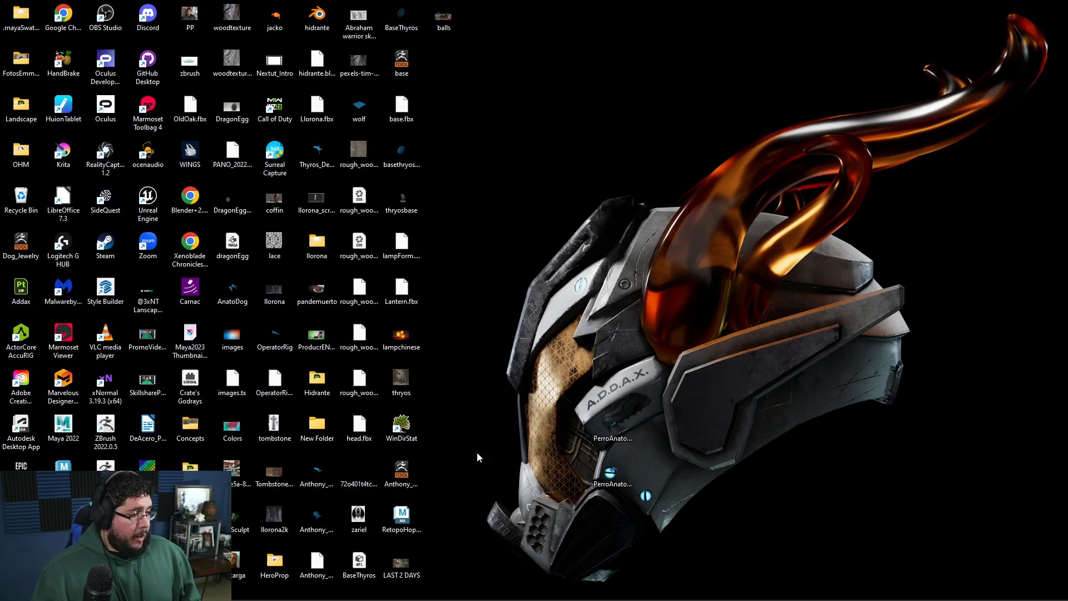
Switch to Chrome and search for images of "pokemon scarlet and violet" in a new tab.
key("alt+Tab")
key("alt+Tab")
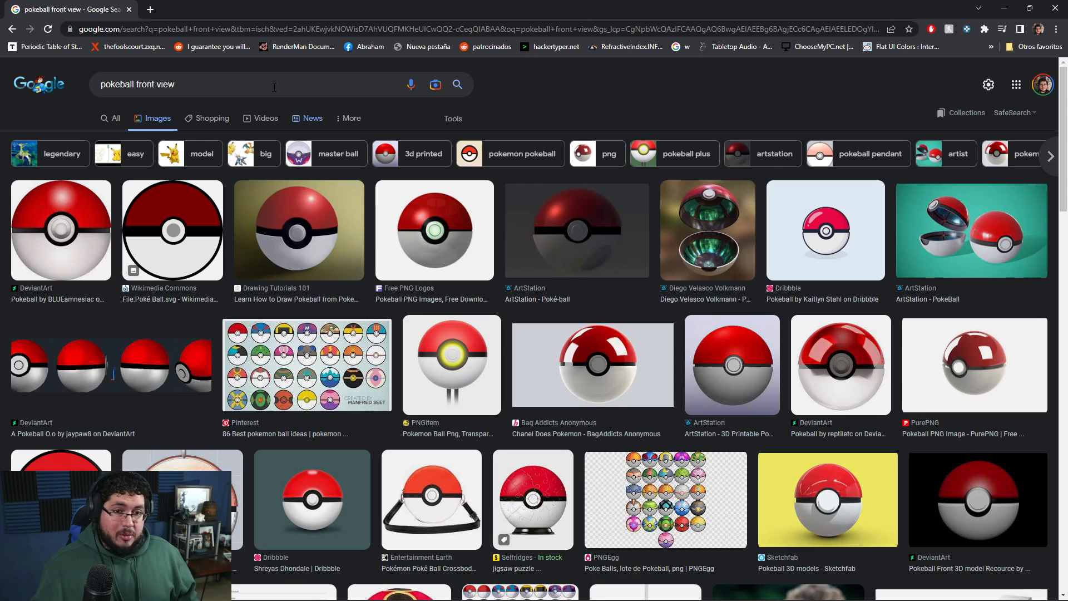
left_click(151, 6)
type("pokemon")
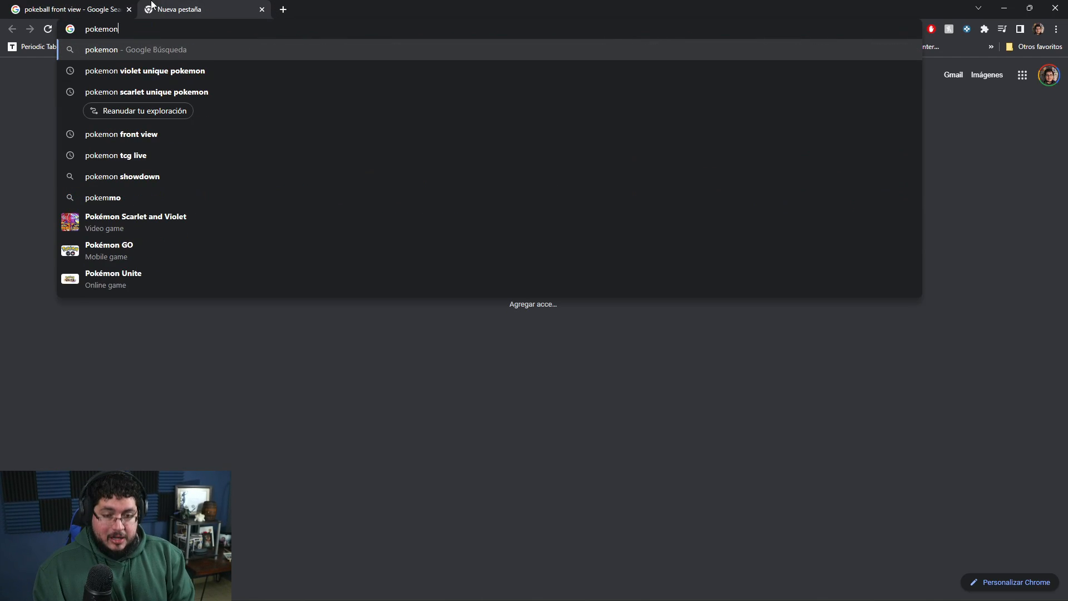
type(" scarlet ")
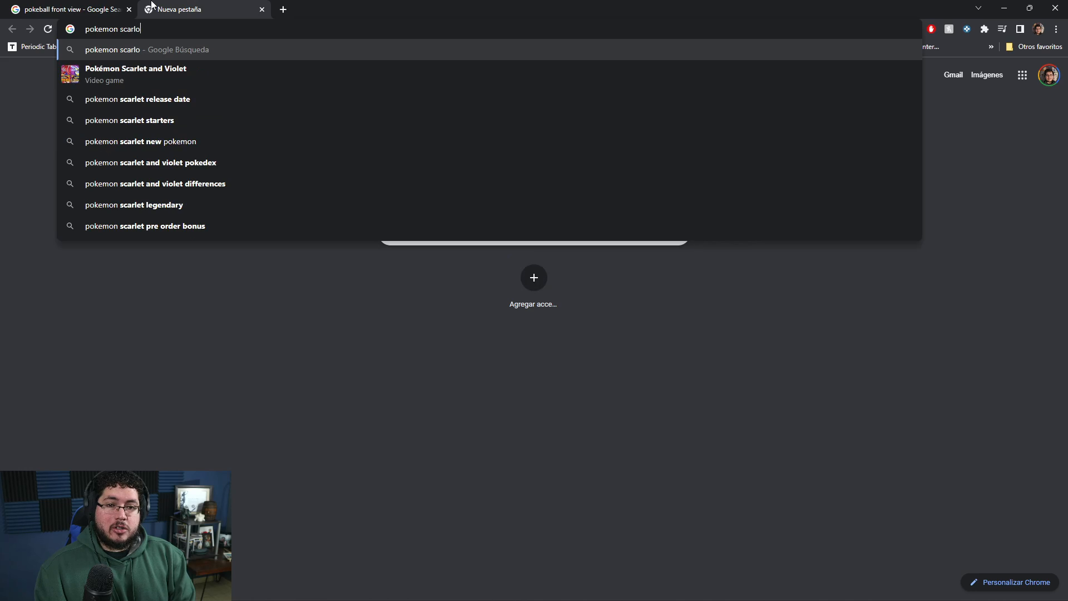
type("and violet")
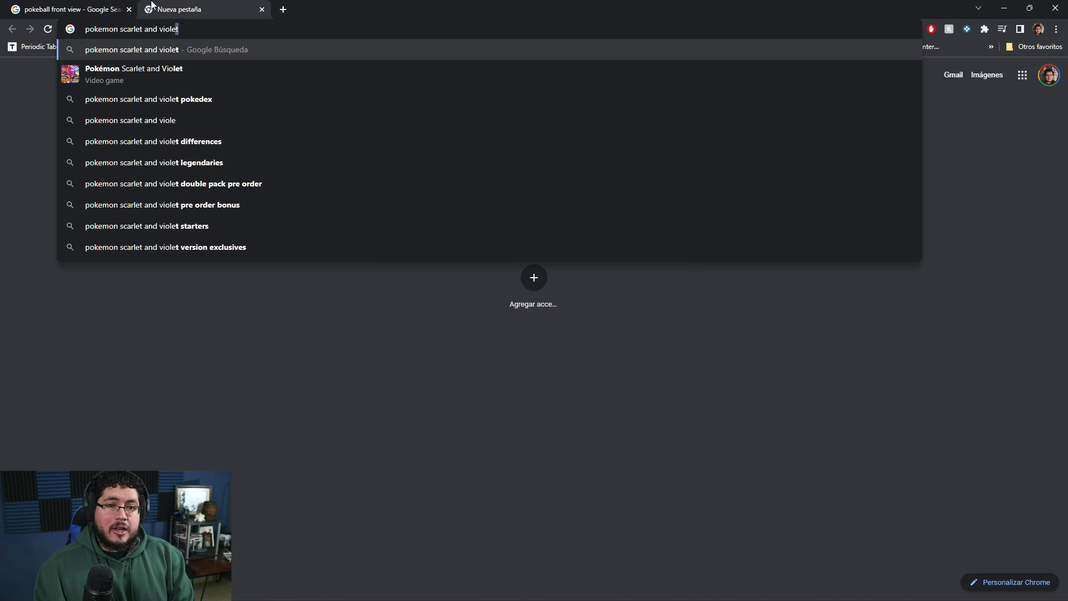
key("Return")
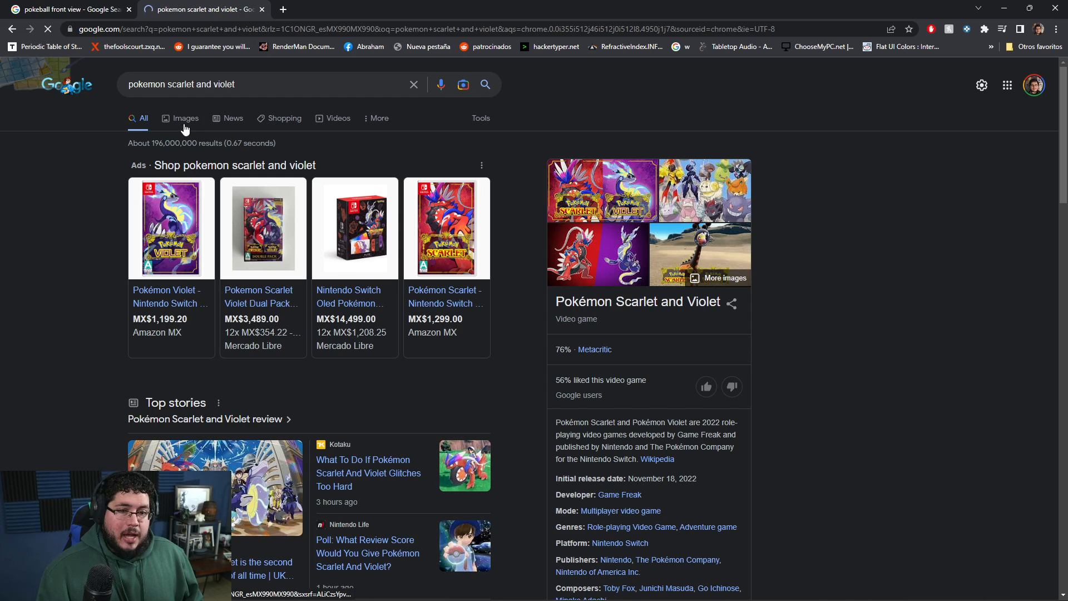
left_click(184, 123)
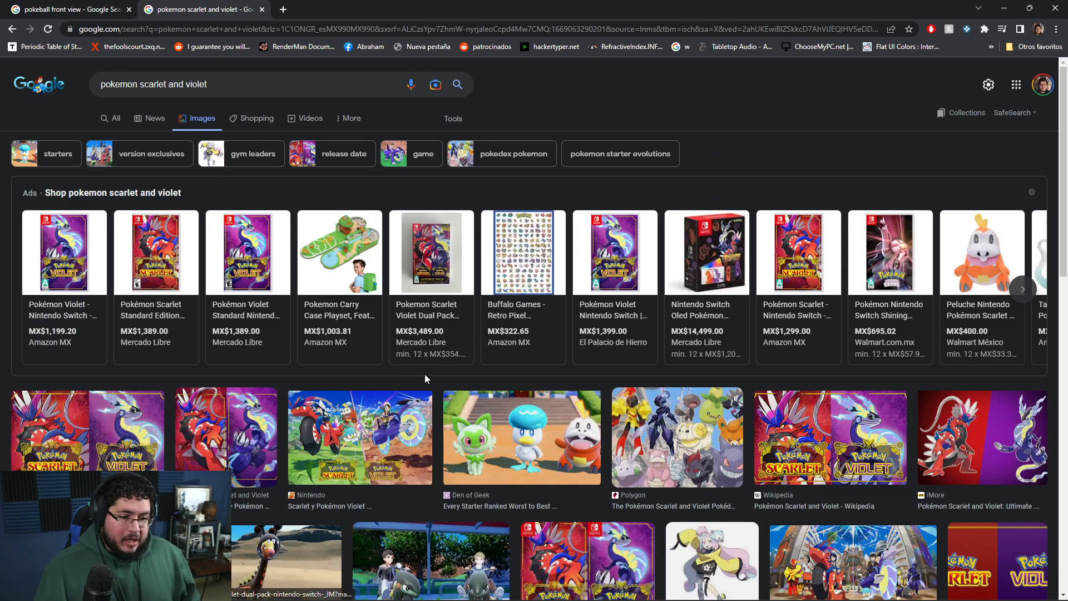
Browse the game's image results and preview the Eurogamer village, Twinfinite student character and iMore three-Pokémon screenshots.
scroll(426, 379, "down", 2)
scroll(439, 378, "down", 3)
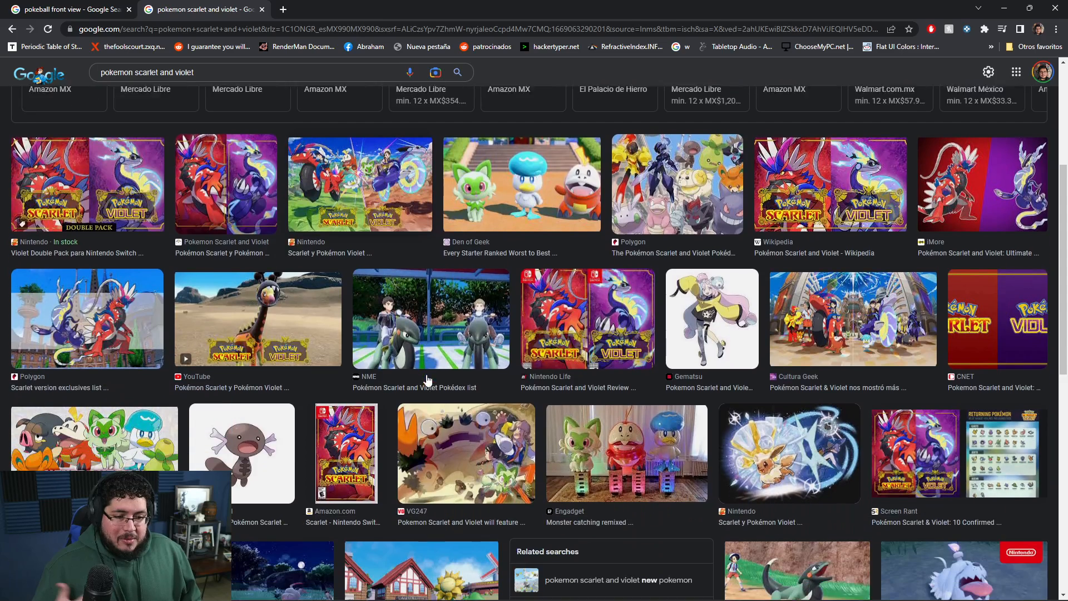
scroll(440, 384, "up", 2)
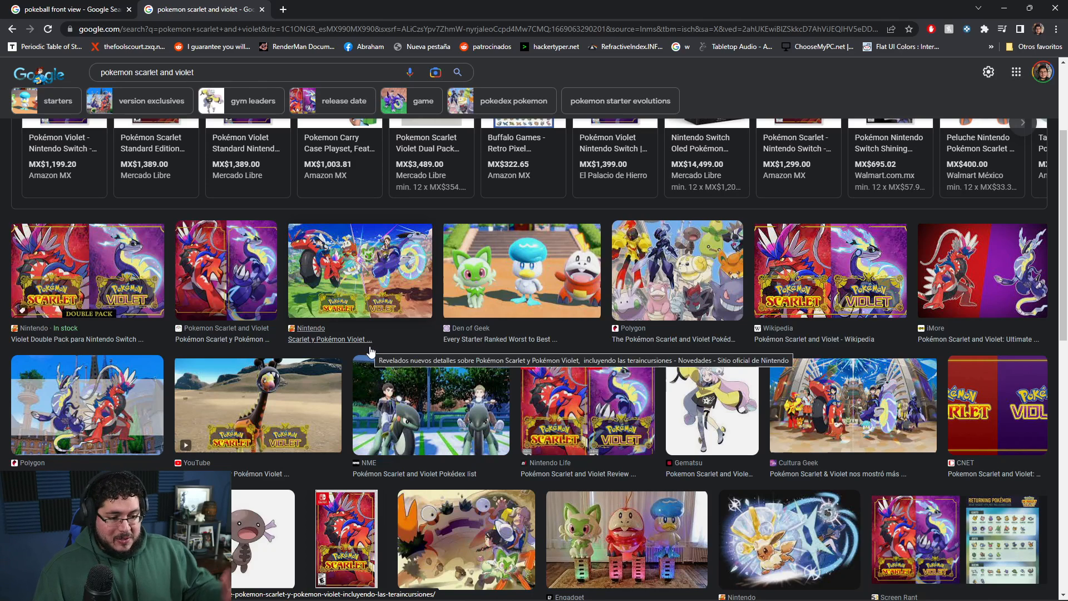
scroll(648, 387, "down", 5)
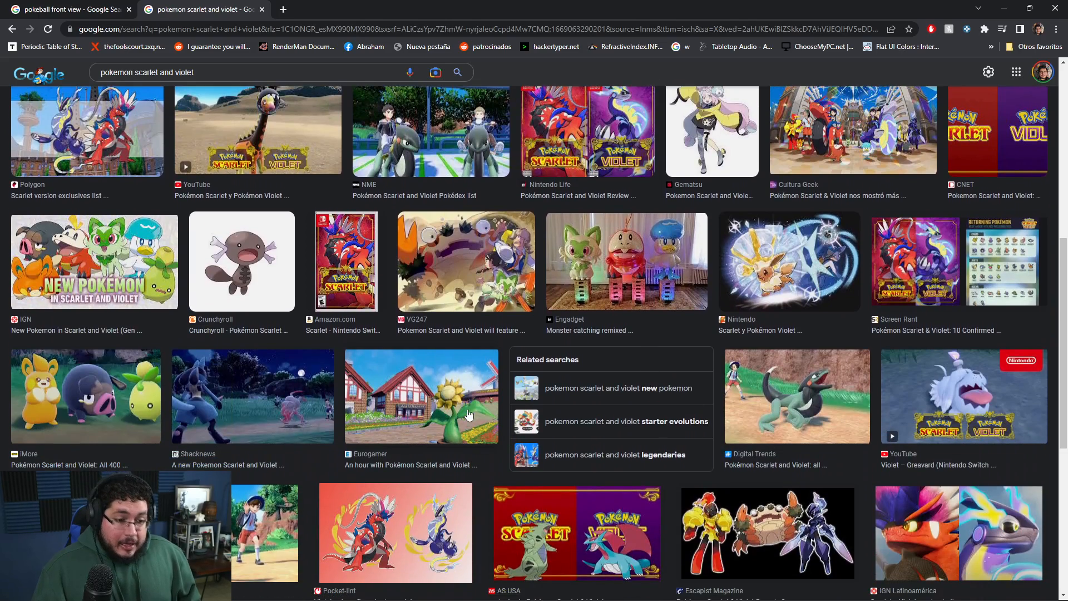
left_click(477, 409)
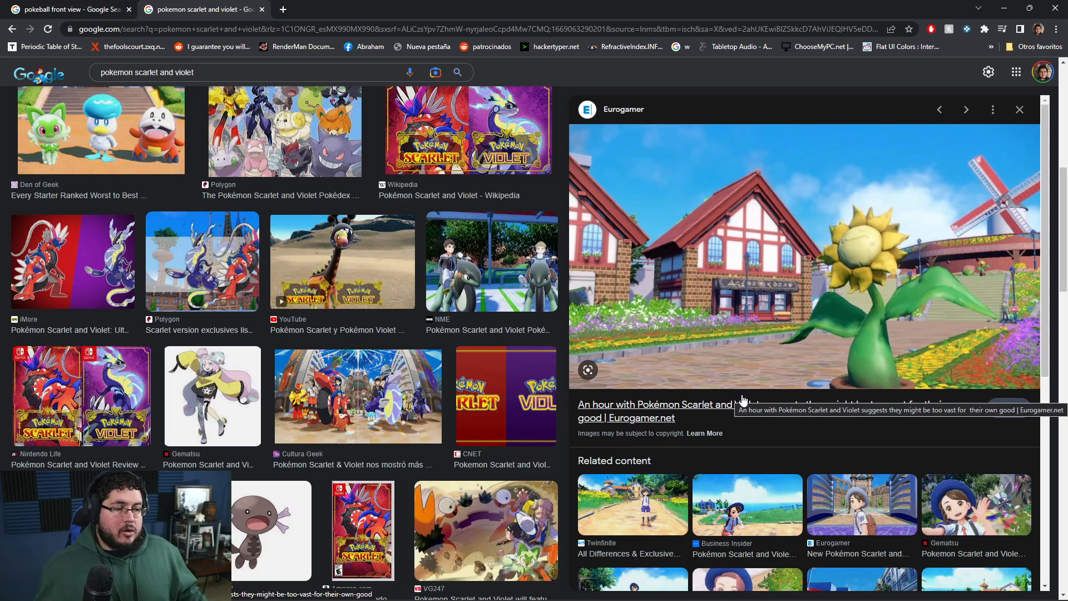
left_click(656, 505)
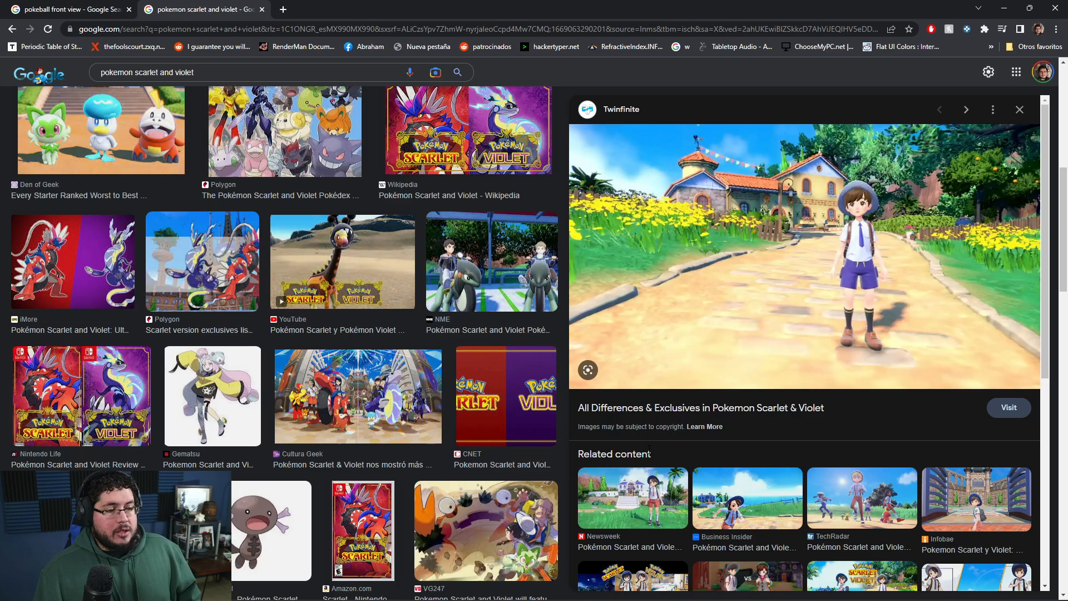
scroll(409, 429, "down", 7)
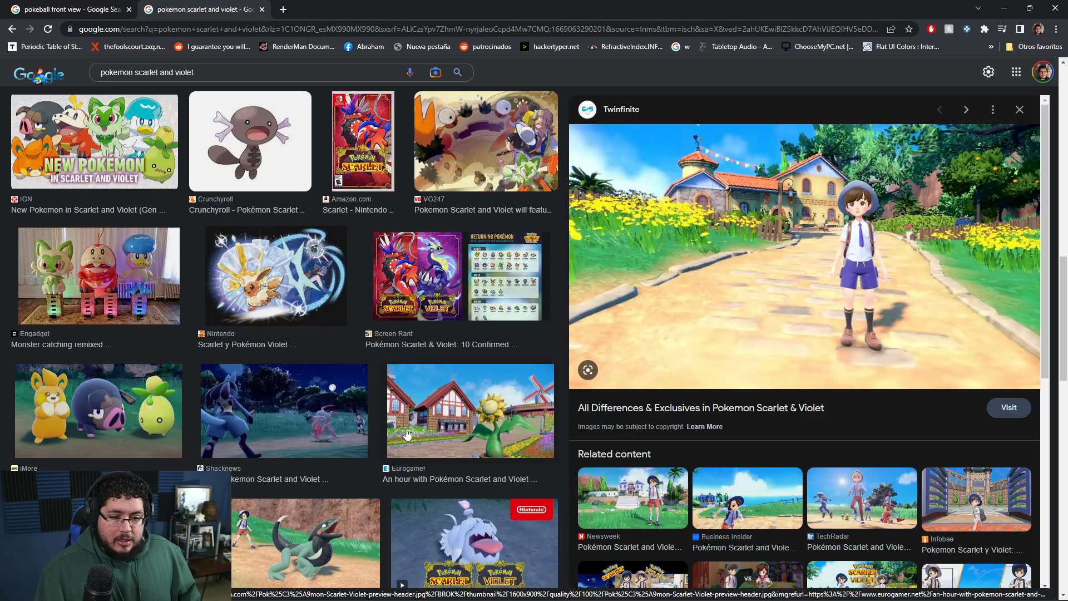
left_click(62, 394)
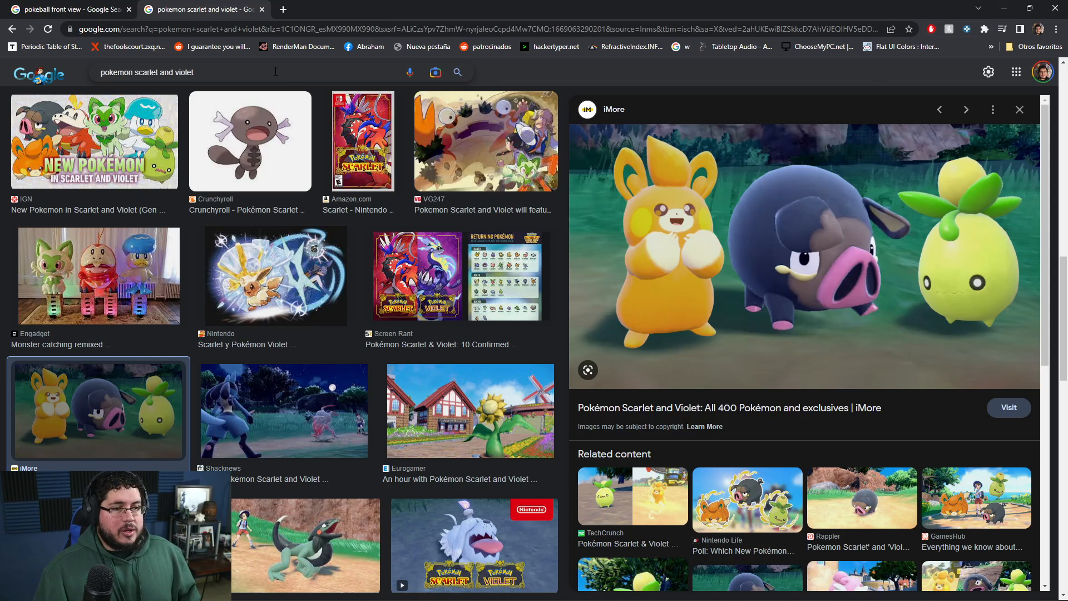
Return to the "pokeball front view" results, browse them and preview the Free PNG Logos and Bag Addicts Anonymous pokeballs.
left_click(84, 7)
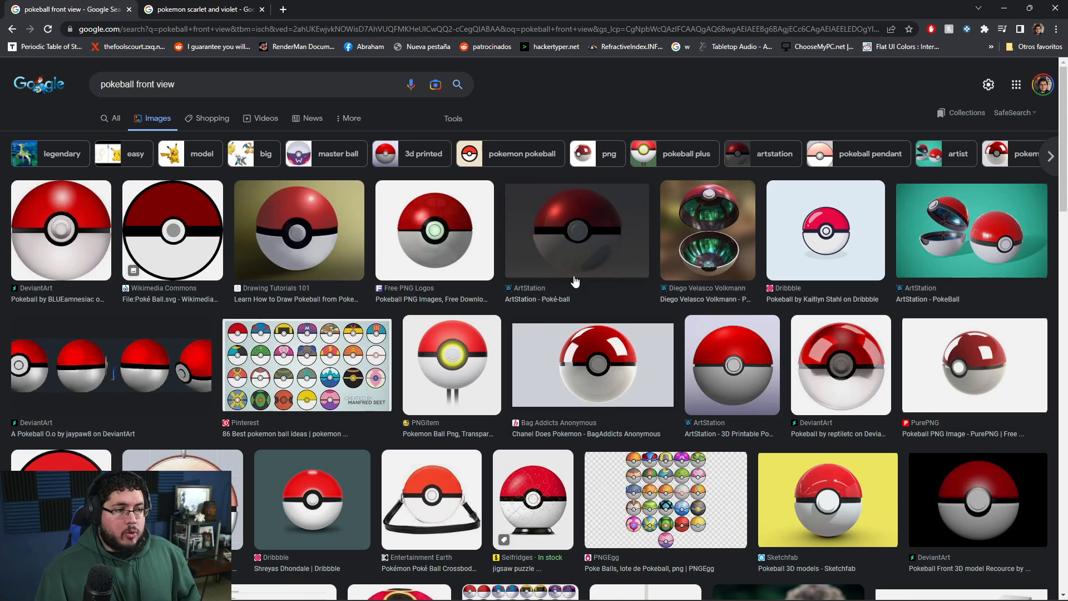
scroll(592, 321, "down", 6)
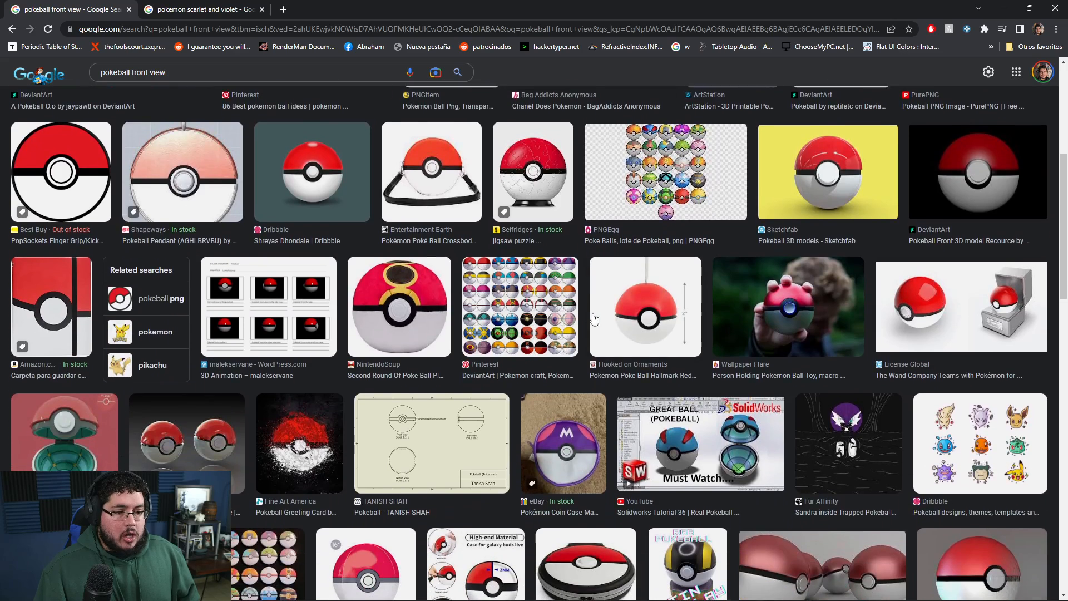
scroll(628, 344, "up", 3)
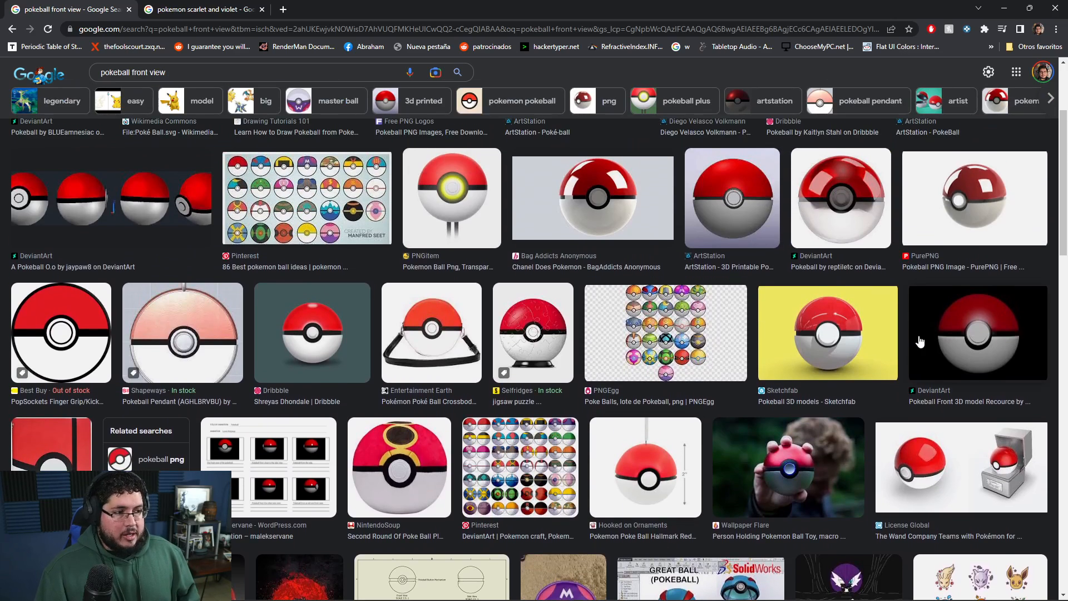
scroll(921, 341, "up", 3)
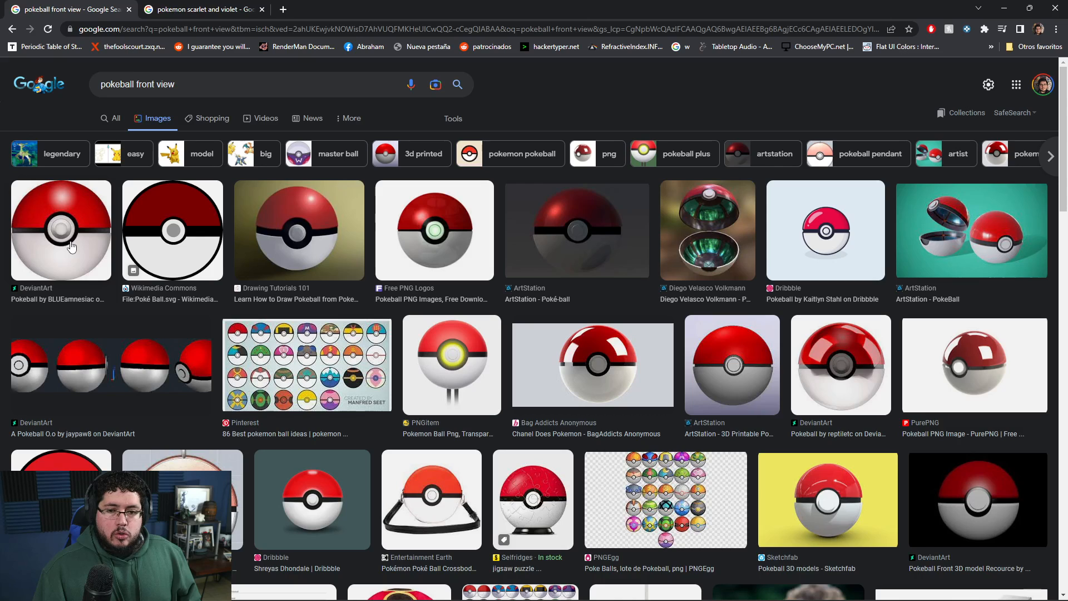
left_click(434, 236)
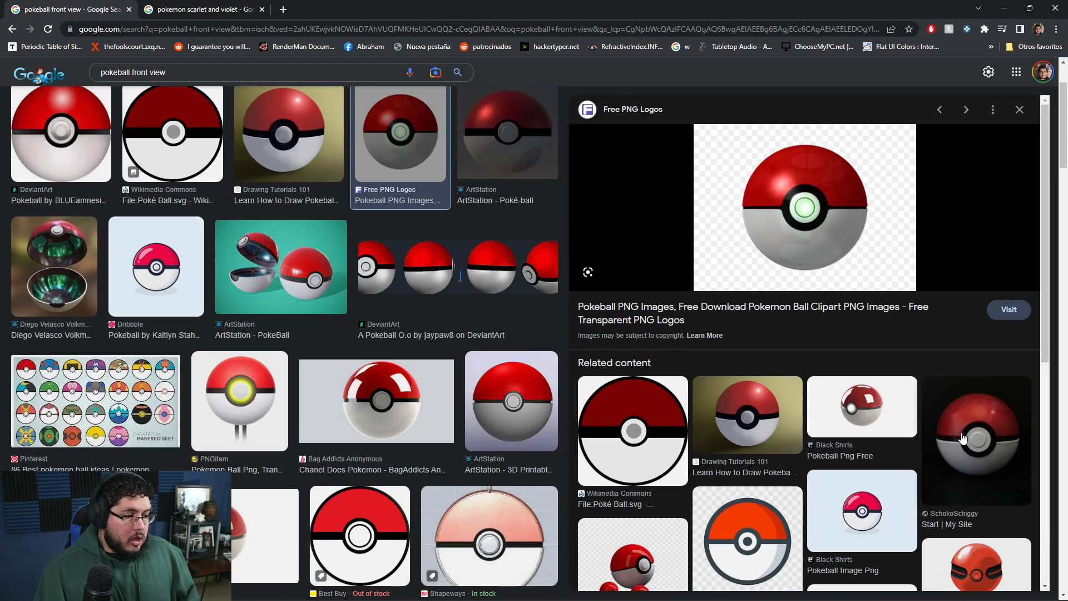
scroll(779, 448, "down", 3)
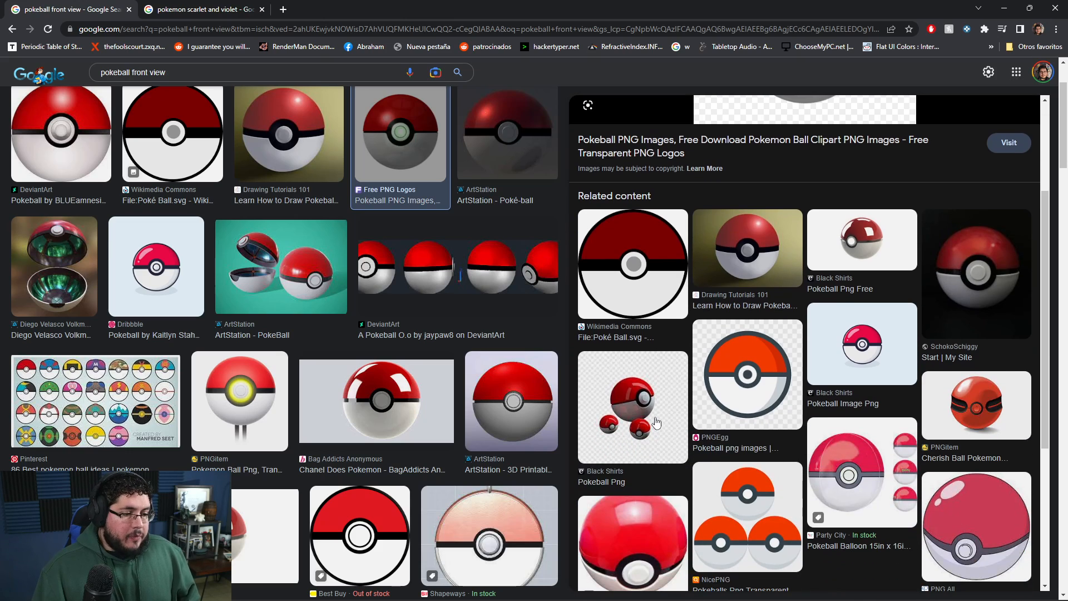
left_click(401, 408)
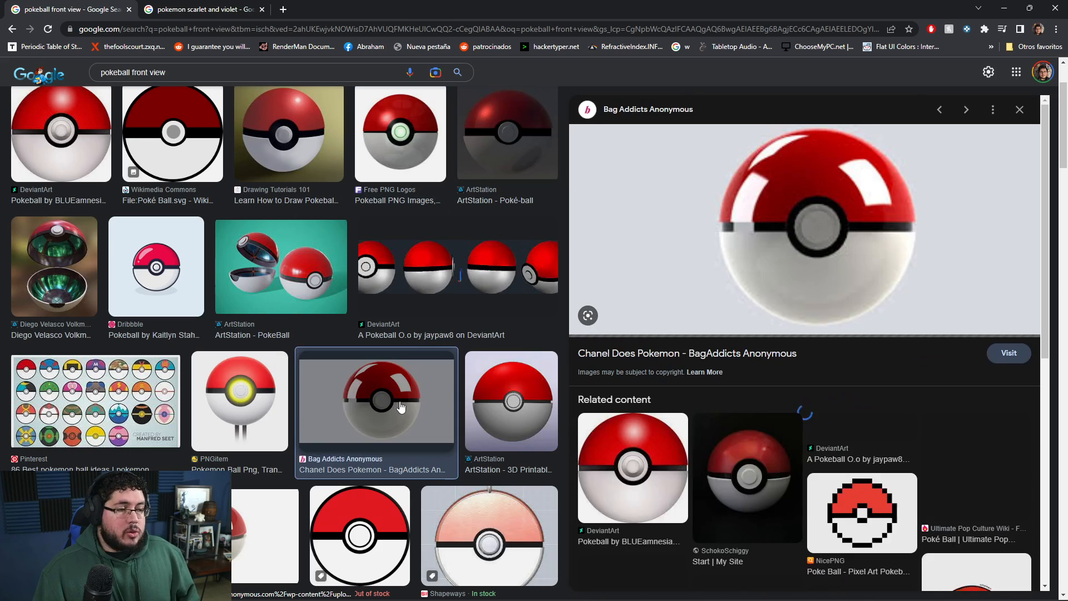
scroll(282, 409, "down", 4)
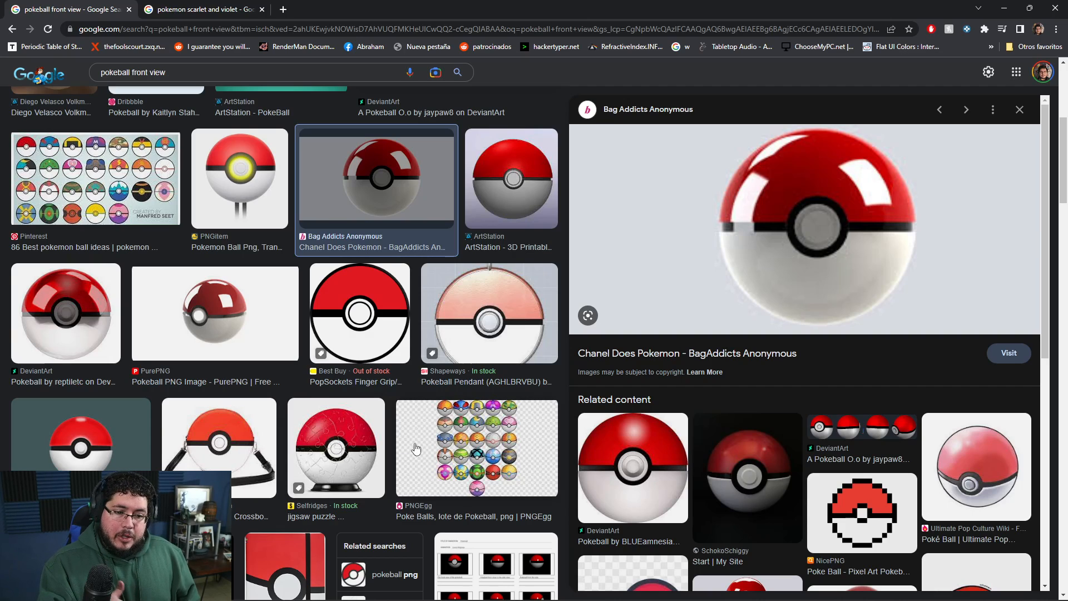
scroll(414, 447, "down", 5)
scroll(415, 448, "down", 6)
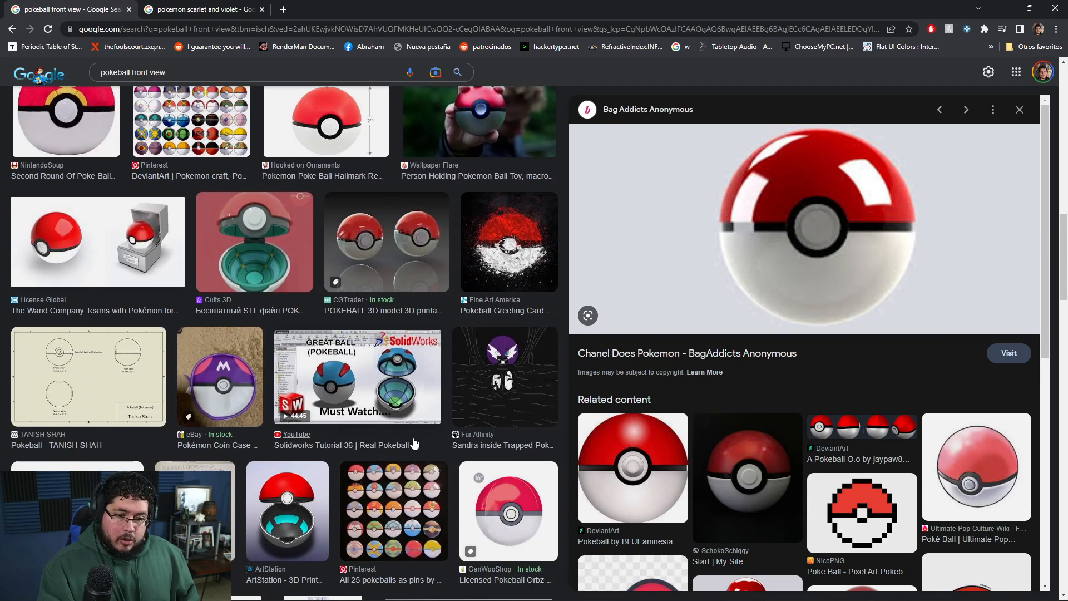
scroll(412, 439, "up", 10)
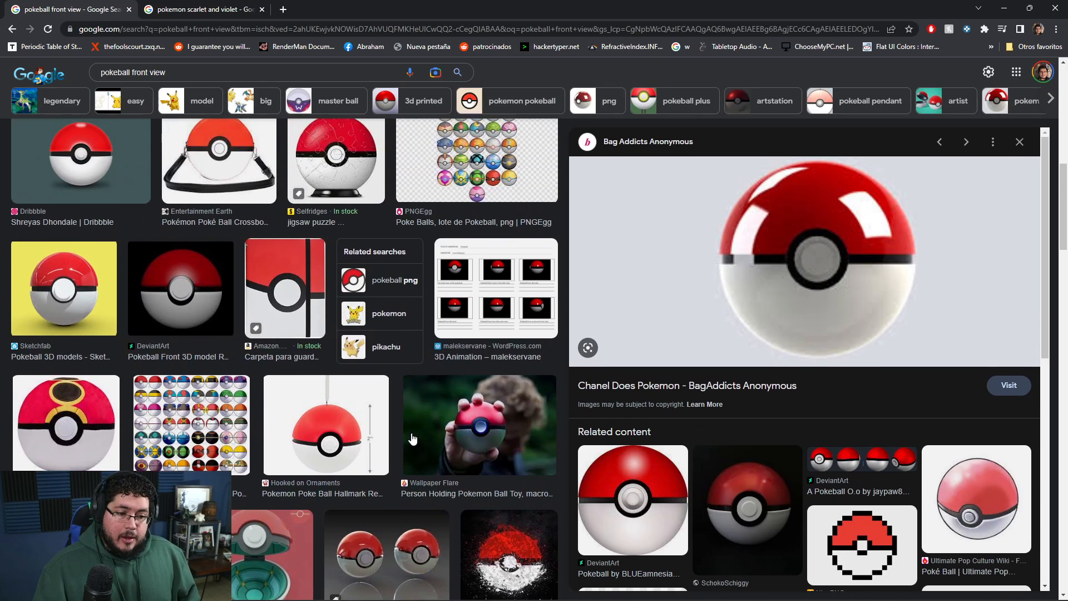
scroll(412, 439, "up", 2)
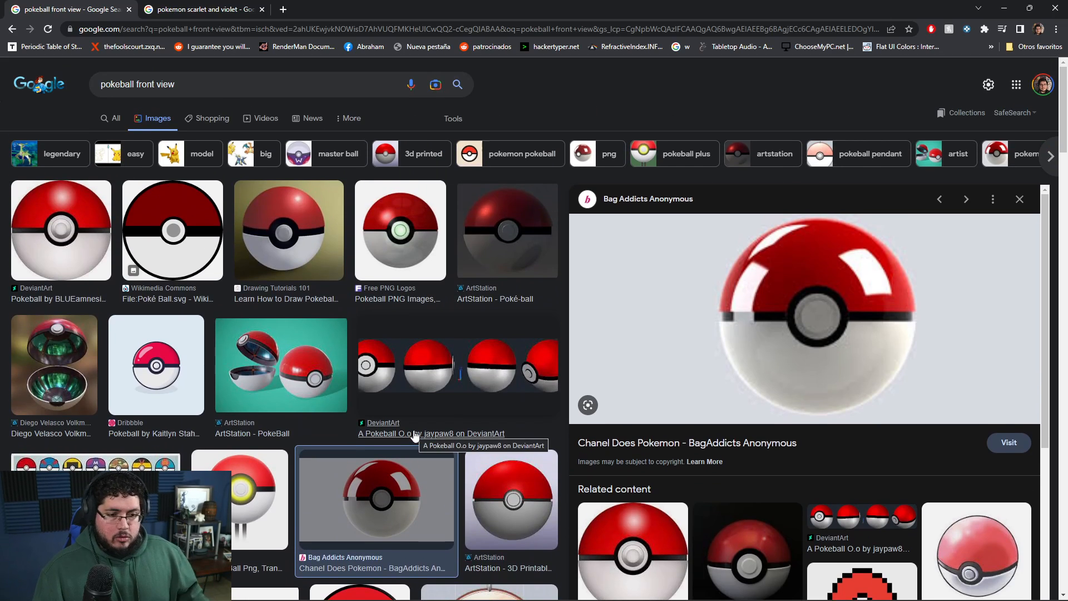
Compare the DeviantArt, Wikimedia Commons, Dribbble and Hooked on Ornaments pokeball images as possible front-view references.
left_click(76, 238)
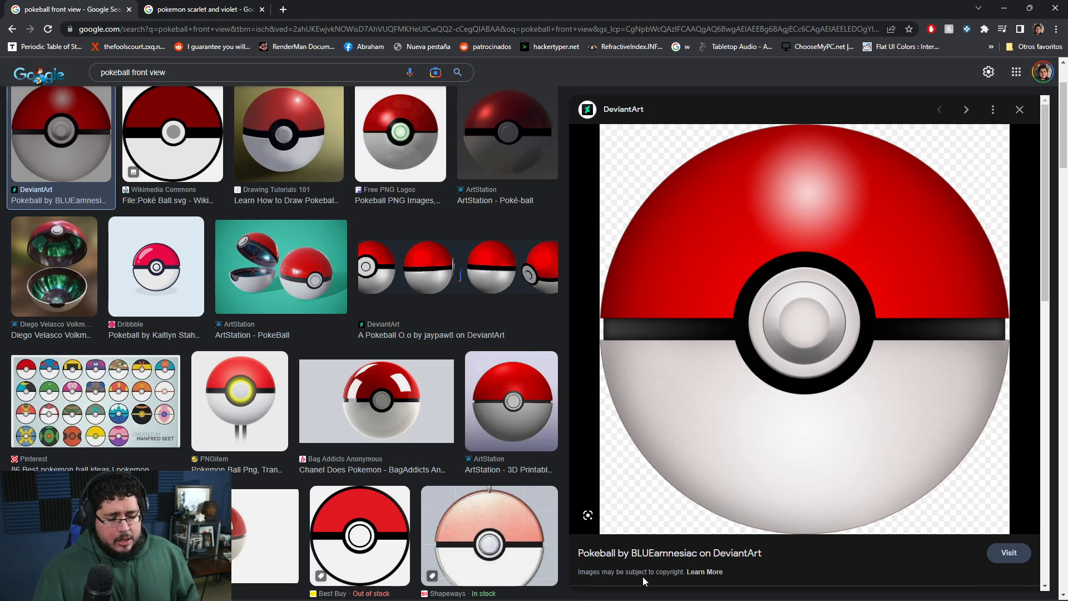
scroll(183, 357, "up", 2)
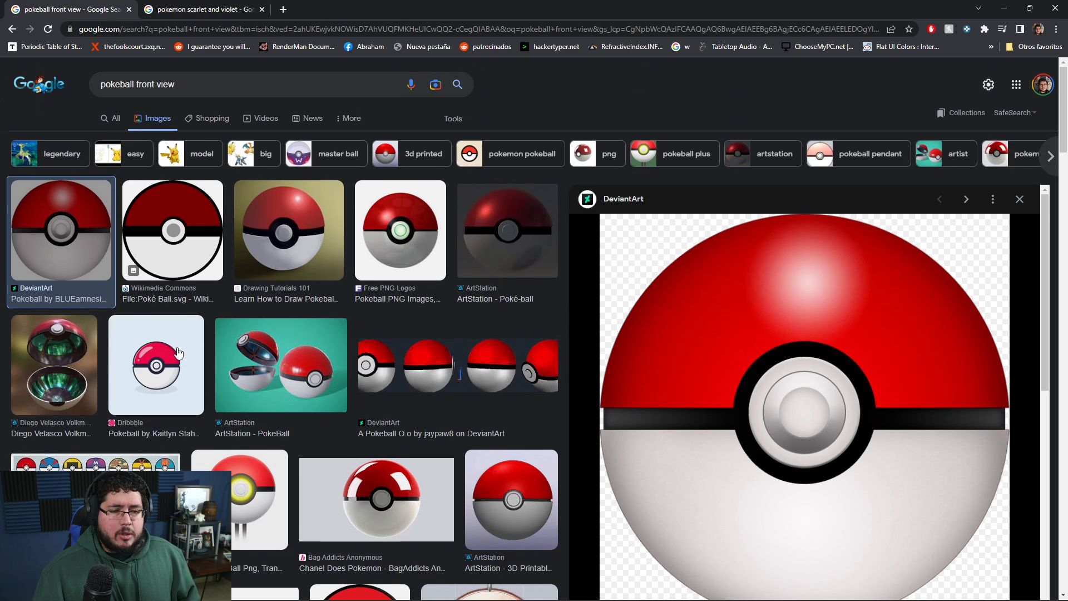
left_click(205, 229)
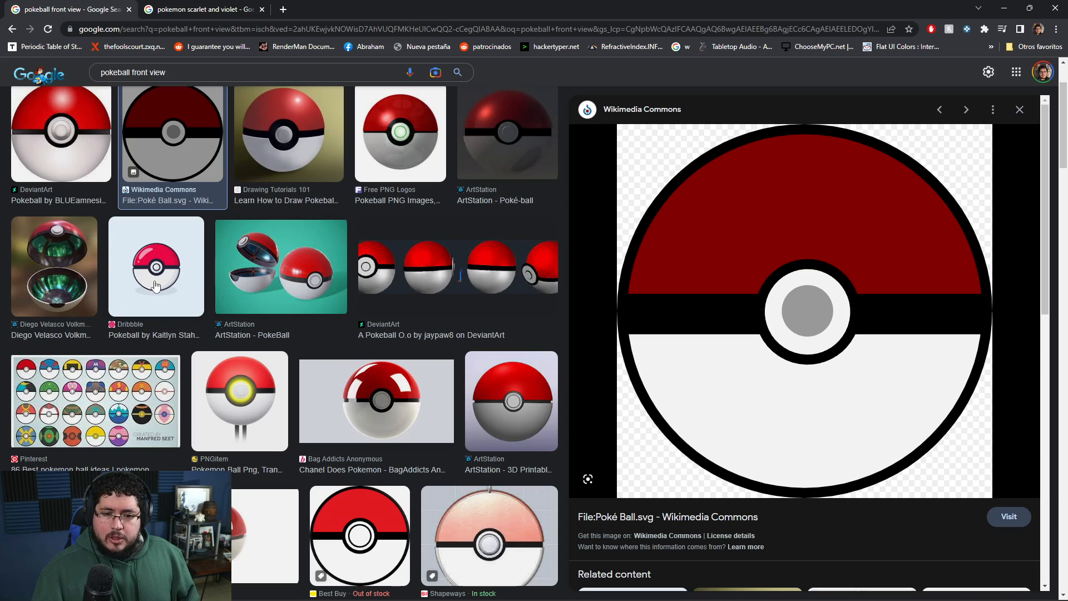
left_click(189, 279)
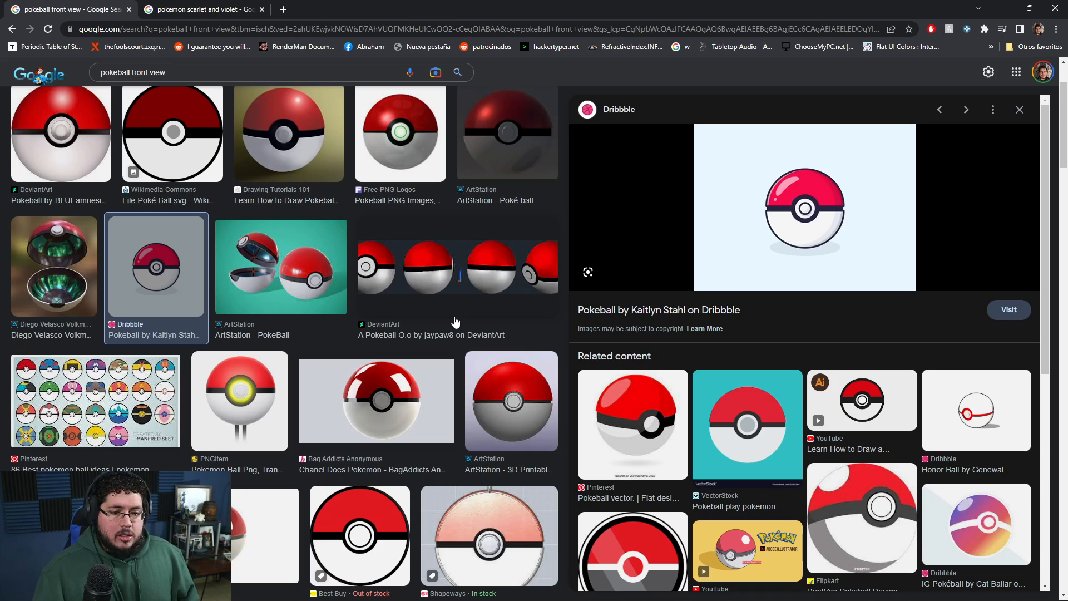
scroll(454, 317, "down", 5)
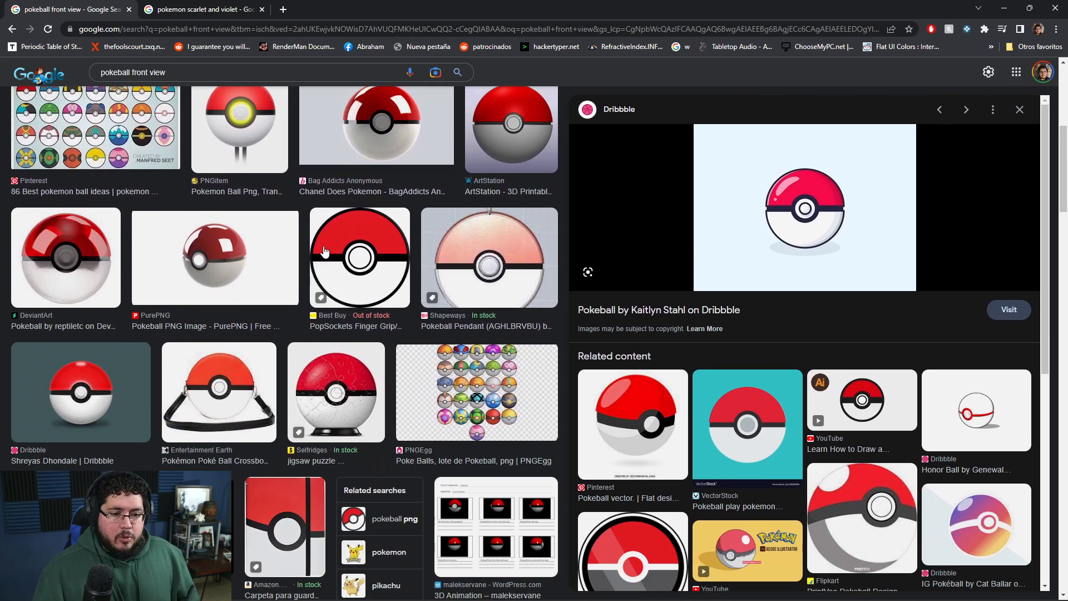
scroll(338, 259, "down", 6)
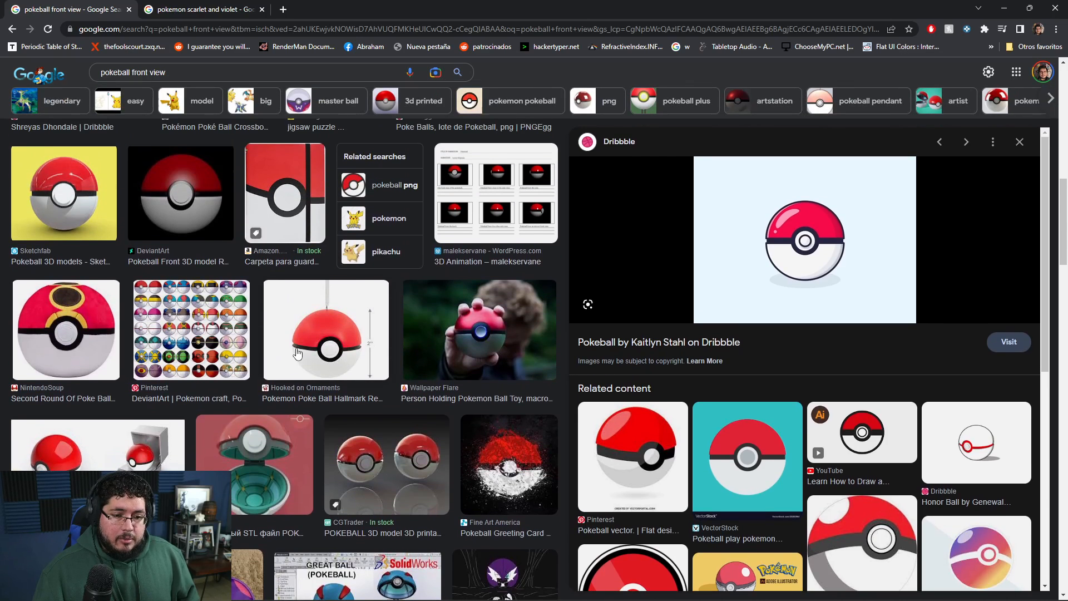
left_click(297, 354)
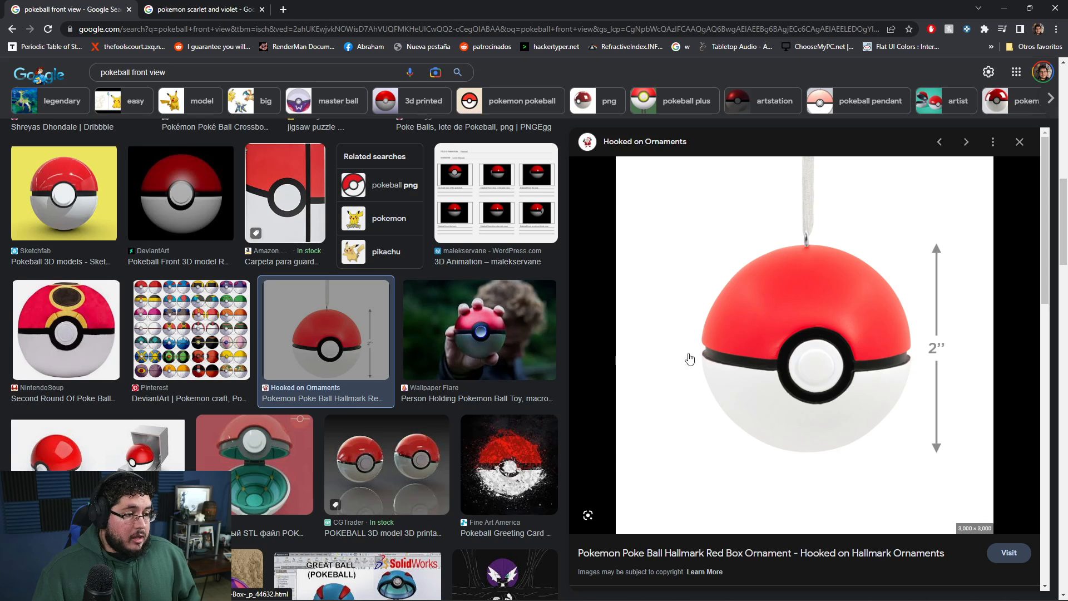
Browse the pokeball results and preview the flat Best Buy PopSockets pokeball image.
scroll(657, 334, "up", 6)
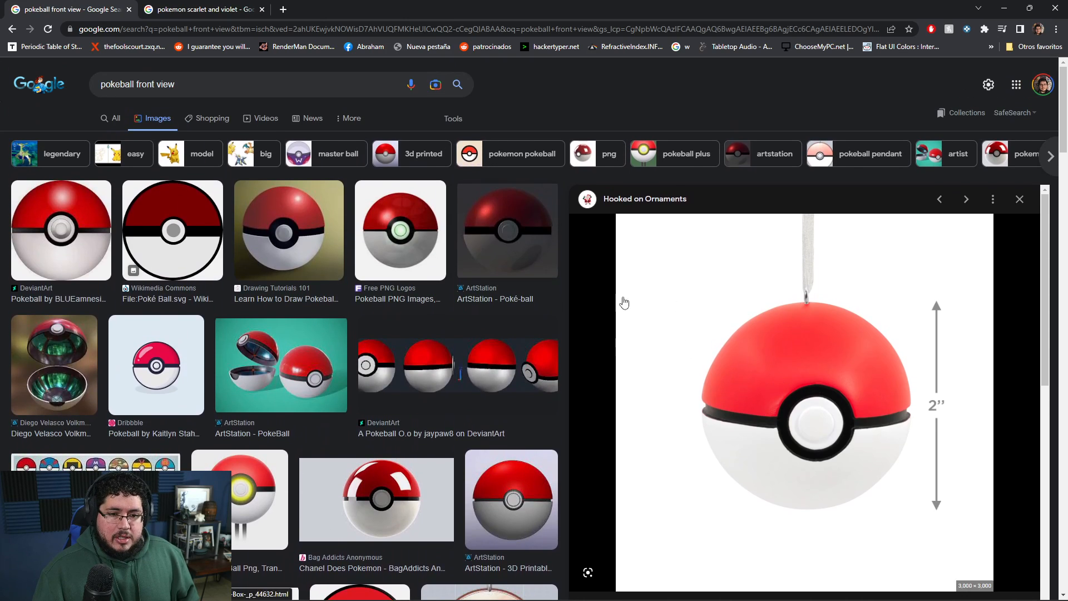
scroll(493, 393, "down", 3)
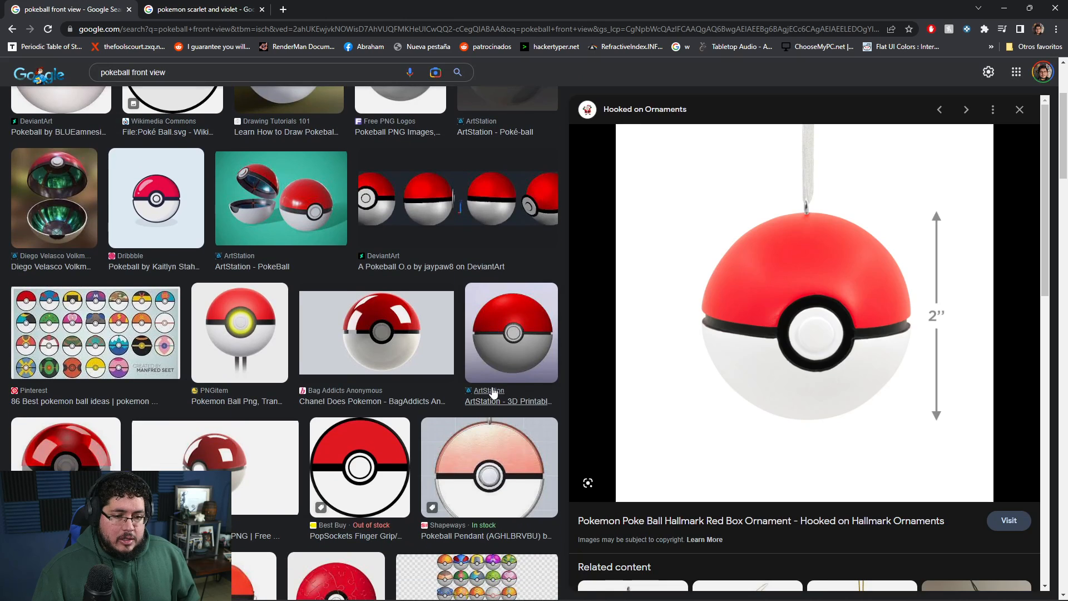
left_click(360, 464)
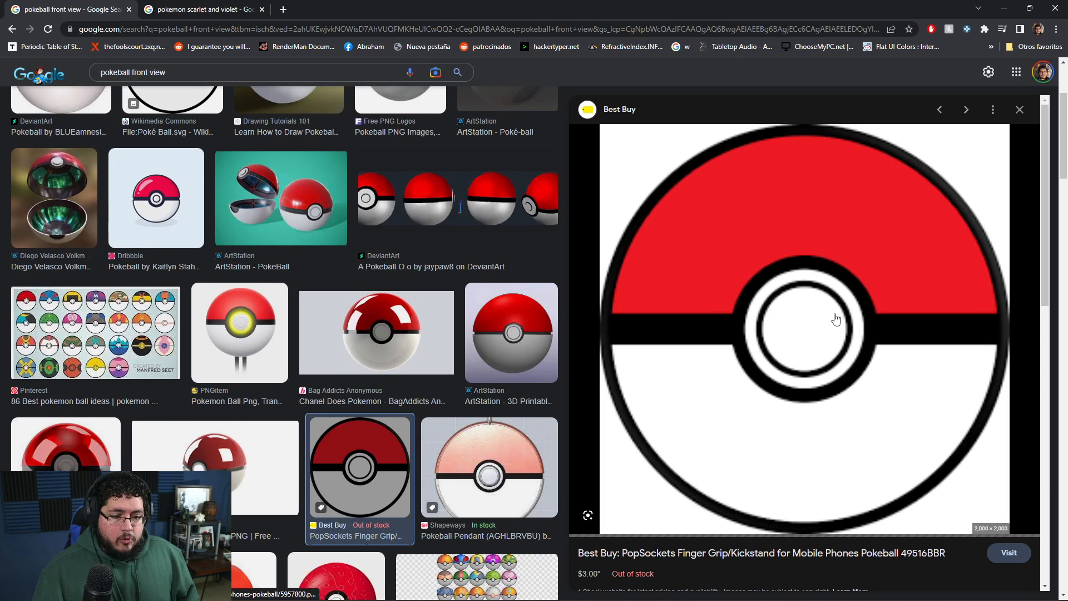
Launch Maya 2023 from the system search.
right_click(732, 251)
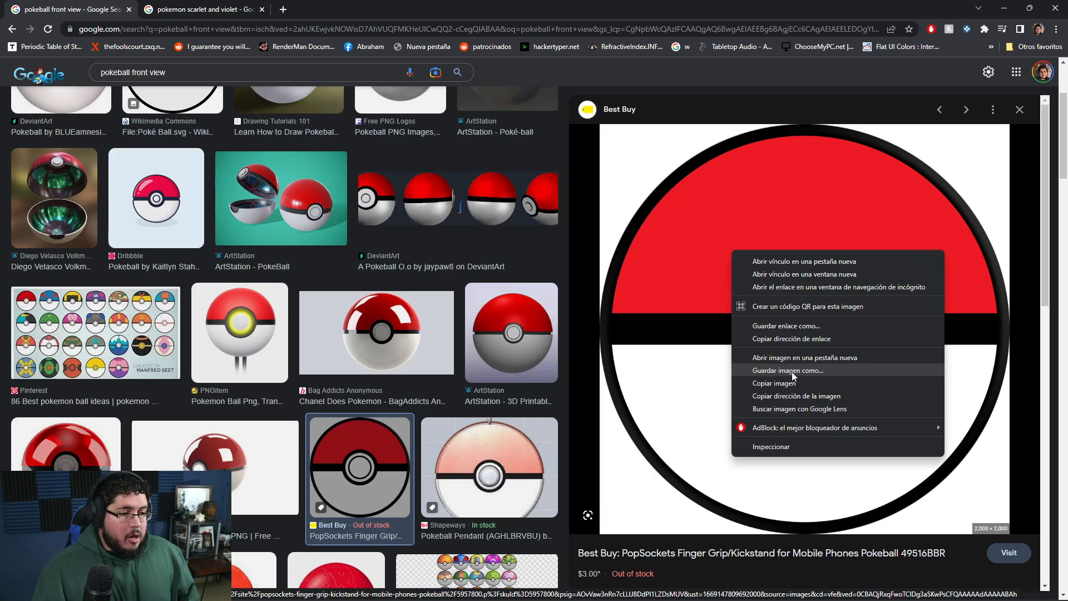
key("super")
type("maya 2023")
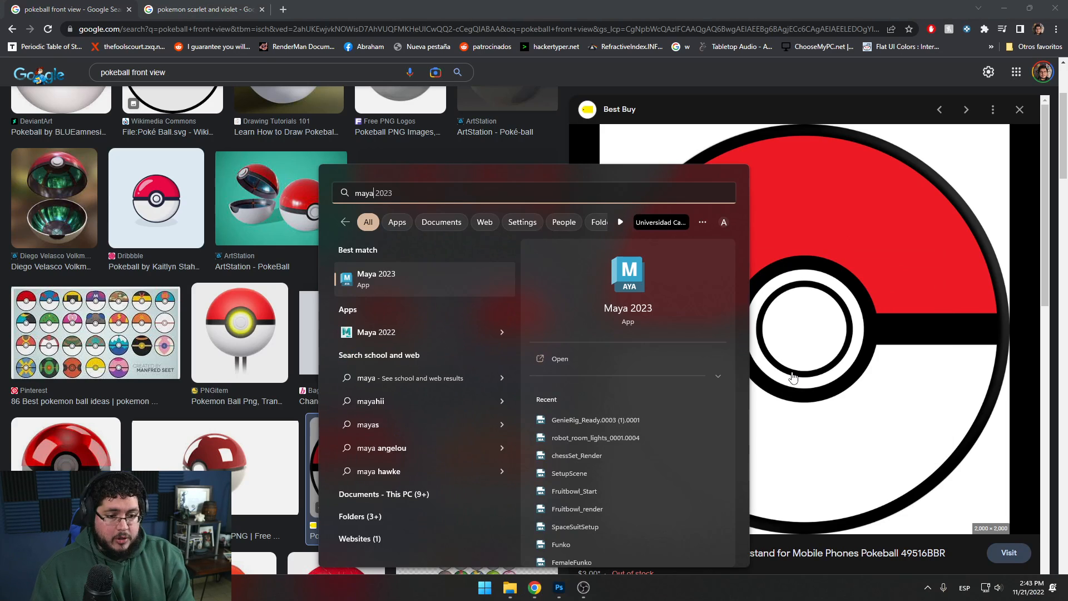
key("Return")
Save the previewed Best Buy image as a JPEG named "pokeball" in the Nextut_Live project's sourceimages folder.
right_click(793, 377)
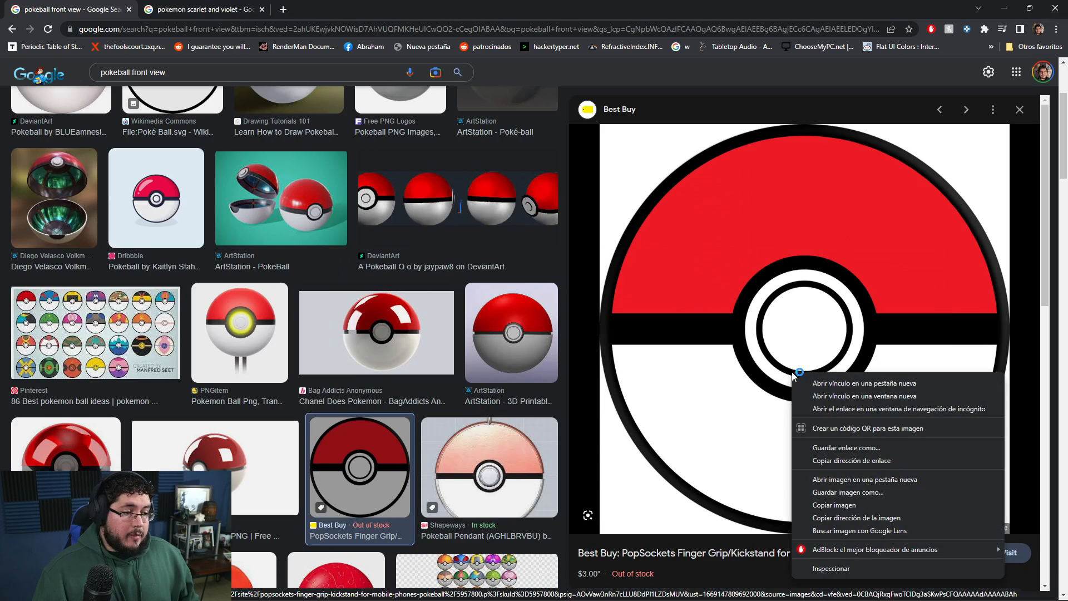
left_click(840, 489)
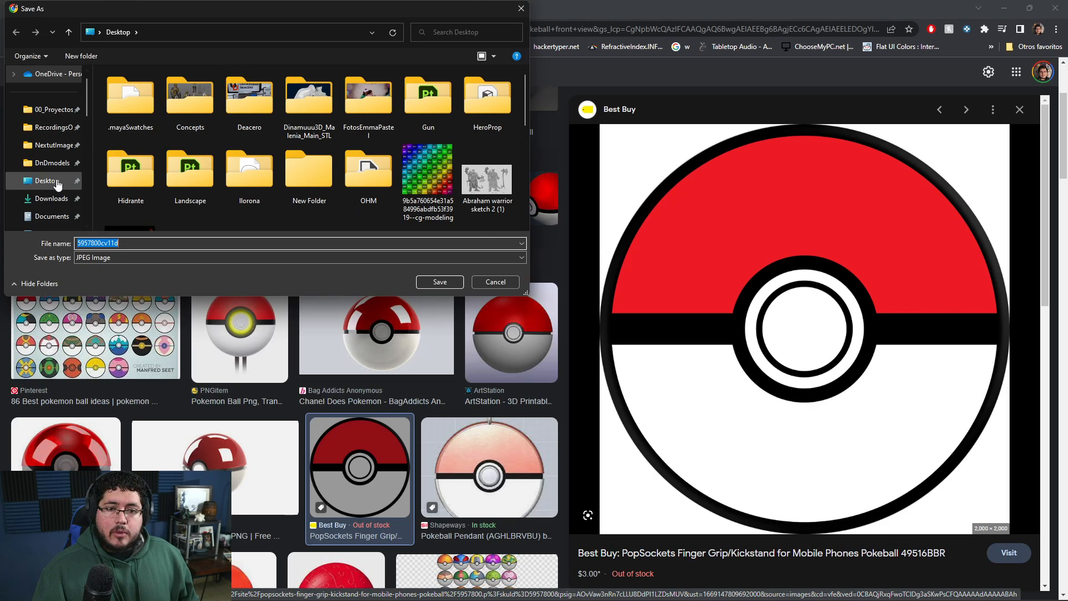
left_click(50, 146)
left_click(223, 32)
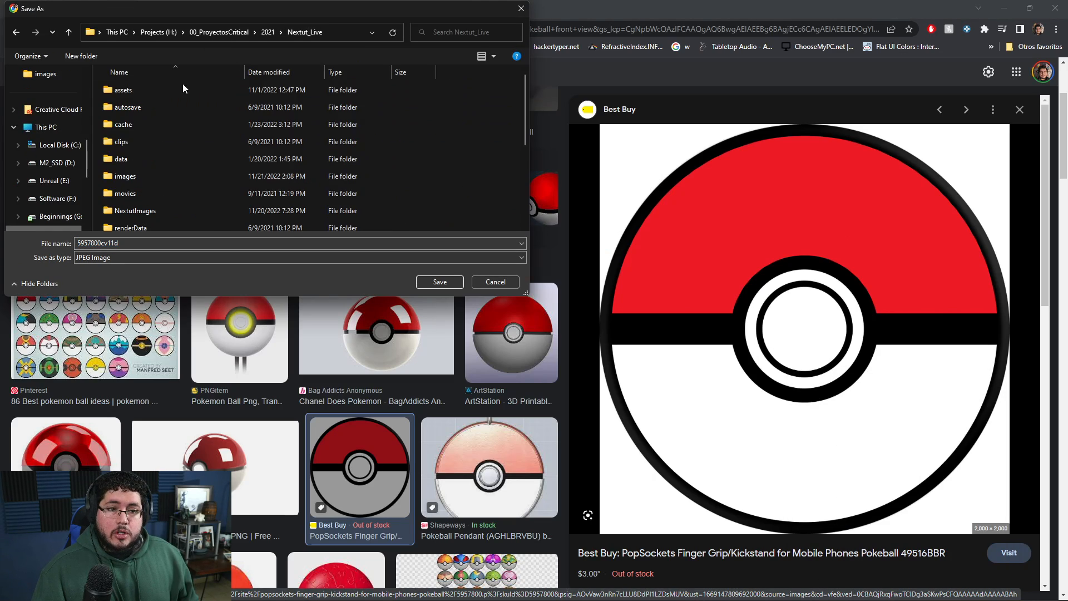
scroll(161, 145, "down", 3)
double_click(146, 155)
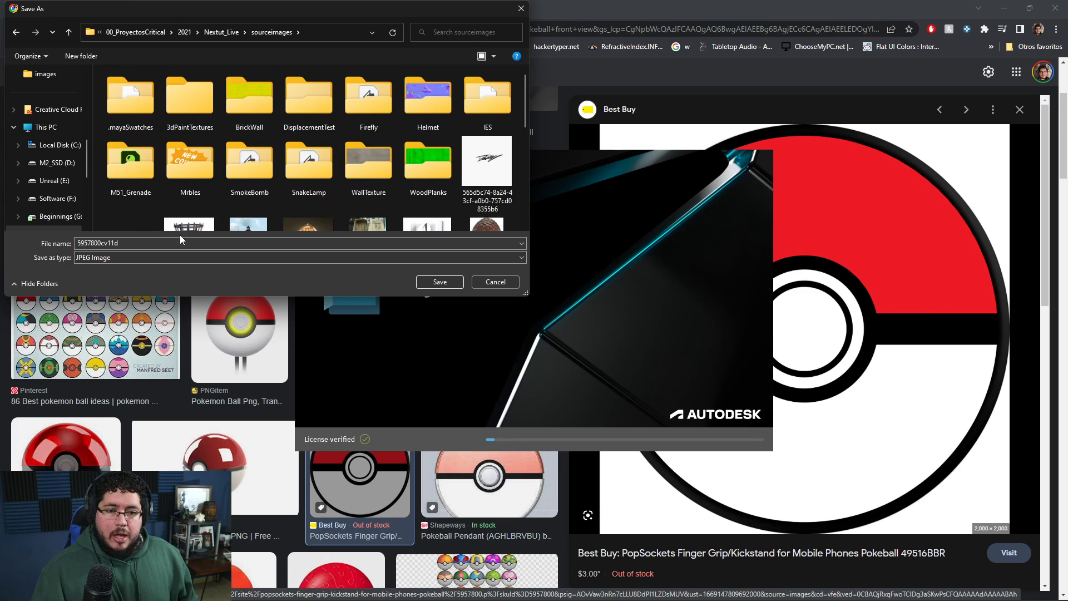
type("poke")
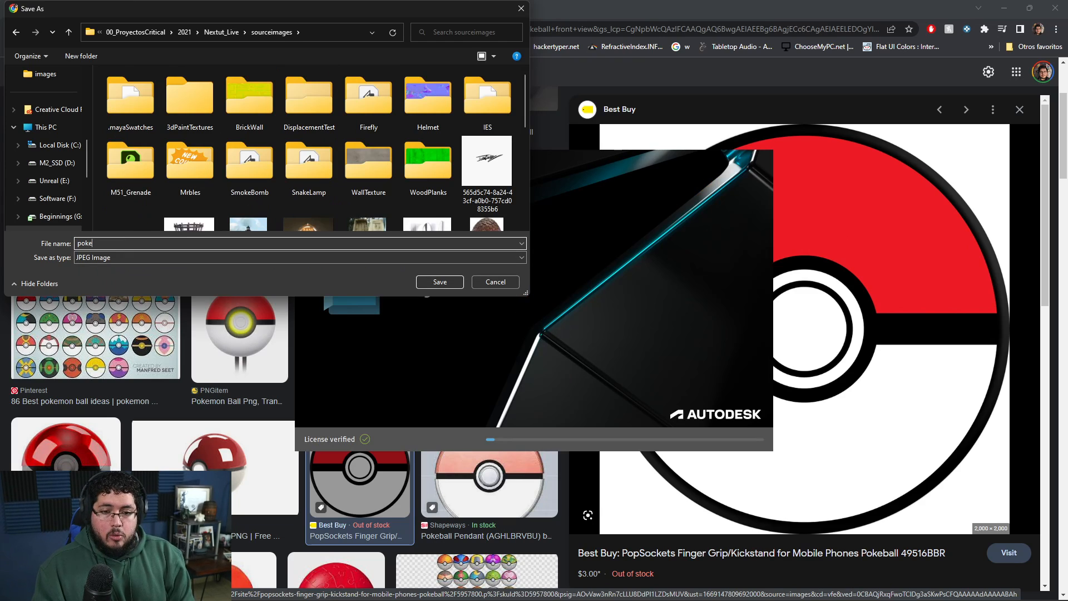
type("ball")
key("Return")
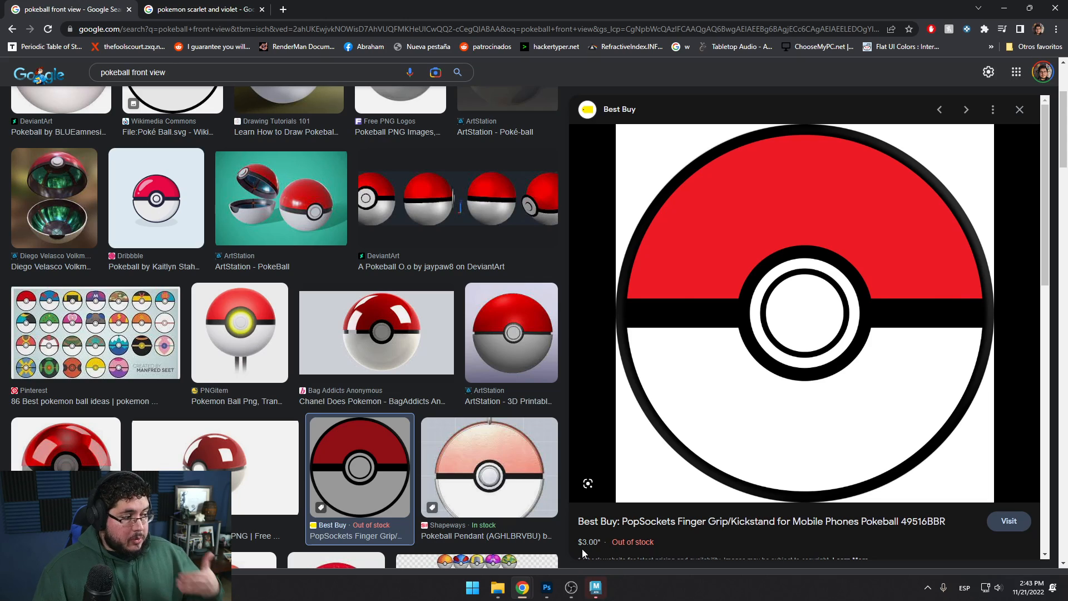
Switch to Maya, dismiss the Render Settings window and change the viewport to the front view.
key("alt+Tab")
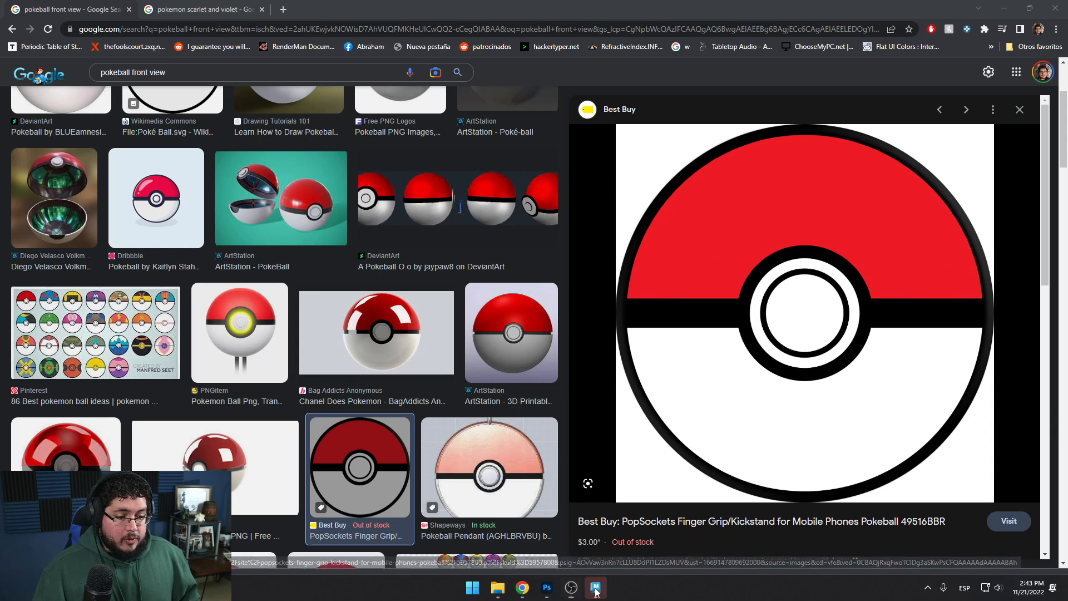
left_click(1004, 8)
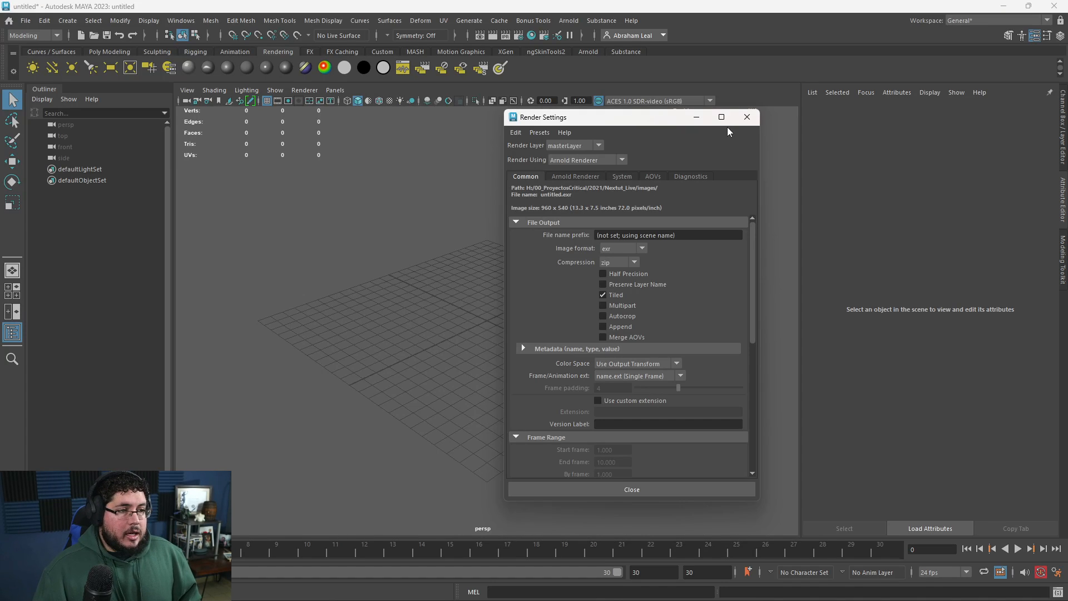
left_click(749, 114)
left_click_drag(566, 240, 553, 313, "alt")
key("space")
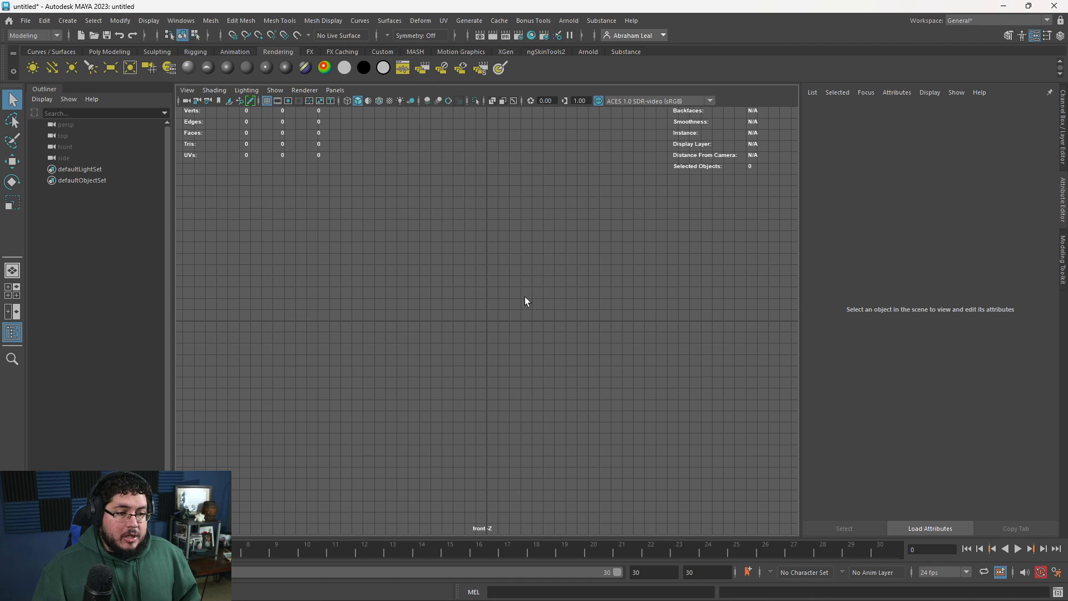
Import pokeball.jpg from sourceimages as an image plane in the front view and select it.
left_click(188, 90)
mouse_move(226, 341)
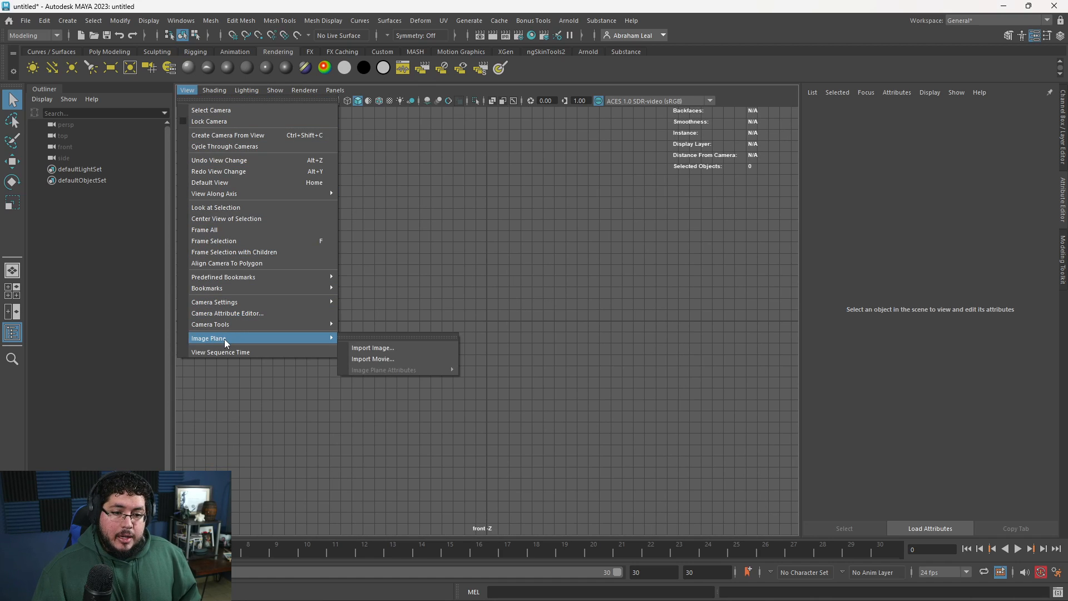
left_click(368, 348)
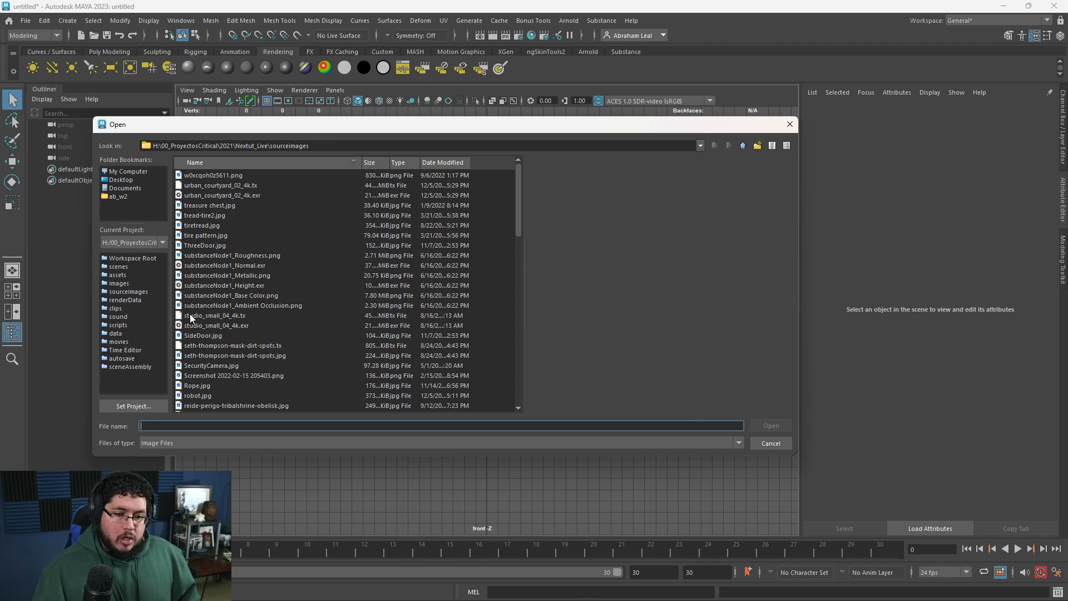
scroll(222, 287, "down", 4)
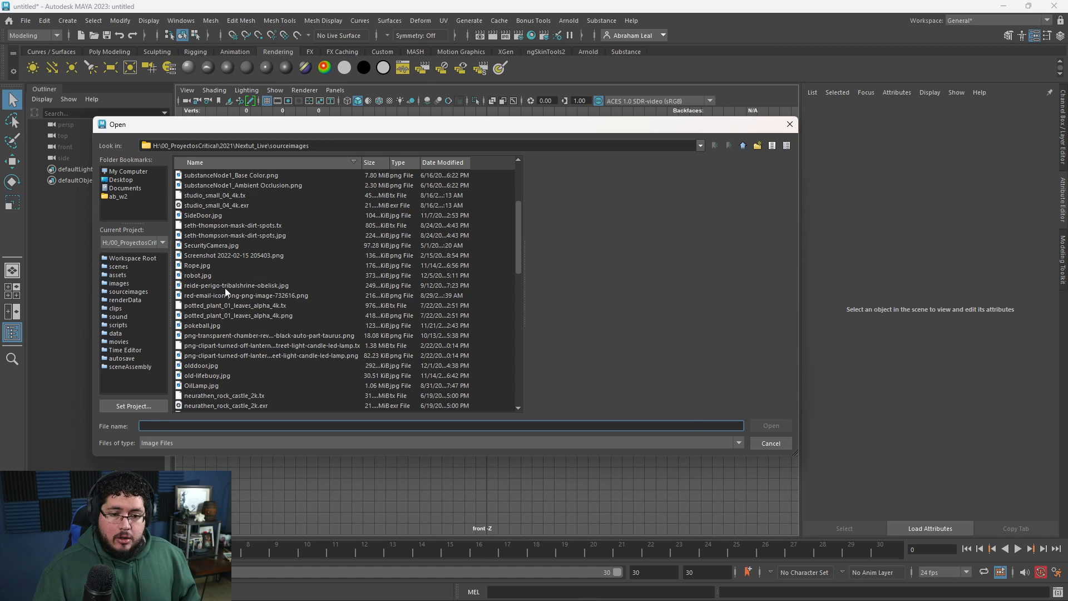
left_click(205, 335)
left_click(205, 326)
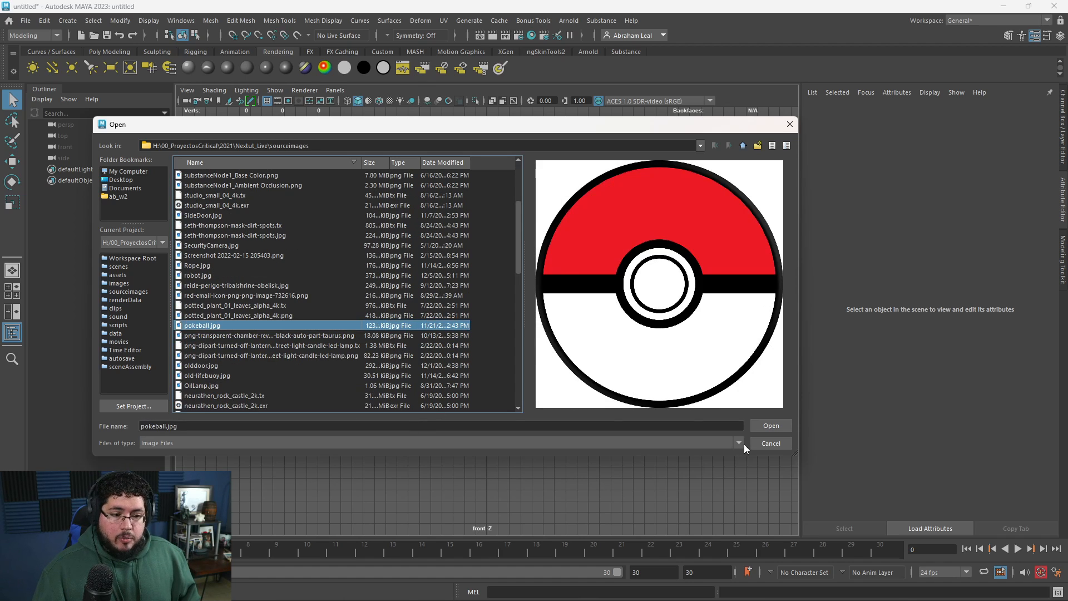
left_click(768, 427)
left_click(646, 313)
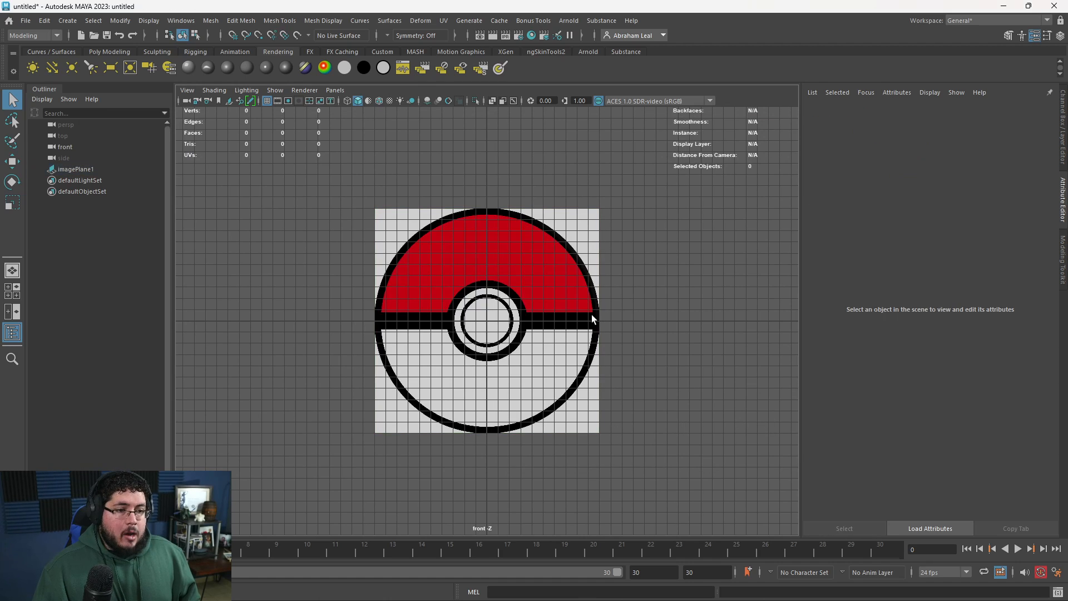
left_click(591, 315)
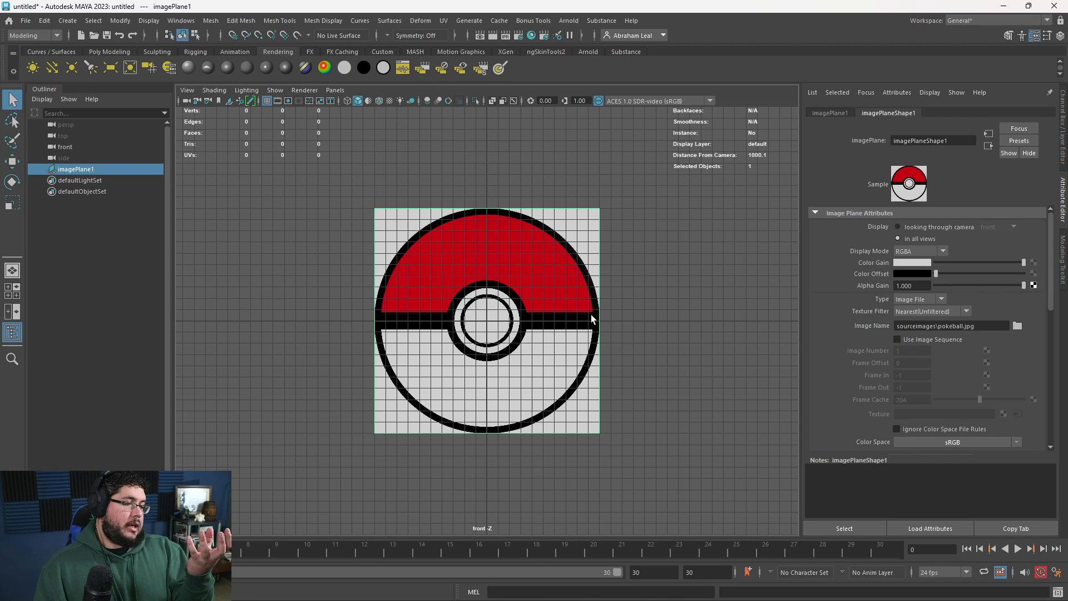
Deselect the image plane and create a polygon sphere at the origin.
left_click(302, 197)
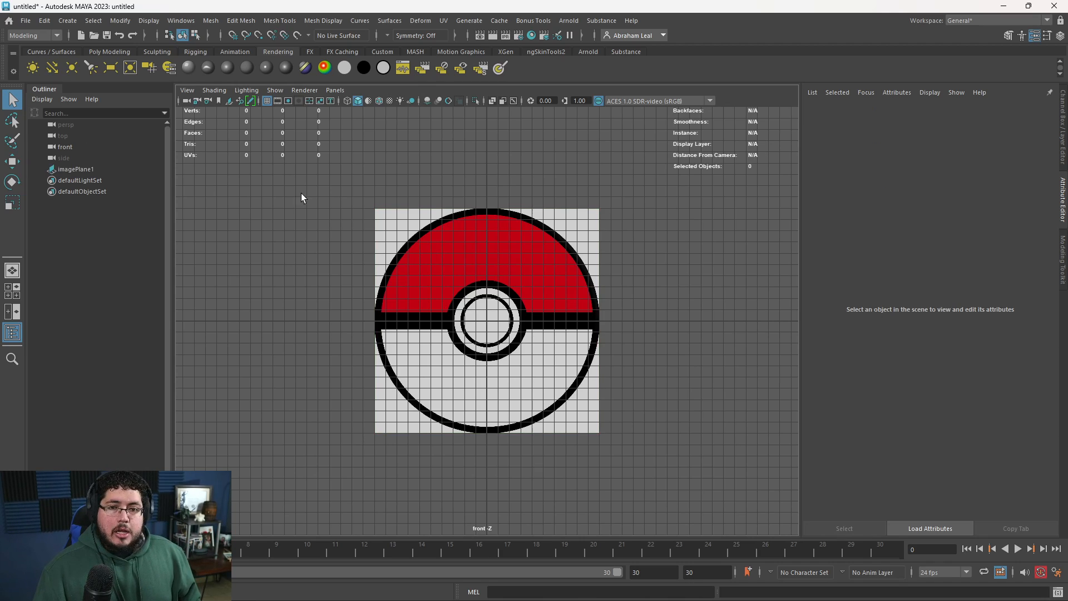
left_click(121, 51)
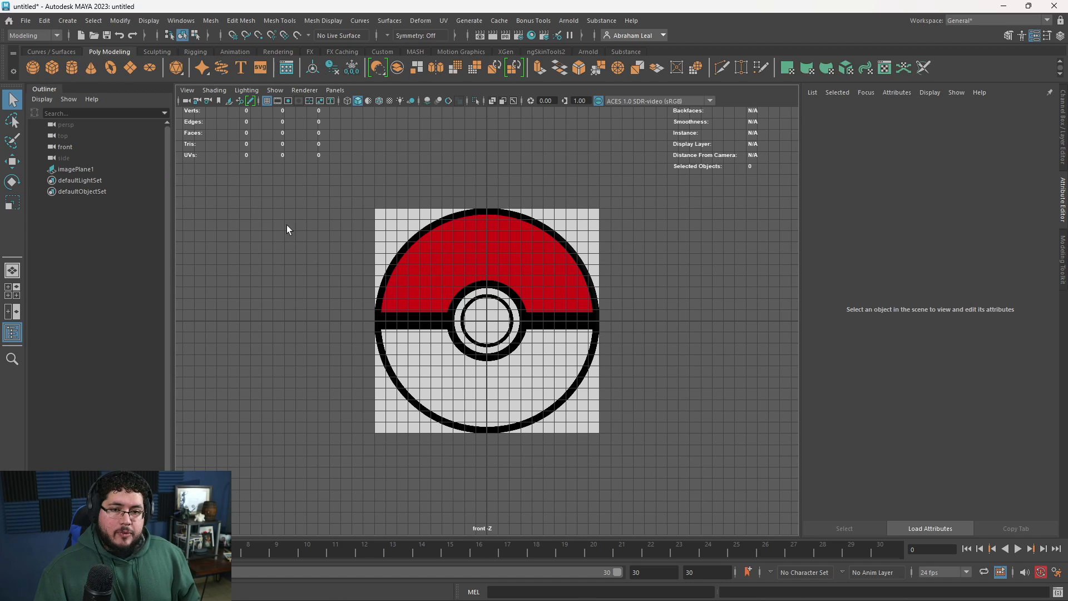
scroll(493, 334, "up", 3)
Switch to Chrome and preview the ArtStation render showing an open and a closed PokeBall.
key("alt+Tab")
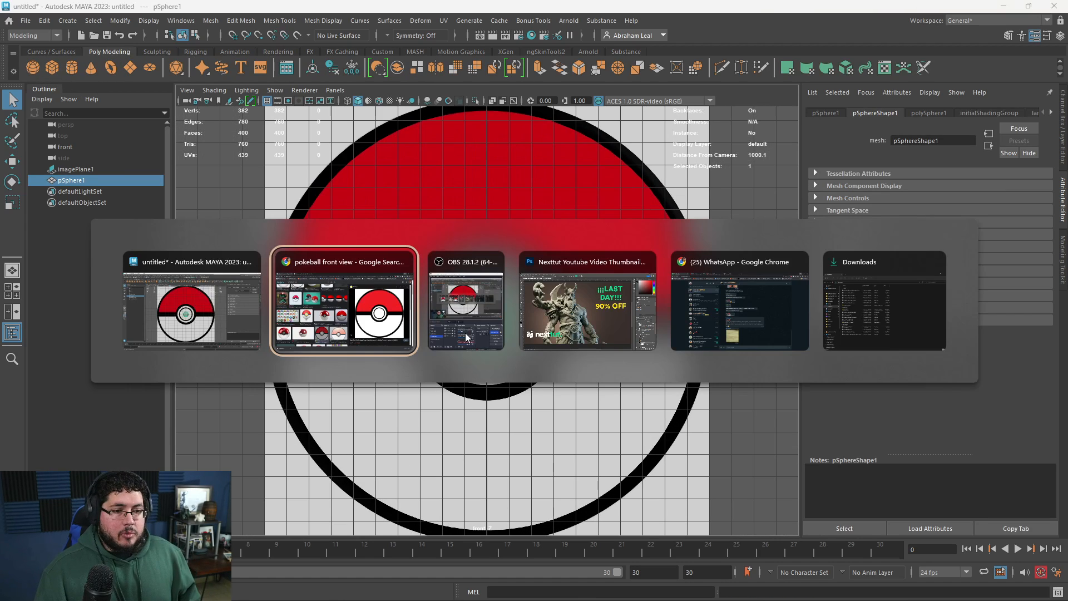
key("alt+Tab")
key("Tab")
left_click(425, 323)
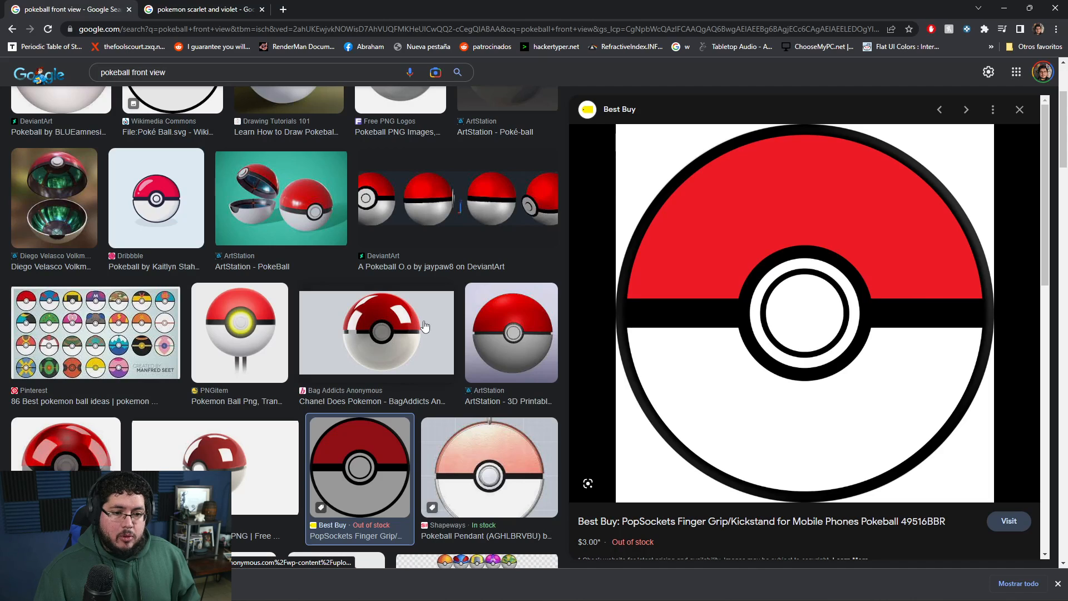
left_click(283, 200)
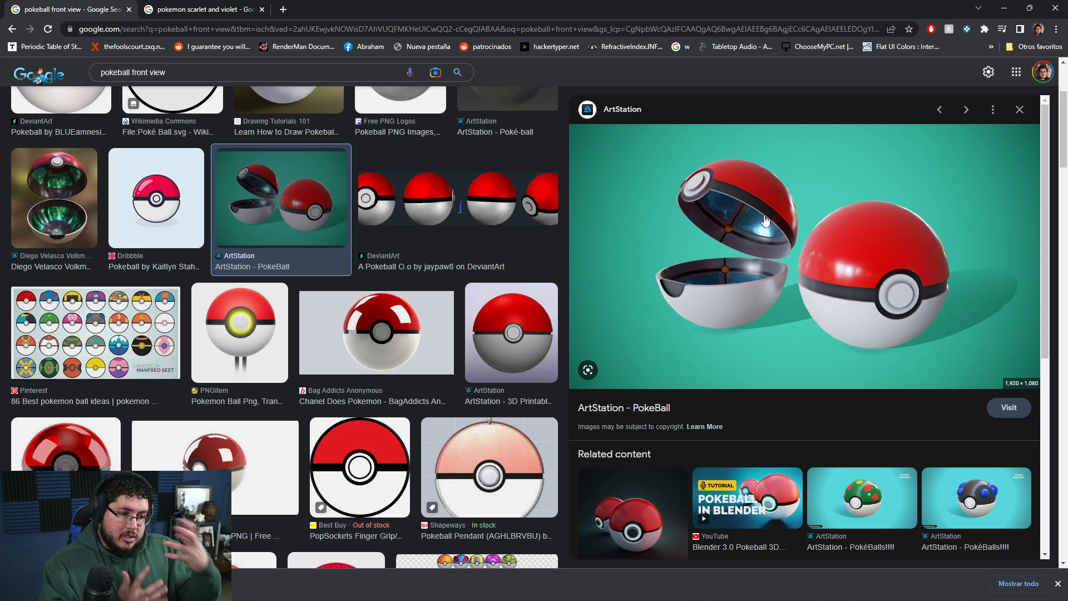
Return to Maya and scale the sphere uniformly to about 9.45 to fit inside the pokeball's black outline.
key("alt+Tab")
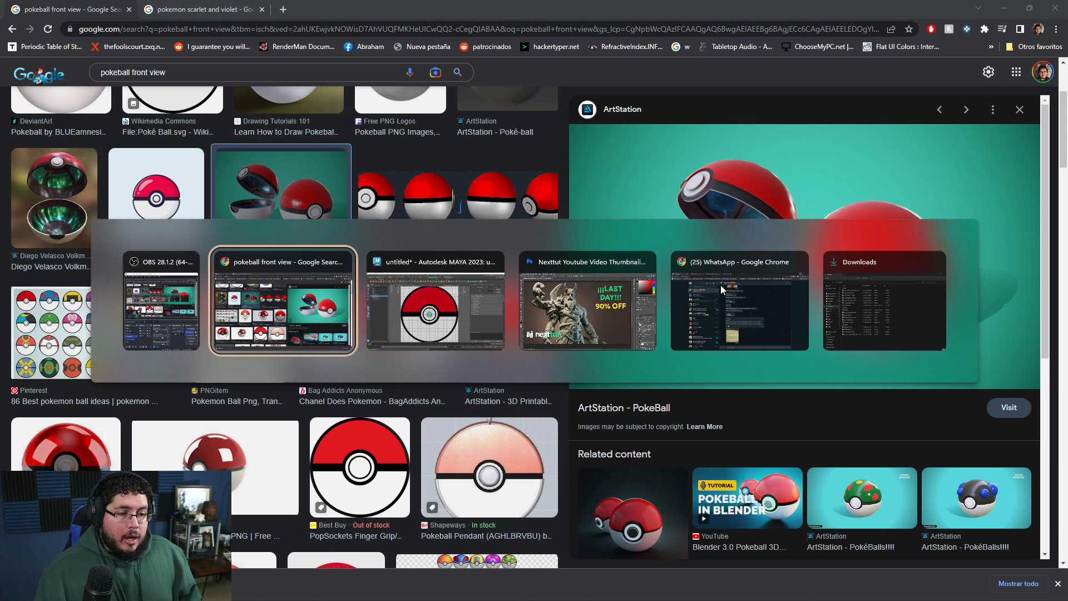
key("r")
left_click_drag(488, 323, 813, 313)
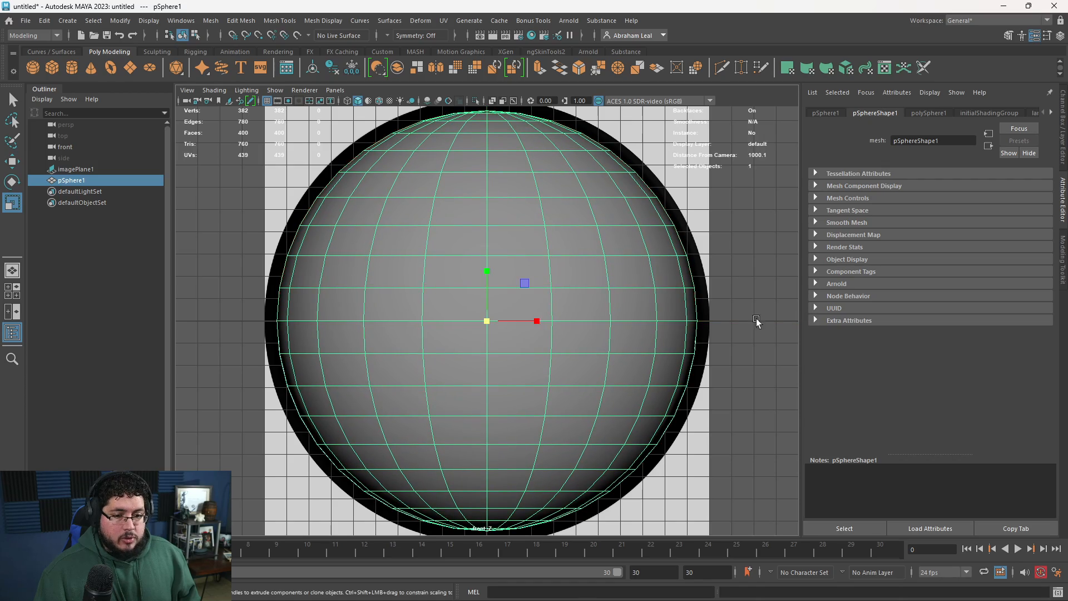
Rotate the sphere so its pole faces the front view, setting Rotate X to 90.
key("e")
left_click_drag(490, 282, 491, 353)
key("ctrl+a")
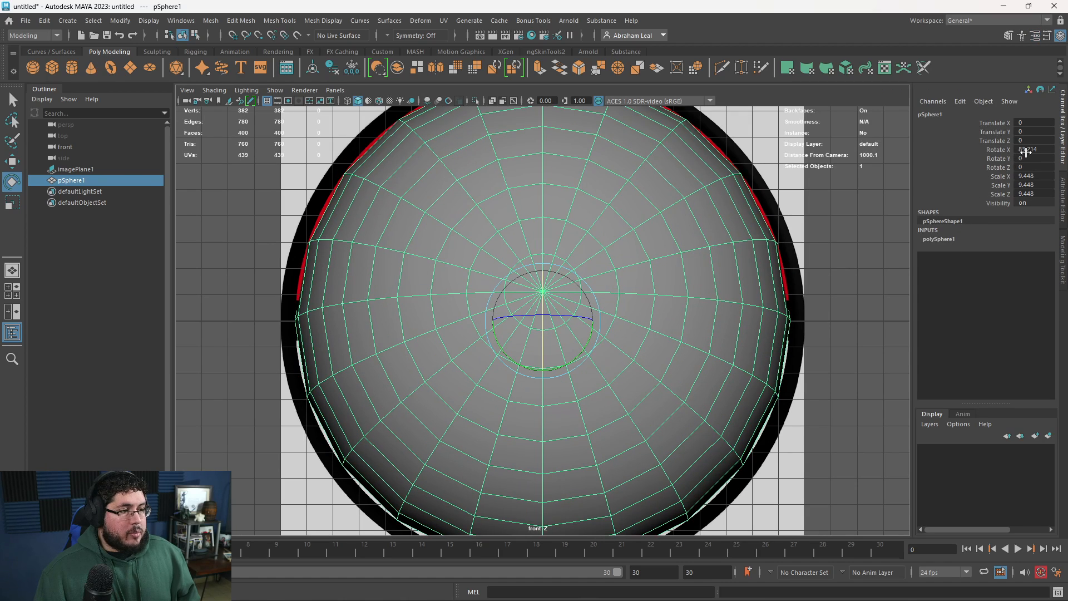
left_click(1028, 150)
type("90")
key("Return")
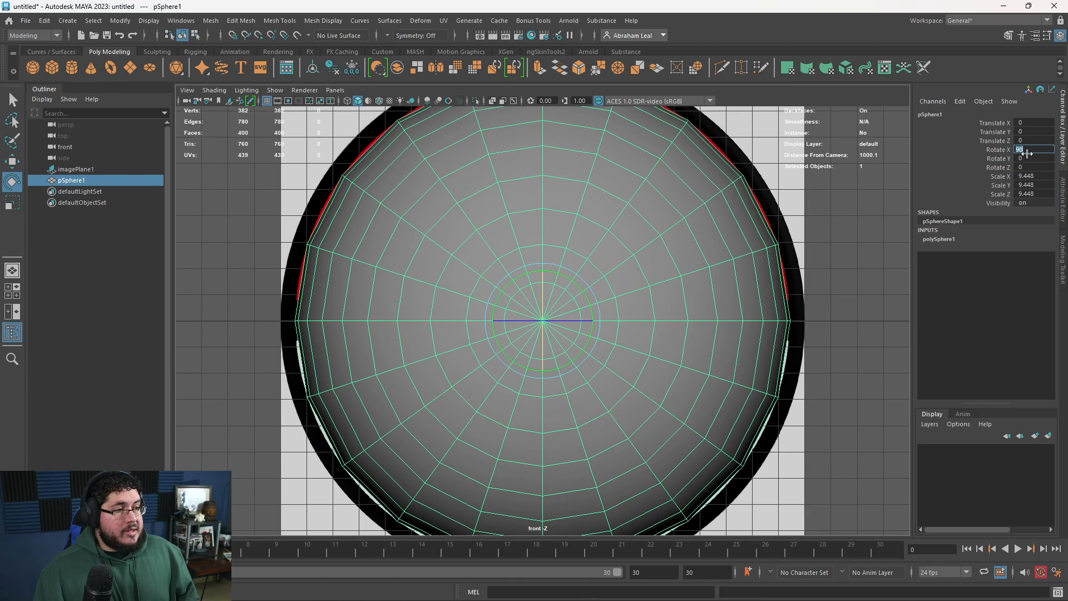
Display the scene in wireframe and select the sphere to compare its edge rings with the pokeball's central button.
left_click(821, 306)
key("4")
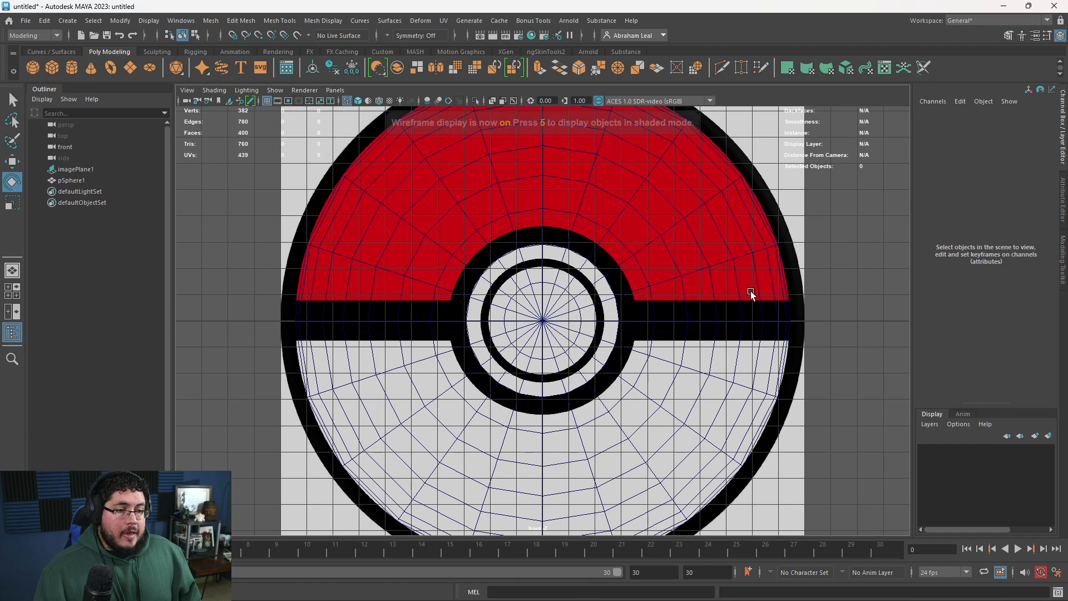
scroll(620, 314, "up", 3)
left_click(504, 296)
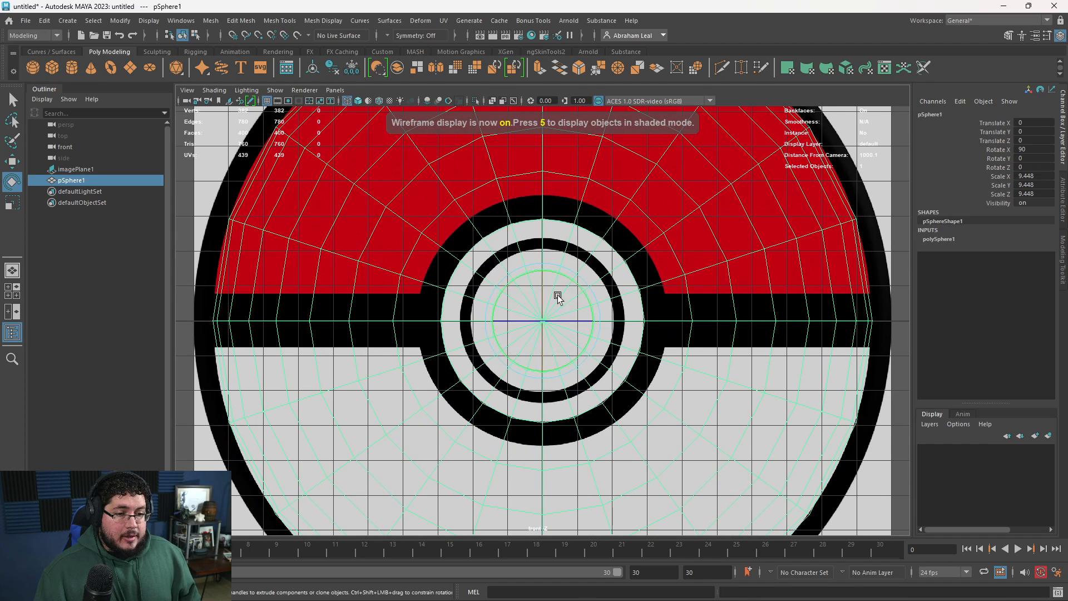
scroll(558, 296, "up", 1)
scroll(544, 268, "up", 2)
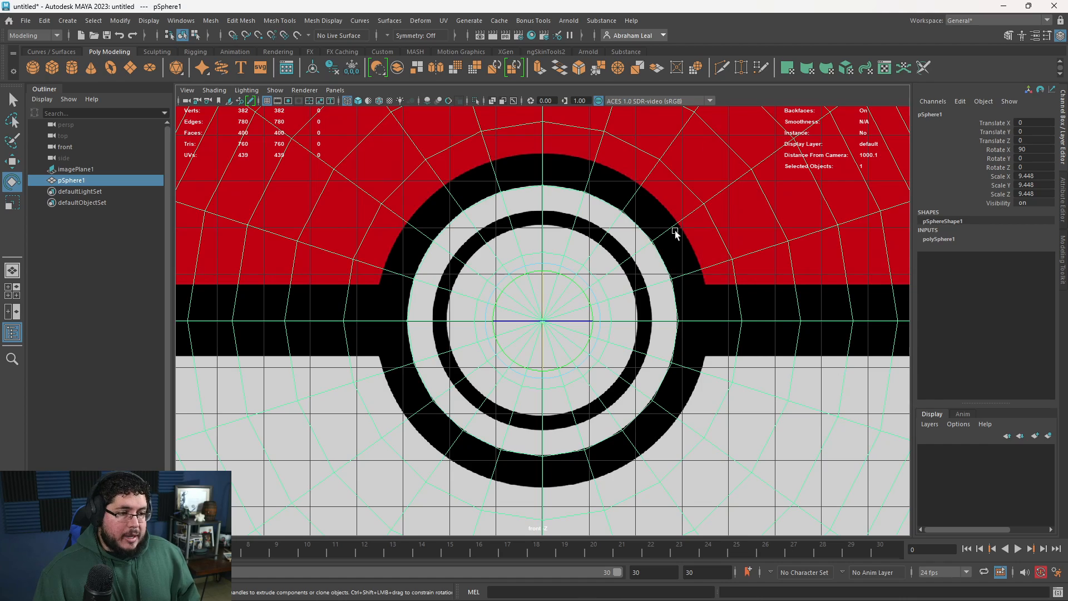
Set the sphere's Subdivisions Height to 24 so an edge ring matches the button's black outer circle.
left_click(937, 240)
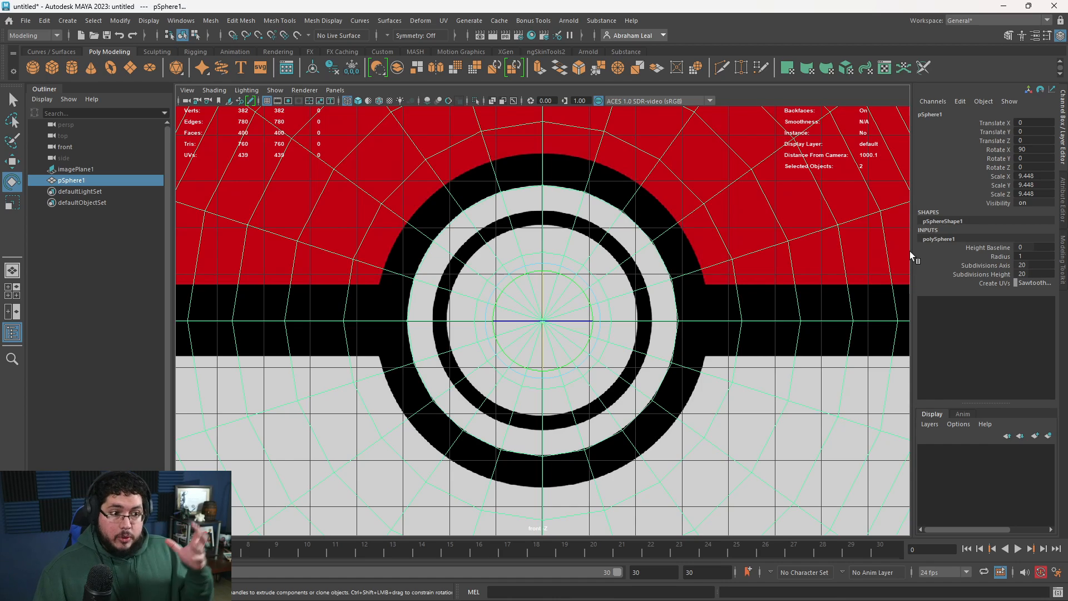
left_click(999, 266)
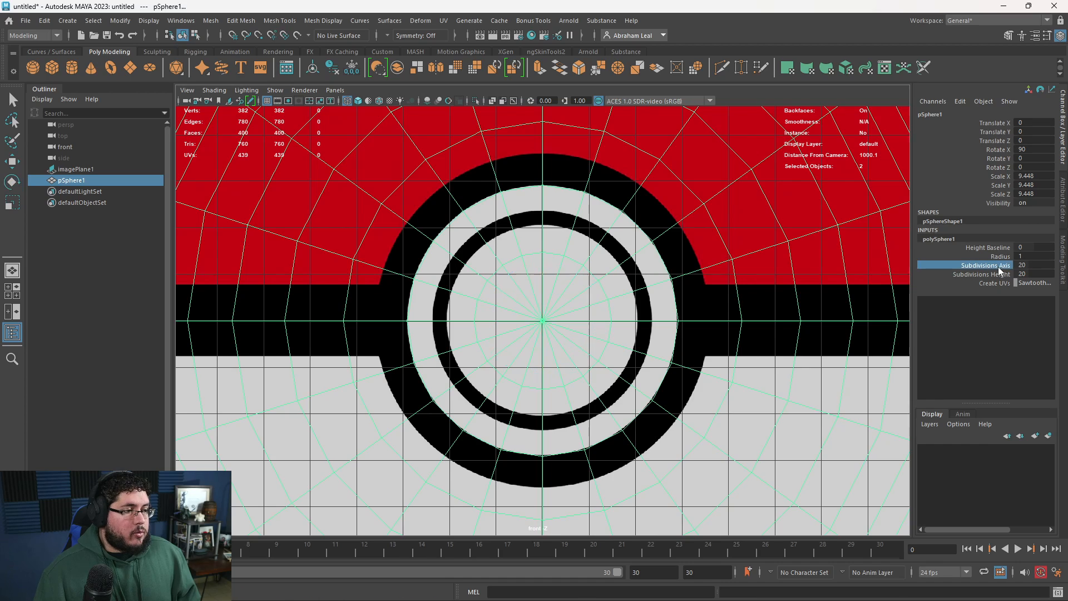
left_click(958, 275)
middle_click_drag(715, 281, 737, 279)
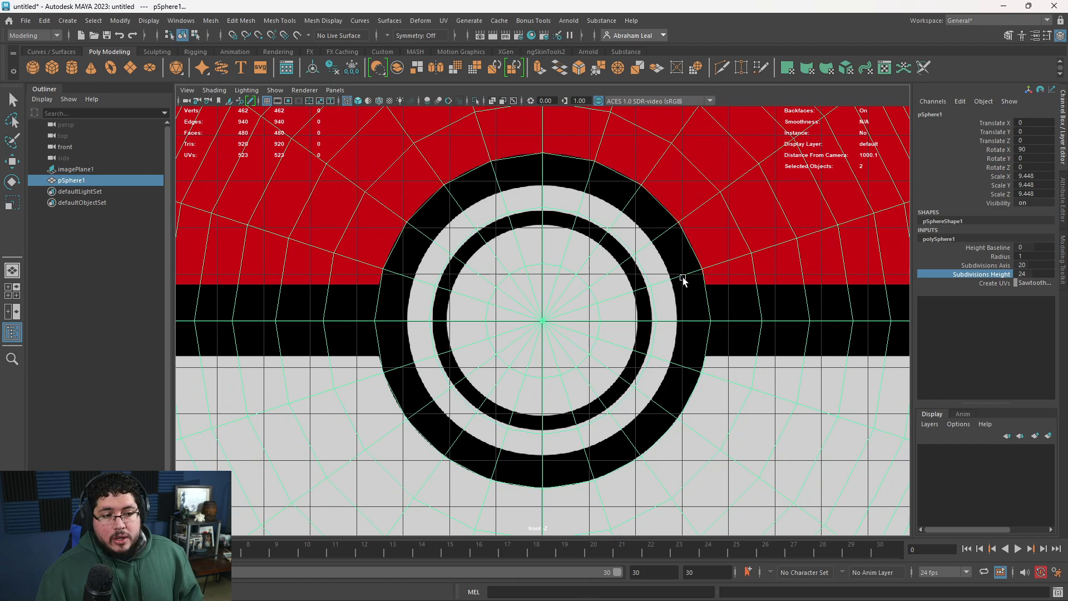
Check the edge rings against the front reference and display the sphere shaded and textured in the perspective view.
scroll(677, 287, "down", 4)
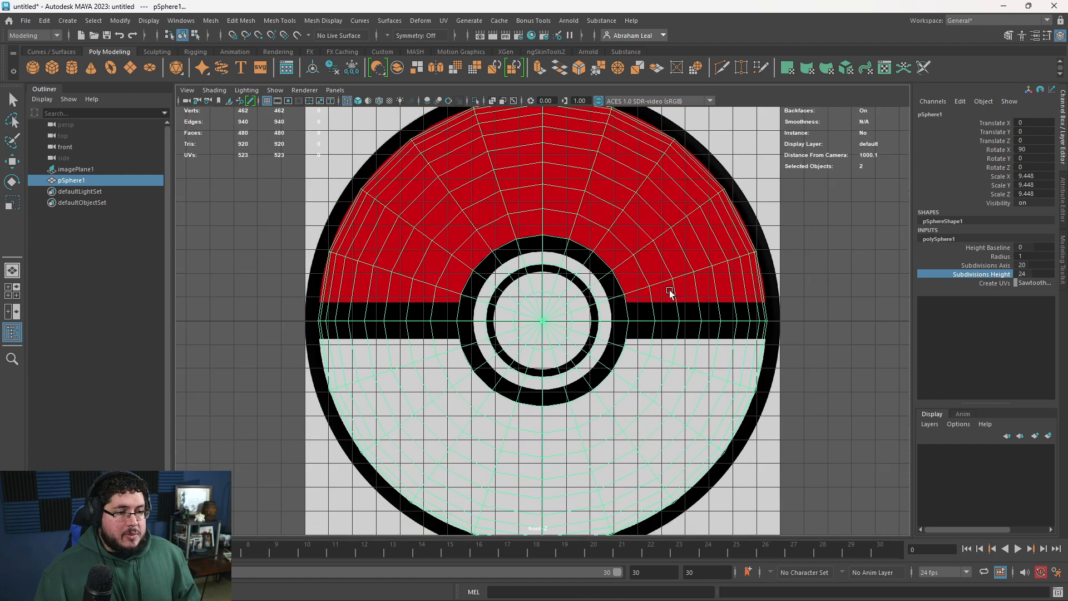
scroll(697, 338, "up", 2)
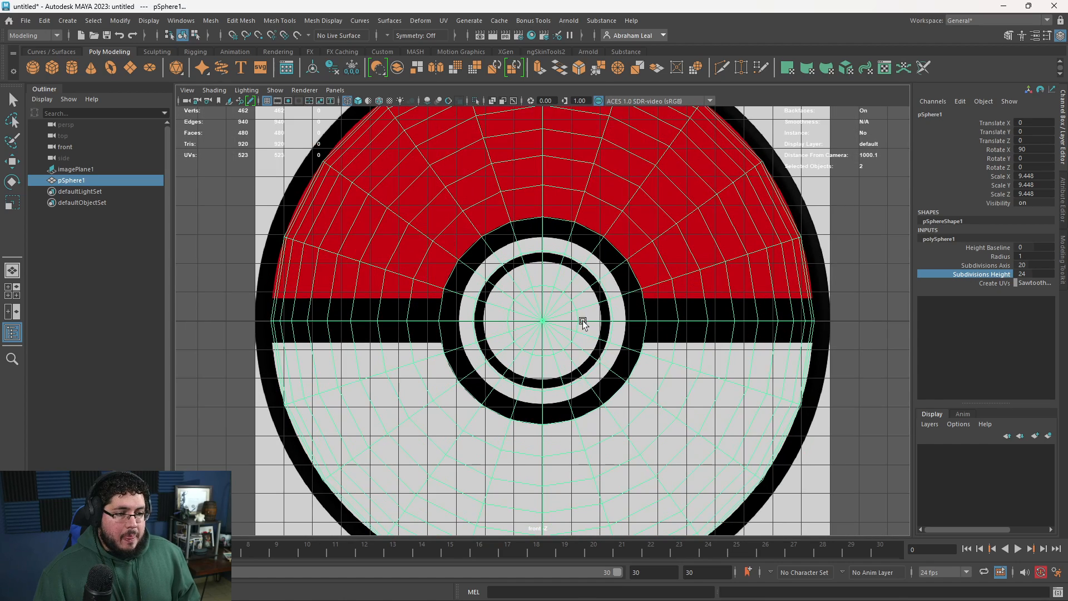
scroll(699, 303, "up", 2)
right_click_drag(699, 303, 575, 301, "alt")
key("space")
mouse_move(575, 302)
left_mouse_down()
mouse_move(586, 282)
mouse_move(599, 304)
mouse_move(627, 282)
mouse_move(546, 286)
mouse_move(563, 323)
mouse_move(506, 313)
mouse_move(593, 339)
left_mouse_up()
key("6")
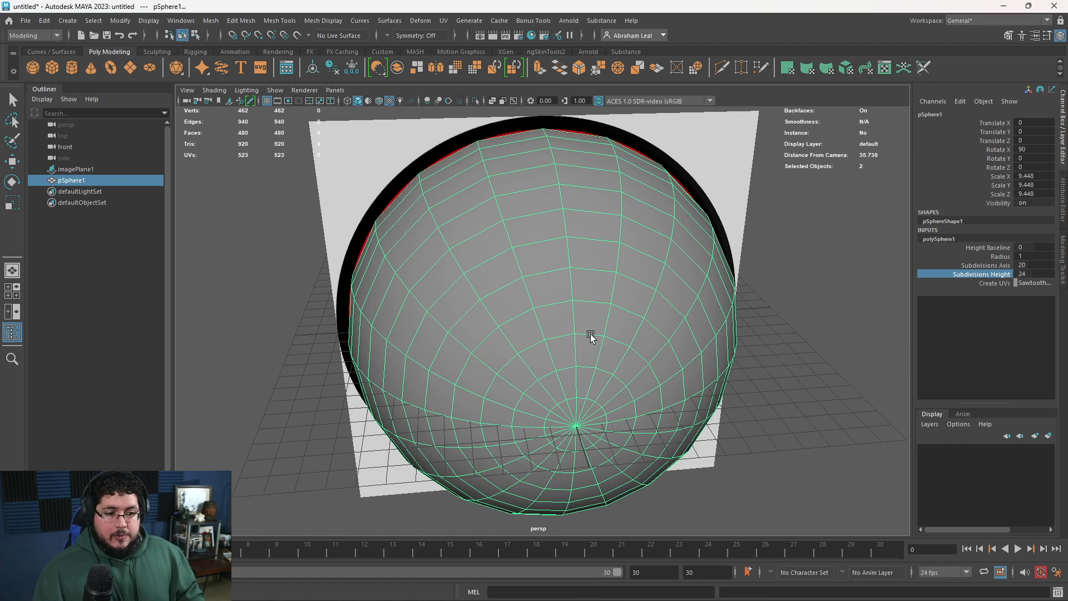
Move the reference image plane back along Z so it sits behind the sphere.
left_click(685, 161)
key("e")
left_click_drag(635, 222, 693, 239, "alt")
right_click_drag(692, 239, 508, 201, "alt")
key("w")
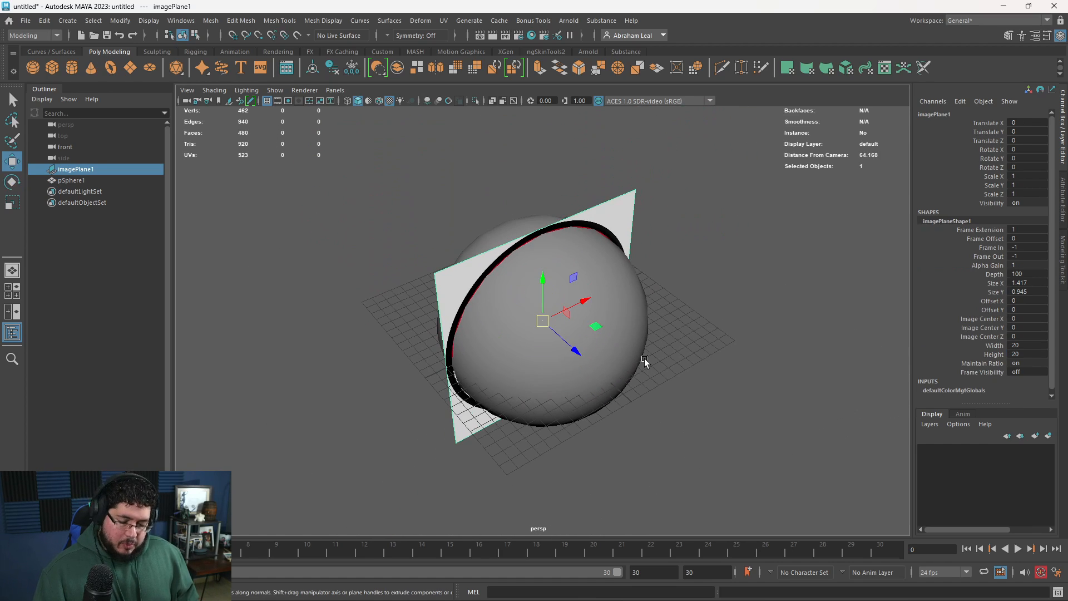
left_click_drag(575, 352, 541, 240)
Rename the sphere as Black_Pokeball.
left_click(535, 251)
left_click_drag(456, 253, 396, 252, "alt")
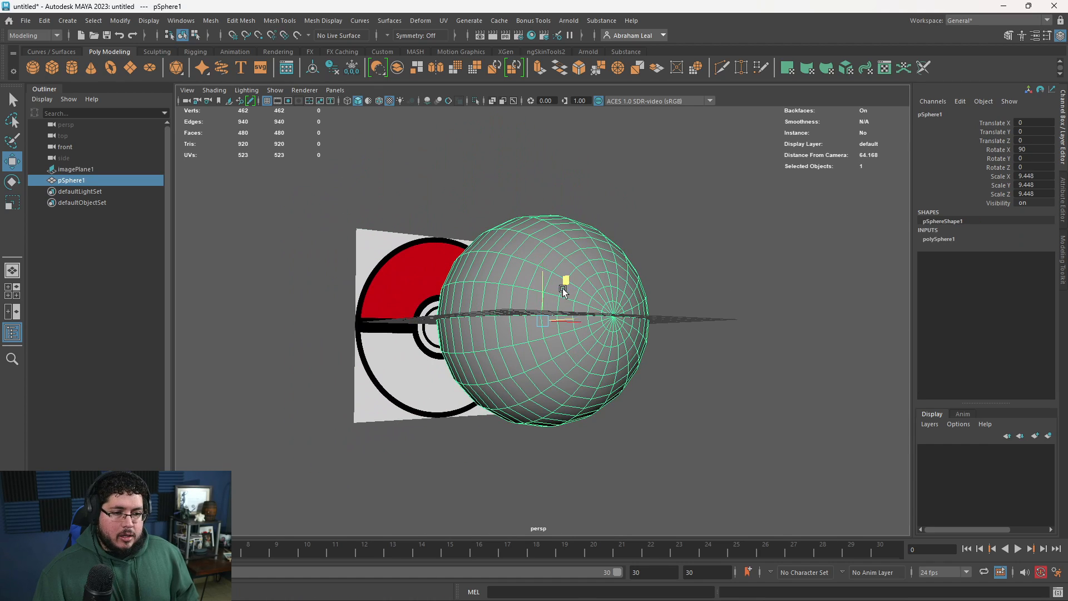
double_click(83, 180)
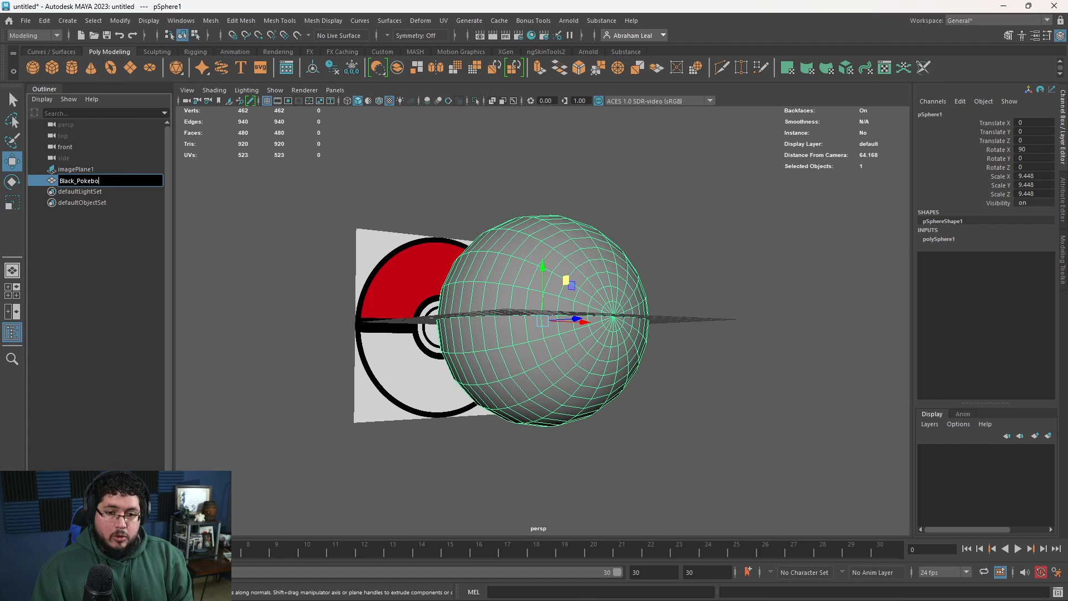
type("Black_Pokeball")
key("Return")
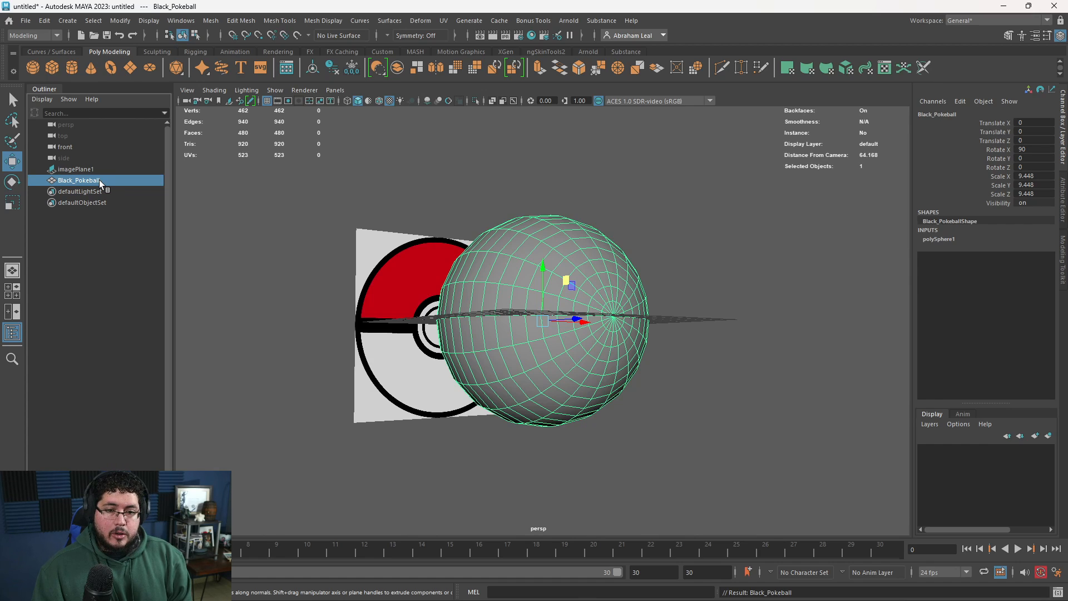
Hide the Black_Pokeball sphere so only the reference image remains displayed.
left_click(276, 171)
left_click(516, 260)
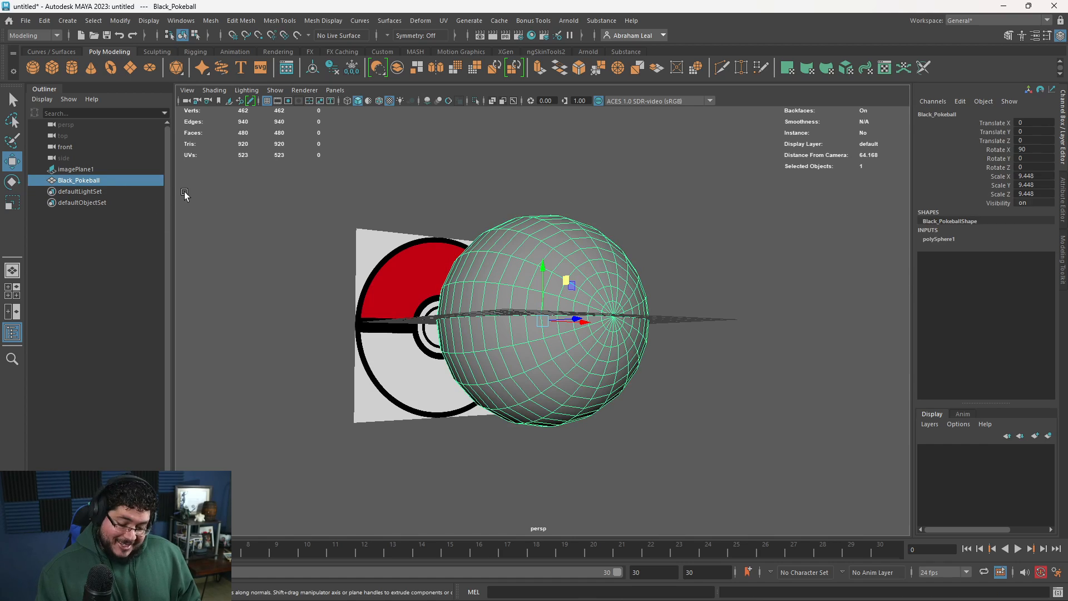
key("h")
left_click_drag(611, 260, 591, 280, "alt")
right_click_drag(591, 279, 630, 330, "alt")
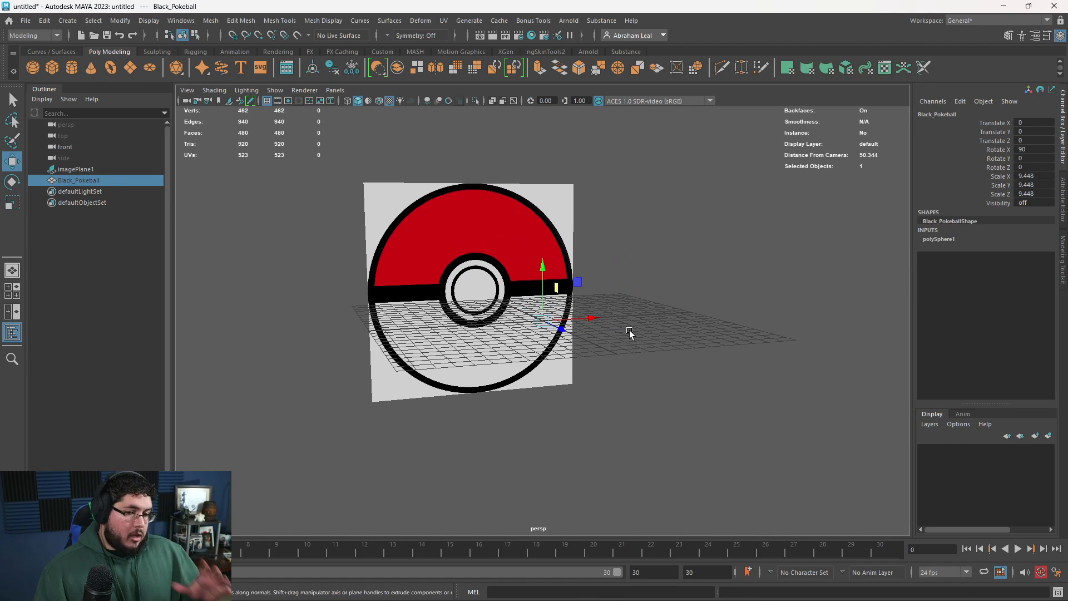
left_click(98, 183)
left_click(98, 182)
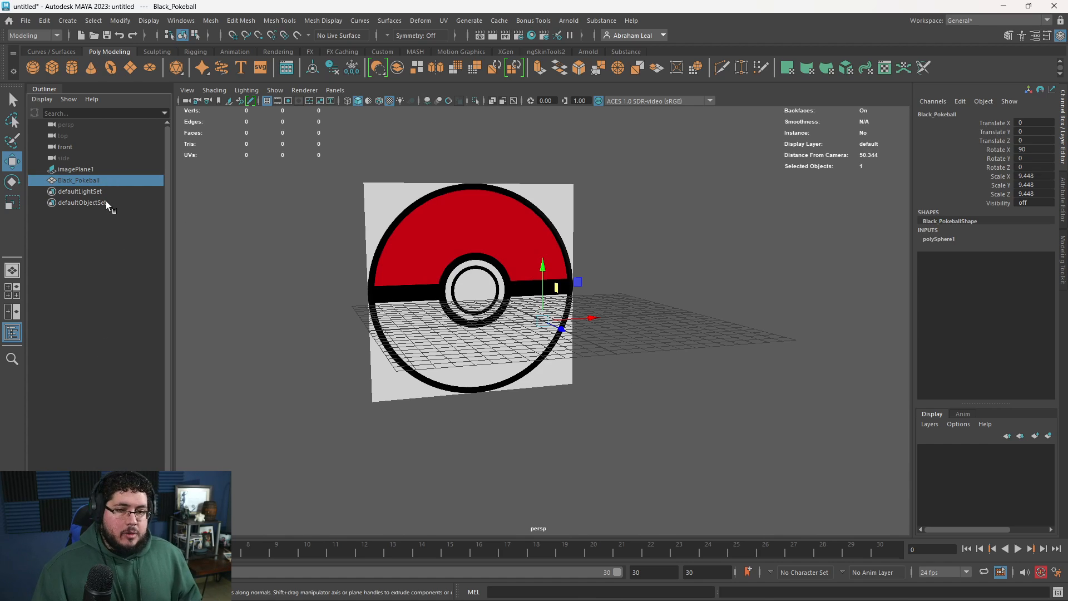
key("h")
key("h")
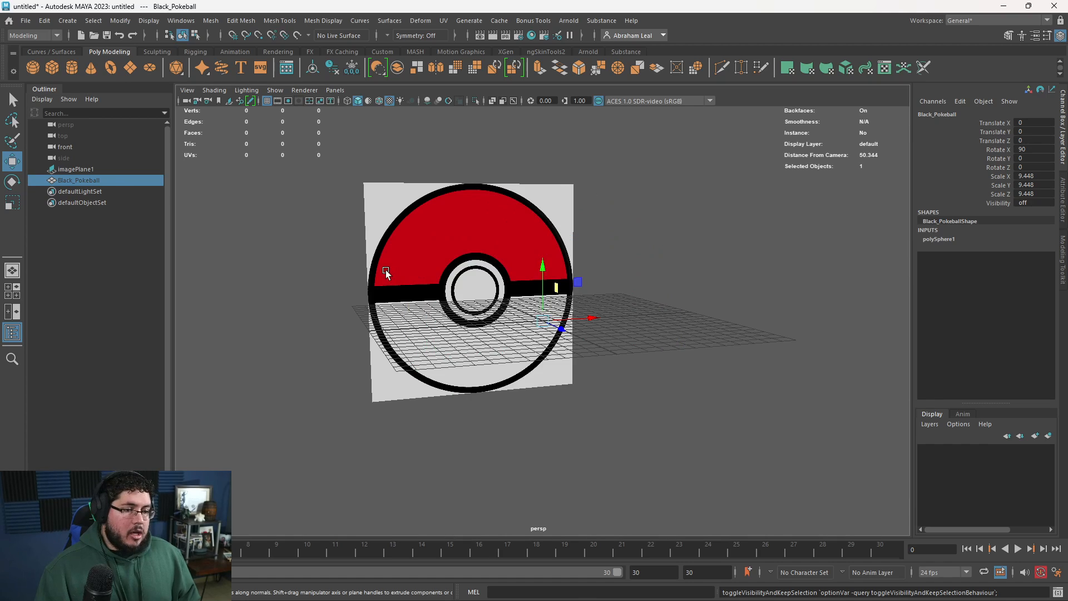
Duplicate the hidden Black_Pokeball, unhide the copy, and display it in wireframe over the front-view reference.
left_click(682, 338)
key("space")
left_click_drag(682, 338, 681, 367)
right_click_drag(668, 358, 623, 340, "alt")
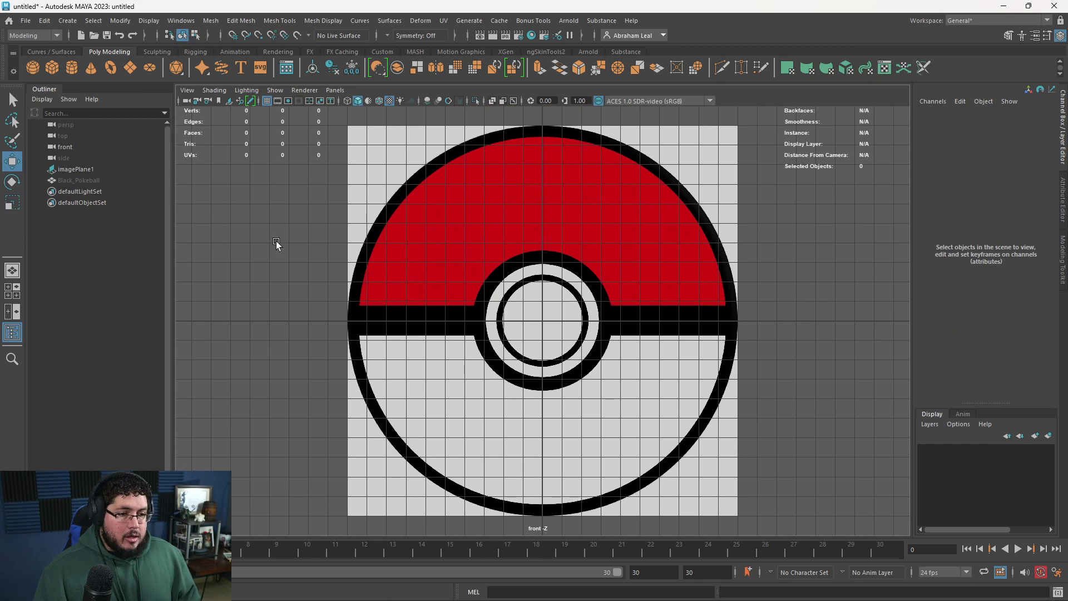
left_click(105, 180)
key("ctrl+d")
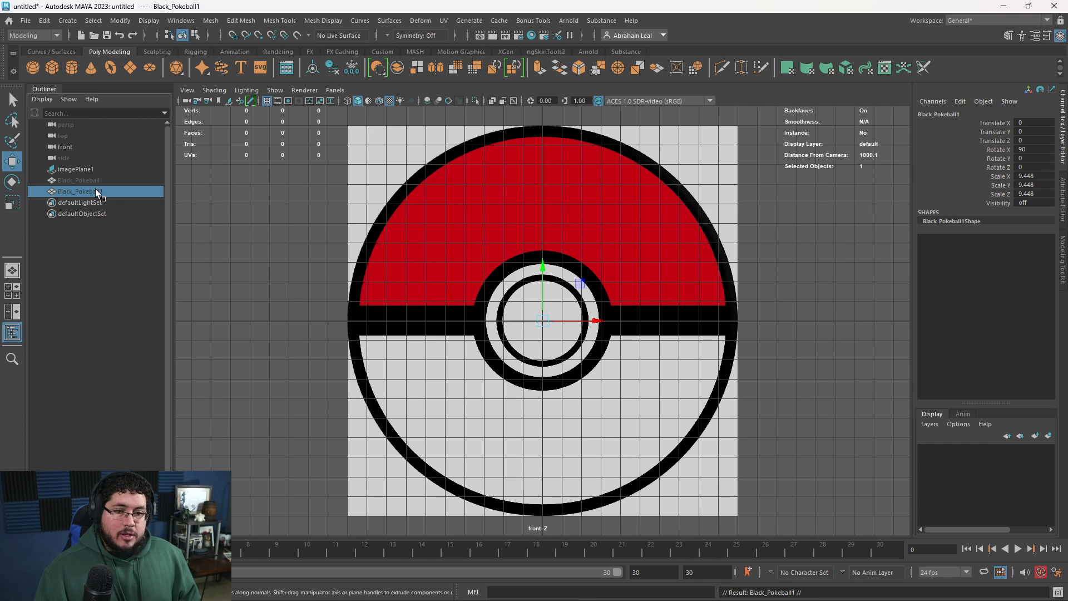
key("h")
key("4")
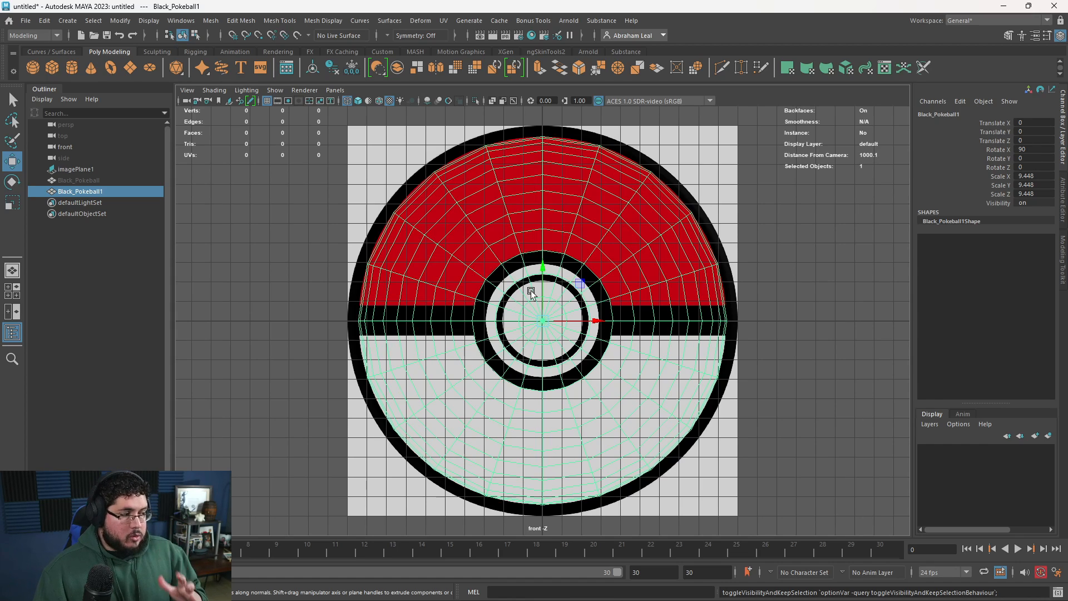
scroll(531, 292, "up", 2)
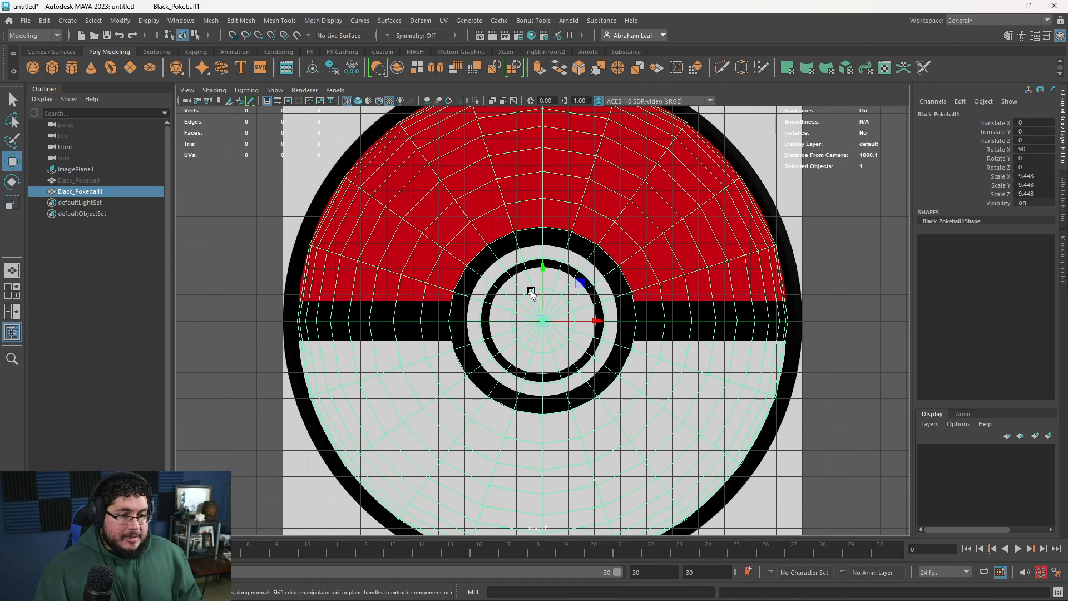
Delete the lower-half faces of the duplicated sphere in the front view, including the remaining ones just below its centre.
left_click(530, 292)
key("space")
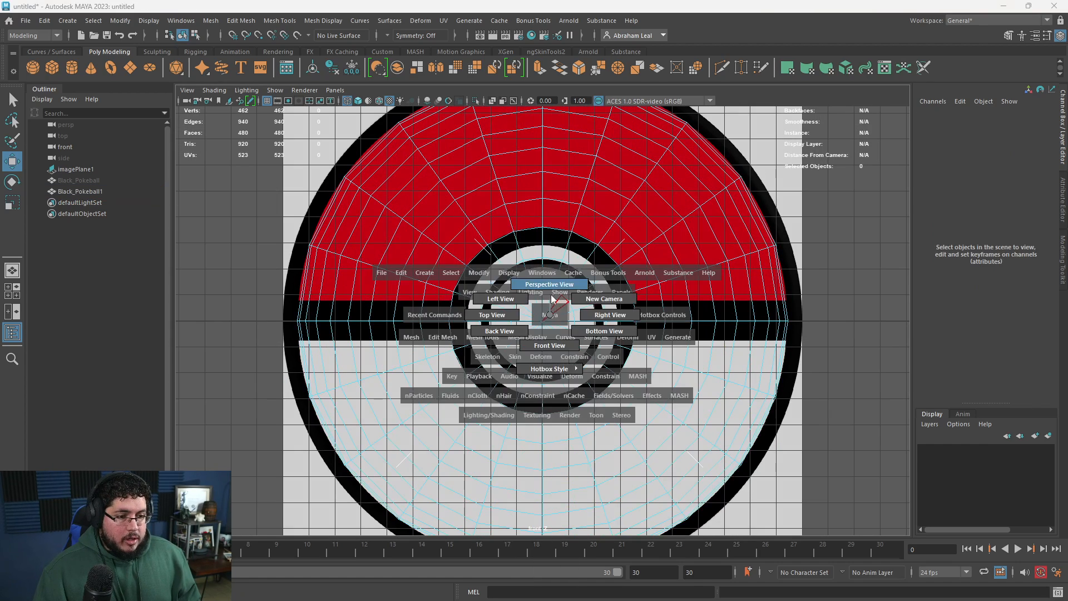
left_click_drag(551, 299, 552, 290)
scroll(579, 305, "up", 3)
key("4")
key("space")
left_click_drag(644, 336, 651, 363)
scroll(651, 362, "down", 2)
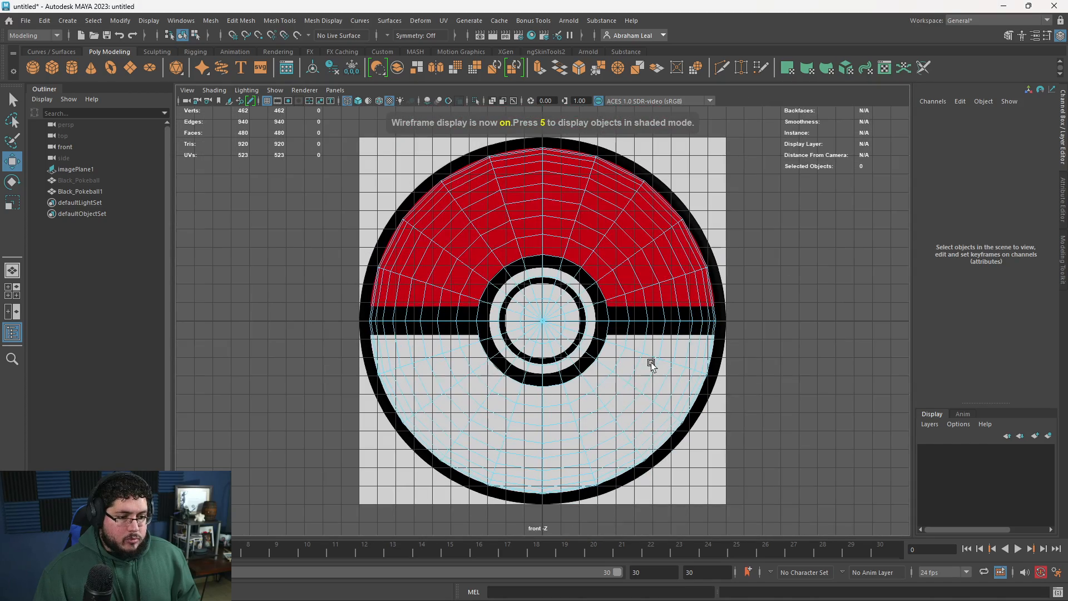
left_click_drag(780, 329, 245, 560)
key("Delete")
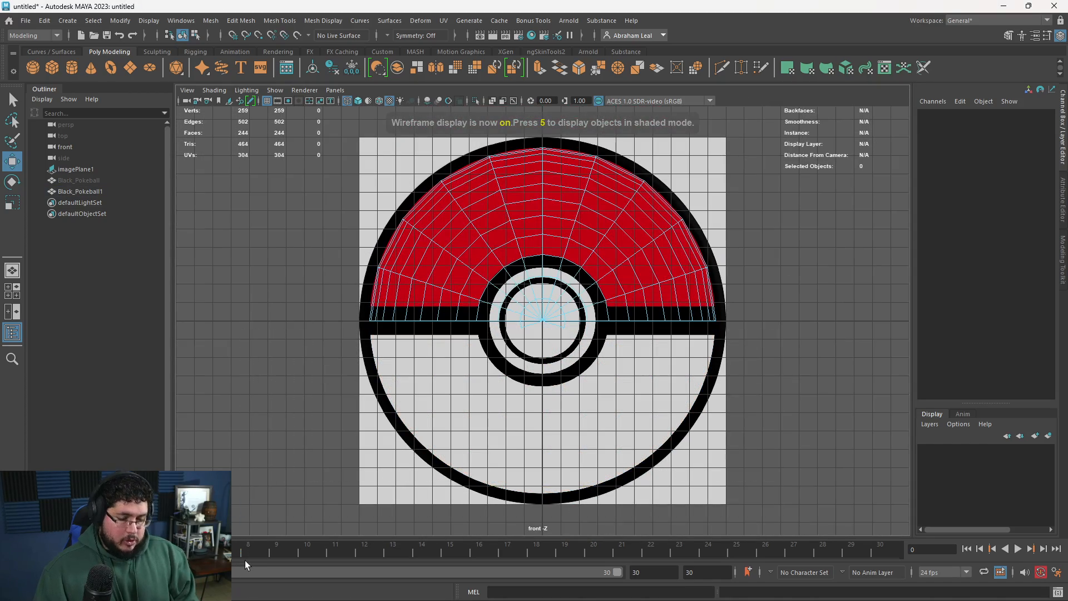
scroll(568, 341, "up", 4)
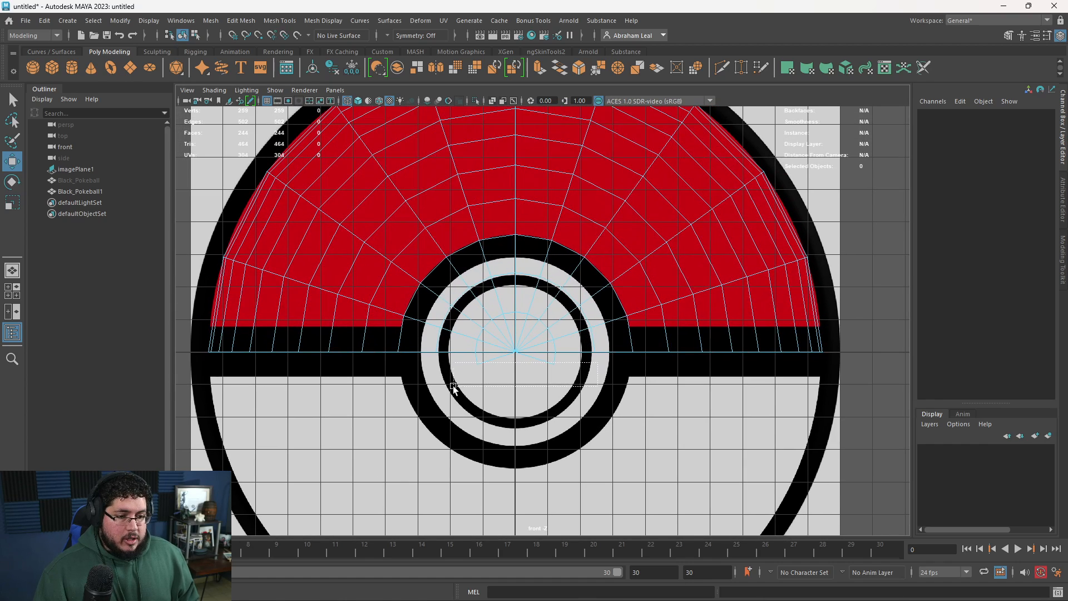
left_click_drag(454, 387, 454, 386)
key("Delete")
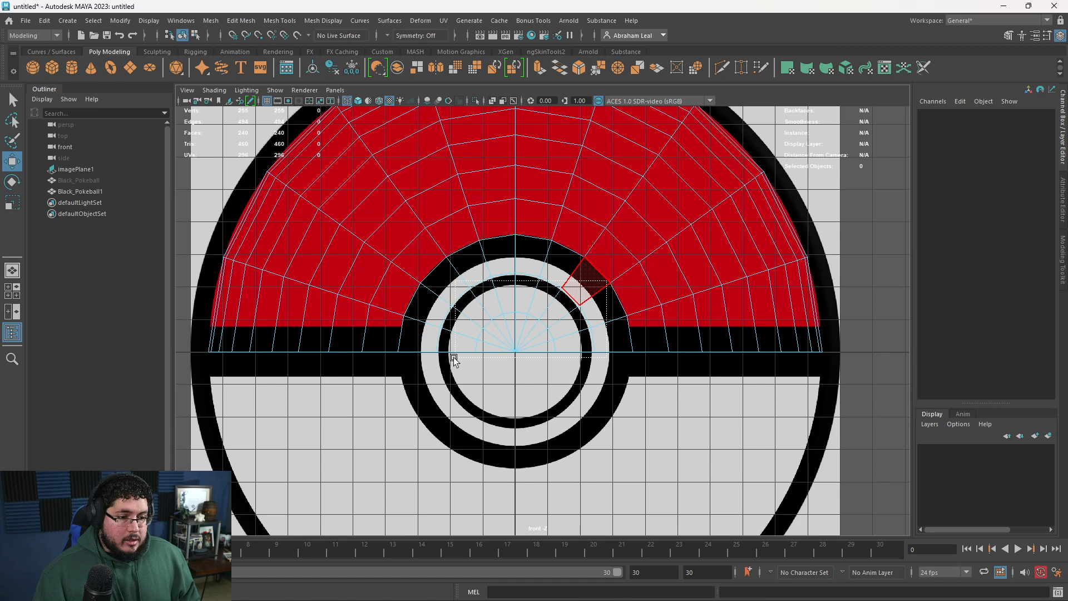
Try deleting the button-area faces and raising the half sphere's lower edge vertices to the black band's upper edge.
left_click_drag(454, 359, 439, 373)
key("Delete")
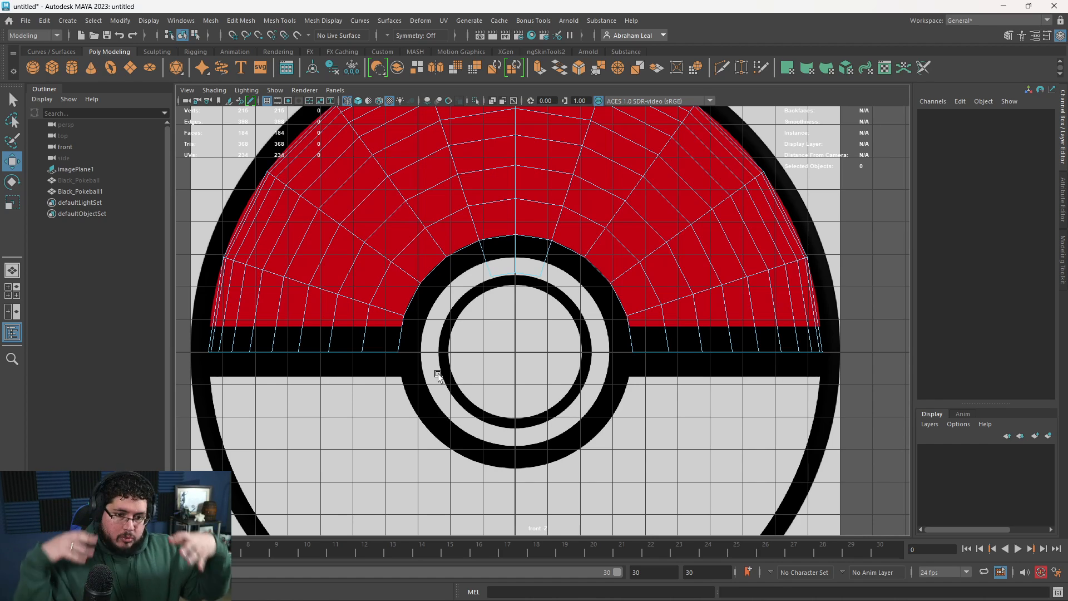
right_click_drag(415, 281, 364, 281)
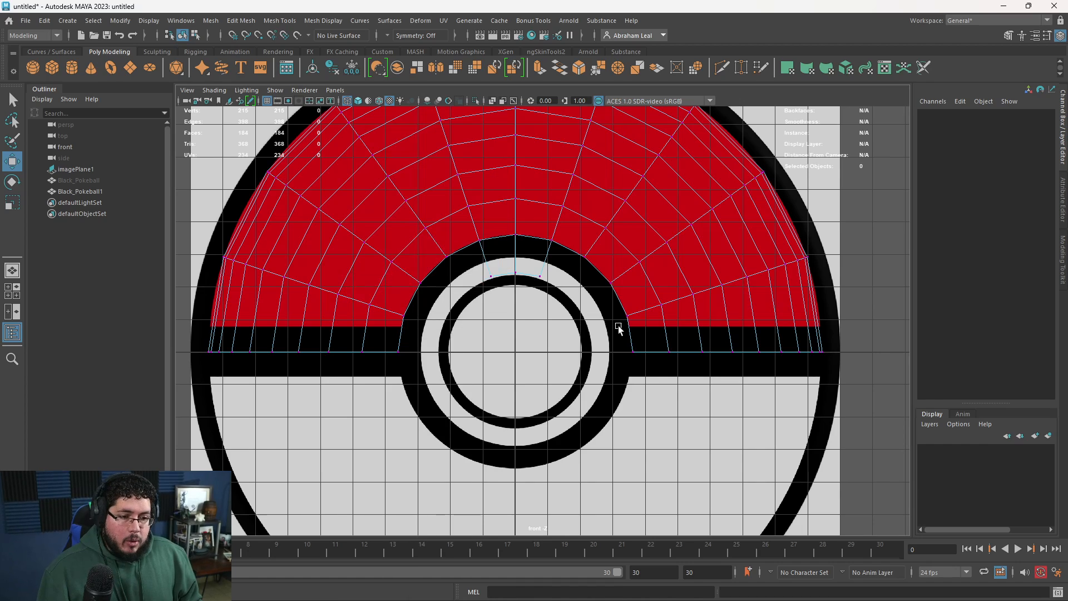
left_click_drag(832, 338, 183, 405)
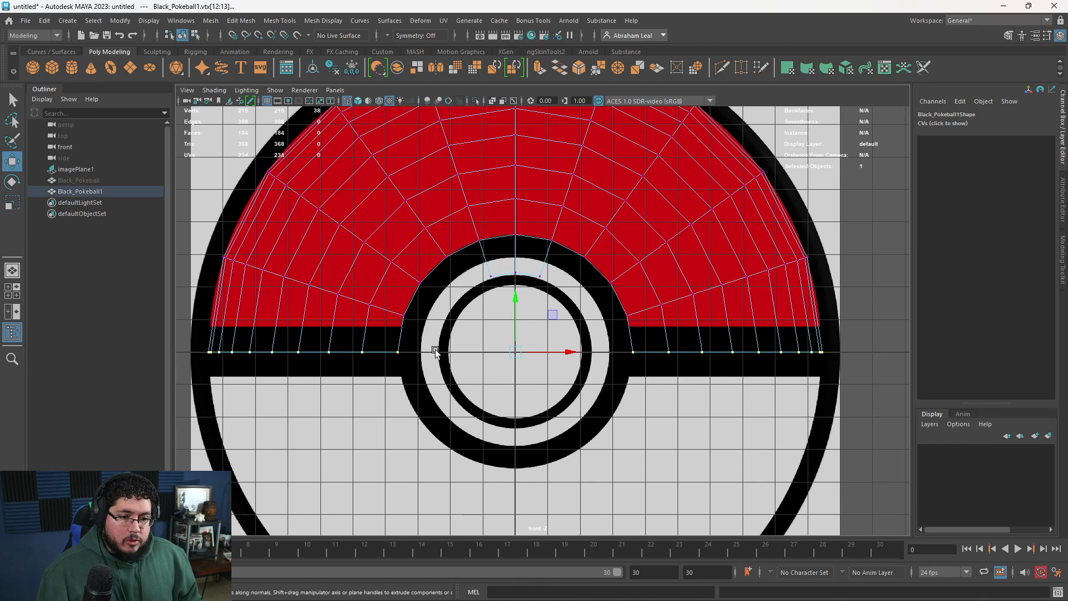
left_click_drag(518, 305, 518, 278)
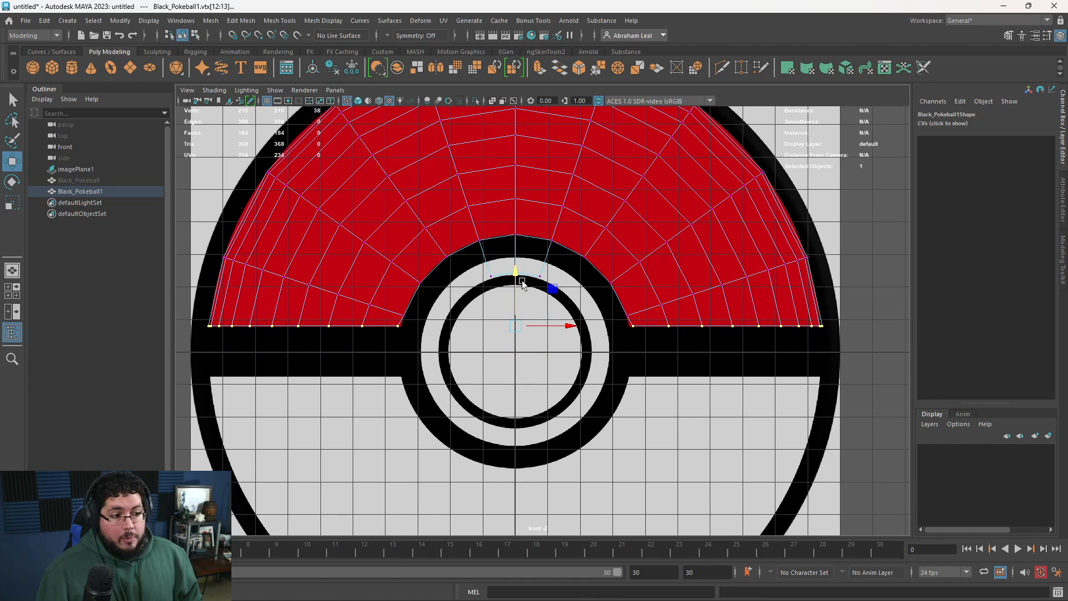
Scale the lower corner vertices on both sides of the button along X to fit the black circle's outline.
scroll(522, 282, "up", 3)
left_click_drag(297, 343, 296, 344)
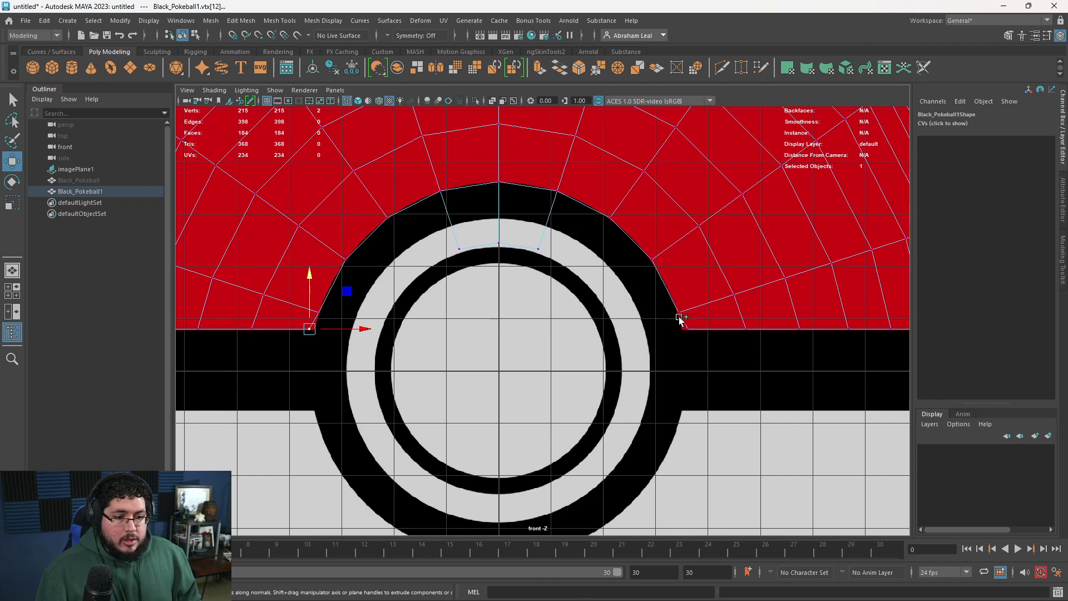
left_click_drag(713, 315, 662, 352, "shift")
key("r")
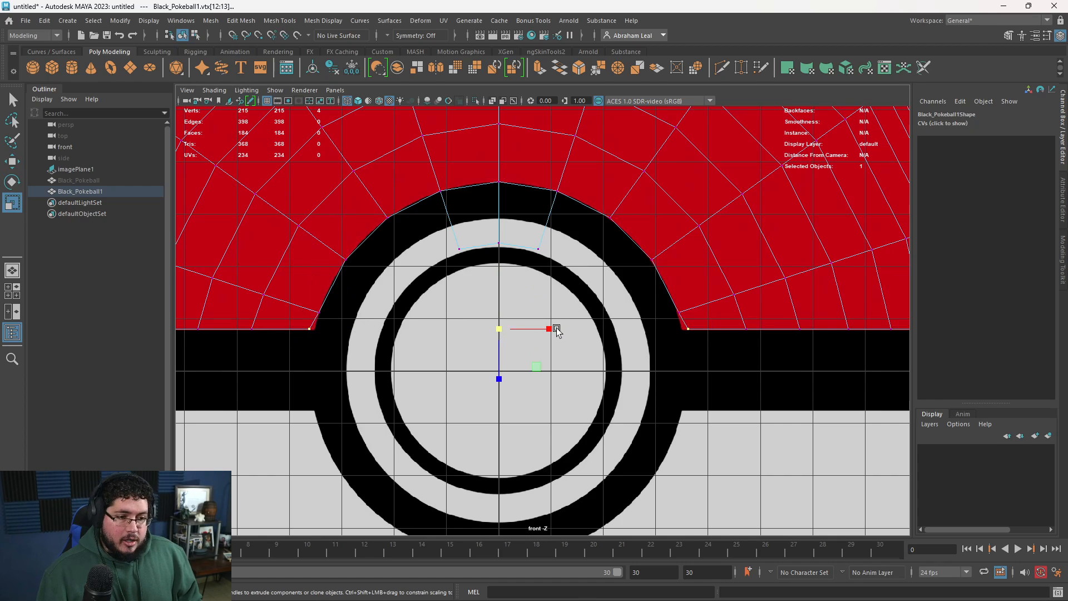
left_click_drag(549, 329, 498, 383)
Delete the leftover faces hanging into one of the dome's circular openings in the shaded perspective view.
key("space")
key("6")
right_click_drag(498, 383, 616, 405, "alt")
left_click_drag(615, 405, 587, 395, "alt")
right_click_drag(590, 282, 587, 315)
left_click_drag(585, 321, 635, 345)
key("Delete")
right_click_drag(636, 345, 676, 369, "alt")
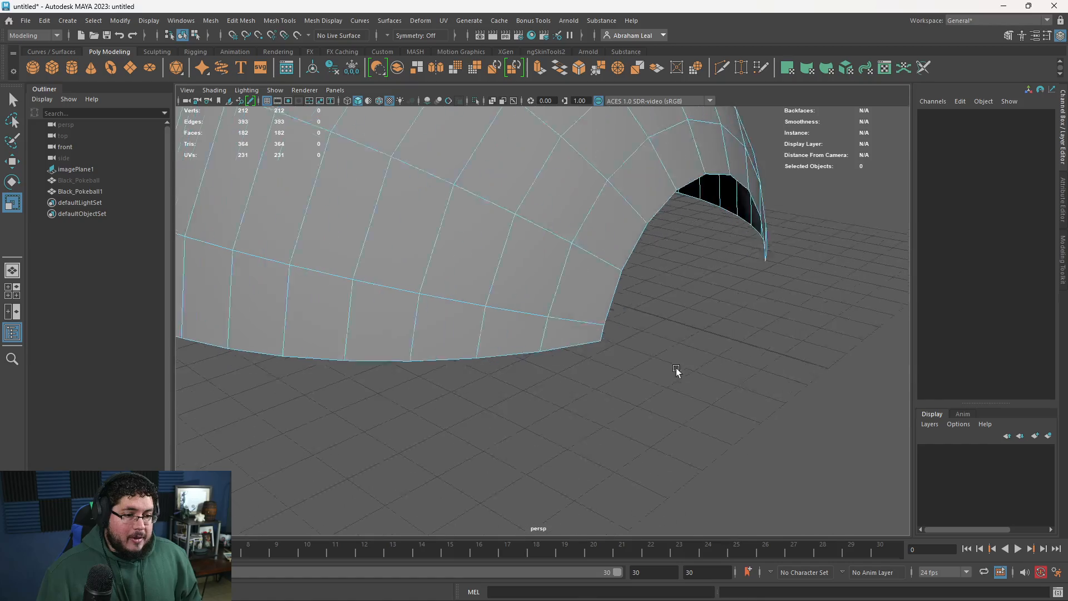
Delete the remaining leftover faces in the dome's opposite circular opening.
mouse_move(676, 368)
left_mouse_down("alt")
mouse_move(640, 372)
mouse_move(701, 329)
mouse_move(644, 394)
mouse_move(671, 373)
left_mouse_up("alt")
right_click_drag(671, 373, 488, 341, "alt")
left_click_drag(488, 341, 501, 362, "alt")
left_click(430, 390)
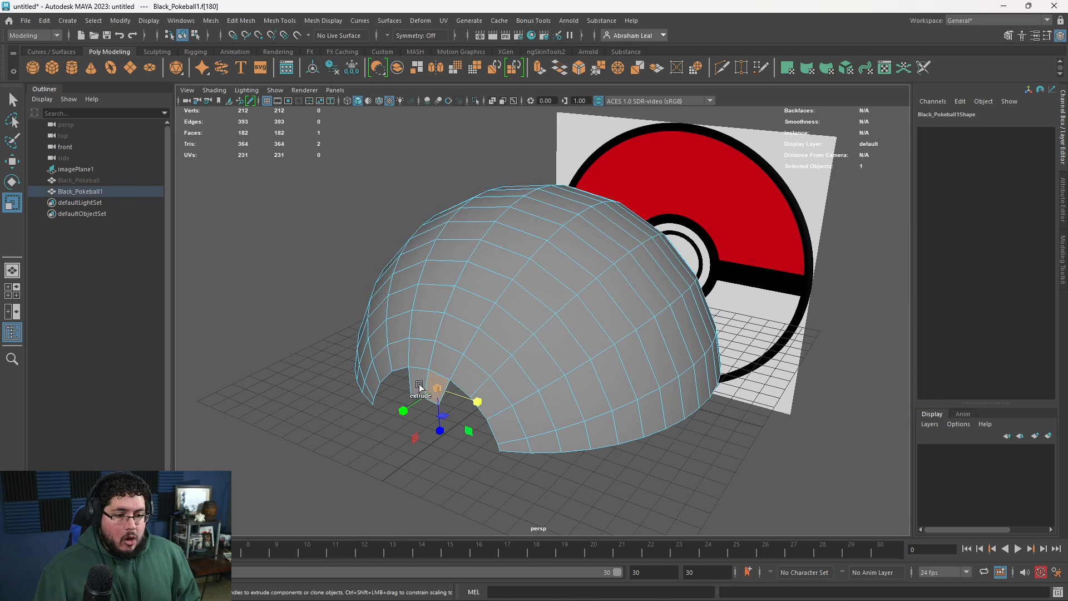
left_click(417, 382, "shift")
key("Delete")
Inspect the dome's circular openings and lower edge from several angles.
left_click_drag(418, 377, 544, 301, "alt")
left_click(664, 189)
left_click_drag(663, 189, 572, 256, "alt")
left_click(572, 255)
right_click_drag(572, 256, 579, 317, "alt")
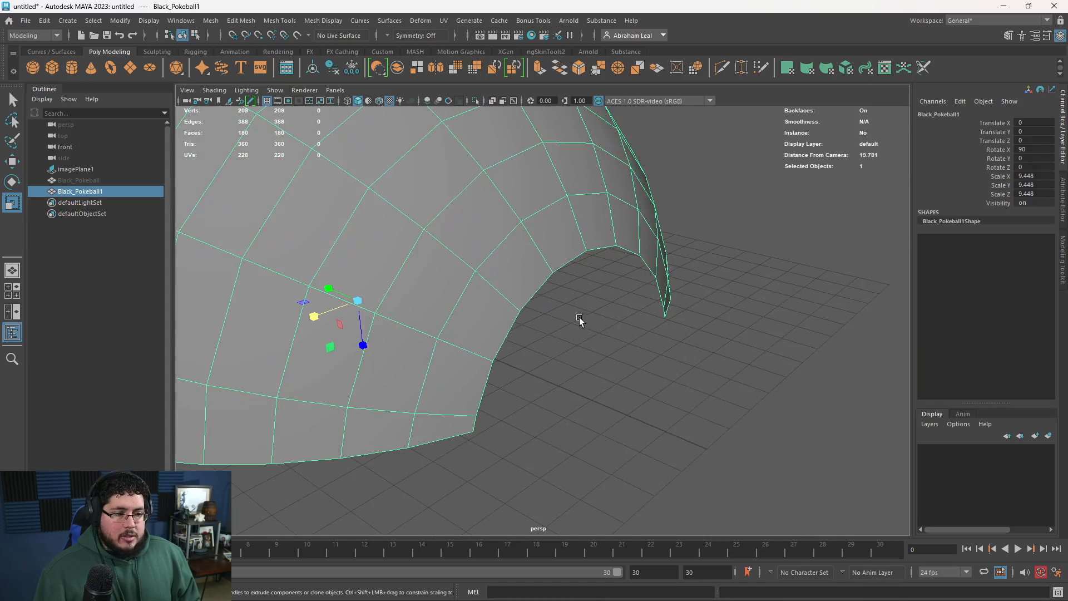
left_click_drag(580, 317, 568, 366, "alt")
right_click_drag(608, 367, 431, 348, "alt")
left_click_drag(431, 348, 685, 338, "alt")
Undo the leftover-face deletions, the vertex adjustments and the button-area face deletion.
key("ctrl+z")
key("ctrl+z")
key("ctrl+z")
key("ctrl+z")
key("ctrl+z")
key("ctrl+z")
key("ctrl+z")
key("ctrl+z")
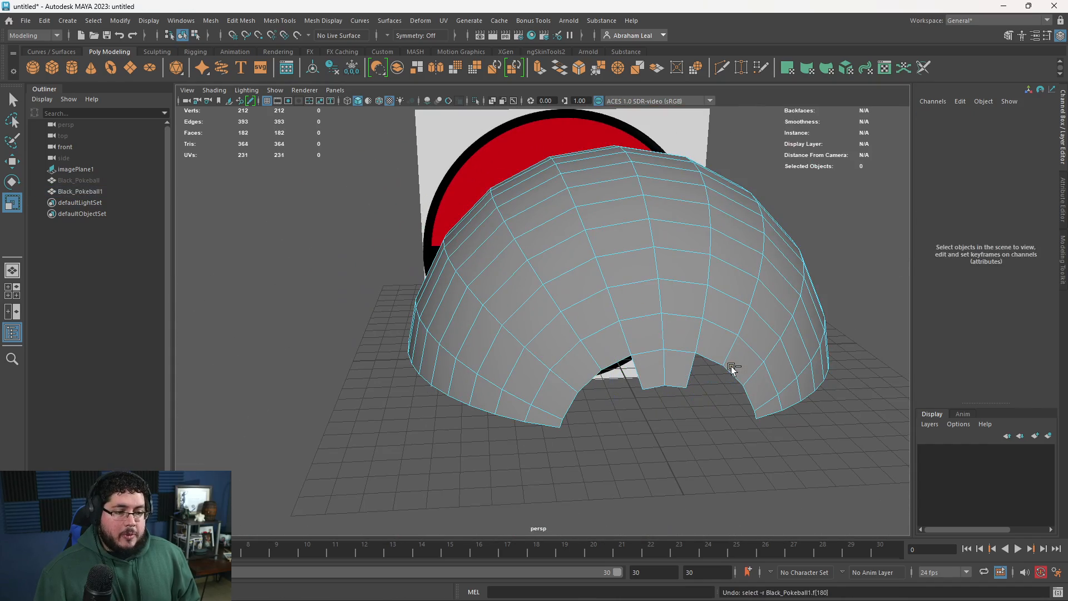
key("ctrl+z")
key("ctrl+z")
key("ctrl+z")
key("ctrl+z")
Add the missed button-area faces to the selection and delete the ones on the dome's front side, keeping the back intact.
left_click_drag(767, 398, 719, 370, "alt")
key("space")
mouse_move(583, 386)
left_mouse_down()
mouse_move(581, 419)
mouse_move(448, 277)
left_mouse_up()
key("4")
scroll(569, 399, "down", 3)
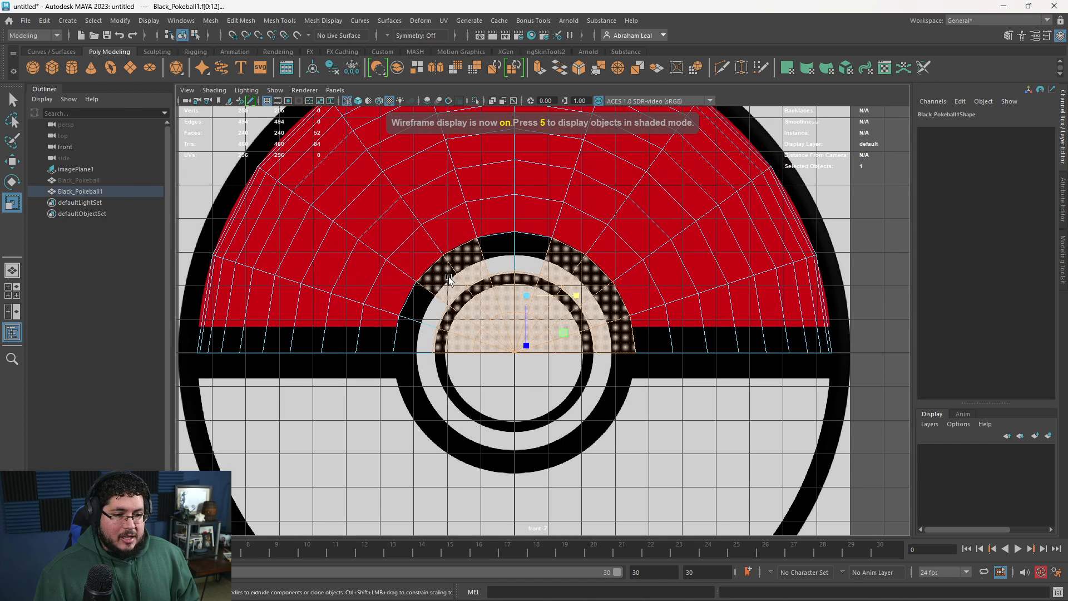
left_click(501, 255, "shift")
left_click(433, 312, "shift")
left_click(422, 338, "shift")
key("space")
left_click_drag(458, 375, 459, 353)
left_click_drag(458, 356, 521, 321, "alt")
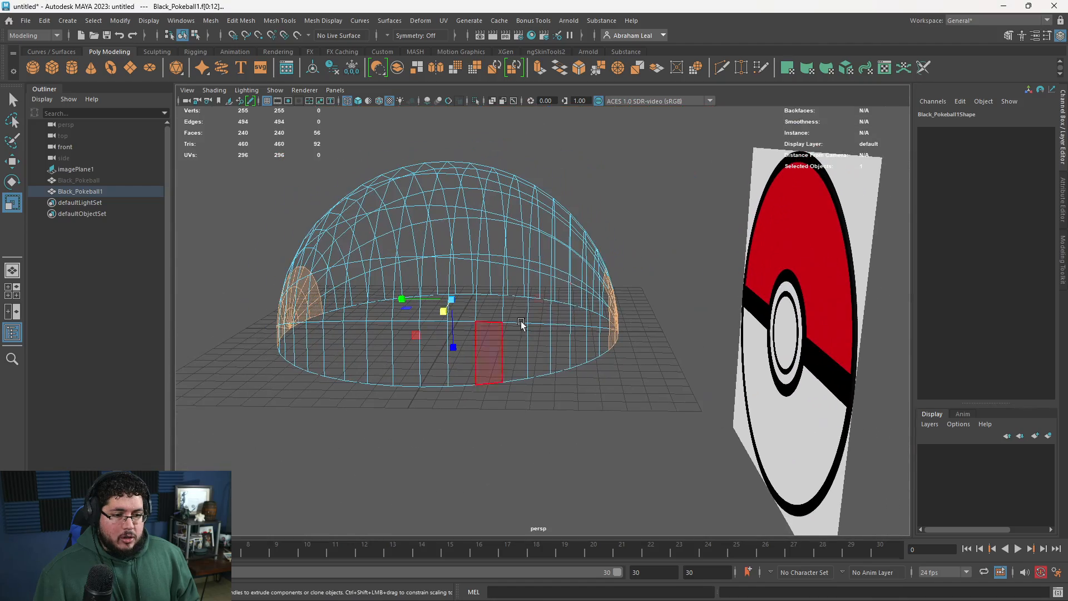
left_click_drag(530, 398, 625, 415, "alt")
key("Delete")
Raise the dome's lower edge vertices to the black band's upper edge in the front view and check the back pole shaded.
key("space")
scroll(625, 413, "up", 5)
right_click(664, 340)
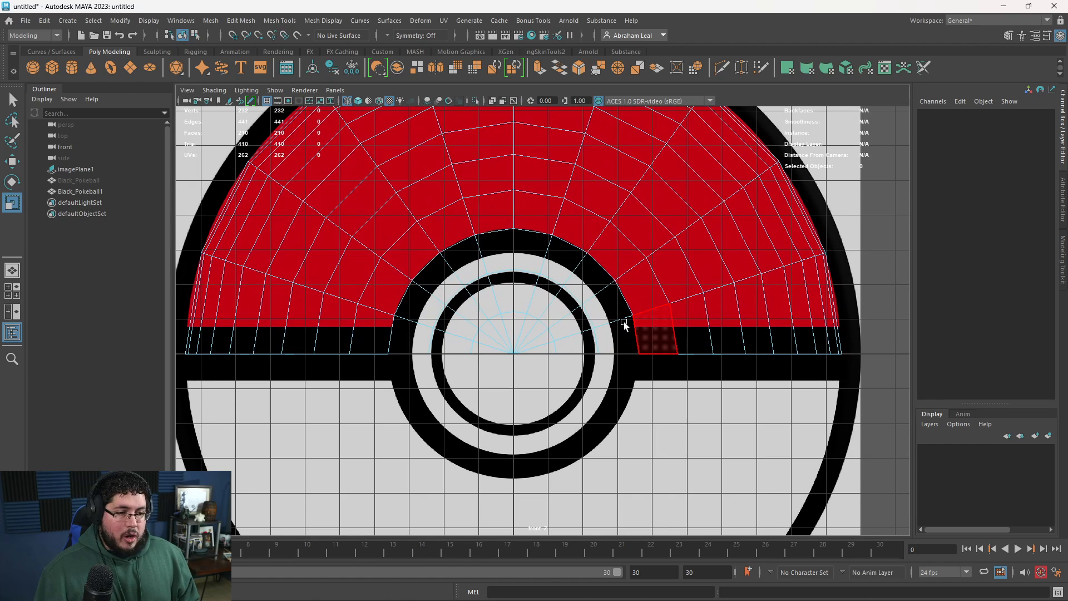
key("4")
right_click_drag(561, 303, 509, 278)
left_click_drag(865, 340, 178, 389)
key("w")
mouse_move(514, 317)
left_mouse_down()
mouse_move(514, 289)
mouse_move(534, 296)
mouse_move(417, 303)
left_mouse_up()
key("space")
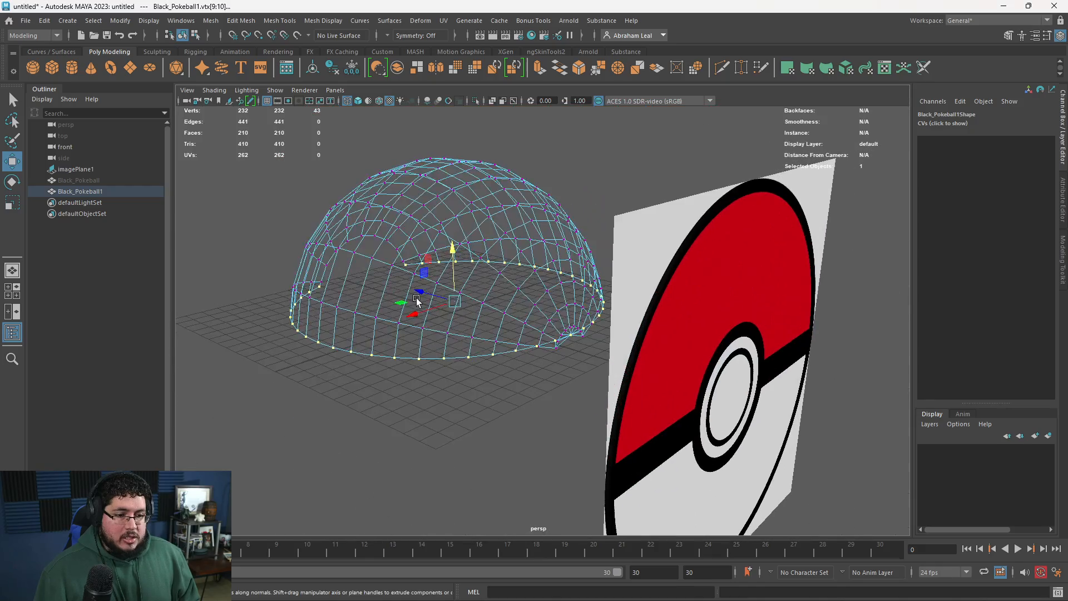
key("5")
right_click_drag(418, 303, 560, 351, "alt")
left_click_drag(560, 351, 613, 360, "alt")
right_click_drag(613, 360, 614, 427, "alt")
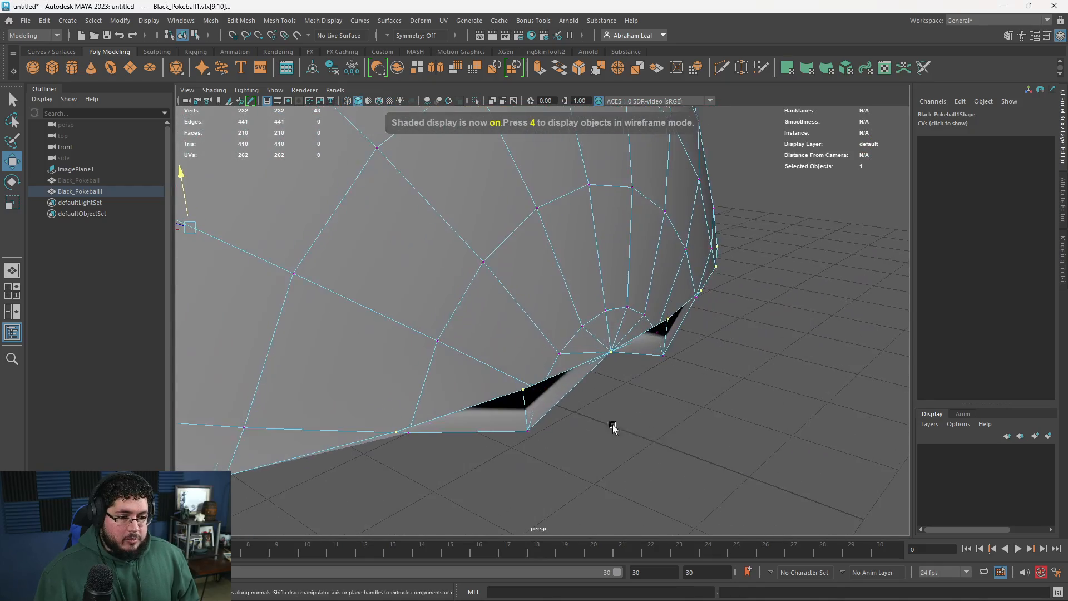
Try to raise the two vertices hanging below the dome's lower edge beside the back pole.
left_click_drag(613, 427, 542, 412, "alt")
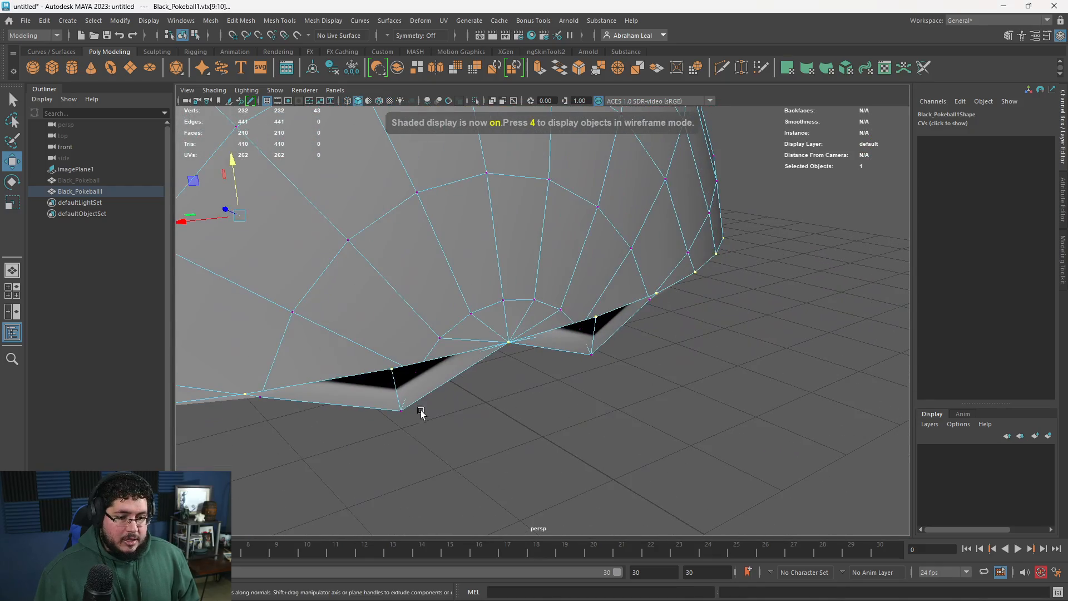
left_click(401, 411)
left_click(592, 355, "shift")
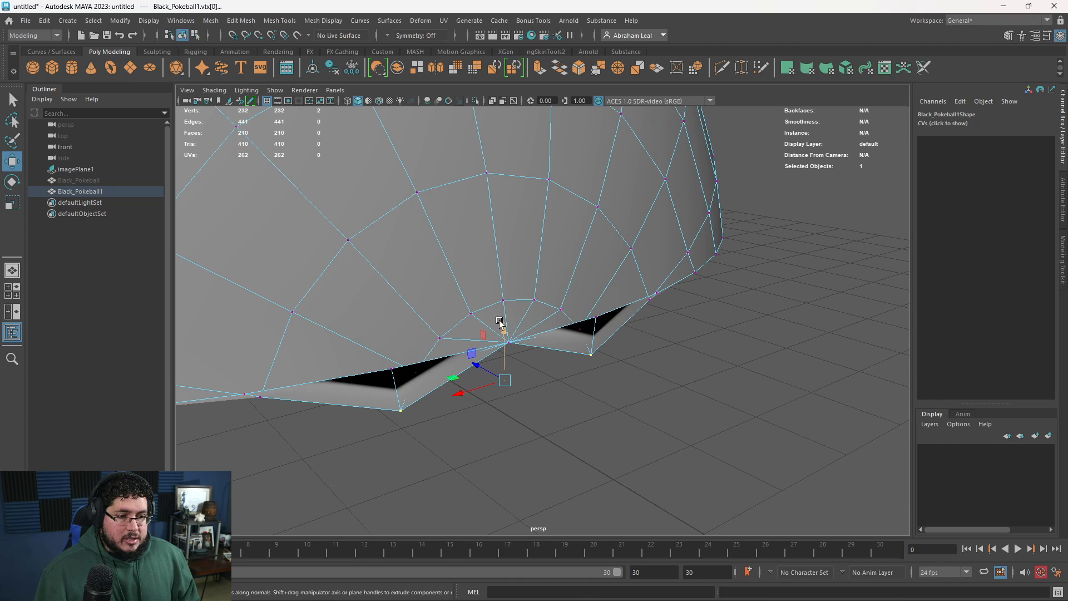
left_click_drag(504, 328, 502, 277)
key("ctrl+z")
key("4")
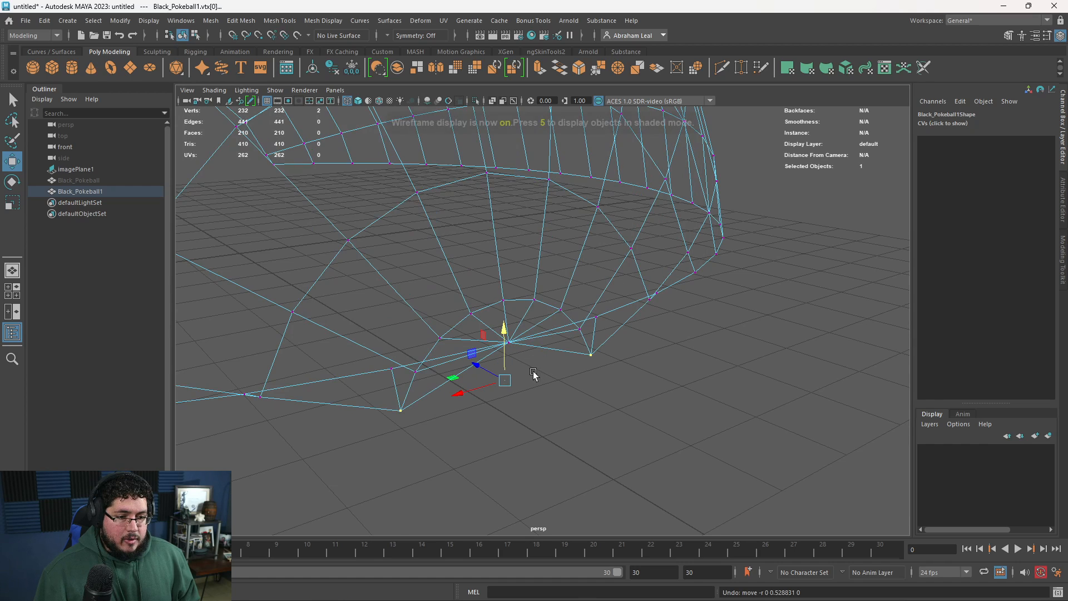
key("ctrl+z")
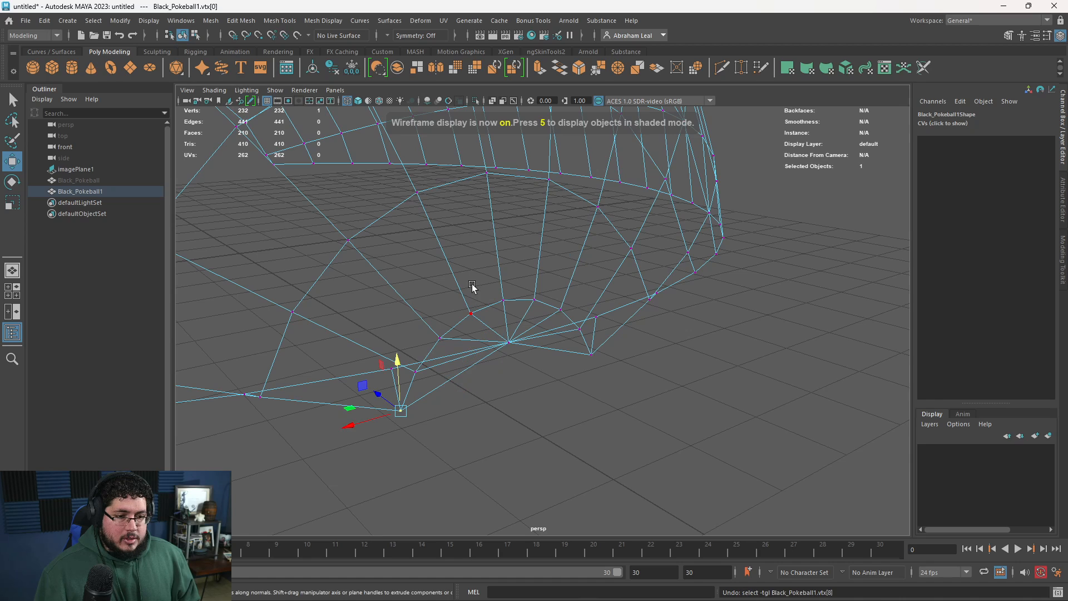
Select the short edges on both sides of the back pole with the lower border and move them level with the rim.
right_click_drag(472, 283, 466, 315)
right_click_drag(434, 282, 441, 248)
left_click(415, 379)
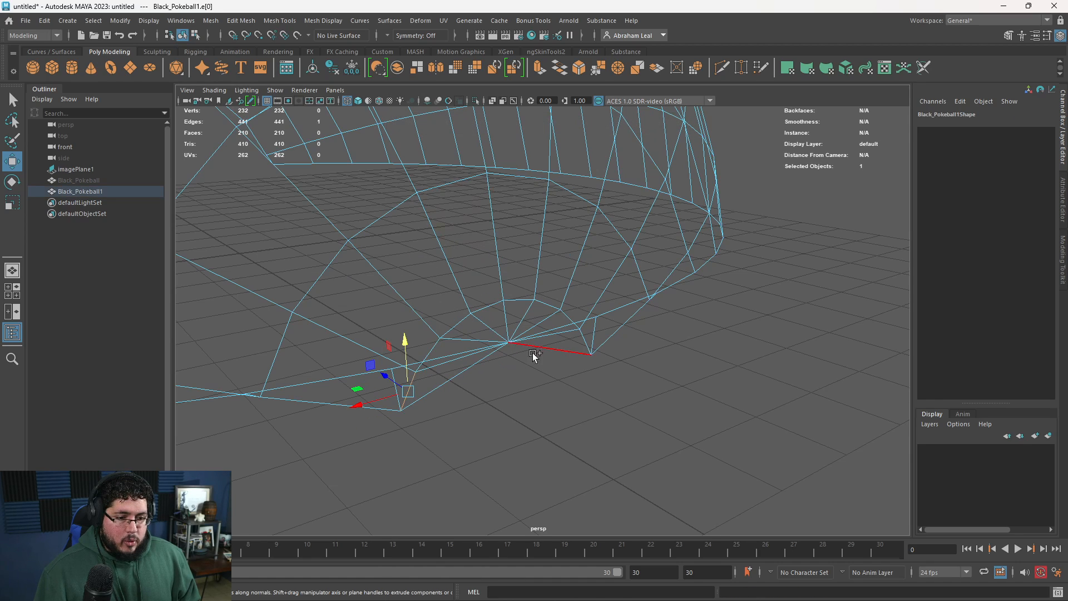
double_click(585, 340, "shift")
left_click_drag(505, 286, 540, 248)
Raise the matching pair of vertices beside the back pole above the lower border and check the area shaded and smoothed.
right_click_drag(564, 269, 510, 268)
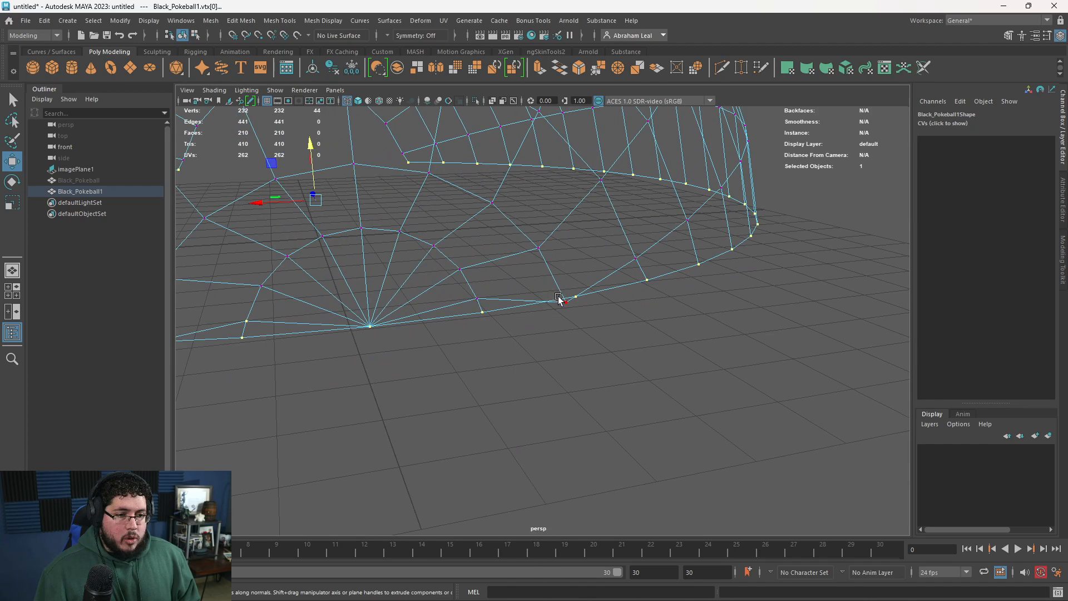
left_click(563, 301)
left_click_drag(453, 329, 388, 370, "alt")
left_click(398, 359, "shift")
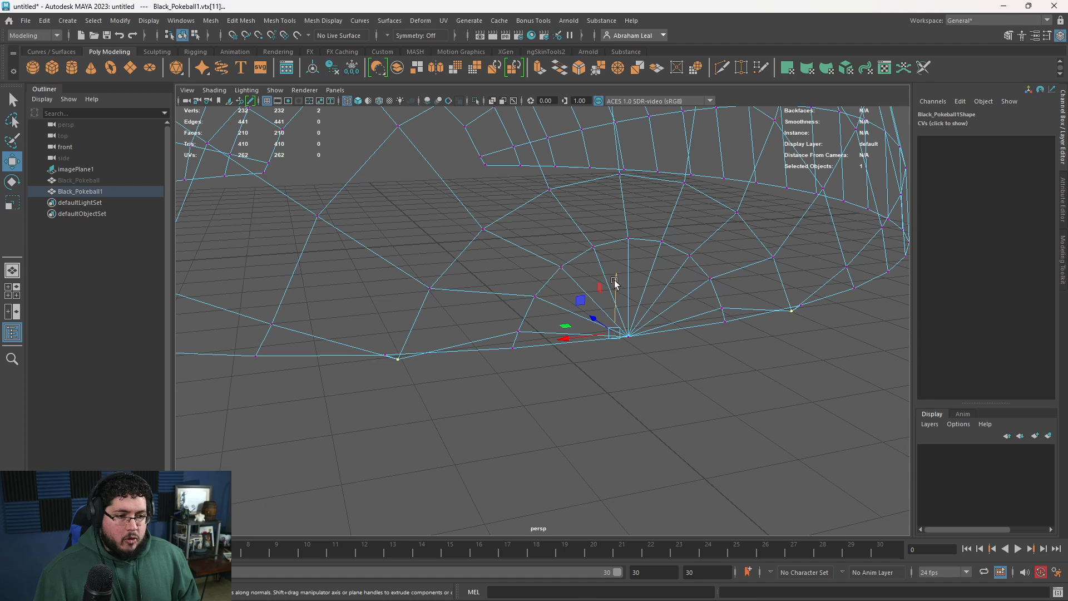
left_click_drag(614, 282, 615, 256)
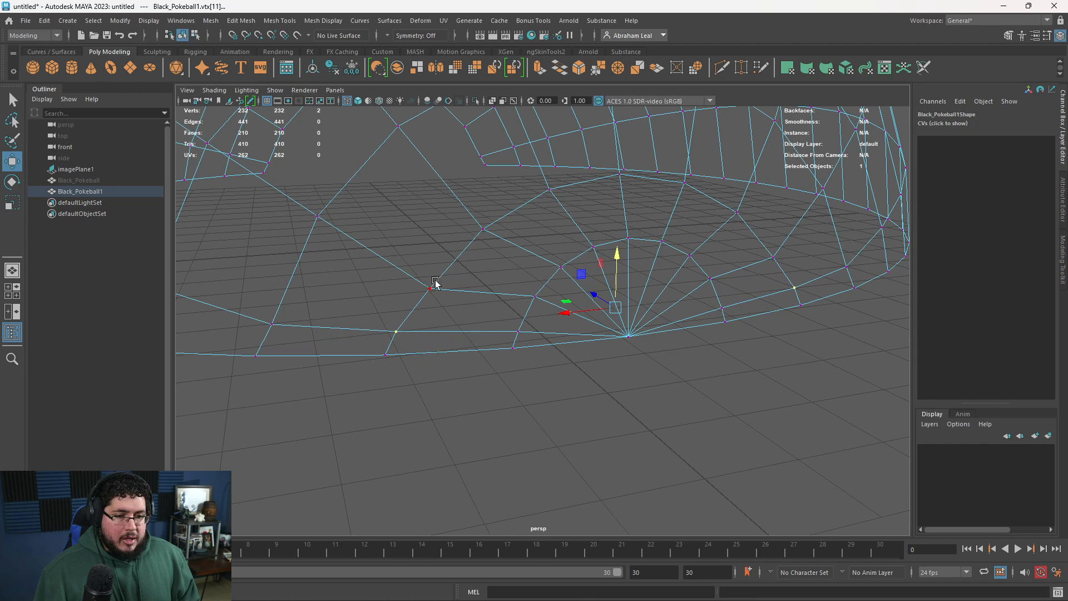
key("6")
key("3")
mouse_move(544, 399)
left_mouse_down("alt")
mouse_move(669, 398)
mouse_move(702, 367)
left_mouse_up("alt")
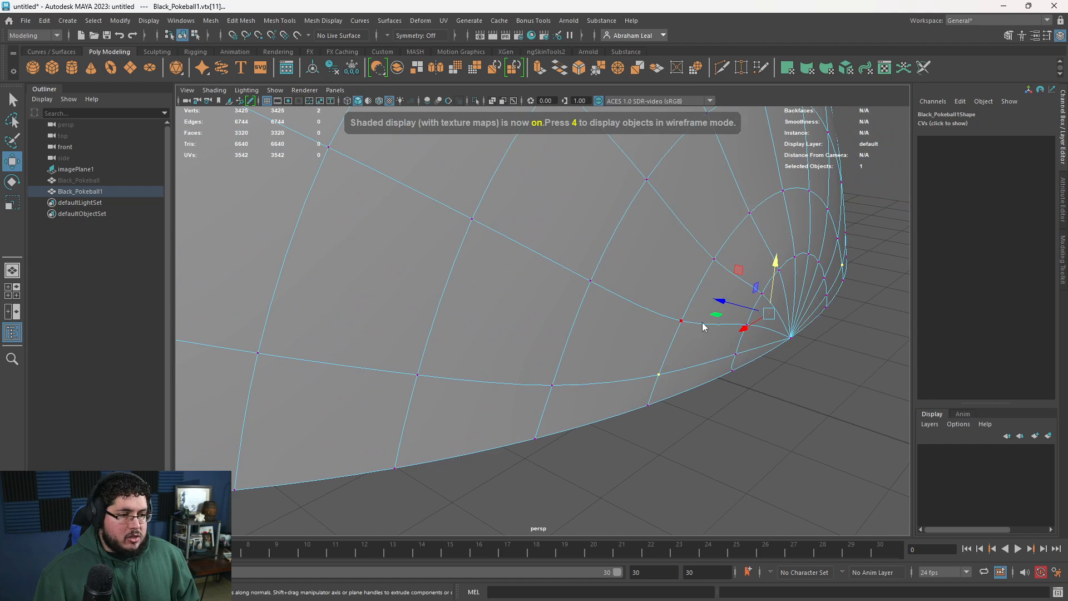
Select the half ring of eight edges surrounding the dome's back pole in the unsmoothed mesh.
right_click_drag(702, 307, 757, 275)
left_click(778, 380)
left_click_drag(687, 321, 574, 368, "alt")
left_click(625, 400)
right_click_drag(549, 338, 545, 245)
left_click(563, 366)
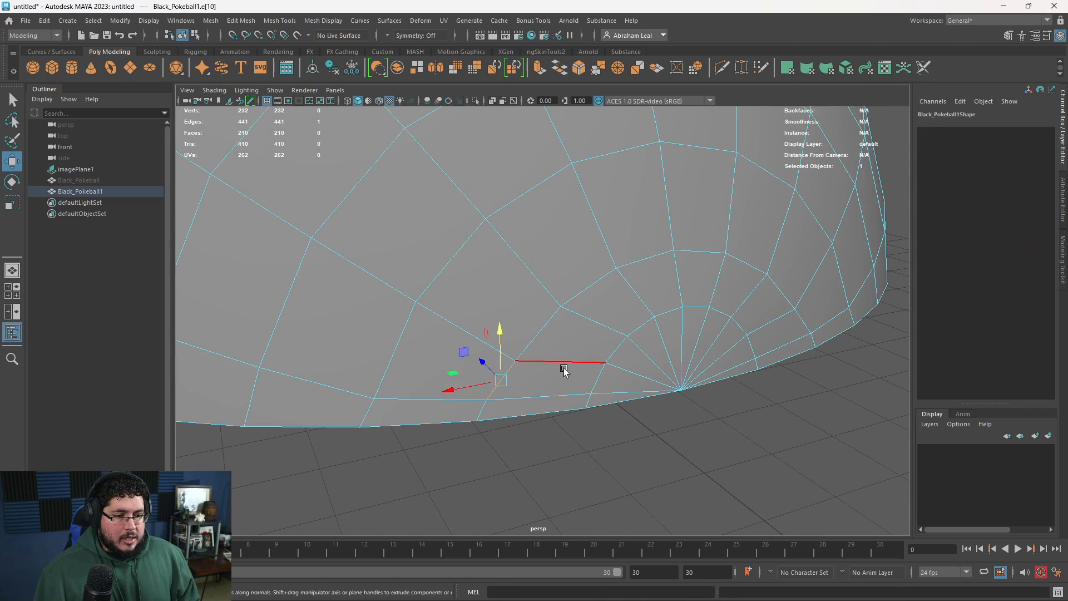
double_click(810, 337)
left_click_drag(671, 306, 756, 295, "alt")
left_click_drag(752, 247, 311, 341)
left_click(351, 380, "ctrl")
left_click_drag(350, 382, 389, 386, "alt")
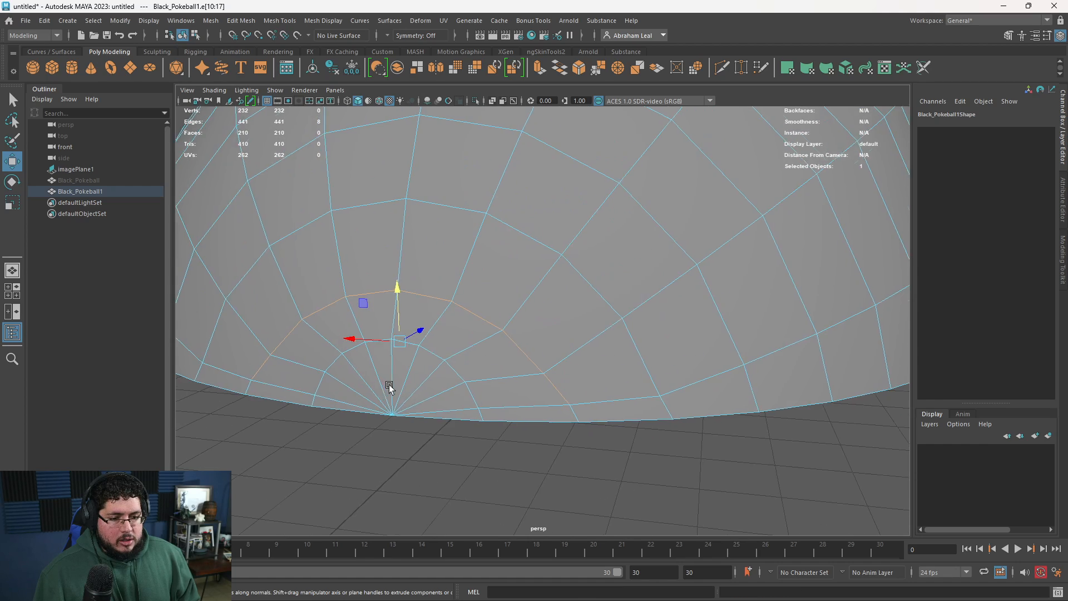
middle_click_drag(389, 386, 527, 388, "alt")
Try to adjust the selected half ring around the back pole against the dome's profile in the side view.
left_click_drag(406, 384, 682, 357, "alt")
key("space")
left_click_drag(687, 251, 730, 262)
key("space")
left_click_drag(570, 324, 616, 322)
scroll(568, 333, "up", 3)
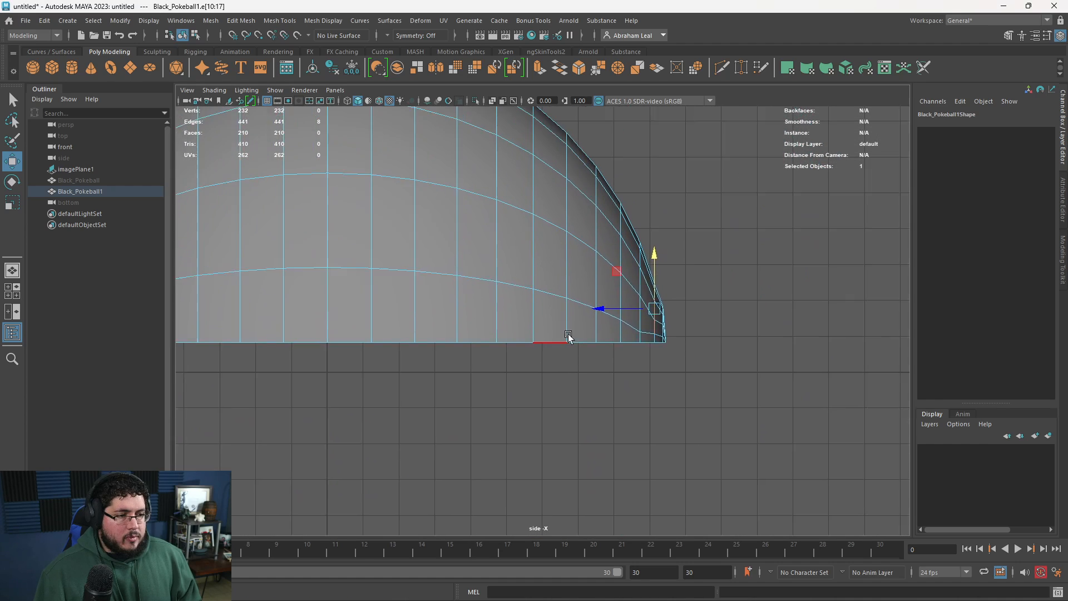
scroll(623, 279, "up", 3)
scroll(701, 295, "up", 3)
key("ctrl+z")
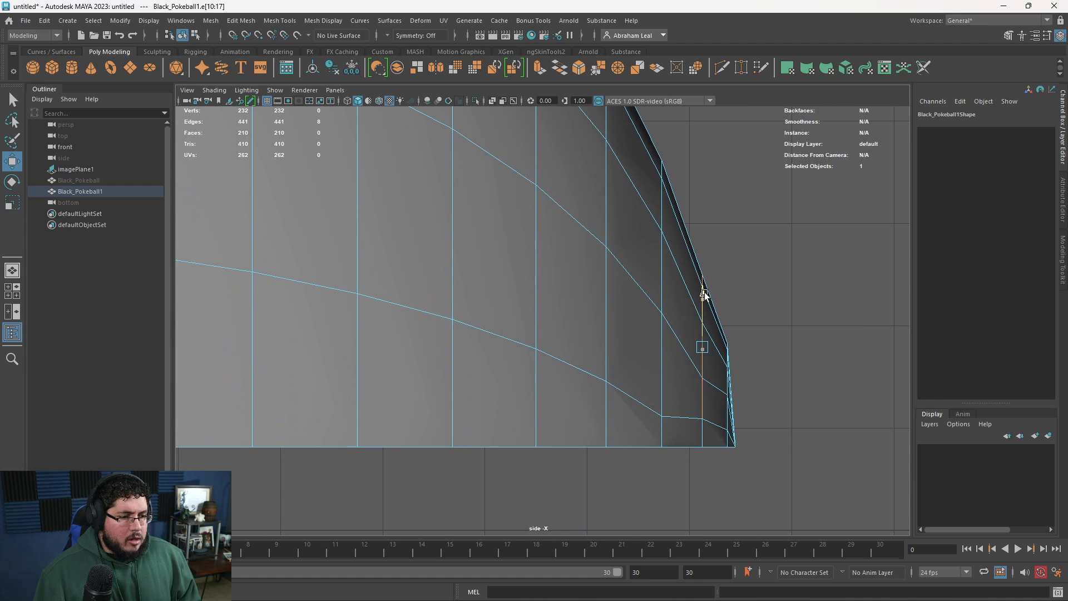
scroll(738, 336, "down", 2)
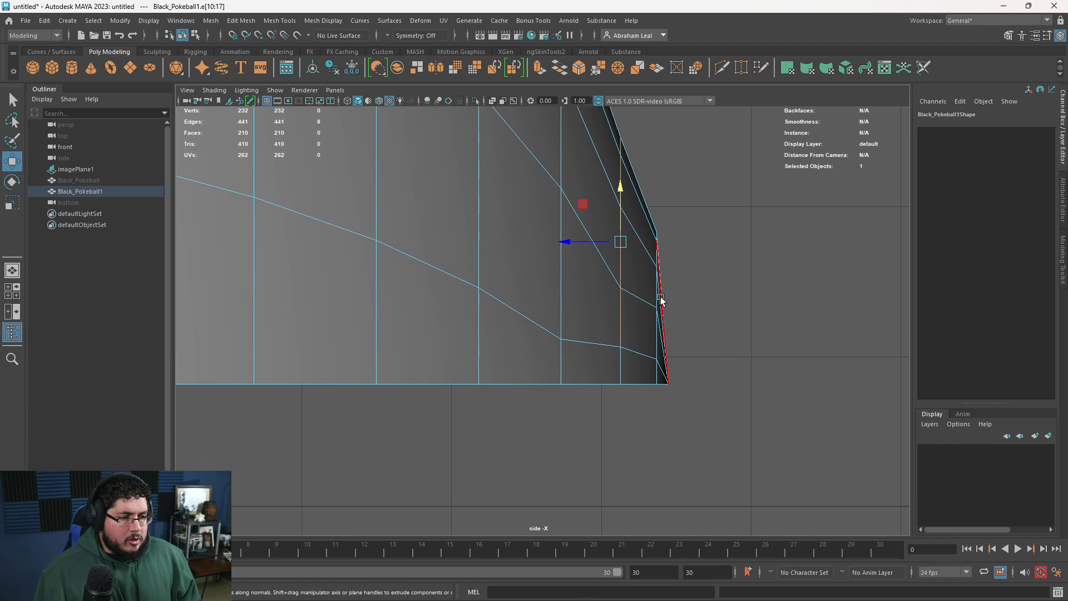
scroll(640, 281, "down", 6)
scroll(590, 259, "up", 1)
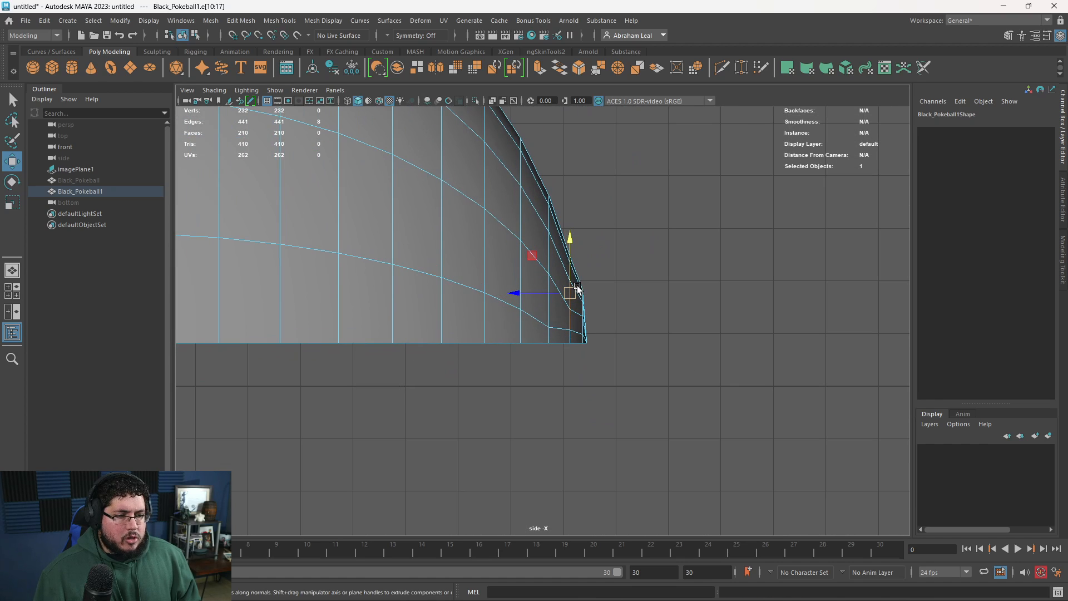
Adjust the vertices at the dome's lower back edge in the side view to round the smoothed silhouette.
key("3")
scroll(619, 296, "up", 2)
left_click(646, 229)
scroll(600, 259, "up", 1)
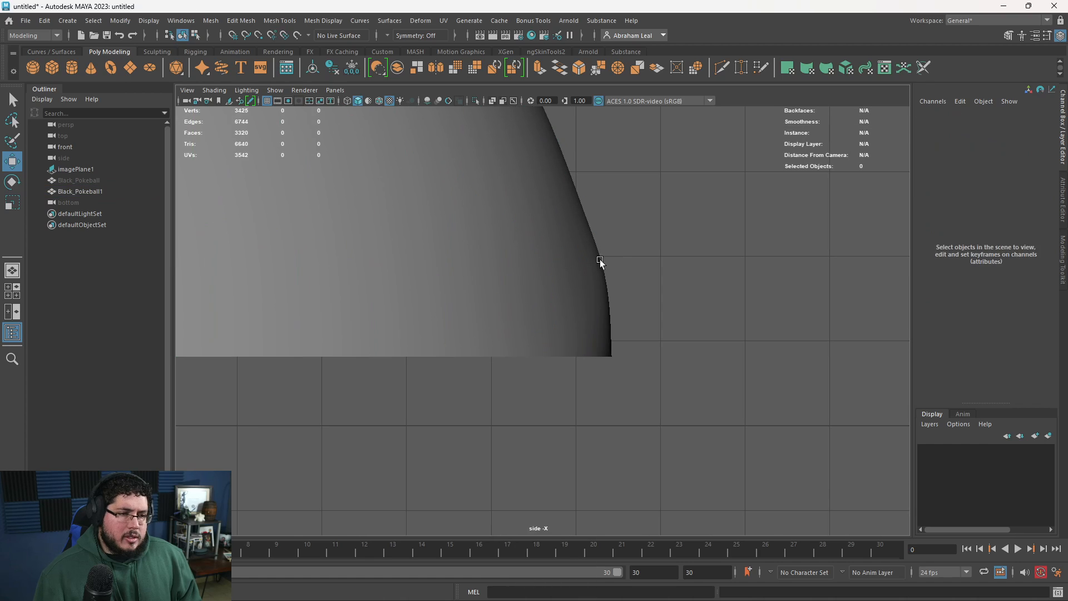
left_click(597, 292)
key("1")
right_click_drag(598, 292, 559, 290)
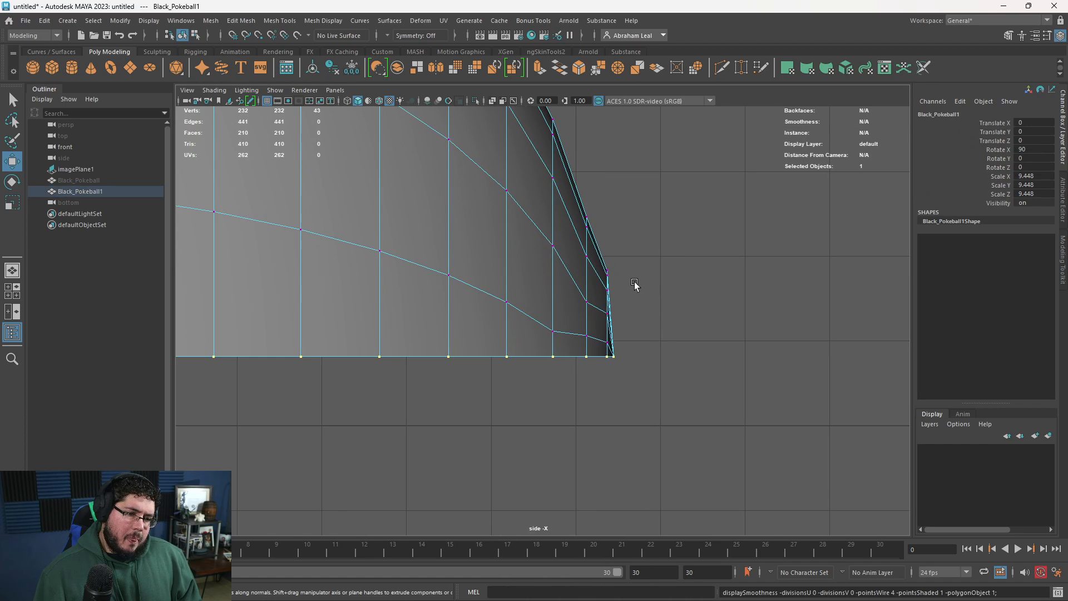
left_click_drag(654, 261, 608, 368)
left_click(610, 238)
left_click_drag(567, 317, 647, 263)
key("3")
Return to the perspective view and examine the dome's opening and underside together with the reference image plane.
key("space")
key("space")
right_click_drag(613, 297, 640, 273)
scroll(695, 411, "down", 8)
left_click(694, 412)
left_click_drag(586, 389, 456, 384, "alt")
left_click(657, 384)
left_click(529, 377)
left_click_drag(567, 370, 531, 384, "alt")
left_click(535, 401)
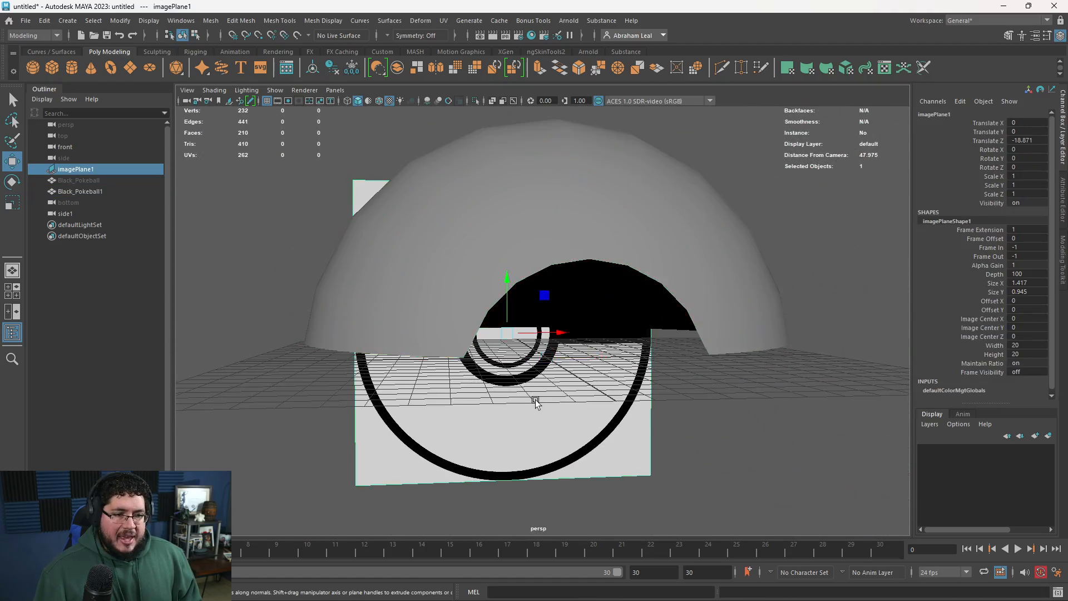
scroll(535, 402, "down", 6)
left_click(527, 258)
scroll(551, 298, "up", 4)
left_click_drag(591, 354, 616, 326, "alt")
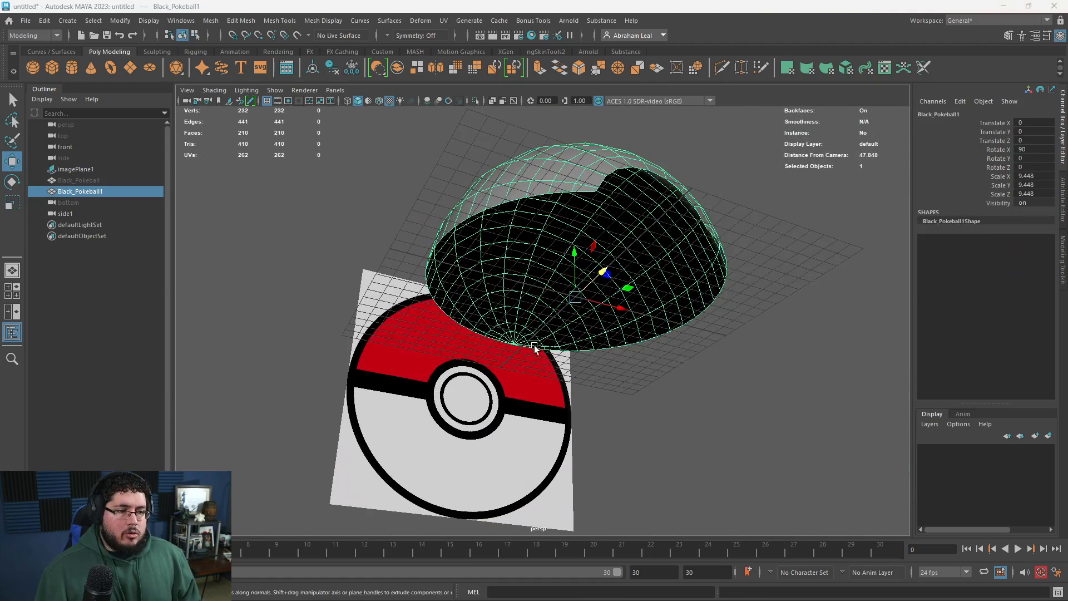
Switch to the browser to study the open pokeball shell in the ArtStation reference, and return to Maya.
key("alt+Tab")
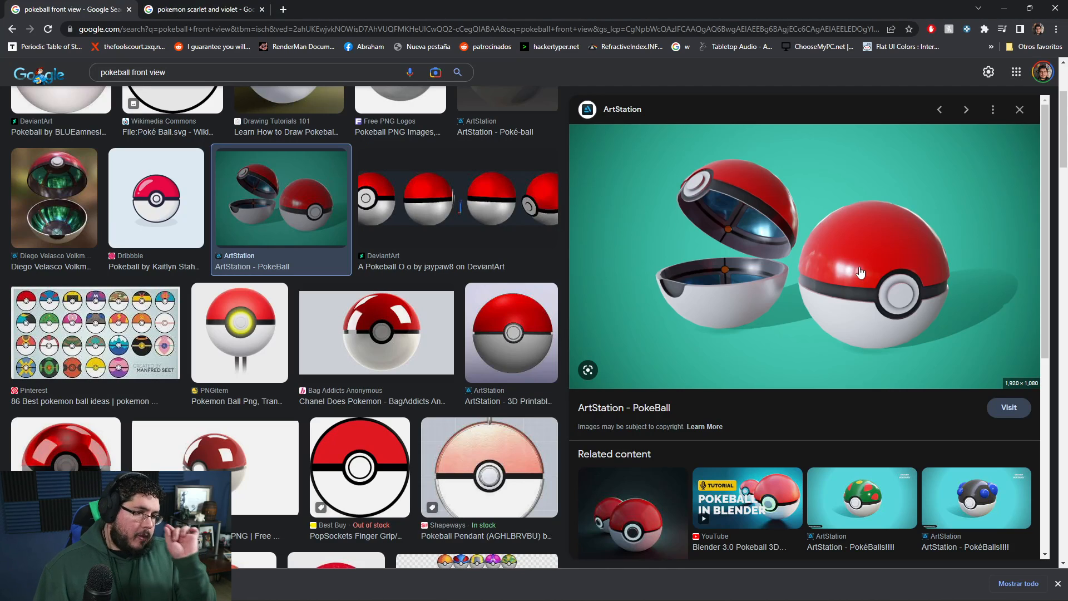
key("alt+Tab")
key("alt+Tab")
key("alt+Tab")
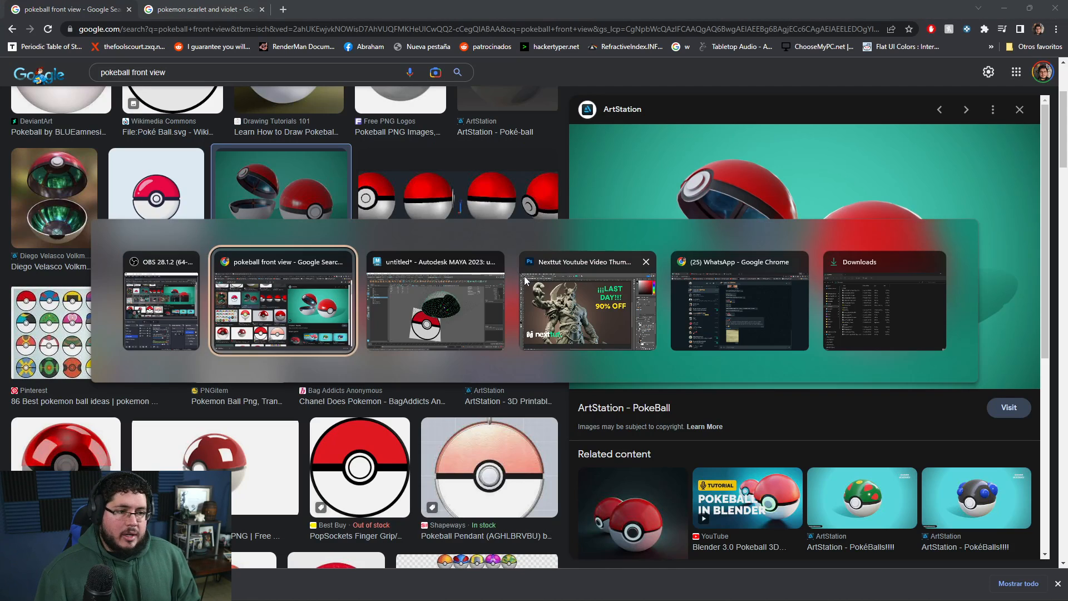
Extrude all of the dome's faces with a Local Translate Z of -0.342 to give the shell thickness, and return to object mode.
left_click_drag(574, 336, 629, 253, "alt")
middle_click_drag(657, 247, 593, 318, "alt")
right_click_drag(592, 319, 672, 345, "alt")
left_click_drag(673, 345, 406, 417, "alt")
key("ctrl+e")
right_click_drag(466, 279, 639, 179)
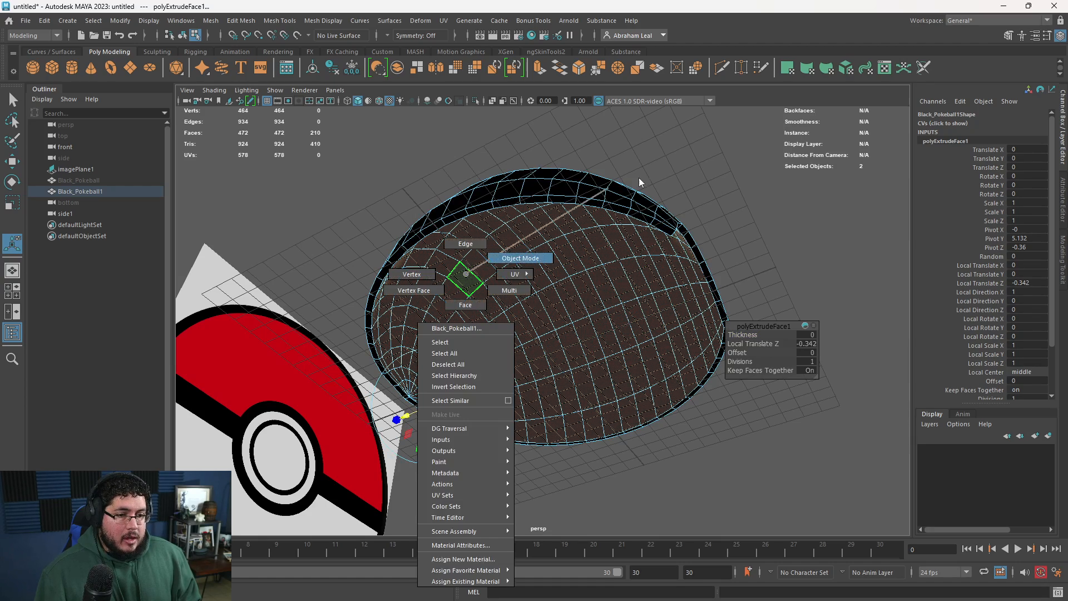
left_click(639, 179)
Reverse the normals of the extruded dome.
left_click_drag(619, 234, 651, 309, "alt")
left_click(651, 310)
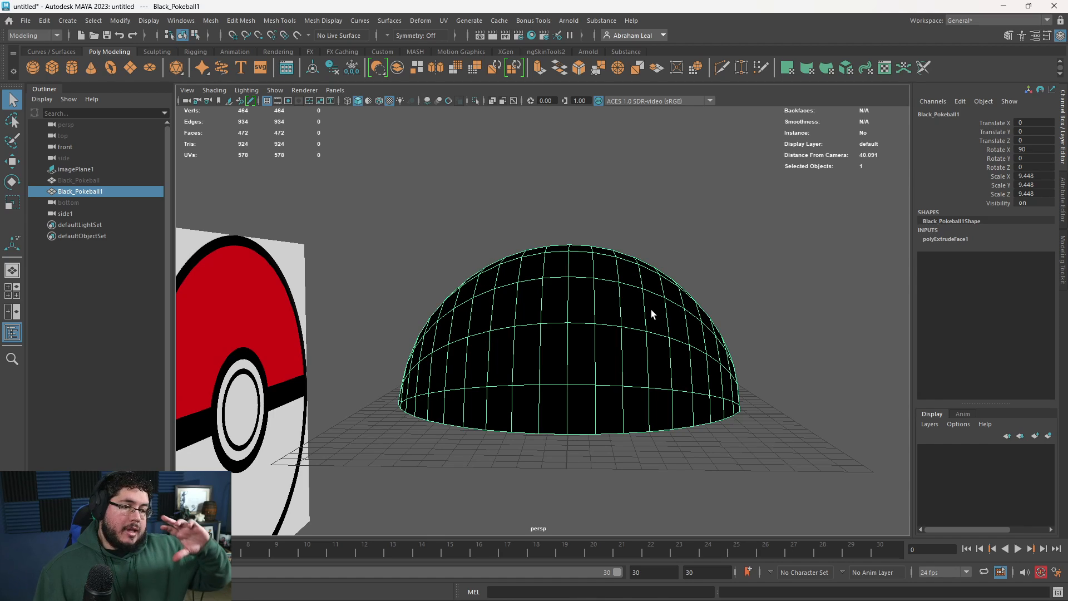
scroll(525, 376, "up", 10)
scroll(525, 376, "down", 4)
middle_click_drag(525, 376, 855, 368, "alt")
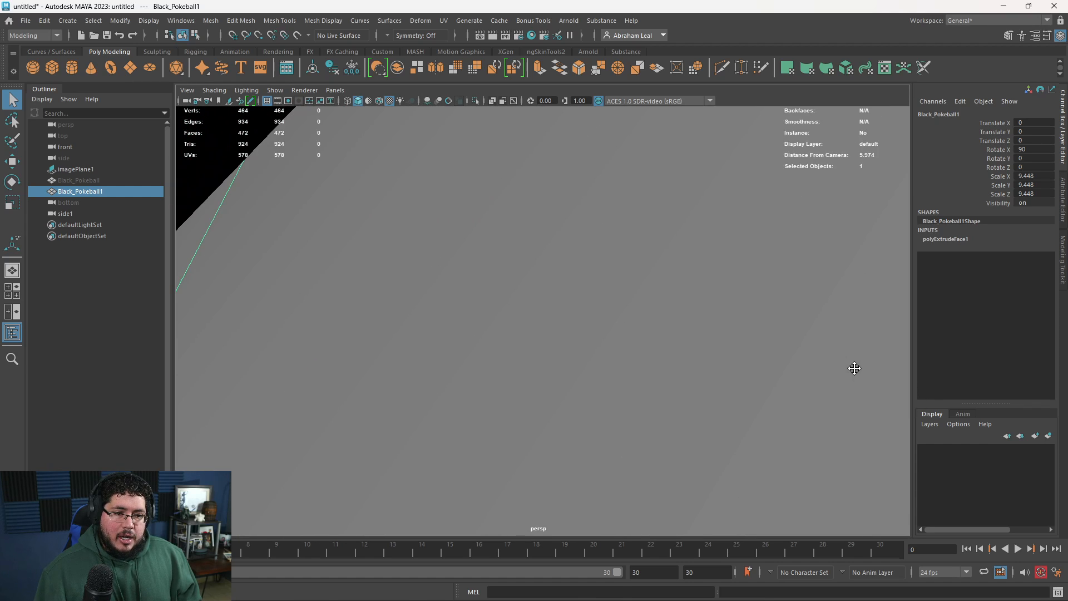
scroll(435, 348, "down", 8)
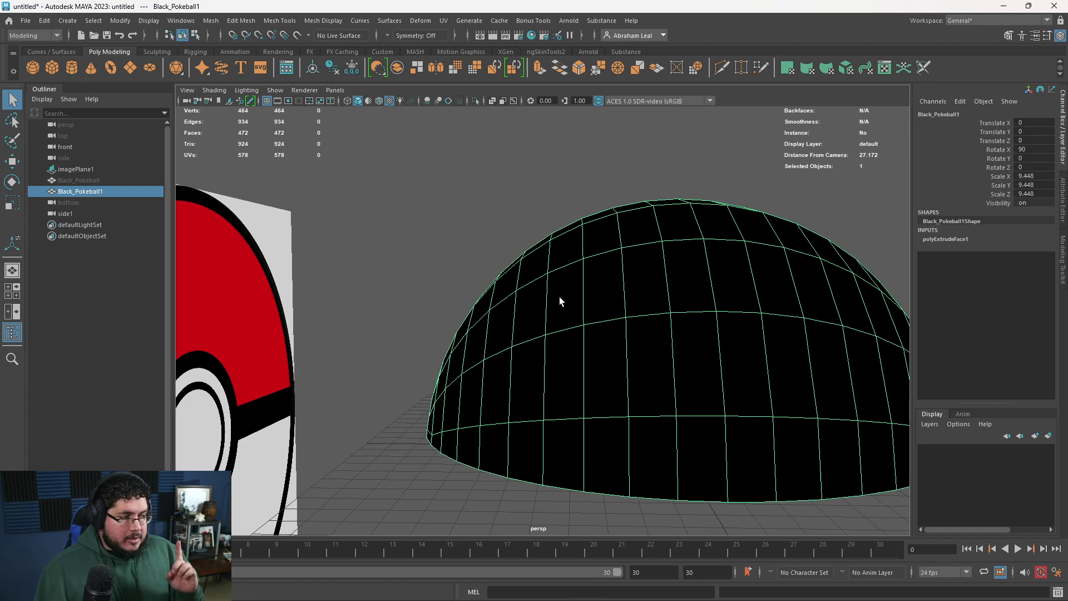
left_click(560, 209)
left_click(581, 250)
middle_click_drag(586, 229, 528, 225, "alt")
left_click(324, 21)
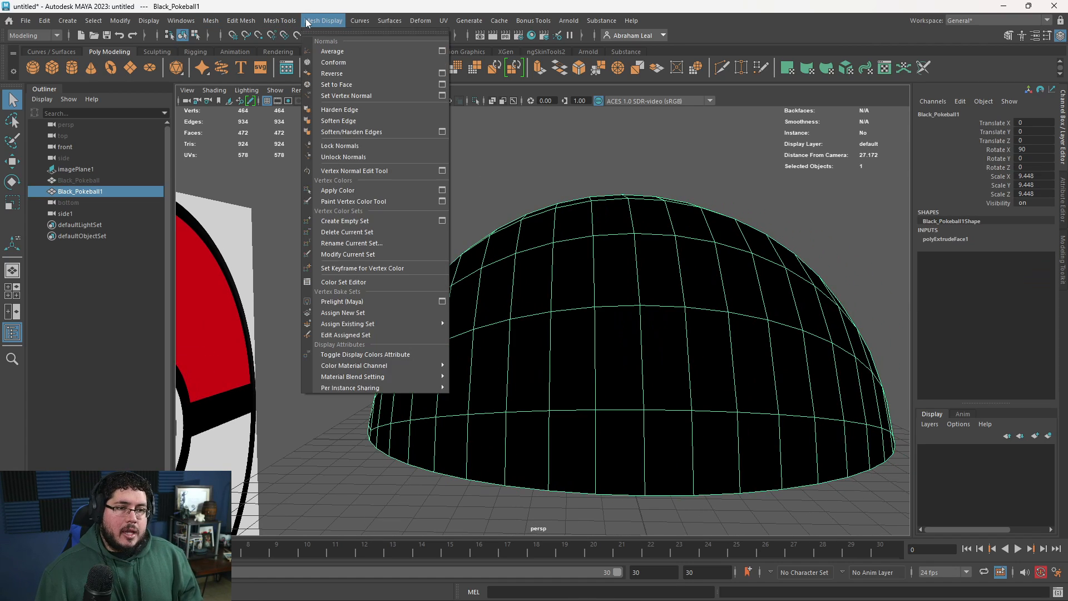
left_click(332, 73)
Check the thickened dome in smooth preview around its front opening and underside.
left_click_drag(531, 171, 653, 245, "alt")
key("w")
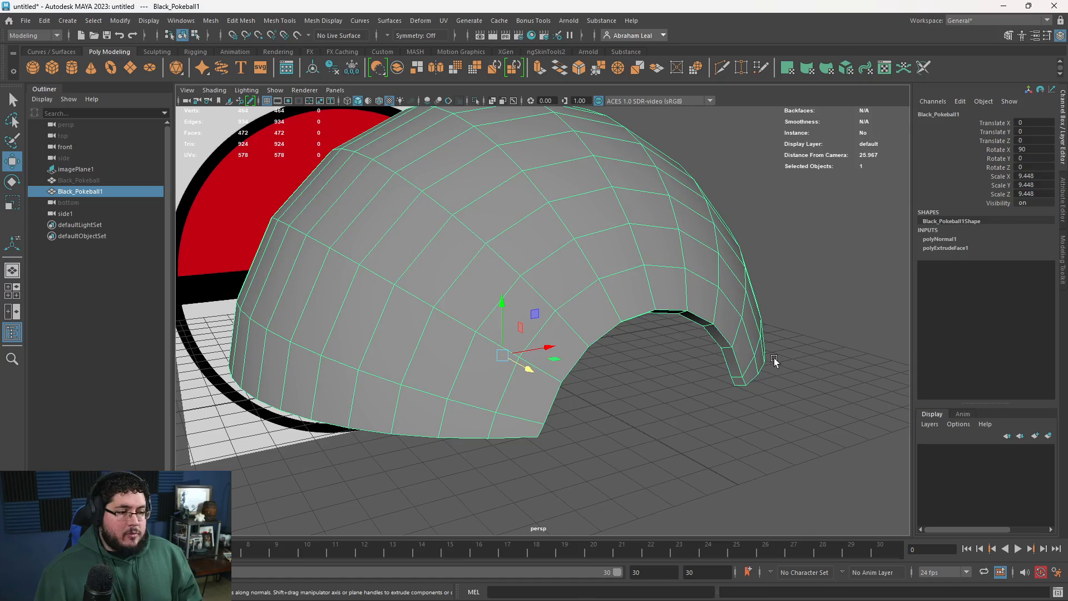
key("3")
left_click_drag(786, 369, 645, 300, "alt")
left_click(837, 469)
right_click_drag(645, 300, 680, 226, "alt")
left_click(686, 265)
Select the inner and outer edge loops along the dome's front opening and lower rim in the unsmoothed mesh.
key("1")
double_click(652, 218)
double_click(698, 280, "shift")
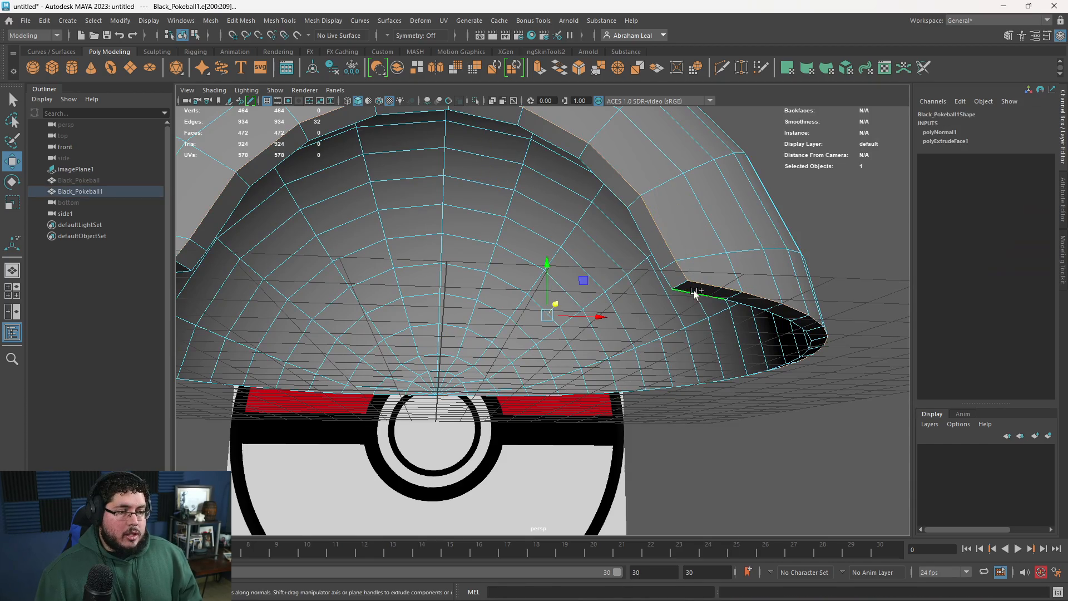
left_click_drag(650, 257, 591, 254, "alt")
left_click(582, 234, "shift")
middle_click_drag(582, 234, 633, 259, "alt")
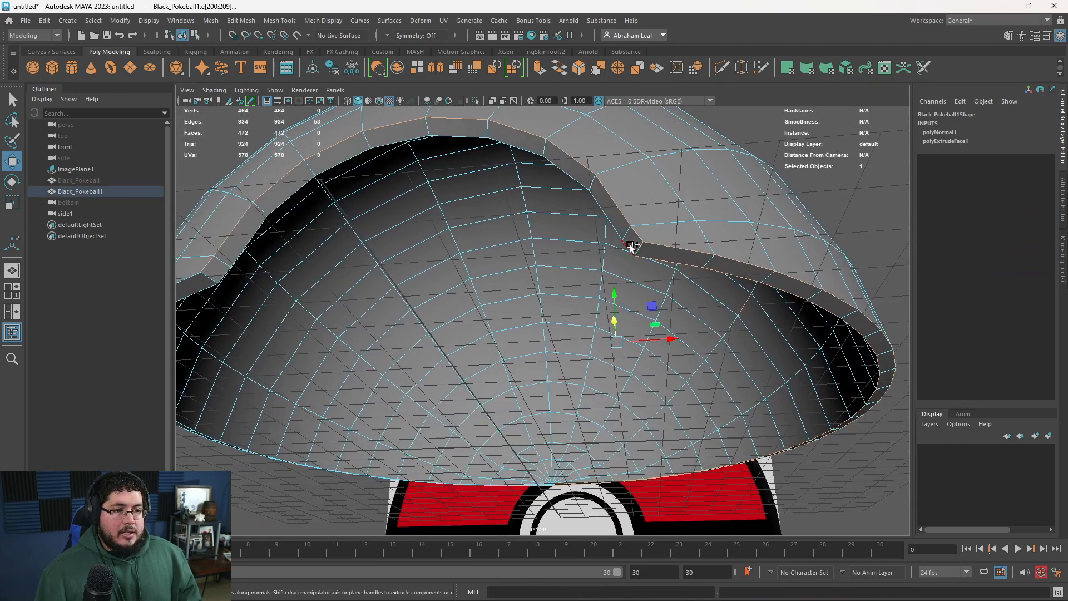
middle_click_drag(513, 254, 569, 249, "alt")
double_click(300, 280, "shift")
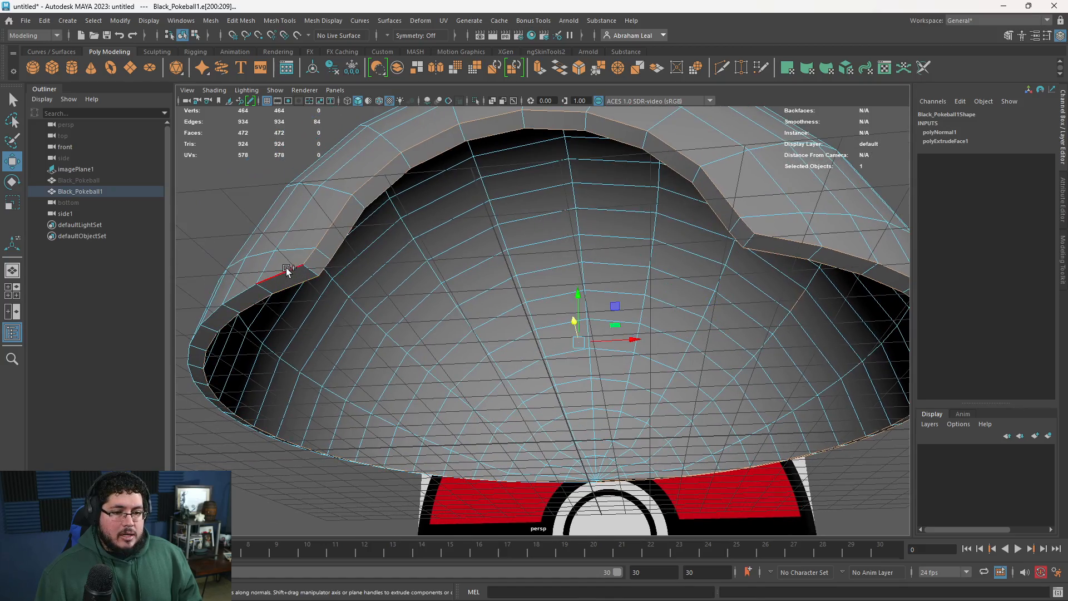
double_click(288, 272, "shift")
Check the rim edge selection all around the dome and remove the stray edge from it.
left_click_drag(493, 335, 497, 447, "alt")
middle_click_drag(497, 447, 508, 272, "alt")
left_click_drag(508, 272, 599, 457, "alt")
middle_click_drag(599, 457, 592, 298, "alt")
right_click_drag(591, 298, 812, 518, "alt")
right_click_drag(764, 485, 420, 240, "alt")
middle_click_drag(420, 239, 443, 342, "alt")
left_click_drag(444, 342, 513, 340, "alt")
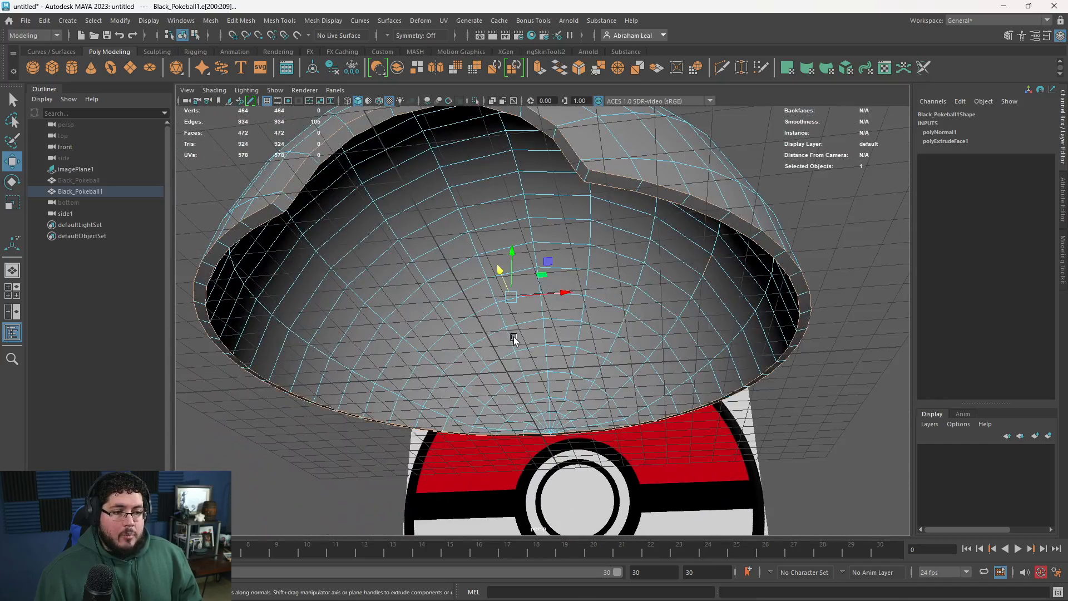
left_click(705, 266, "ctrl")
left_click_drag(736, 319, 736, 361, "alt")
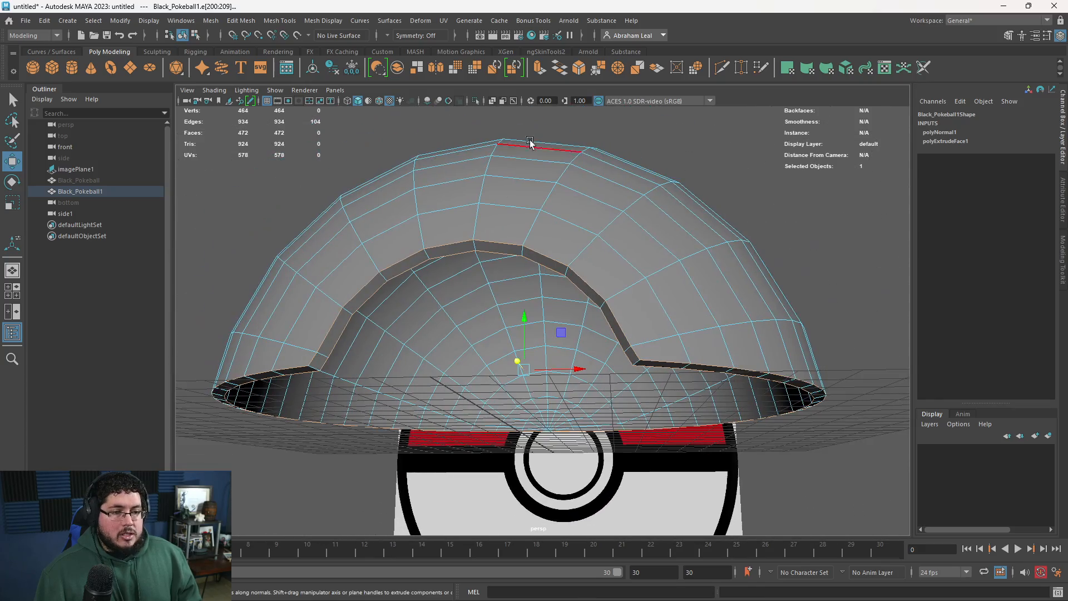
Bevel the selected rim edges with a fraction of 0.16 and 2 segments, and check the shell in smooth preview.
left_click(579, 67)
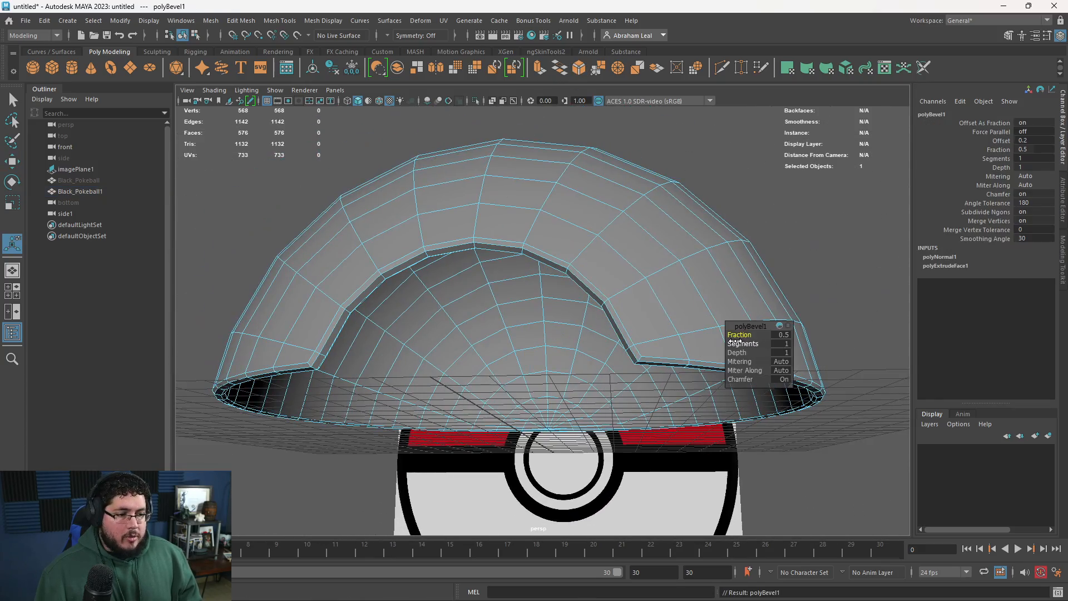
scroll(674, 352, "up", 3)
left_click_drag(733, 344, 724, 337)
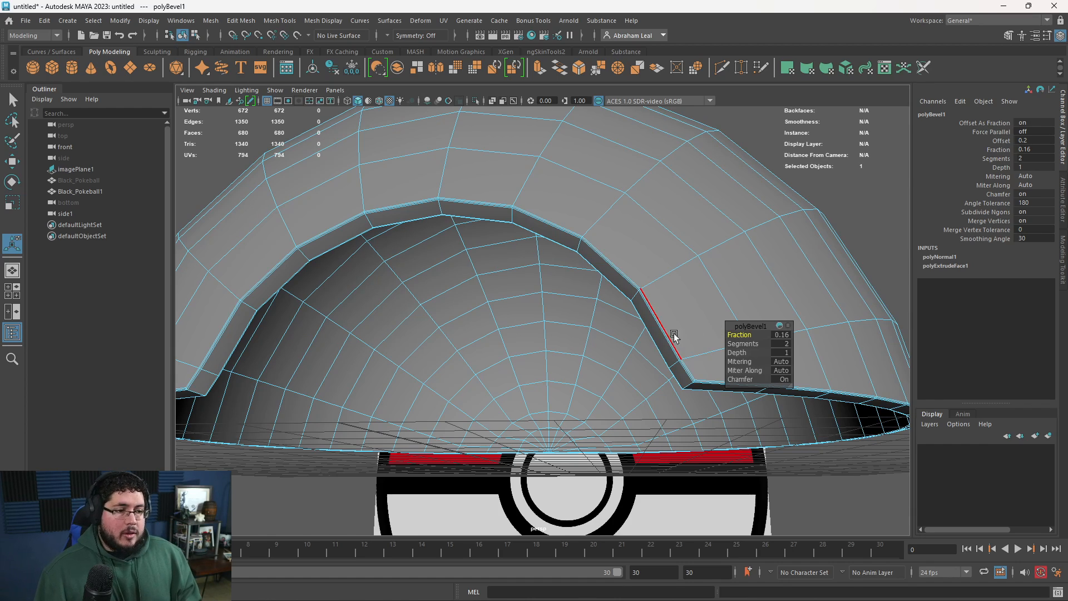
key("3")
left_click(855, 231)
scroll(675, 322, "down", 6)
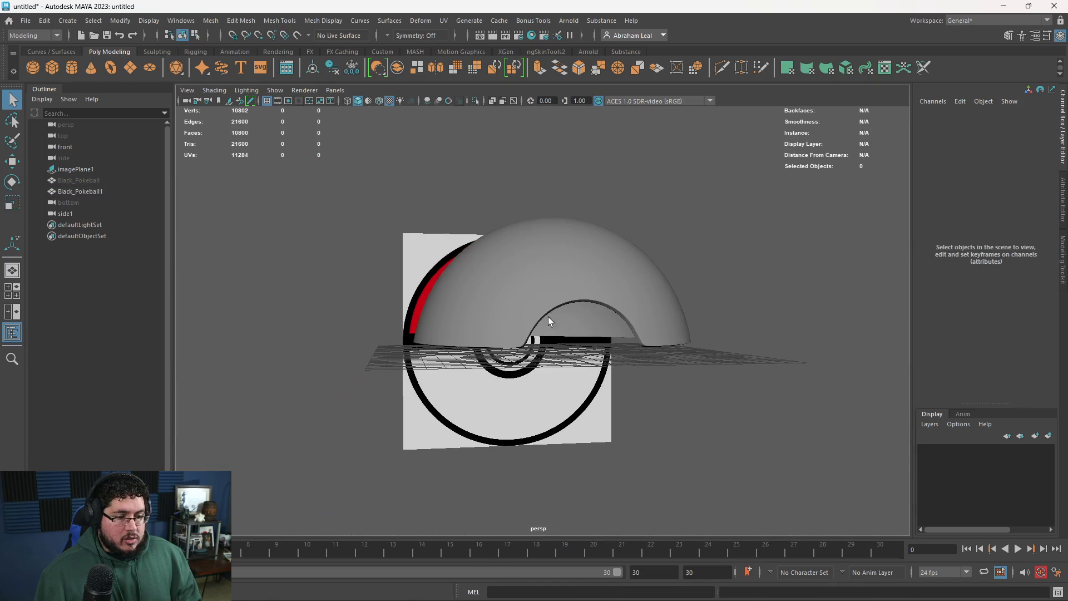
Insert an edge loop along the shell's front opening and lower rim with Multi-Cut, and check it in smooth preview.
left_click_drag(548, 316, 520, 406, "alt")
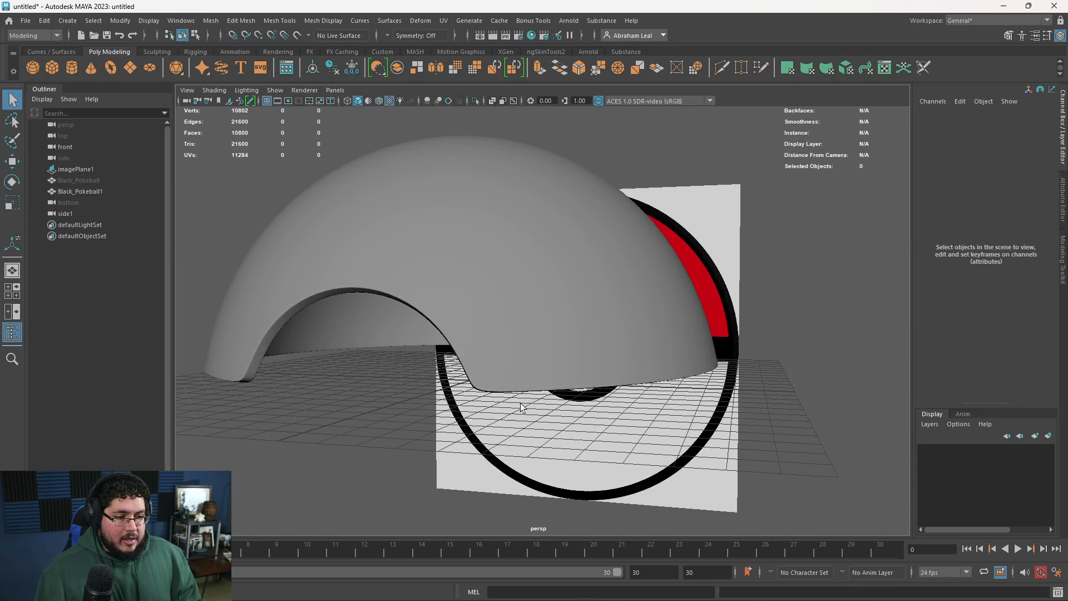
left_click(528, 384)
scroll(456, 428, "up", 3)
key("1")
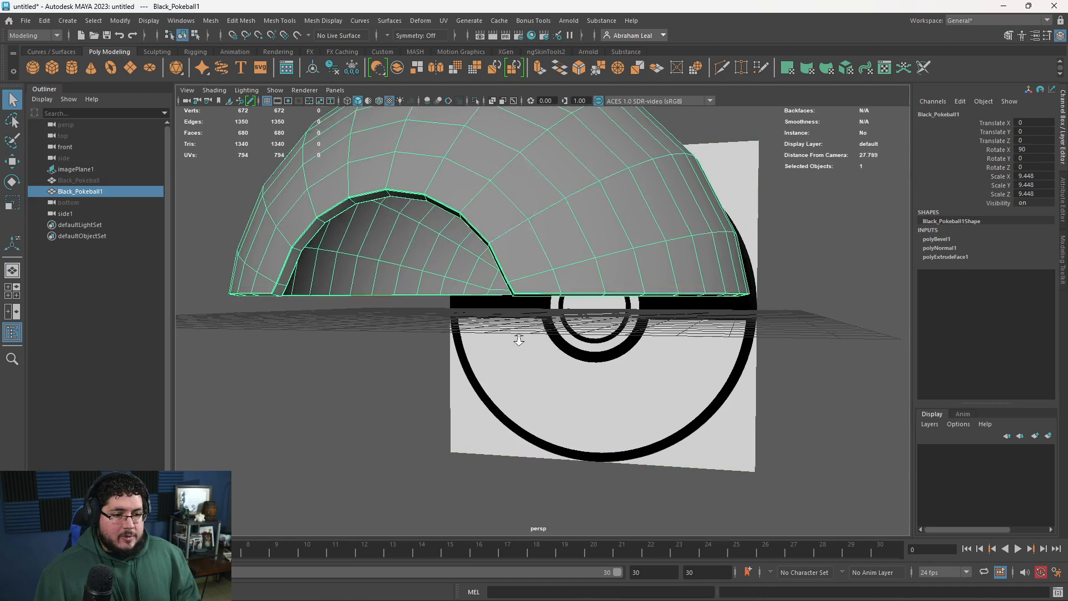
scroll(544, 322, "up", 4)
scroll(534, 305, "down", 3)
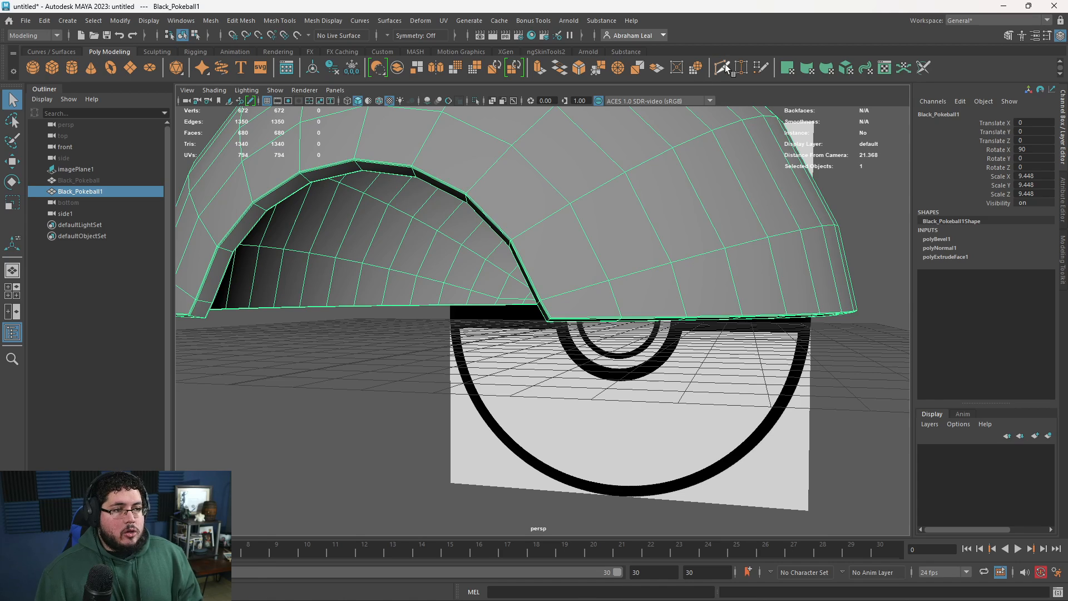
left_click(724, 66)
key("ctrl")
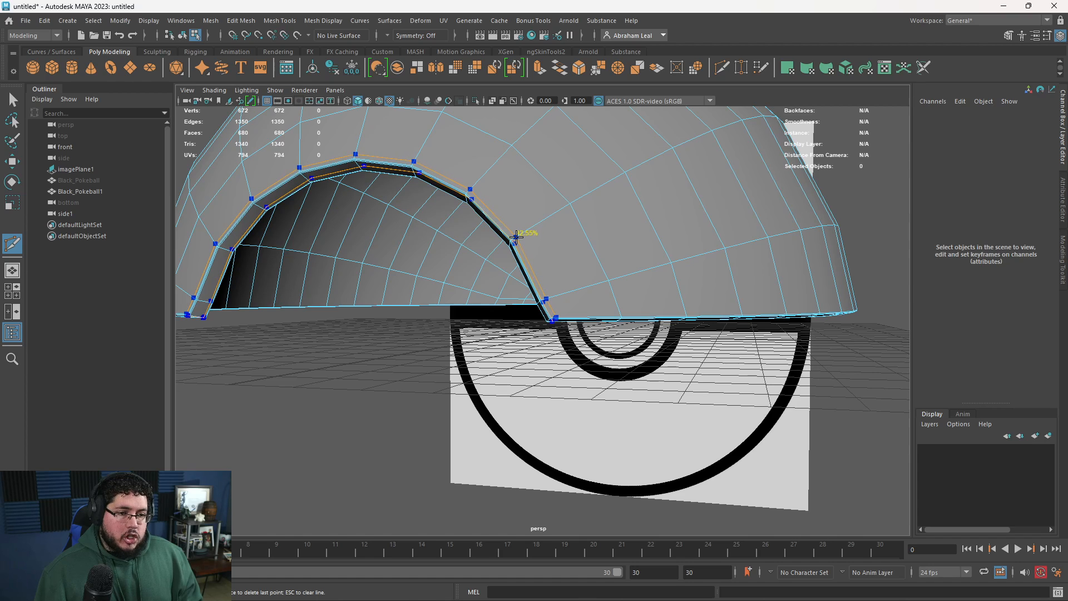
left_click(516, 237, "ctrl")
key("q")
left_click(586, 264)
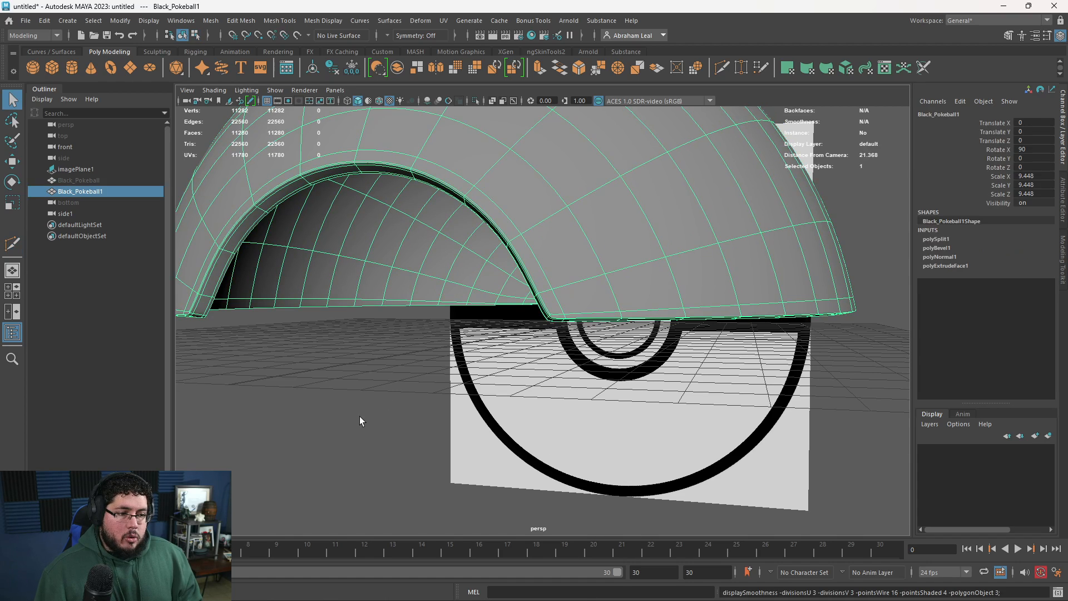
key("3")
left_click(363, 419)
left_click_drag(363, 419, 605, 399, "alt")
Duplicate the smoothed upper shell over the reference in the front wireframe view.
key("space")
key("4")
key("space")
left_click(589, 259)
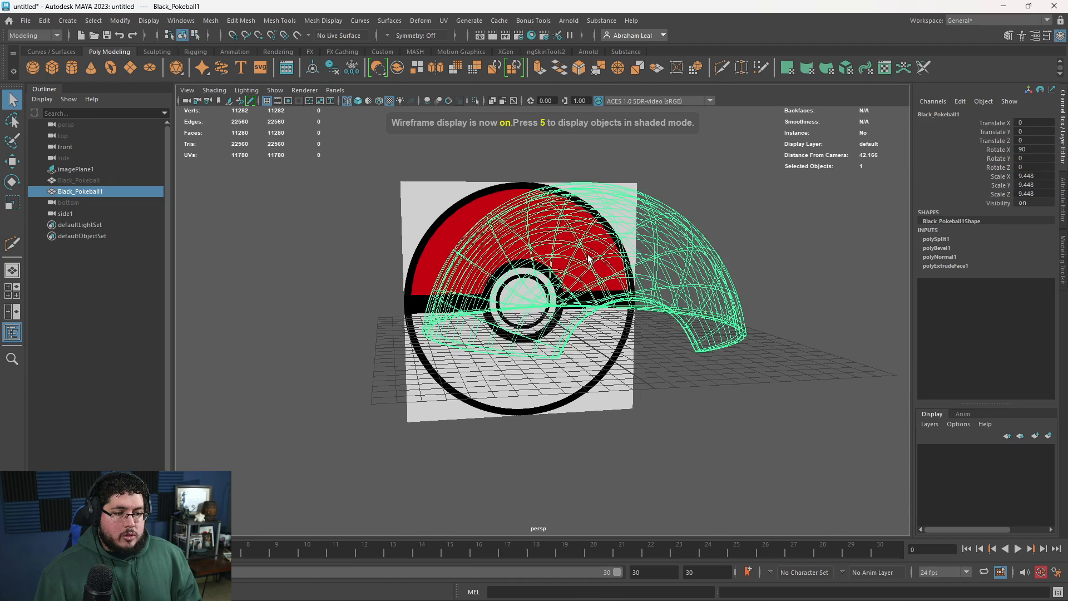
key("space")
mouse_move(644, 340)
left_mouse_down()
mouse_move(715, 344)
mouse_move(686, 339)
mouse_move(643, 356)
left_mouse_up()
key("space")
scroll(643, 356, "down", 2)
key("w")
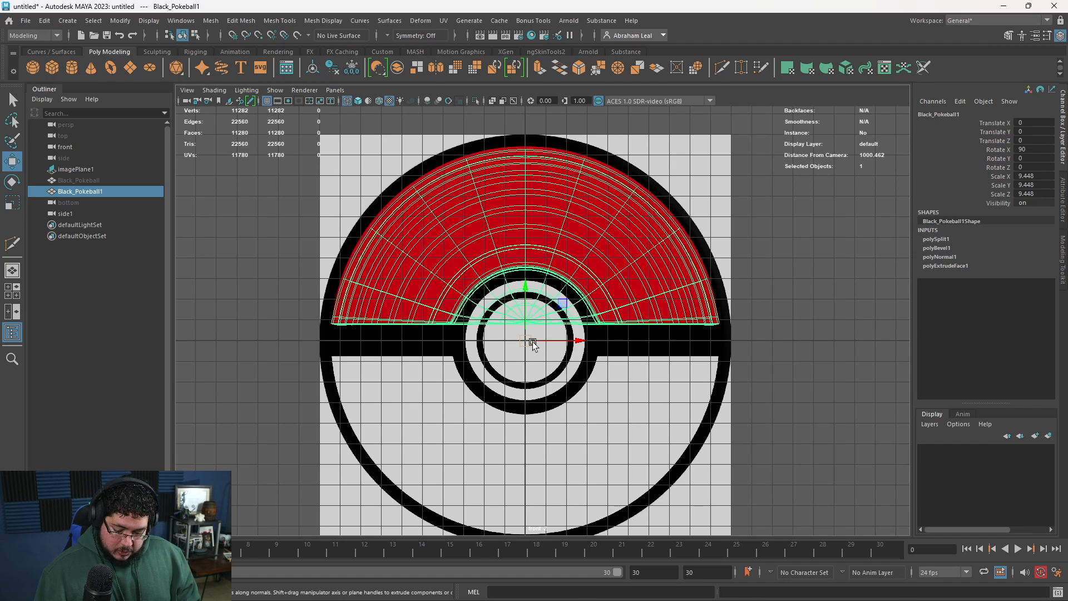
key("ctrl+d")
Set the duplicated shell's Z rotation to 180 to form the lower half, and view both halves shaded in perspective.
key("e")
key("w")
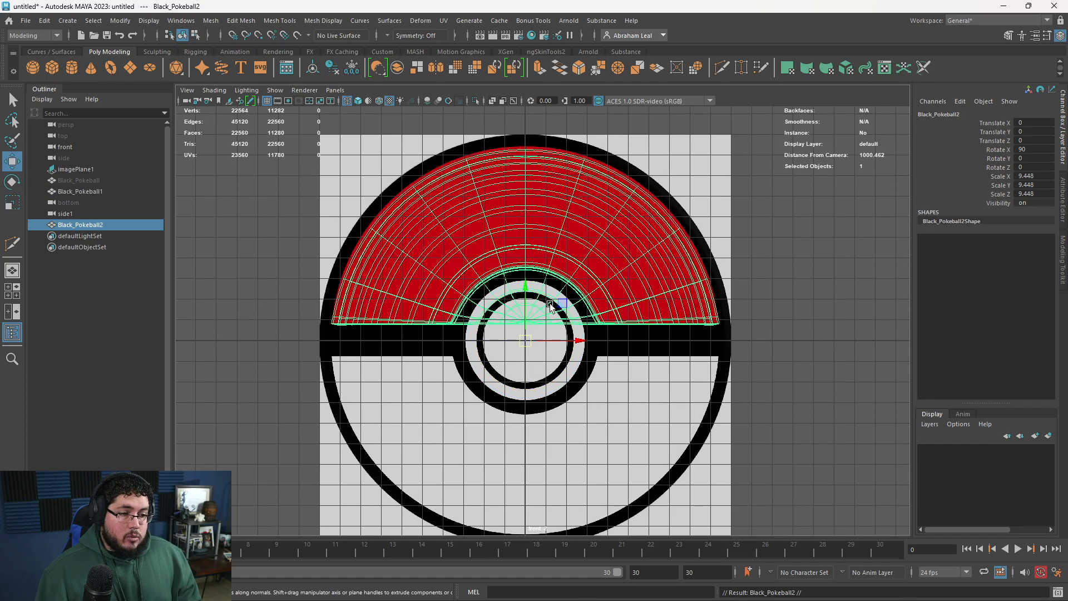
key("e")
left_click_drag(544, 293, 754, 281)
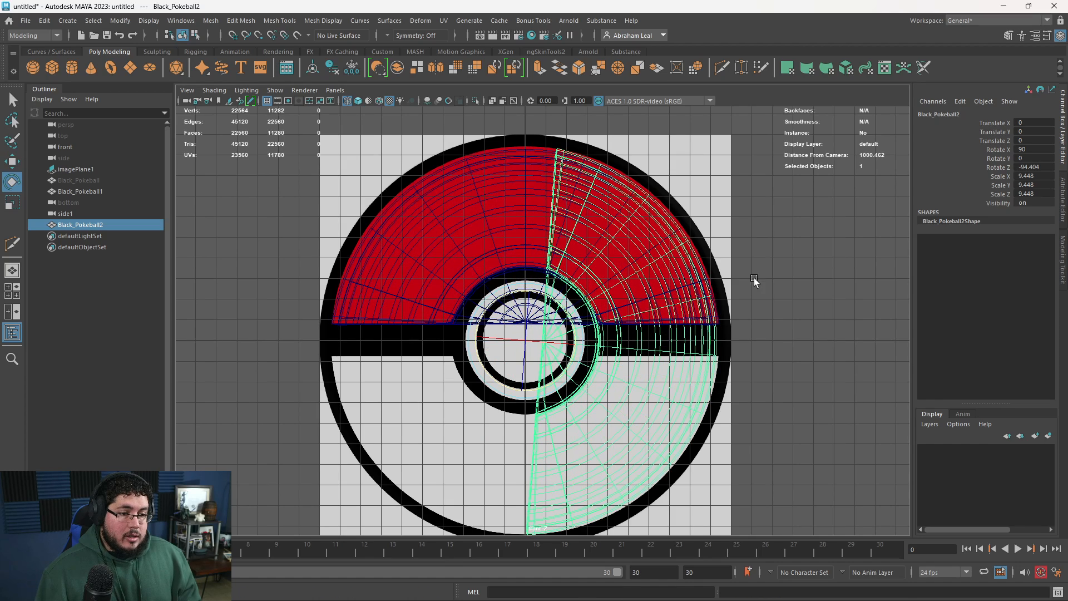
left_click(1023, 166)
type("180")
key("Return")
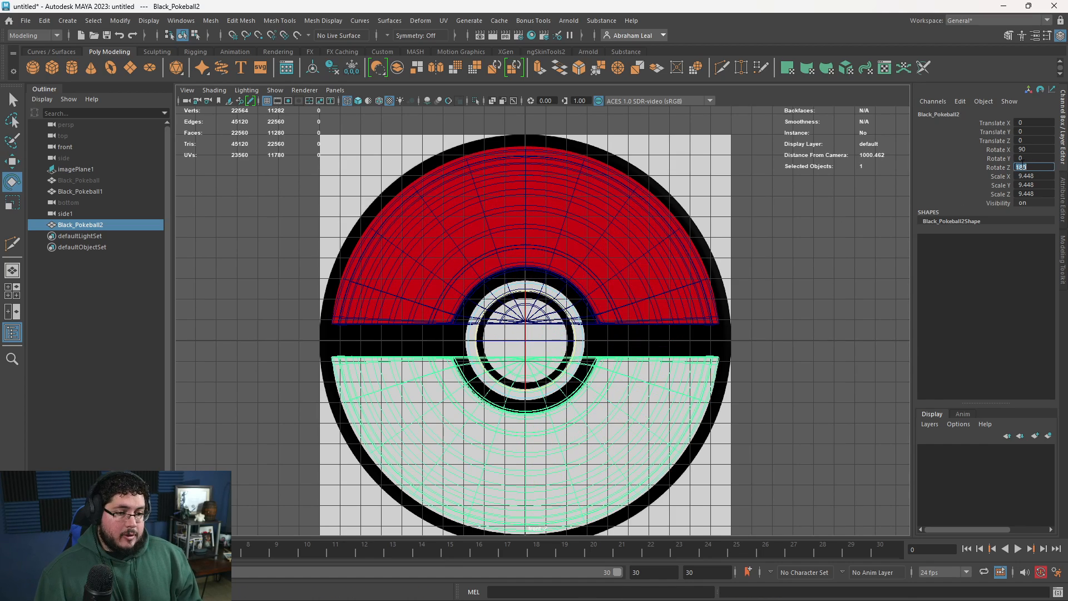
left_click(800, 293)
key("space")
mouse_move(809, 326)
left_mouse_down()
mouse_move(743, 326)
mouse_move(846, 312)
mouse_move(766, 294)
mouse_move(685, 326)
mouse_move(616, 336)
left_mouse_up()
key("5")
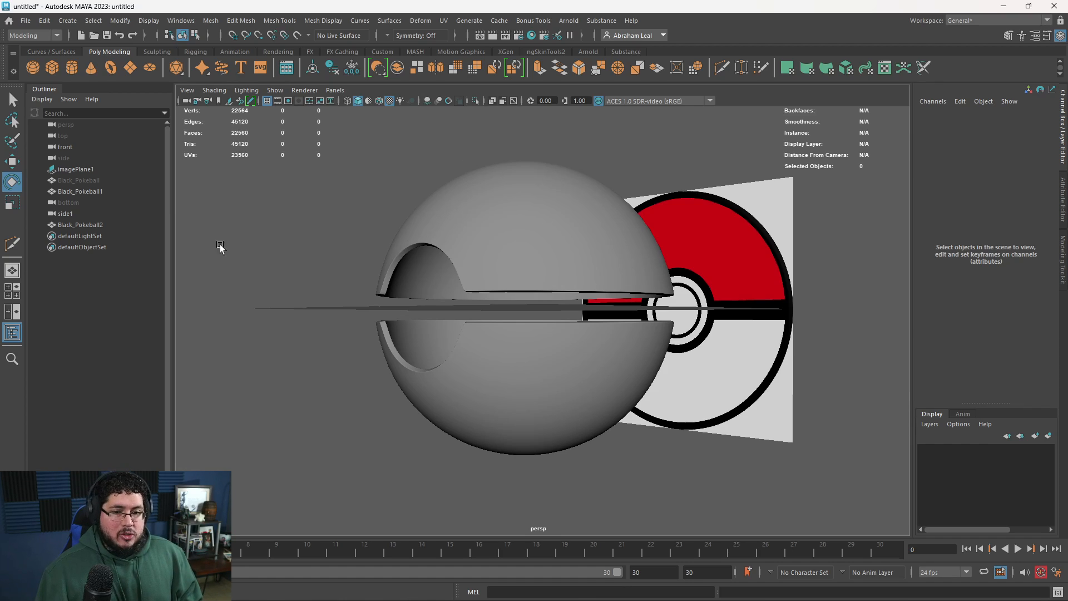
Unhide the Black_Pokeball sphere and scale it down uniformly to 9.308 so that it sits inside the two shells.
left_click(103, 180)
key("h")
left_click(305, 352)
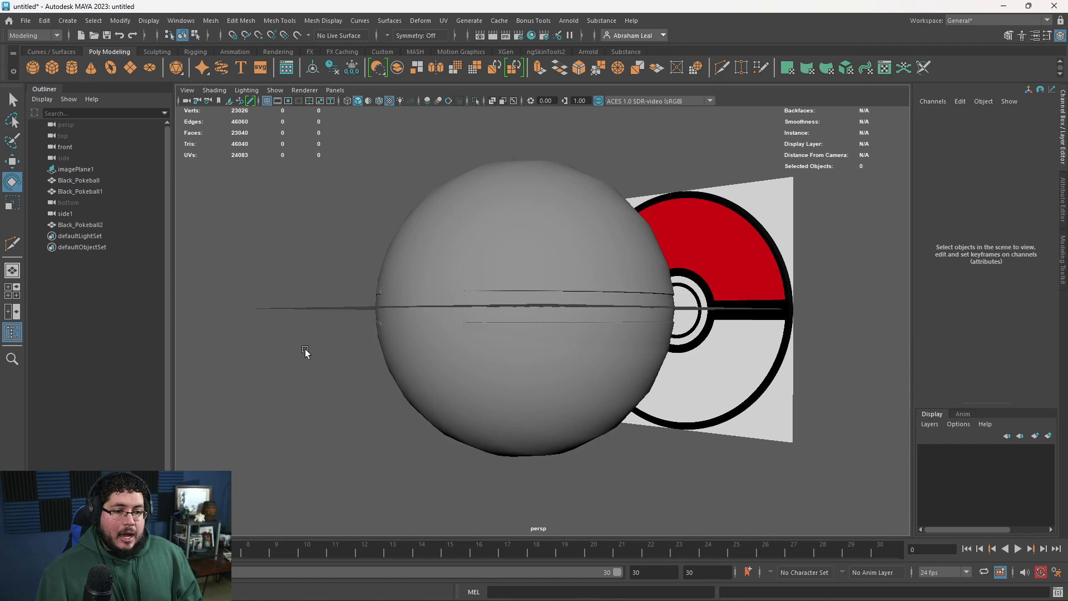
left_click_drag(429, 336, 572, 390, "alt")
left_click(455, 363)
key("r")
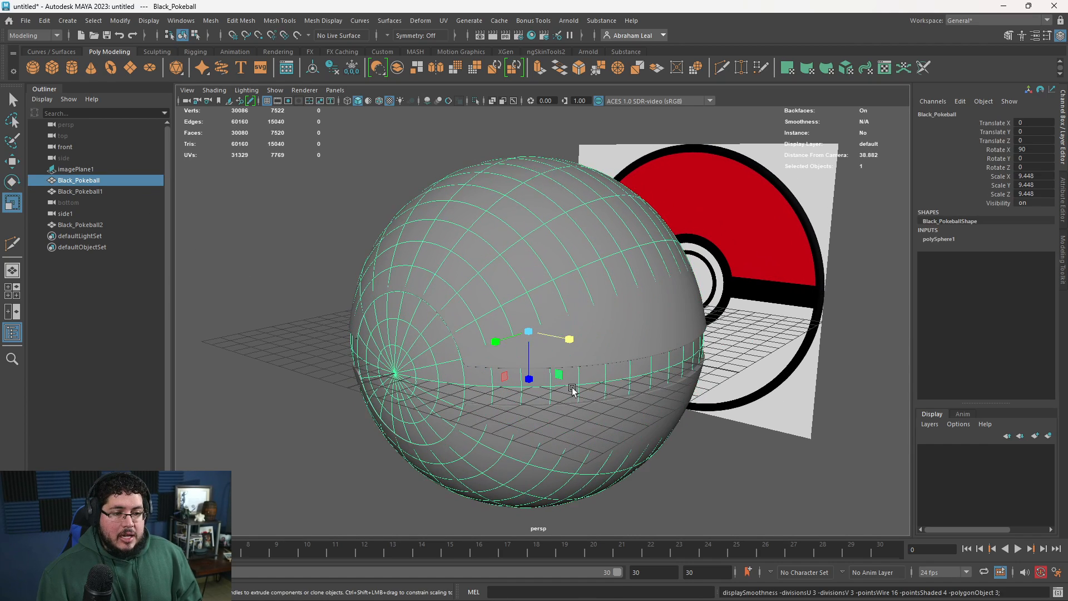
left_click_drag(527, 330, 524, 328)
left_click(332, 381)
left_click_drag(331, 382, 392, 365, "alt")
left_click(572, 314)
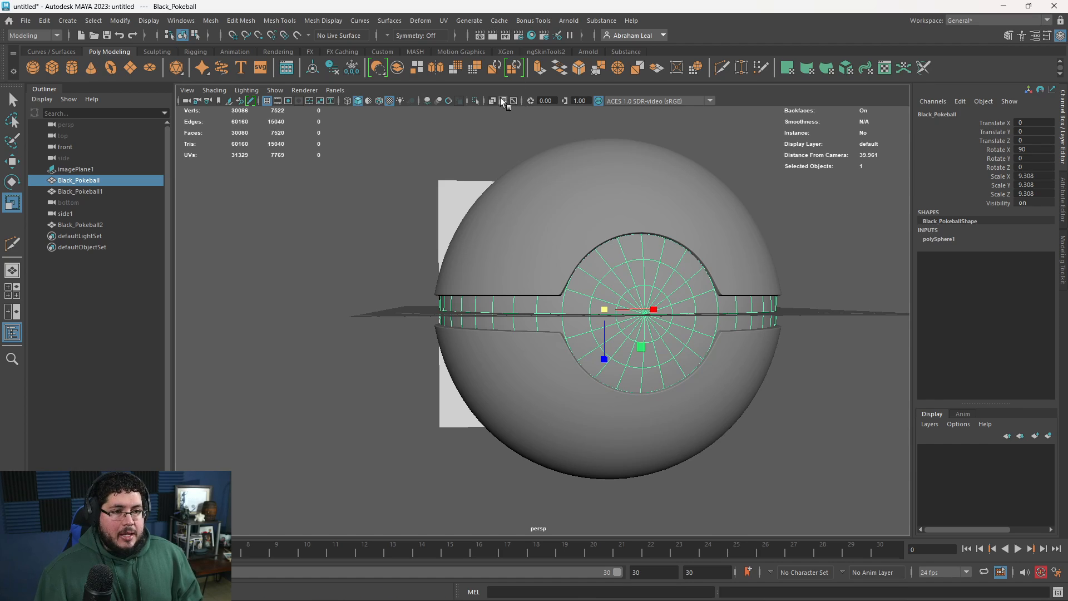
left_click(477, 100)
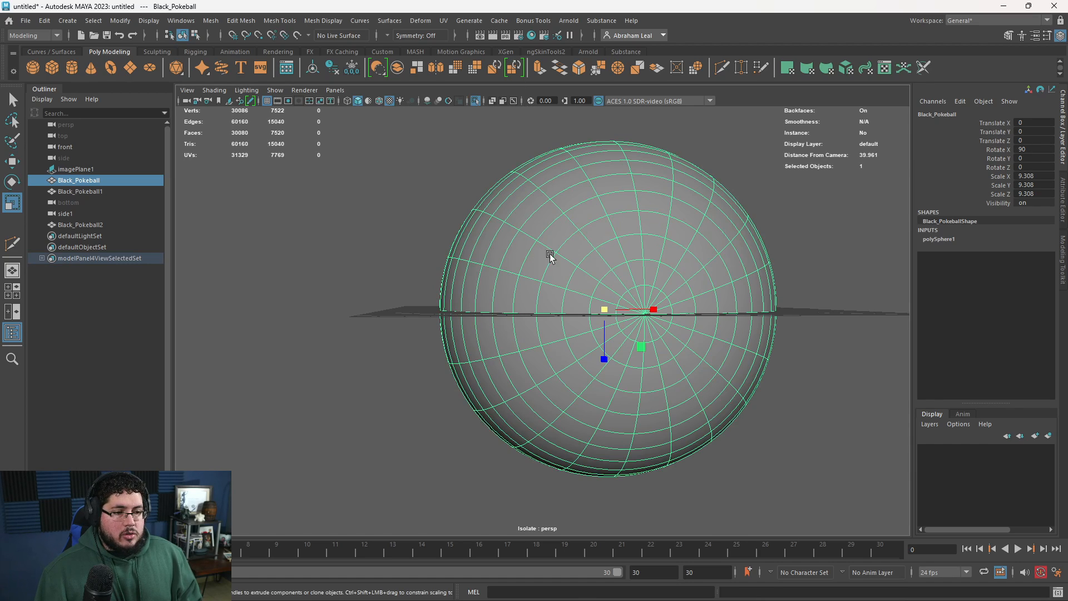
right_click_drag(557, 212, 538, 269)
key("space")
left_click_drag(539, 264, 539, 275)
left_click(476, 101)
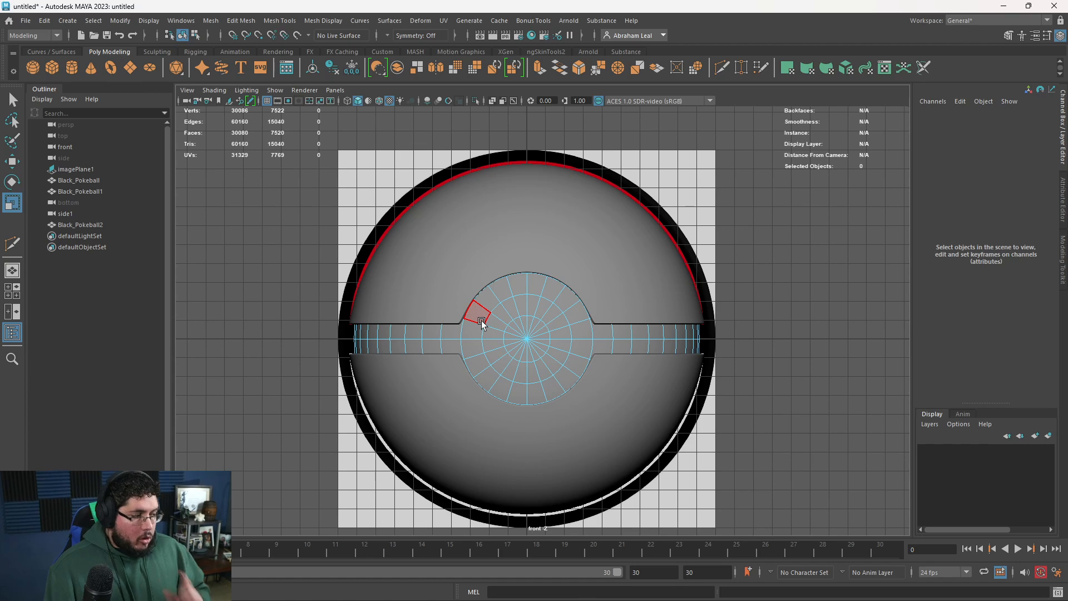
right_click_drag(514, 323, 620, 227)
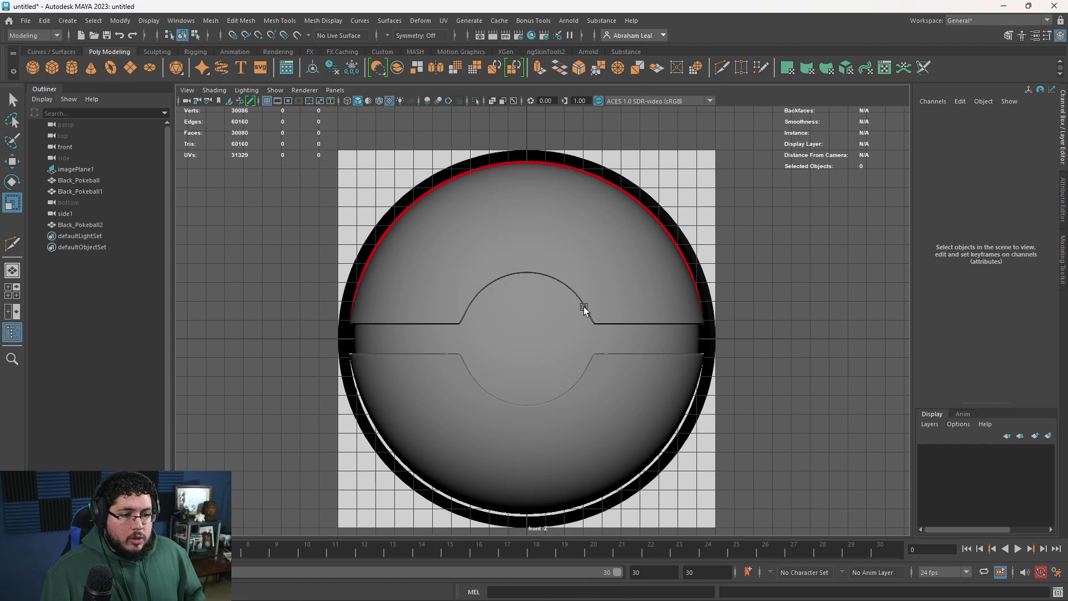
Inspect in perspective how the inner sphere sits in the gap and front opening between the two shells.
key("space")
left_click_drag(570, 328, 682, 334)
left_click(680, 333)
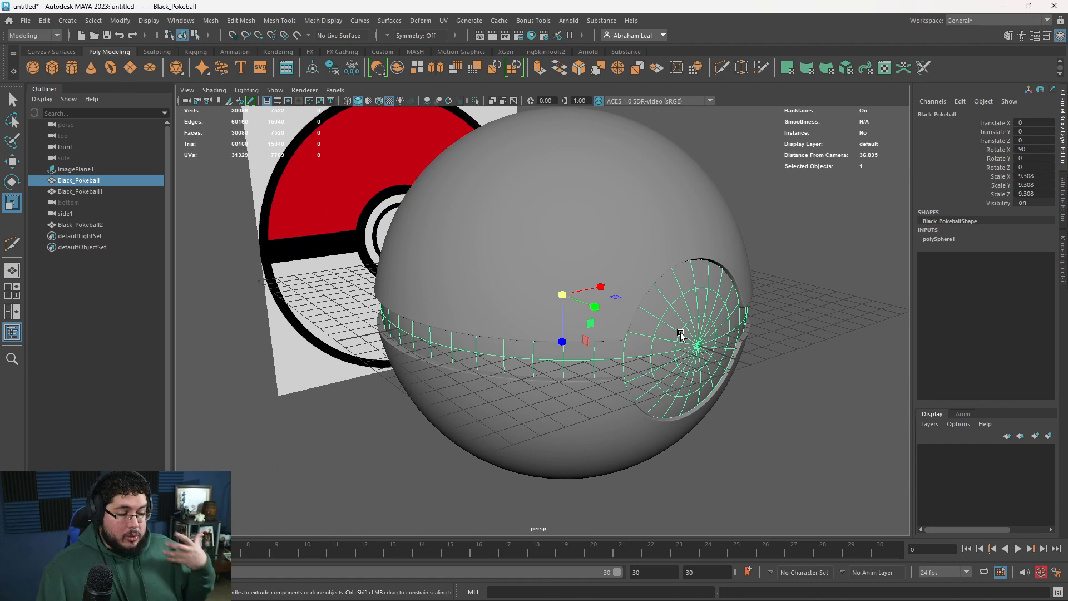
left_click_drag(680, 332, 656, 365, "alt")
scroll(693, 310, "down", 2)
key("alt+d")
key("alt+Tab")
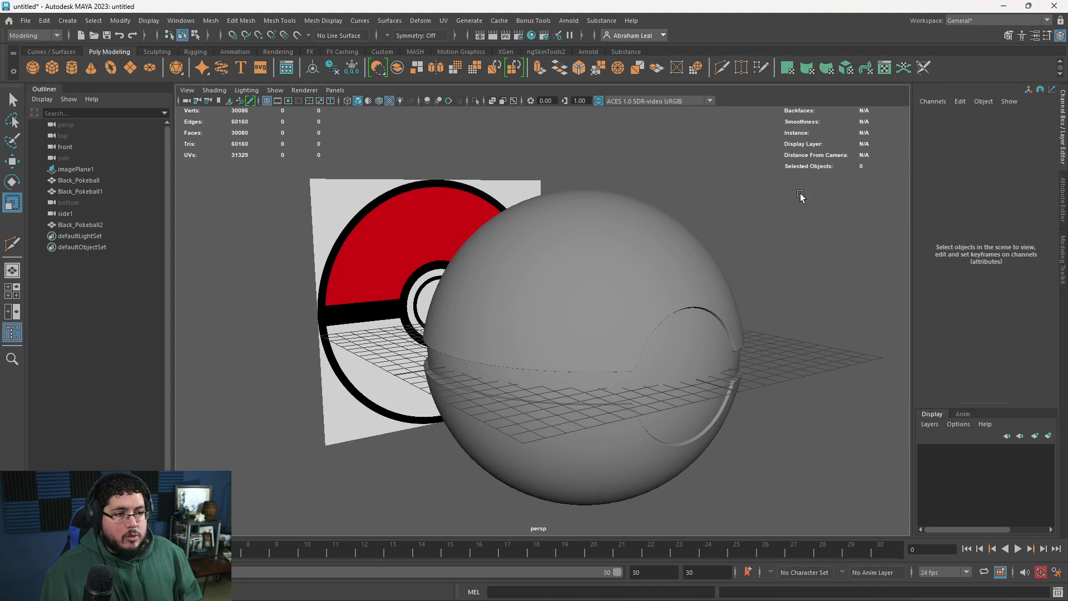
Create a polygon cylinder at the pokeball's centre and set its X rotation to 90.
key("space")
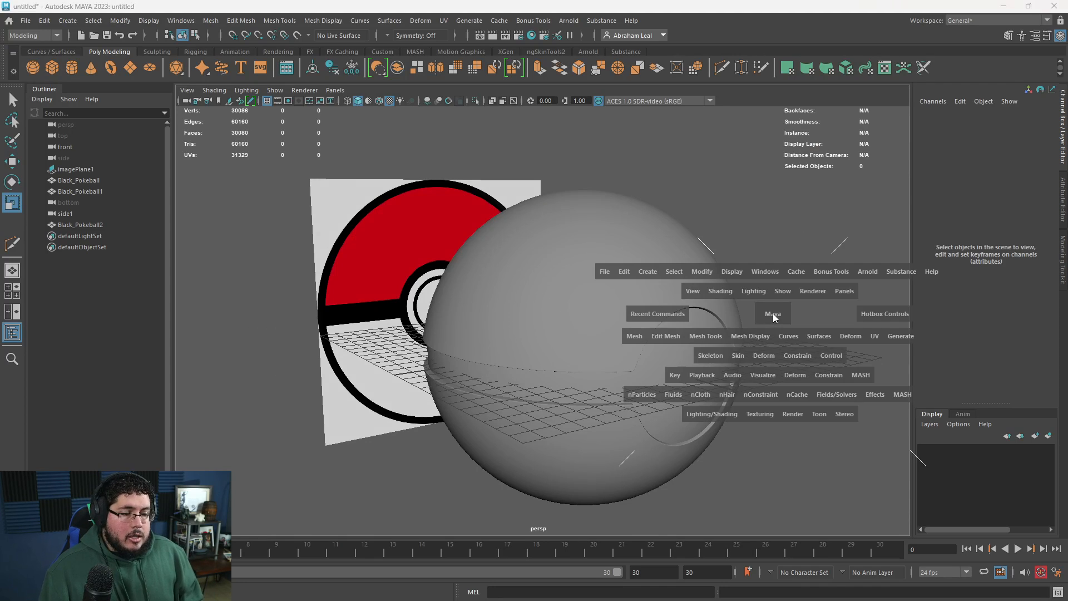
left_click_drag(773, 313, 724, 379)
key("4")
scroll(271, 180, "up", 2)
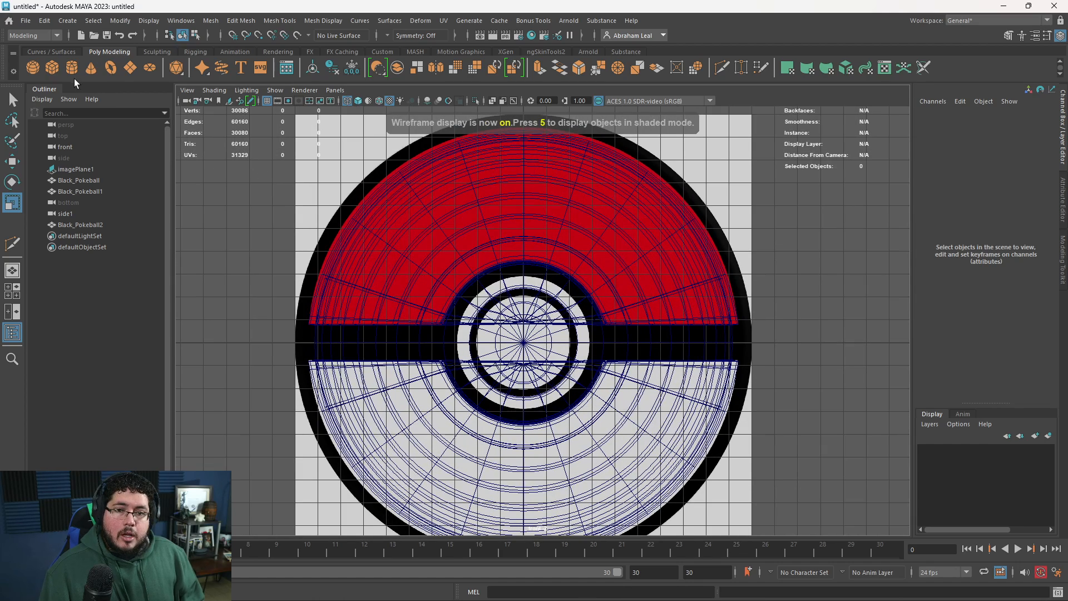
key("w")
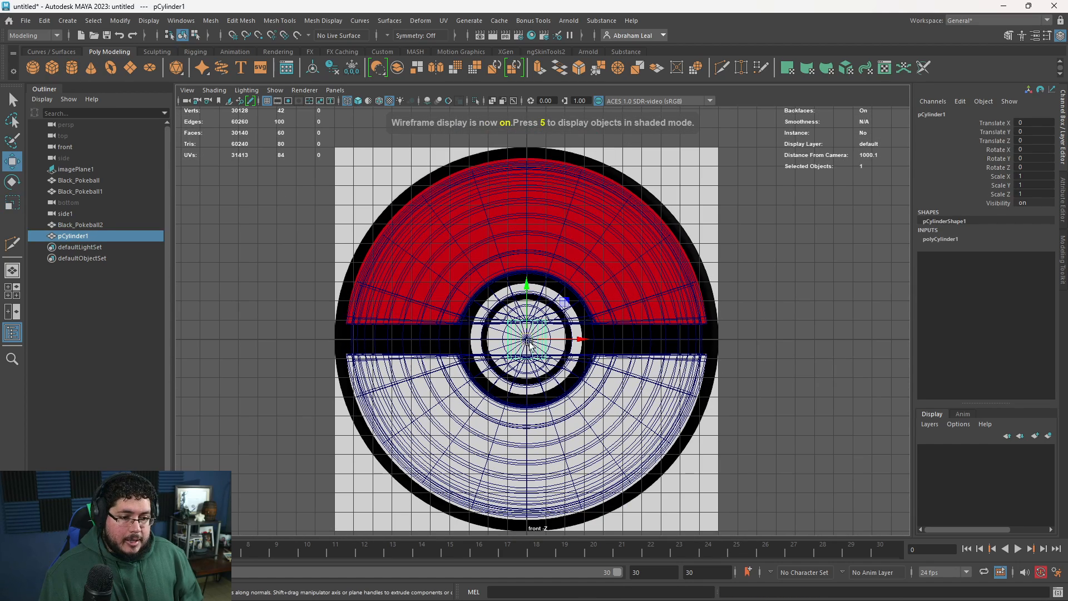
key("e")
left_click_drag(527, 311, 530, 346)
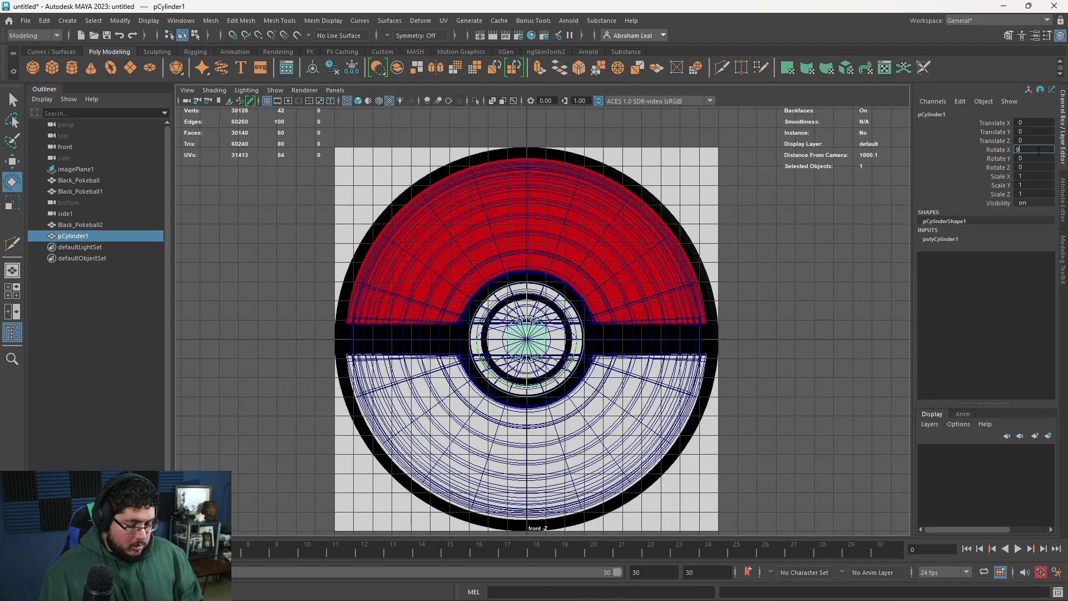
type("0")
key("Return")
Scale the cylinder uniformly to 2.944 to match the outer circle of the reference's centre button.
scroll(695, 323, "up", 3)
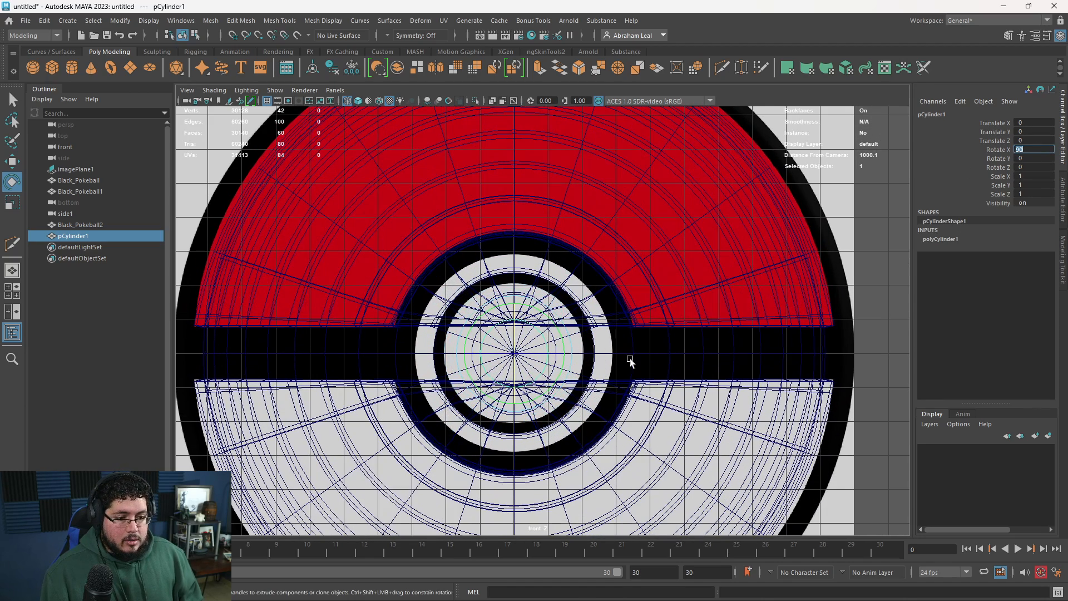
left_click(851, 319)
left_click(545, 336)
key("t")
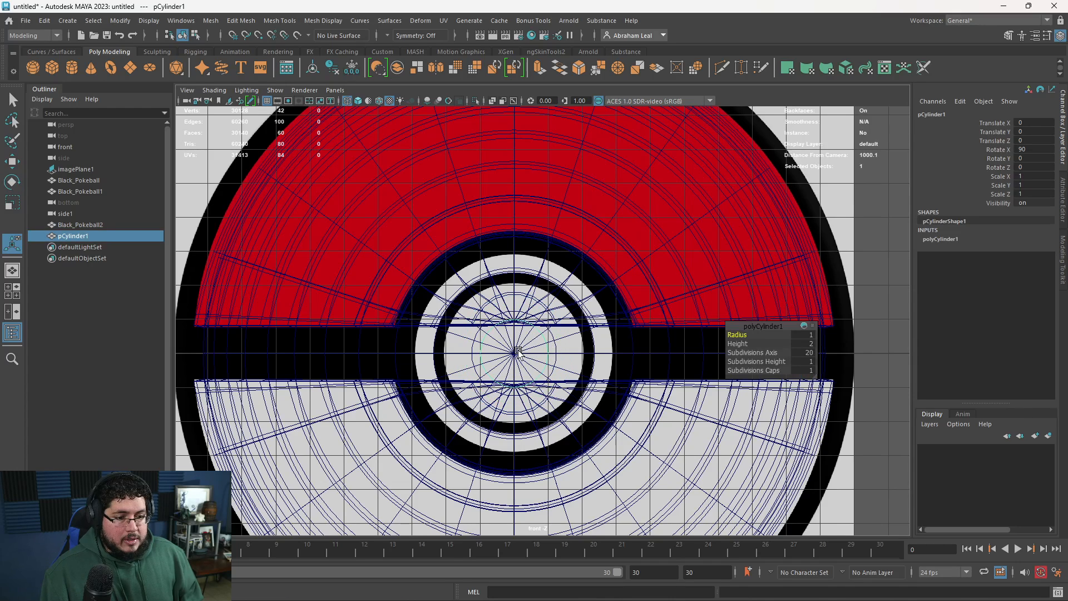
key("r")
left_click_drag(516, 353, 554, 353)
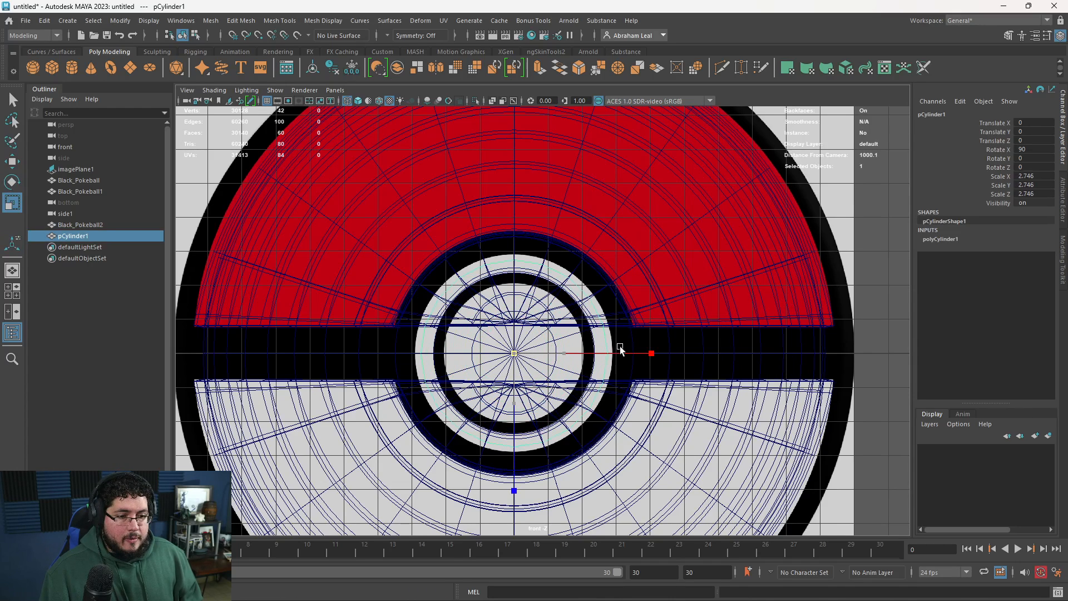
left_click_drag(620, 347, 632, 347)
Move the cylinder forward along Z to about 9.323, at the front of the ball.
key("space")
left_click_drag(559, 310, 560, 283)
left_click_drag(560, 330, 778, 352, "alt")
key("w")
middle_click_drag(796, 352, 692, 350, "alt")
right_click_drag(691, 350, 733, 411, "alt")
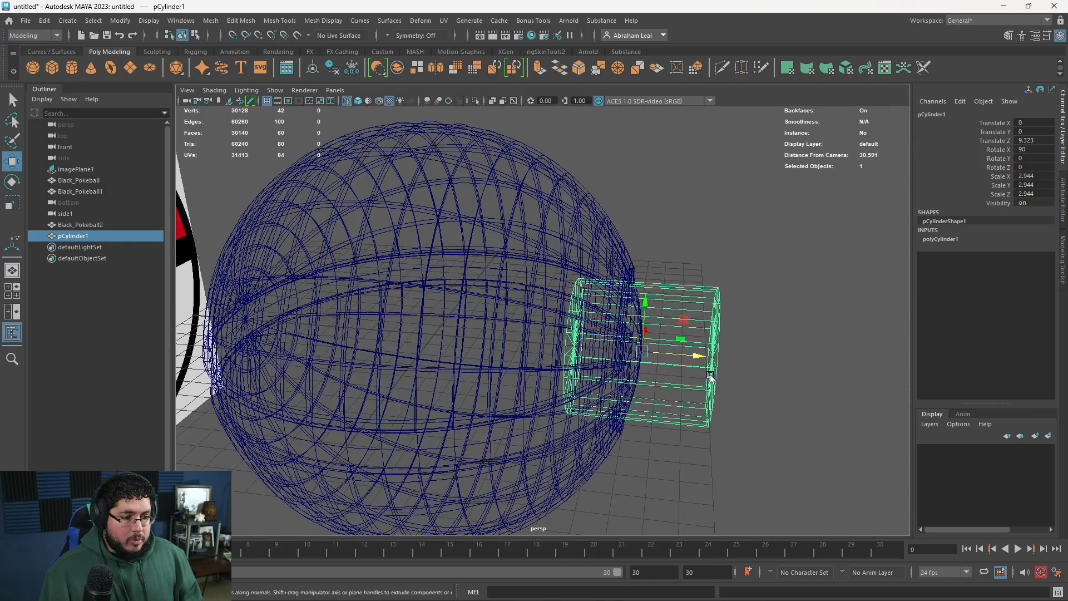
Flatten the cylinder to a Y scale of 0.304 and move it to Z 9.024 in the shells' front opening.
key("r")
mouse_move(693, 356)
left_mouse_down()
mouse_move(650, 353)
mouse_move(686, 352)
mouse_move(667, 377)
mouse_move(629, 376)
mouse_move(634, 366)
mouse_move(690, 363)
left_mouse_up()
key("w")
key("5")
left_click(696, 347)
left_click(631, 338)
scroll(634, 339, "up", 2)
scroll(666, 363, "up", 3)
key("1")
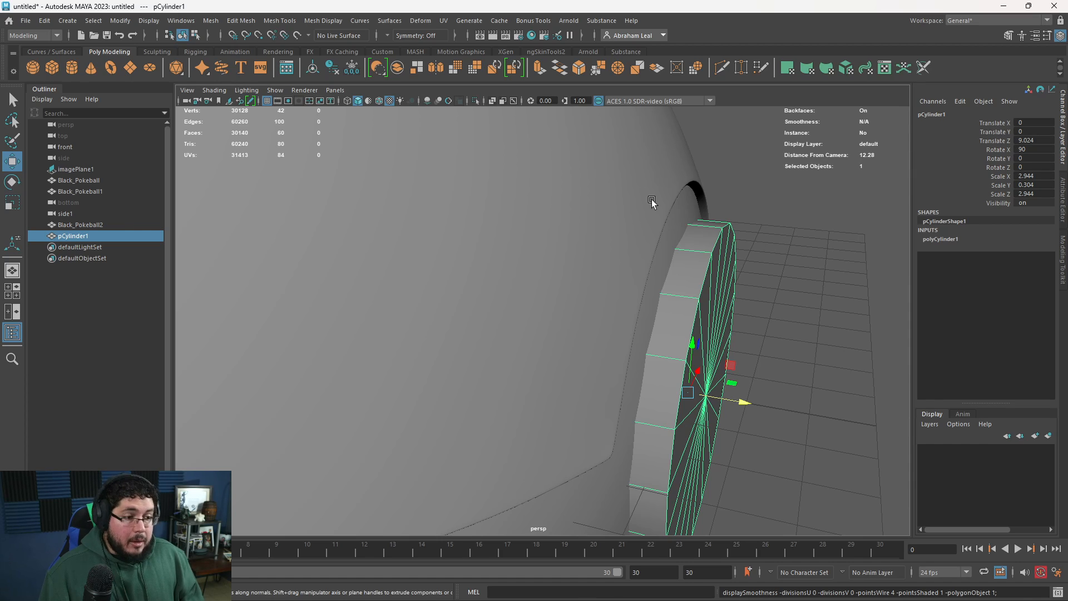
Isolate the unsmoothed cylinder and select the edge loops around its front and back rims.
left_click(475, 100)
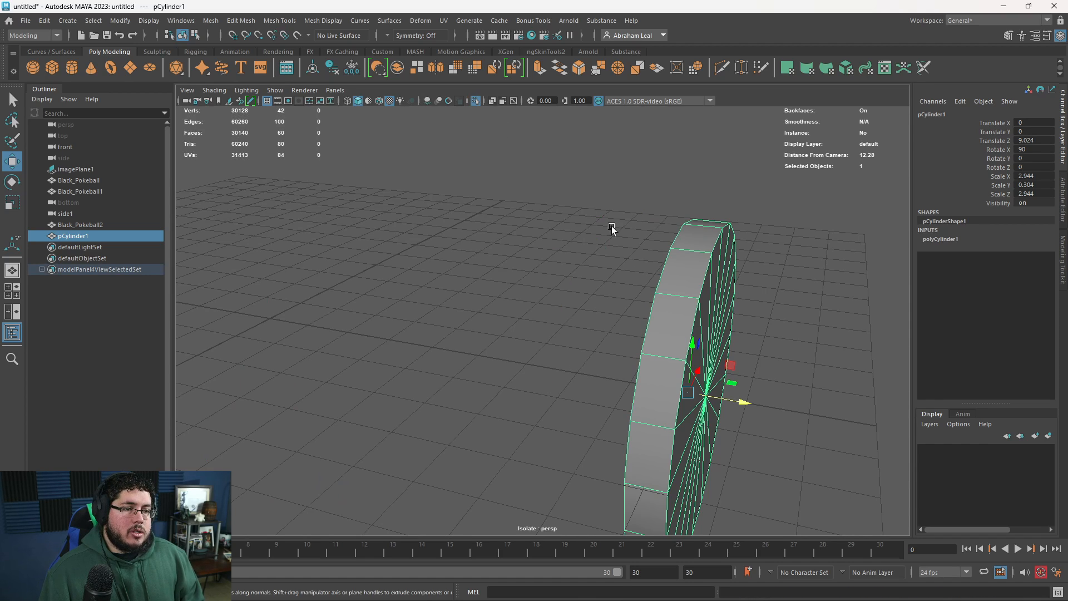
scroll(642, 225, "down", 2)
right_click_drag(642, 225, 646, 208)
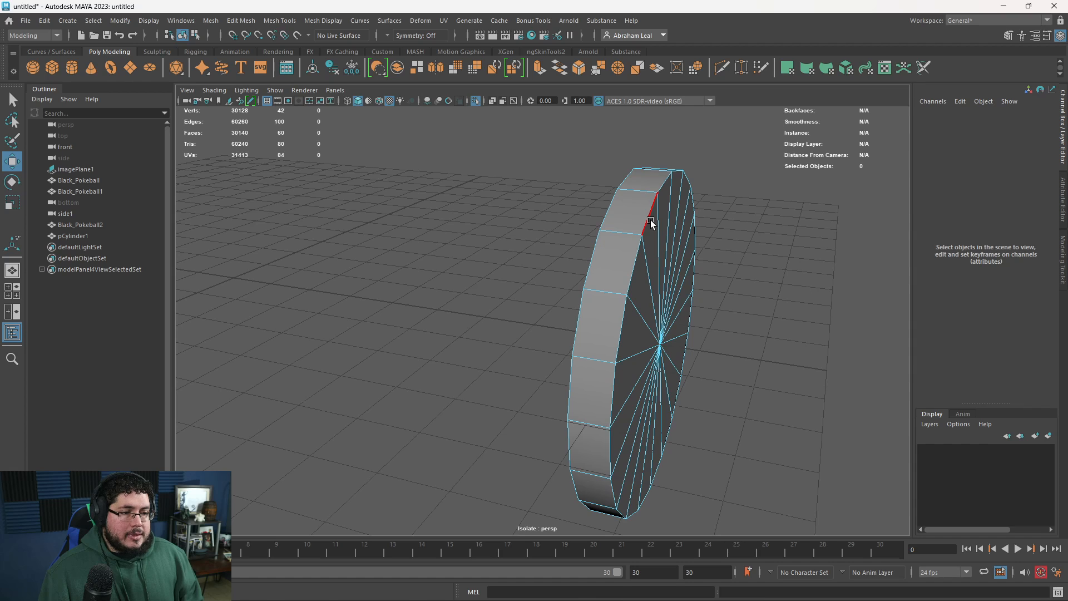
double_click(650, 219)
left_click_drag(650, 219, 660, 201, "alt")
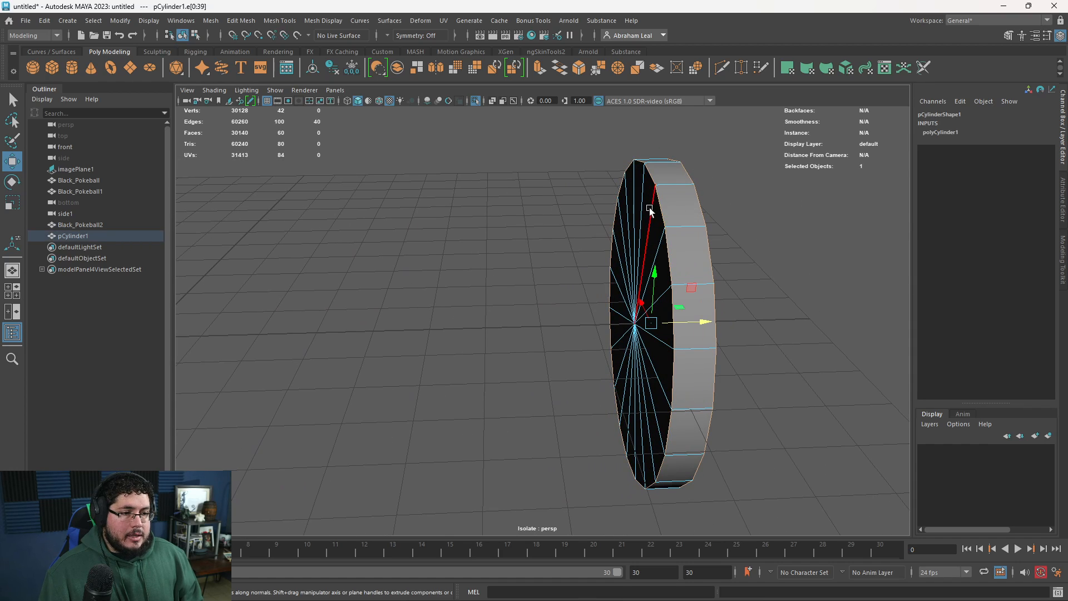
left_click_drag(754, 207, 565, 149, "alt")
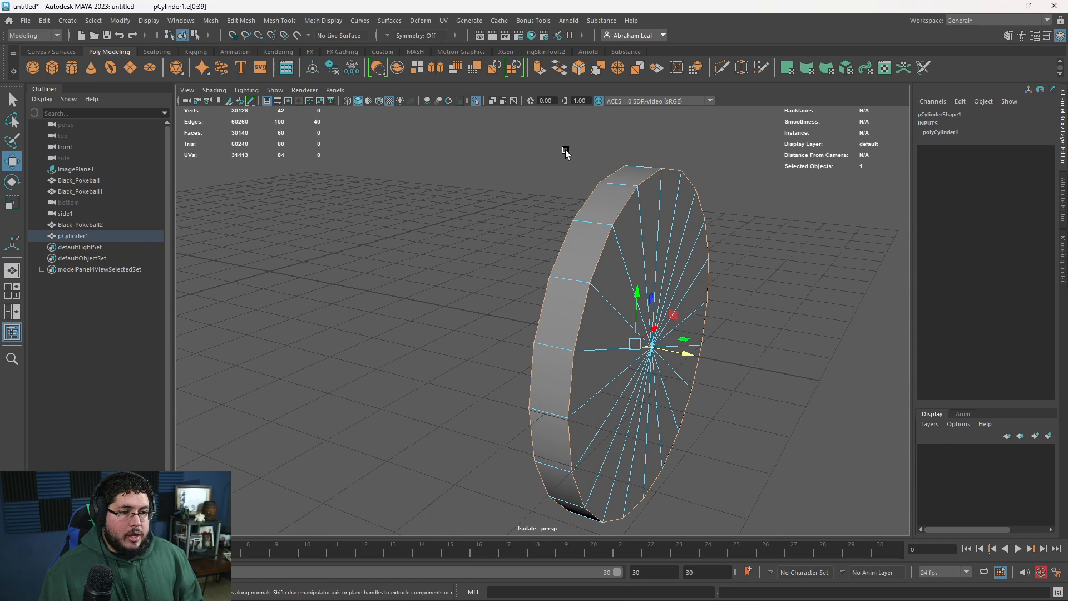
Bevel the cylinder's rim edges with an increased segment count and check the disc in smooth preview.
left_click(580, 69)
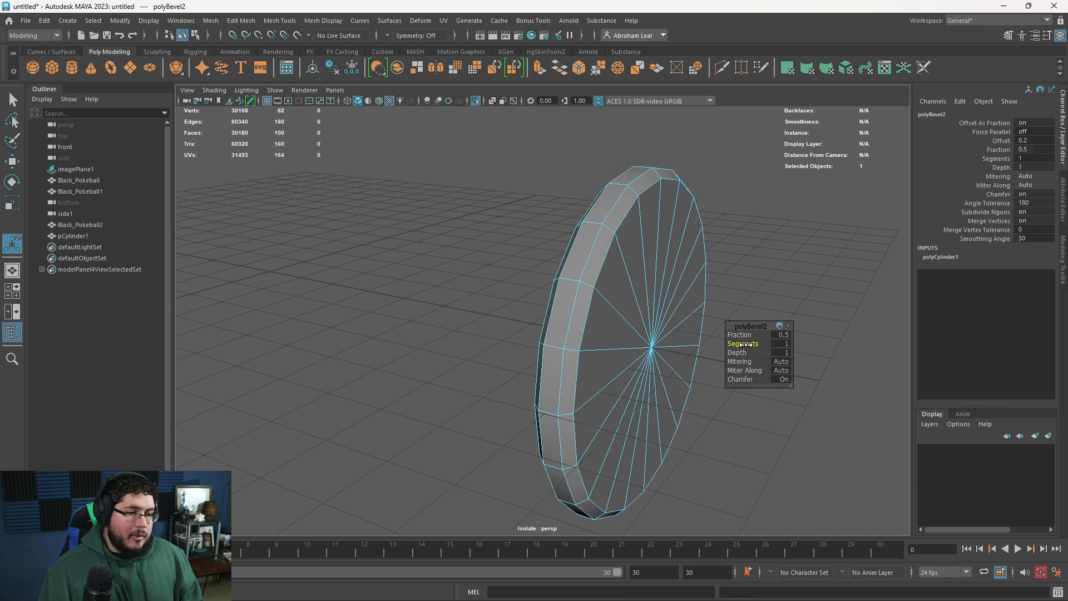
left_click_drag(745, 344, 700, 289)
key("q")
right_click_drag(698, 287, 775, 226)
left_click(774, 226)
left_click(682, 259)
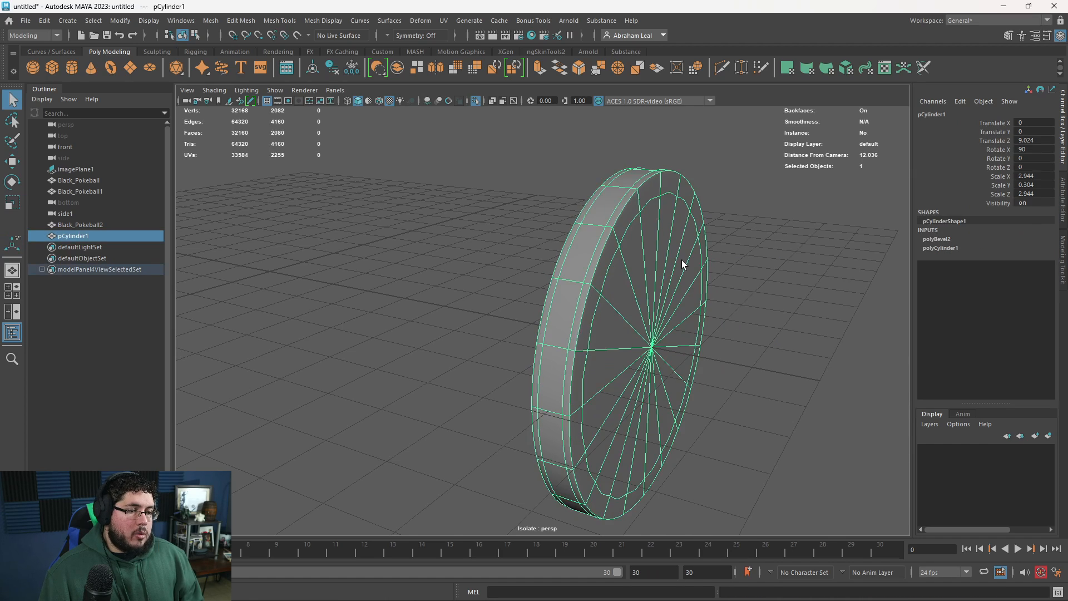
key("1")
key("3")
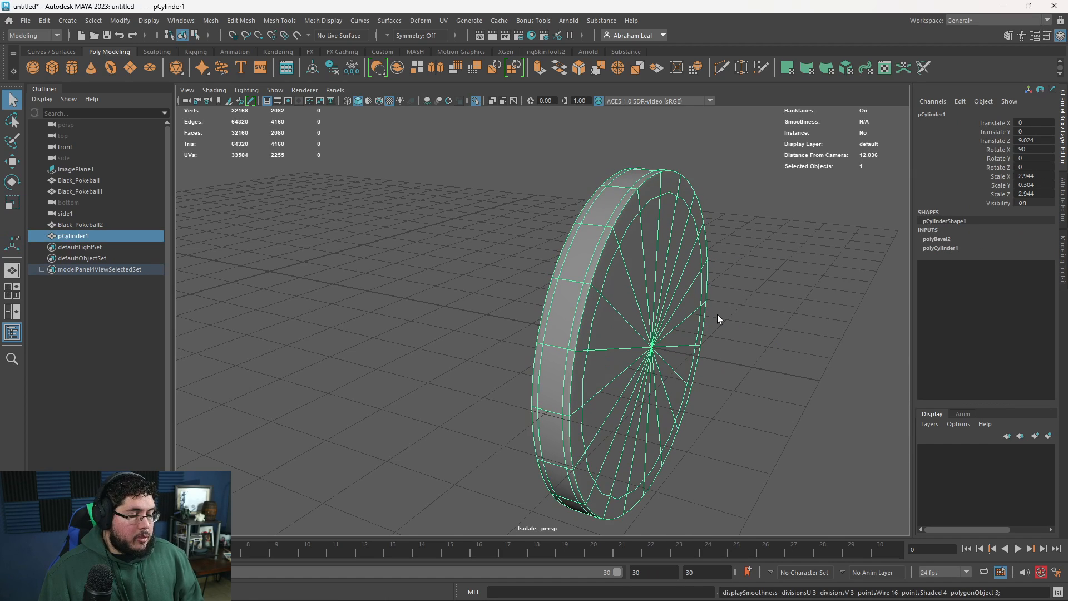
Bring back the full scene and show the front disc unsmoothed, in wireframe over the reference in the front view.
left_click(819, 311)
left_click(475, 100)
left_click_drag(656, 226, 586, 232, "alt")
right_click_drag(586, 233, 495, 236, "alt")
left_click_drag(496, 237, 559, 256, "alt")
left_click(546, 297)
right_click_drag(546, 297, 446, 286, "alt")
middle_click_drag(445, 286, 499, 289, "alt")
left_click_drag(499, 289, 550, 301, "alt")
key("space")
key("4")
key("1")
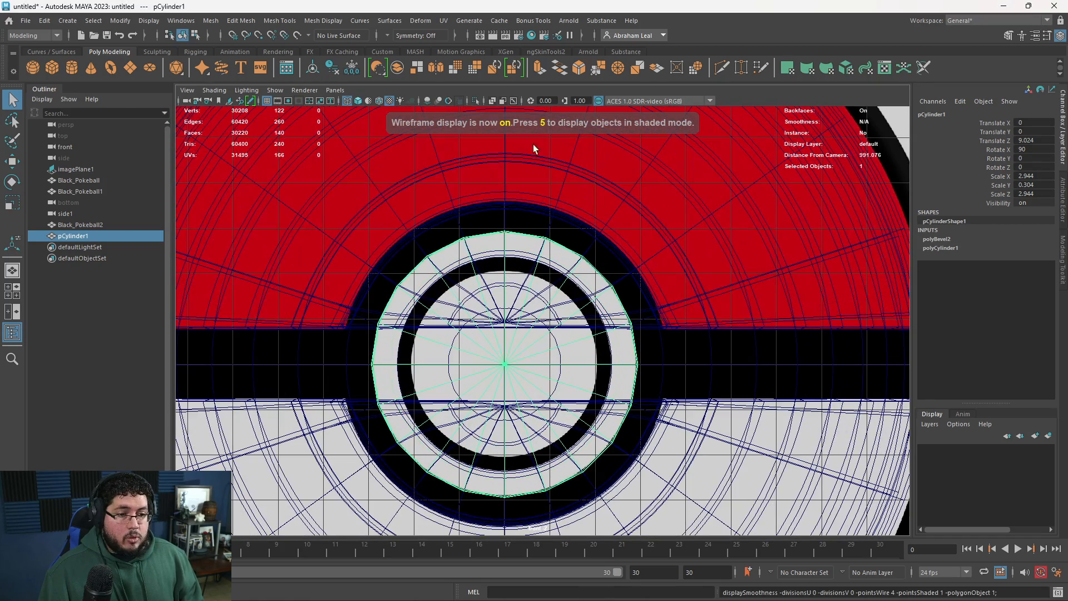
Select only the faces of the disc's front cap, leaving its side and back faces out.
right_click(538, 348)
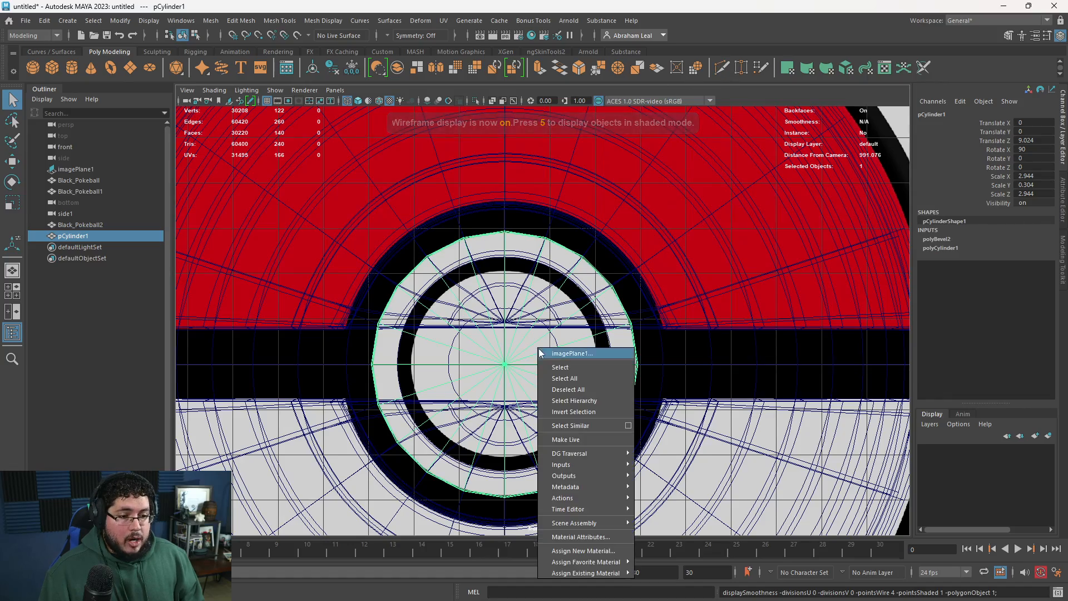
left_click(541, 353)
right_click_drag(477, 357, 477, 315)
left_click_drag(474, 339, 438, 381)
key("space")
left_click_drag(484, 368, 489, 326)
left_click_drag(503, 332, 540, 334, "alt")
left_click_drag(528, 412, 527, 413, "ctrl")
left_click_drag(501, 409, 642, 392, "alt")
key("space")
left_click_drag(610, 376, 613, 406)
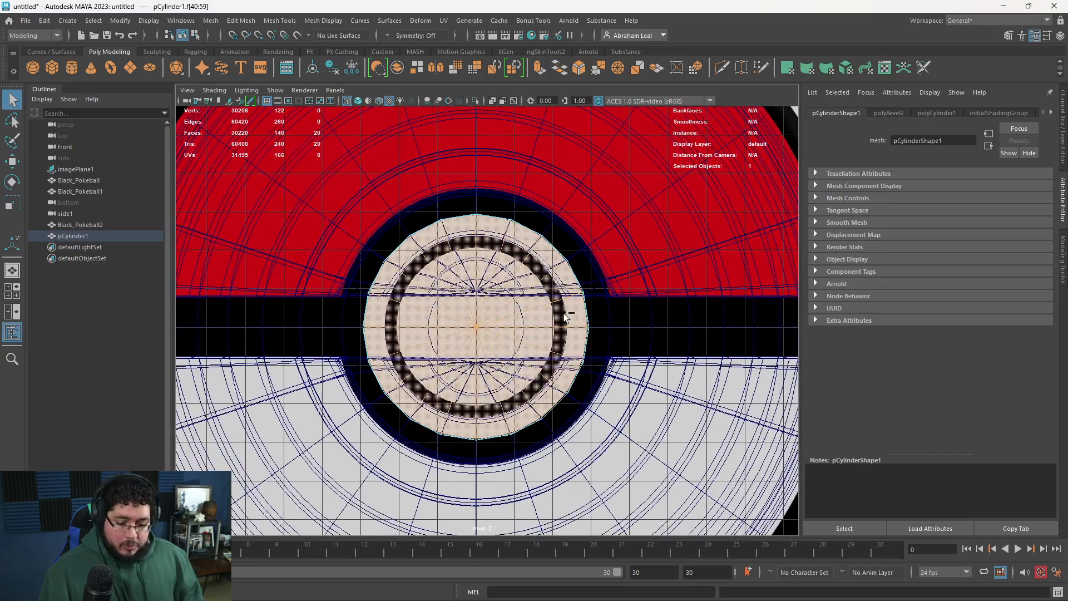
Extrude the front cap faces with an offset of 0.5 to form the ring's inner border.
key("ctrl+e")
left_click_drag(654, 353, 661, 351)
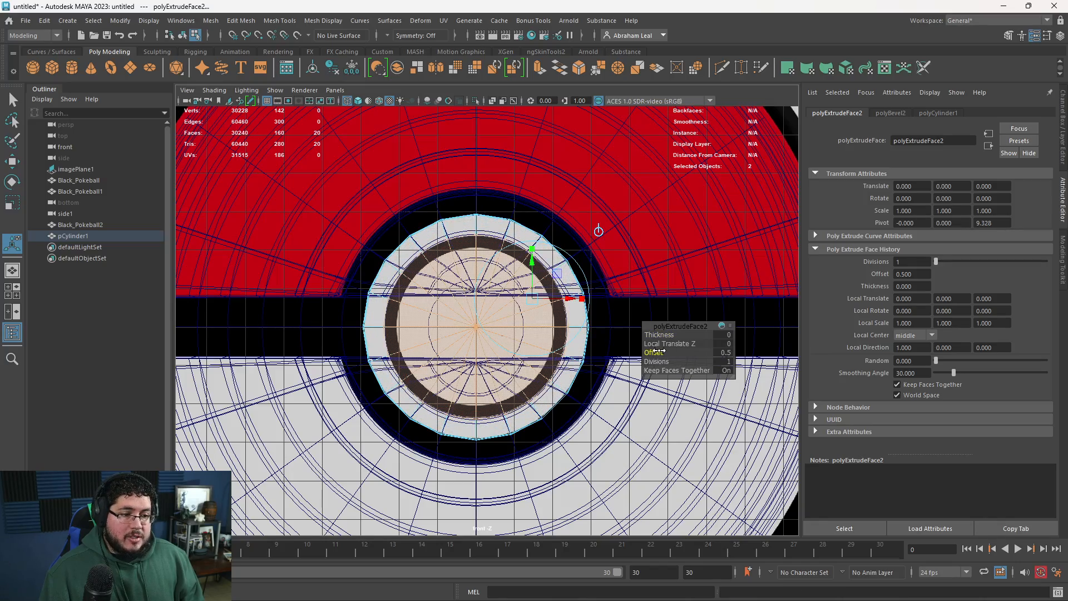
key("space")
mouse_move(589, 364)
left_mouse_down()
mouse_move(589, 334)
mouse_move(615, 375)
mouse_move(544, 362)
left_mouse_up()
key("5")
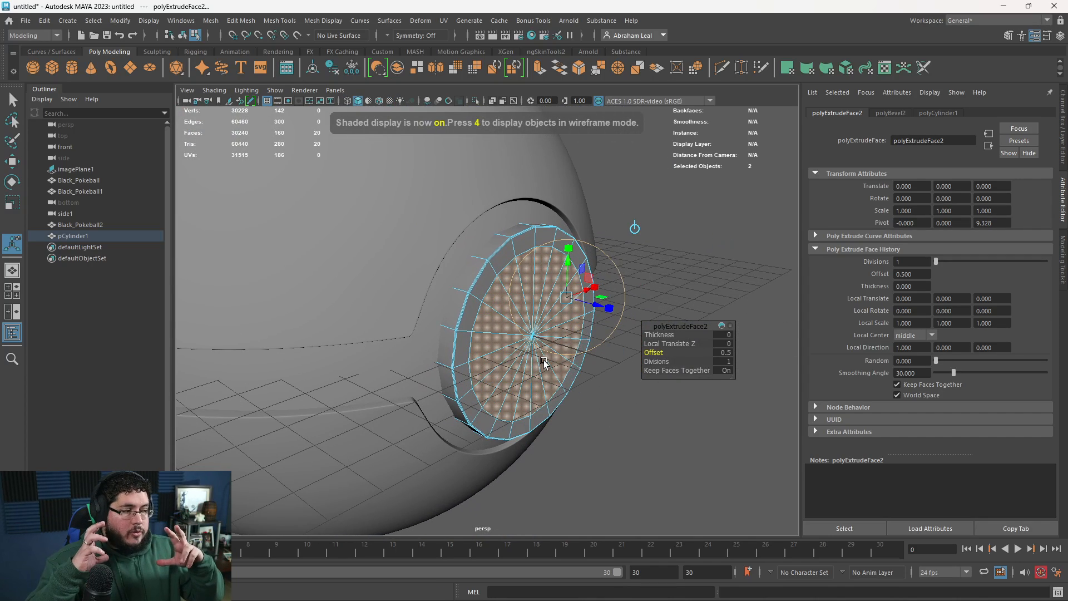
left_click_drag(487, 345, 549, 143, "alt")
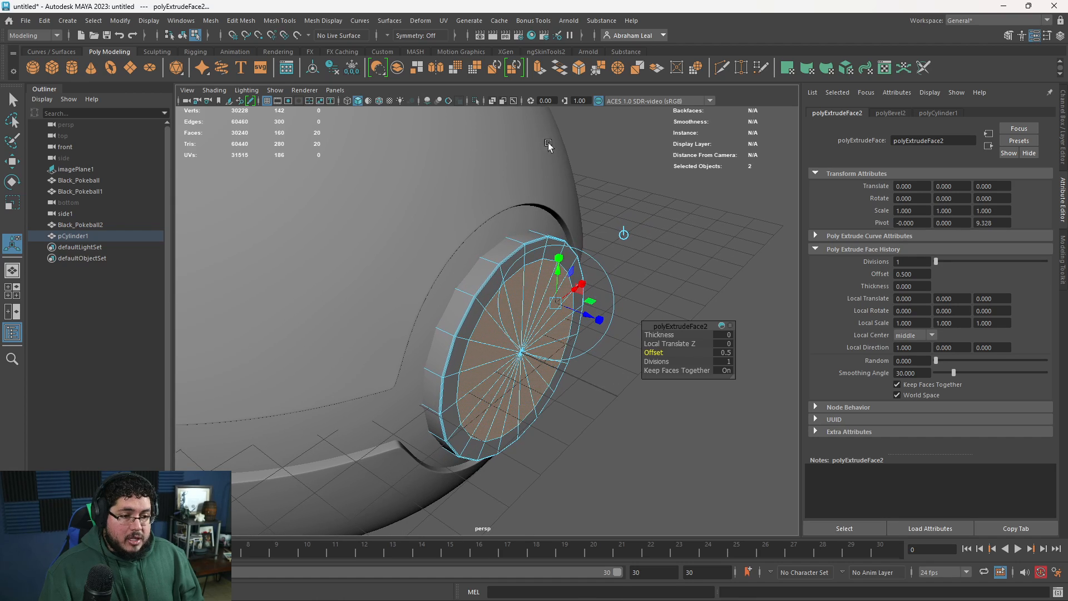
Extrude the inset cap faces inward with a Local Translate Z of -0.302 to recess the disc's centre.
key("ctrl+e")
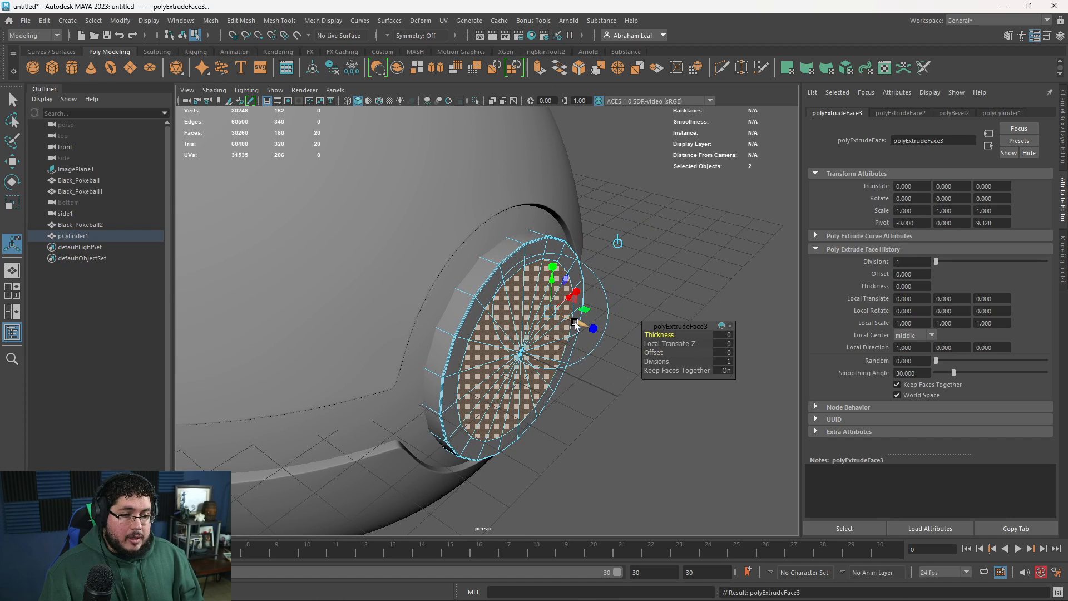
left_click_drag(578, 323, 512, 280)
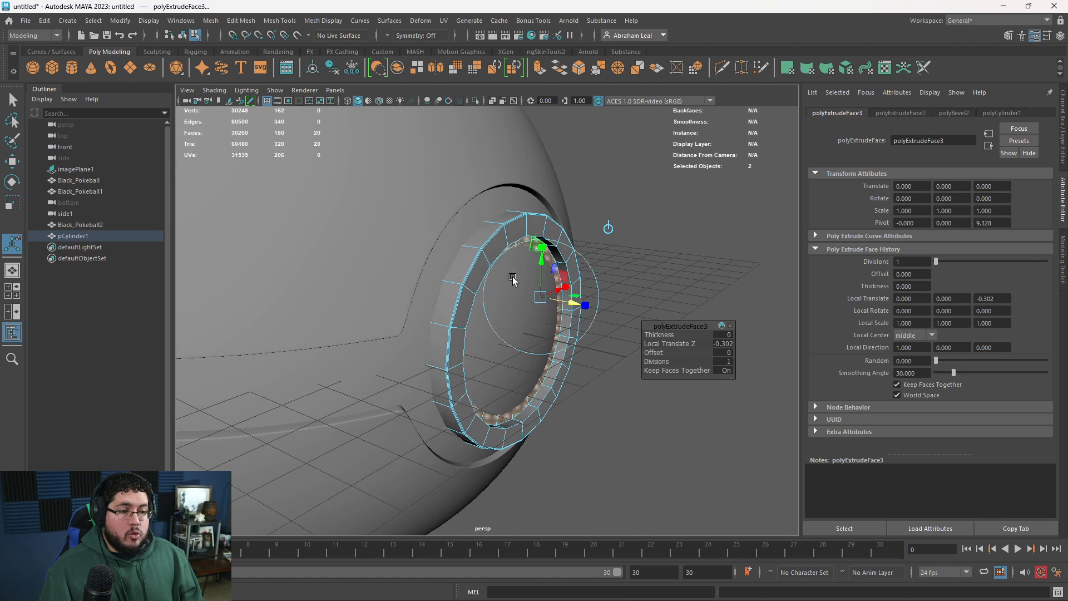
right_click_drag(502, 316, 541, 301)
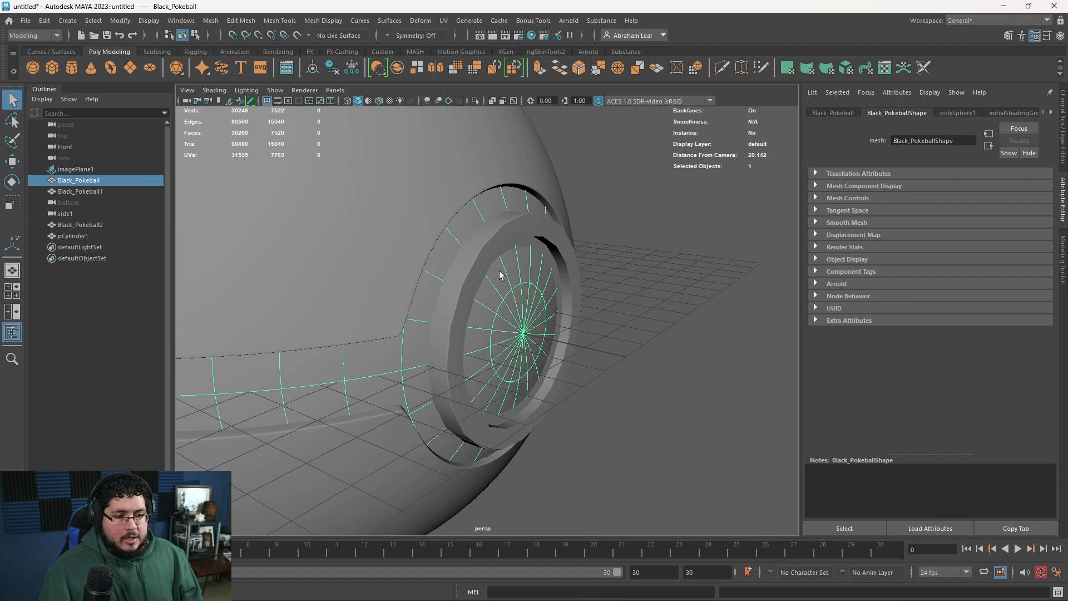
Bevel the edge loop around the ring's inner opening and check the ring in smooth preview.
left_click(566, 281)
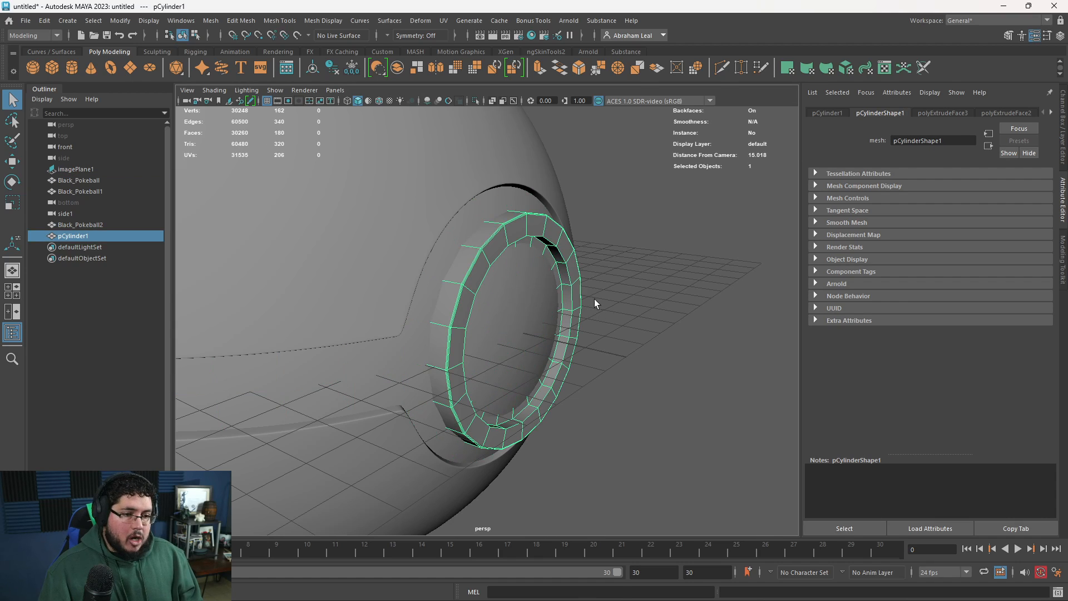
right_click_drag(595, 299, 640, 223, "alt")
double_click(641, 211)
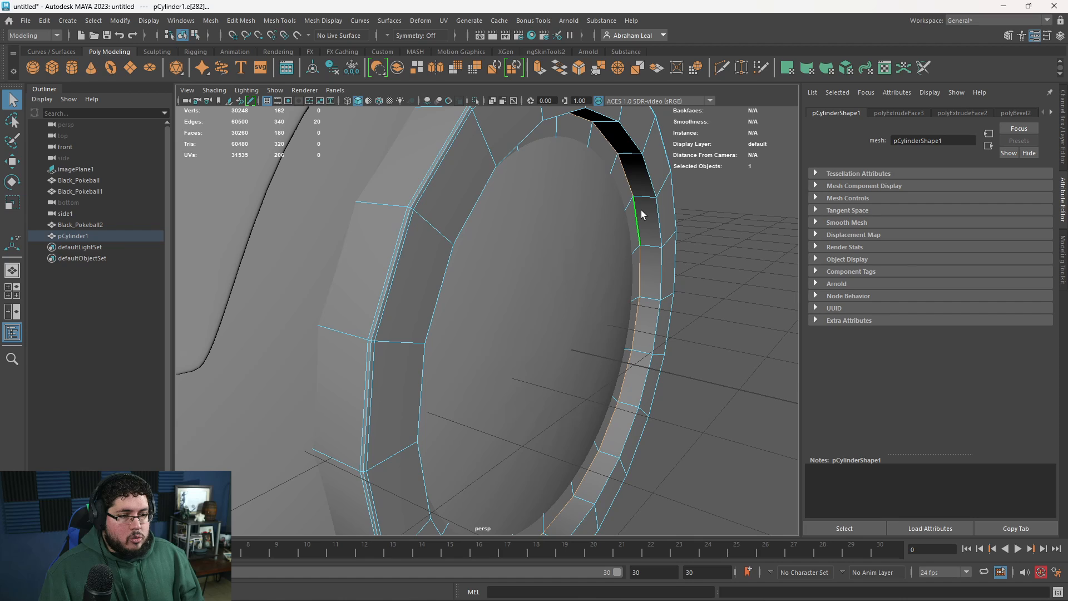
left_click(577, 69)
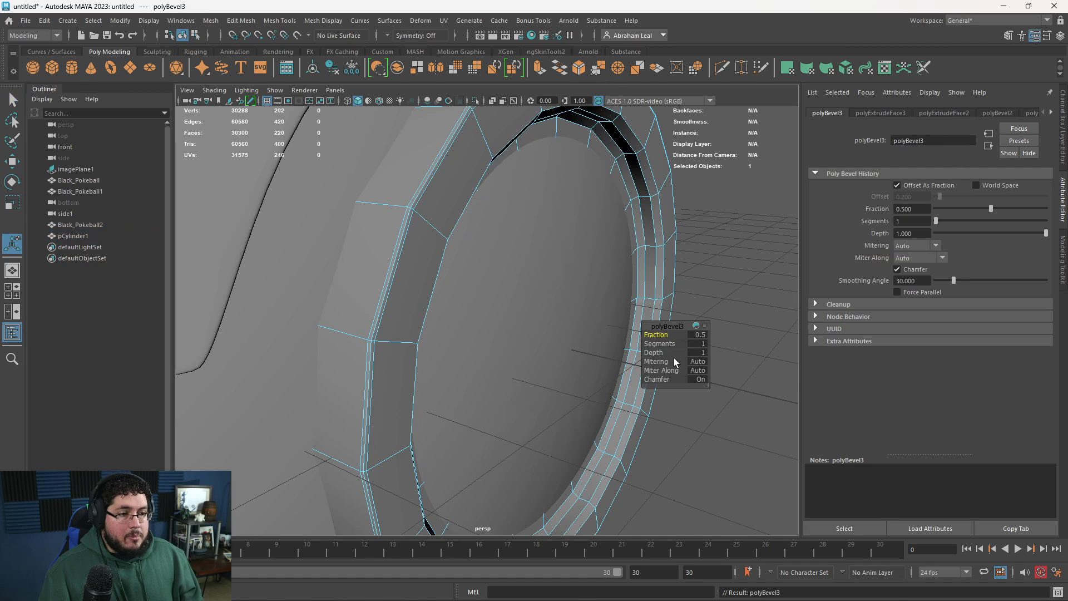
left_click_drag(652, 332, 659, 341)
key("3")
key("q")
right_click_drag(693, 252, 633, 260)
left_click(734, 213)
left_click_drag(632, 260, 683, 288, "alt")
Add a second polygon cylinder at the ball's centre and scale it uniformly to 1.451.
key("space")
key("4")
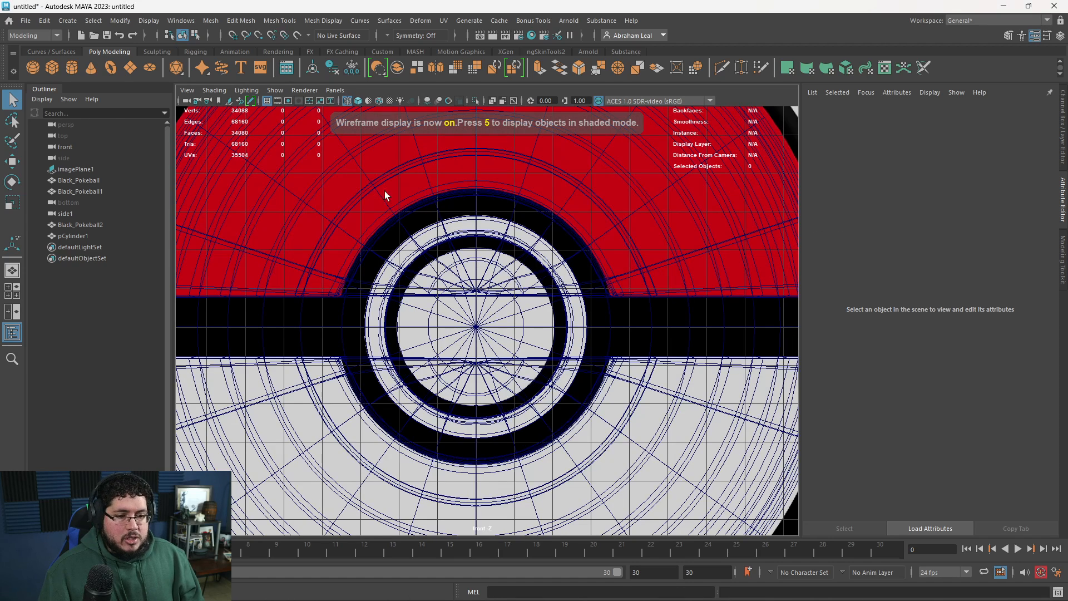
left_click(72, 68)
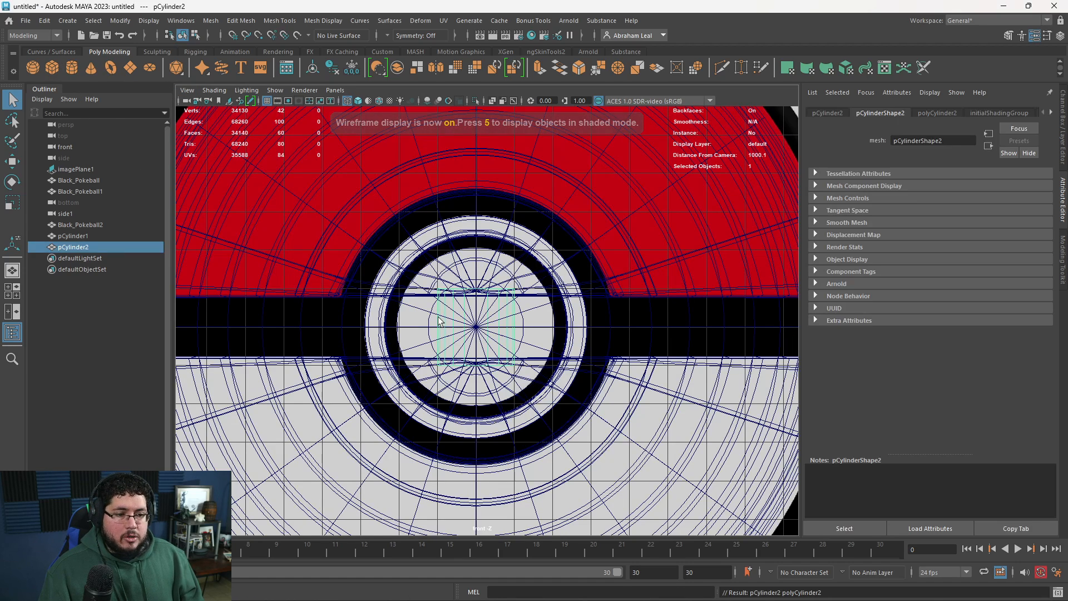
key("e")
key("ctrl+a")
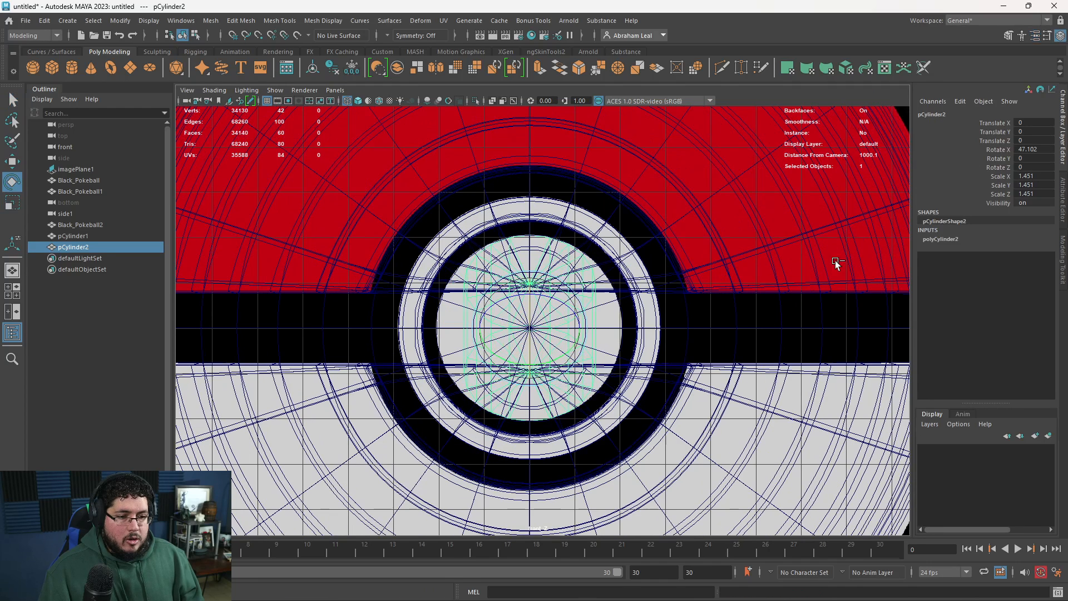
Set the new cylinder's Rotate X to 90 so its cap faces the front.
left_click(1035, 147)
type("90")
key("Return")
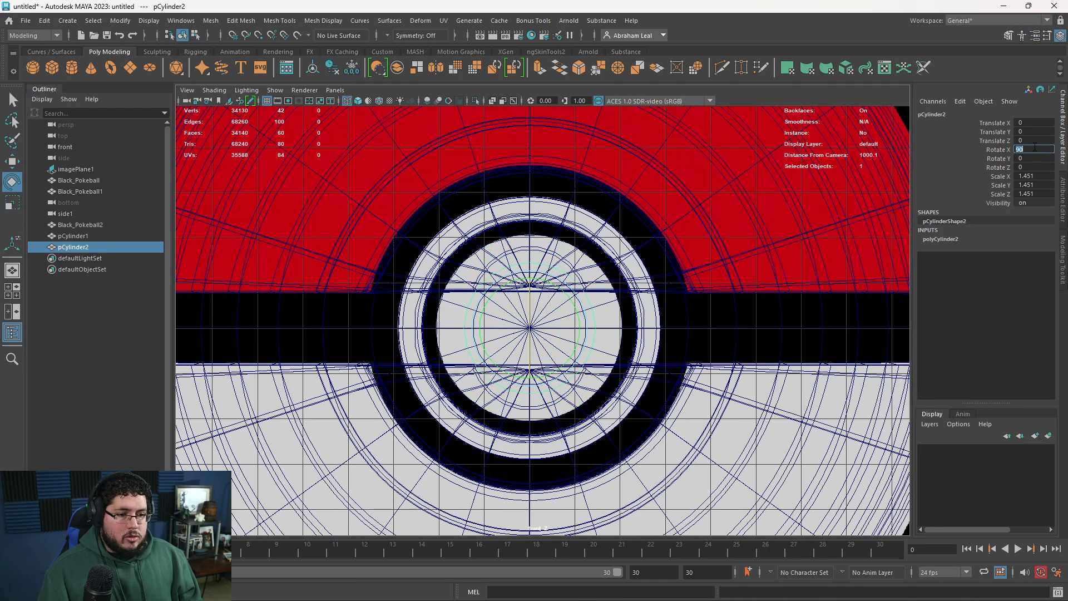
left_click(730, 305)
key("space")
left_click_drag(730, 305, 336, 271)
left_click(339, 268)
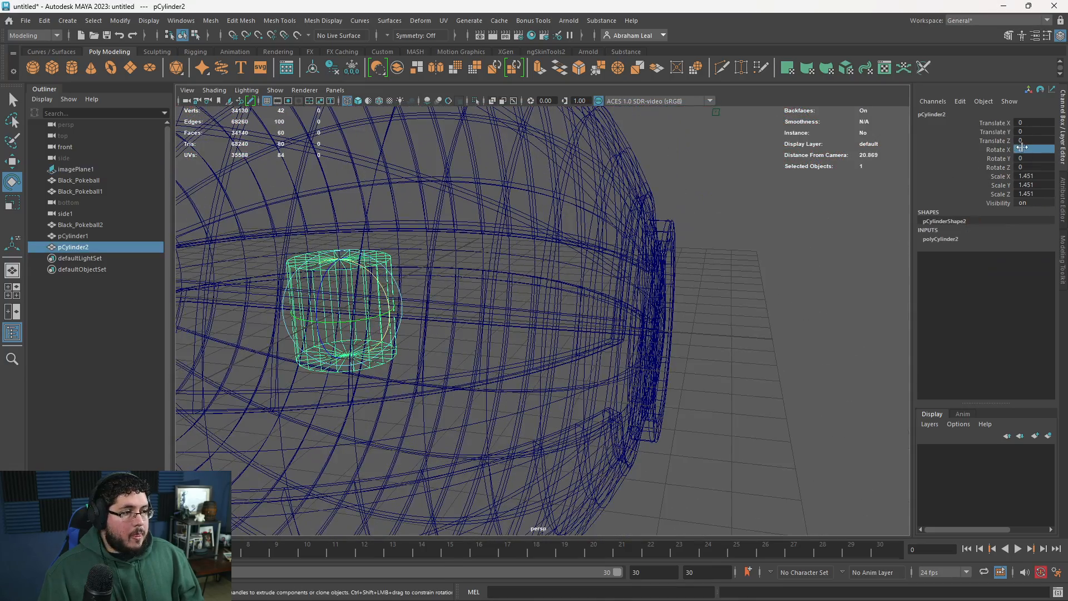
type("90")
key("Return")
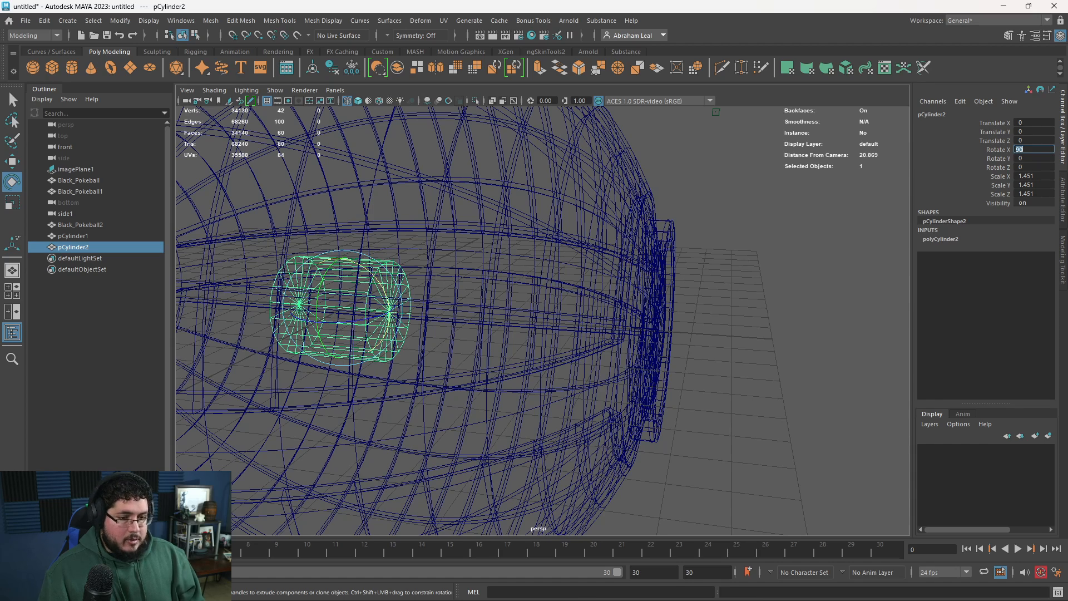
Move the new cylinder forward to Z 9.314 and flatten it to a Y scale of 0.691.
left_click(816, 294)
left_click(377, 286)
key("w")
left_click_drag(392, 312, 704, 336)
key("r")
key("w")
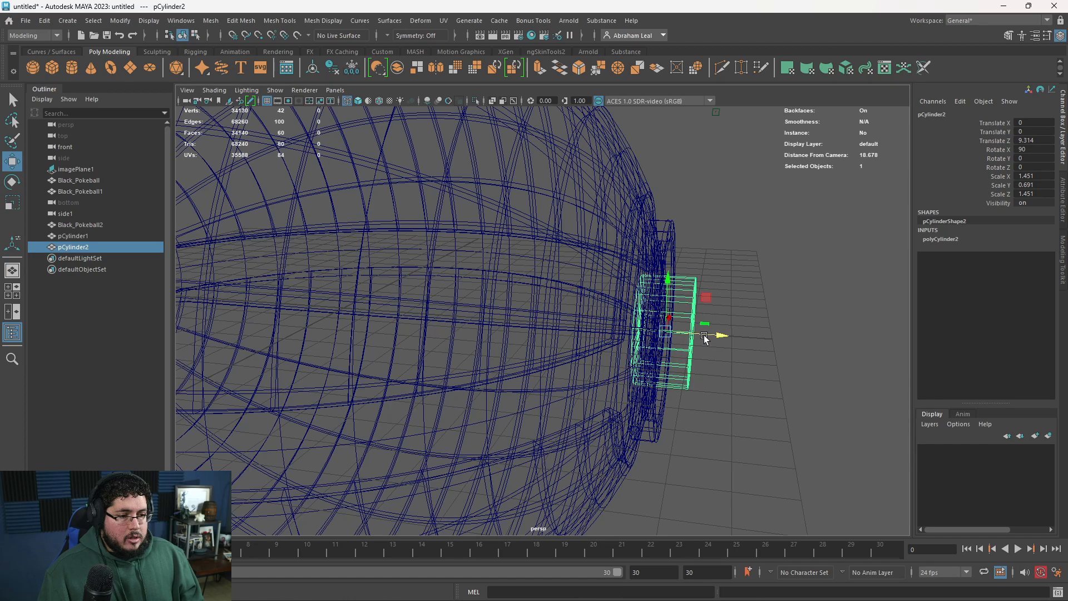
In shaded view, thin the cylinder to a Y scale of 0.406 and place it at Z 9.317.
key("4")
right_click_drag(713, 341, 735, 353, "alt")
key("5")
middle_click_drag(734, 353, 610, 362, "alt")
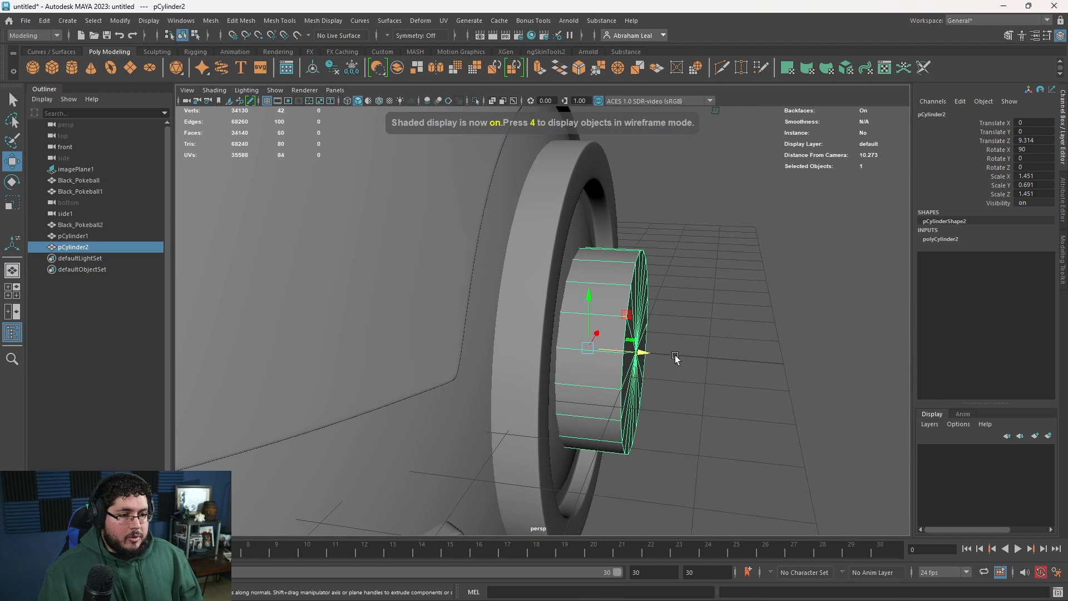
left_click_drag(642, 352, 665, 373)
key("r")
key("w")
key("r")
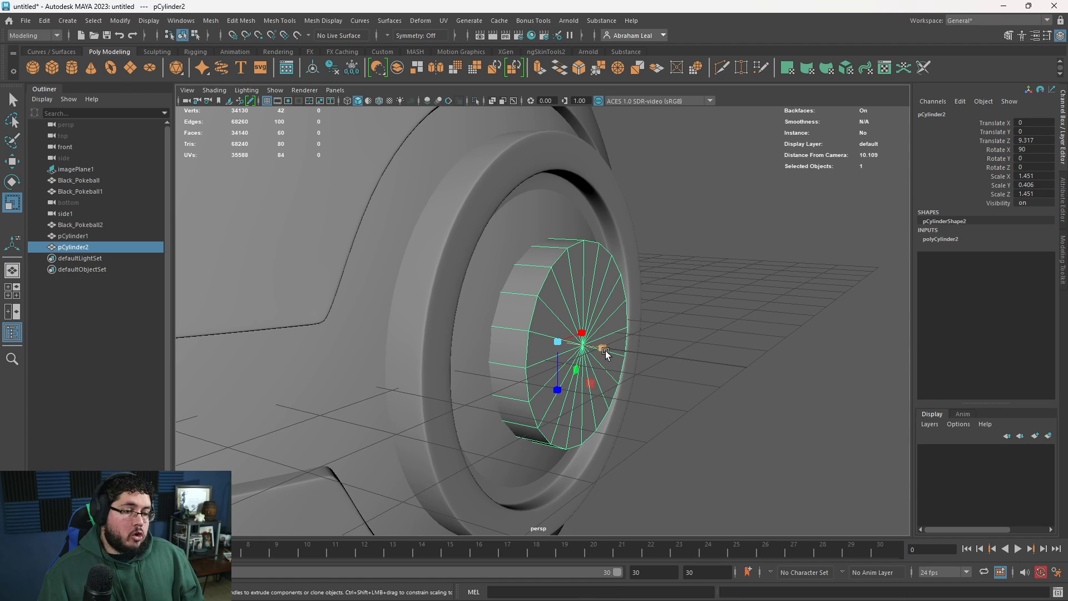
Widen the cylinder to an X and Z scale of 2.381 to fill the ring's recess.
left_click_drag(601, 346, 615, 291)
left_click(615, 292)
left_click(616, 292)
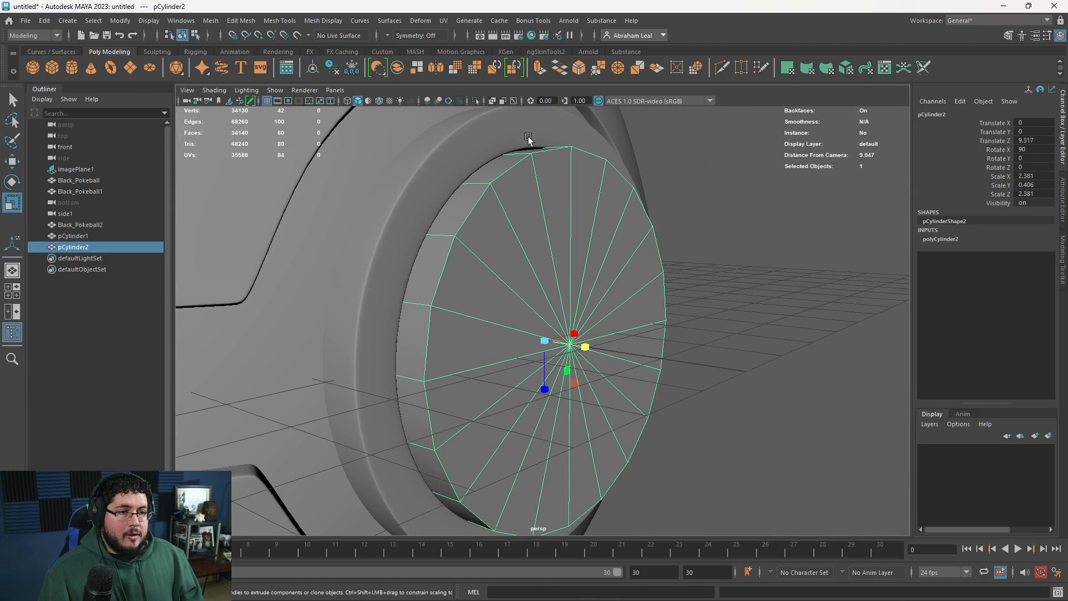
Isolate the button cylinder, bevel both rim edge loops with fraction 0.45 and 2 segments, and preview it smoothed.
left_click(475, 101)
key("F10")
double_click(505, 179)
left_click_drag(505, 179, 560, 193, "alt")
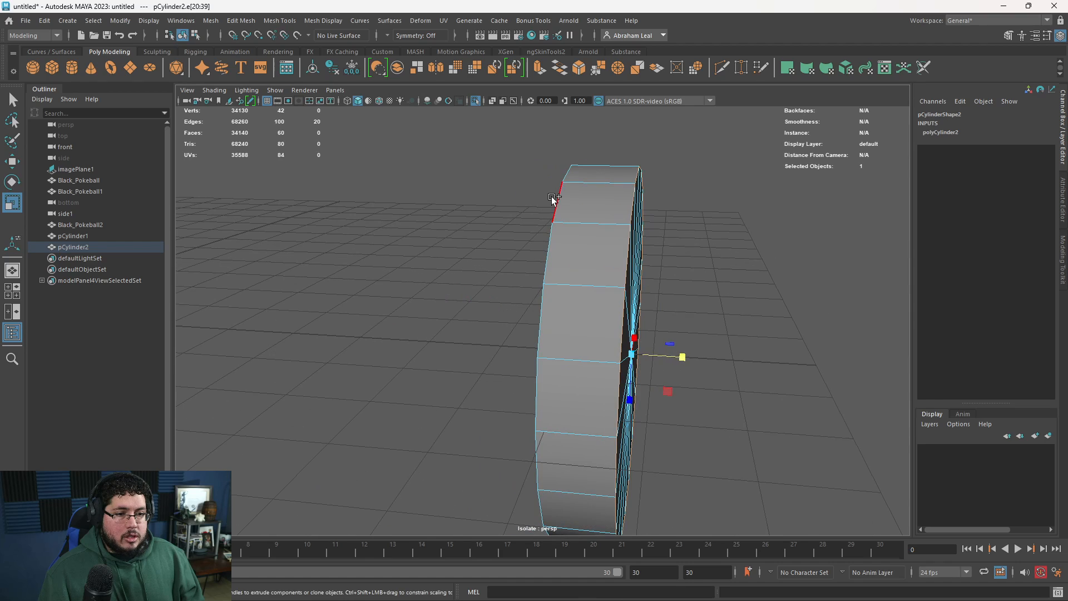
left_click(579, 68)
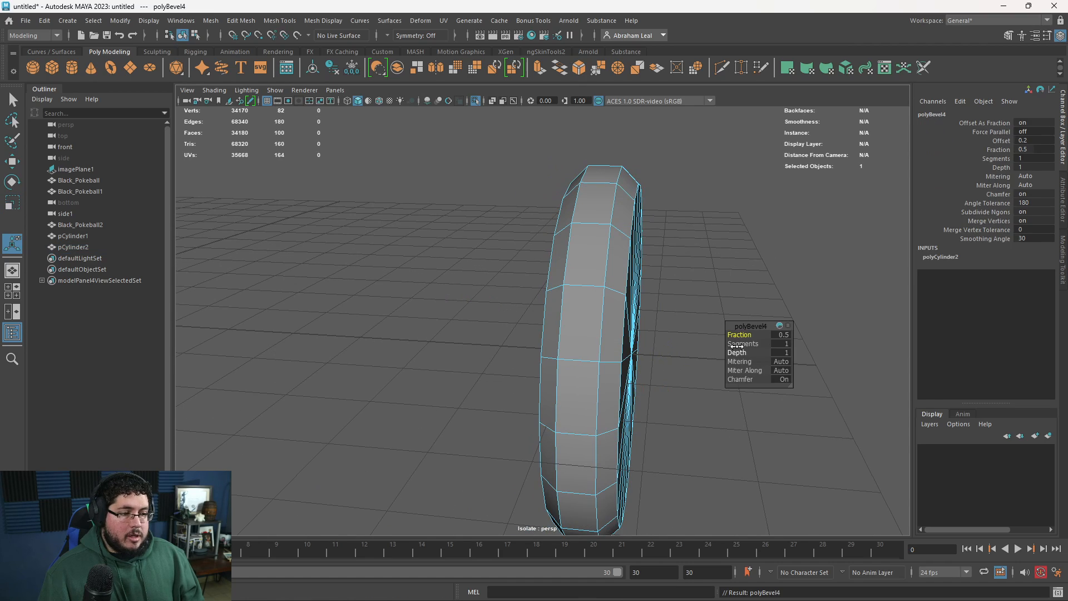
left_click_drag(737, 345, 738, 343)
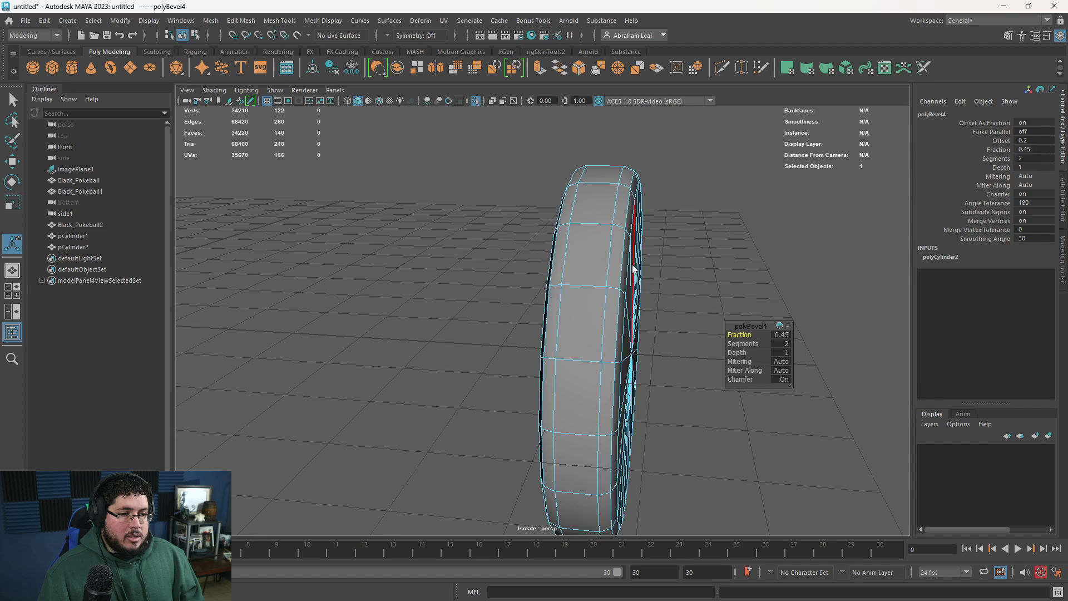
left_click(668, 294)
left_click_drag(726, 311, 630, 286, "alt")
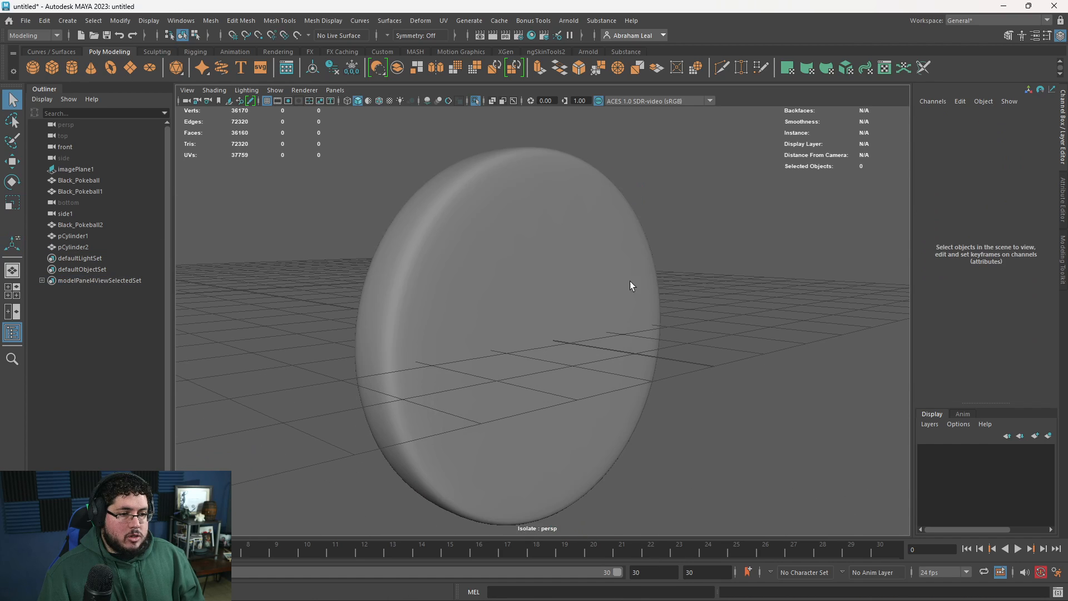
Show the full scene again and enlarge the button to an X and Z scale of 2.424.
left_click(475, 101)
left_click_drag(577, 227, 534, 267, "alt")
left_click(513, 273)
key("r")
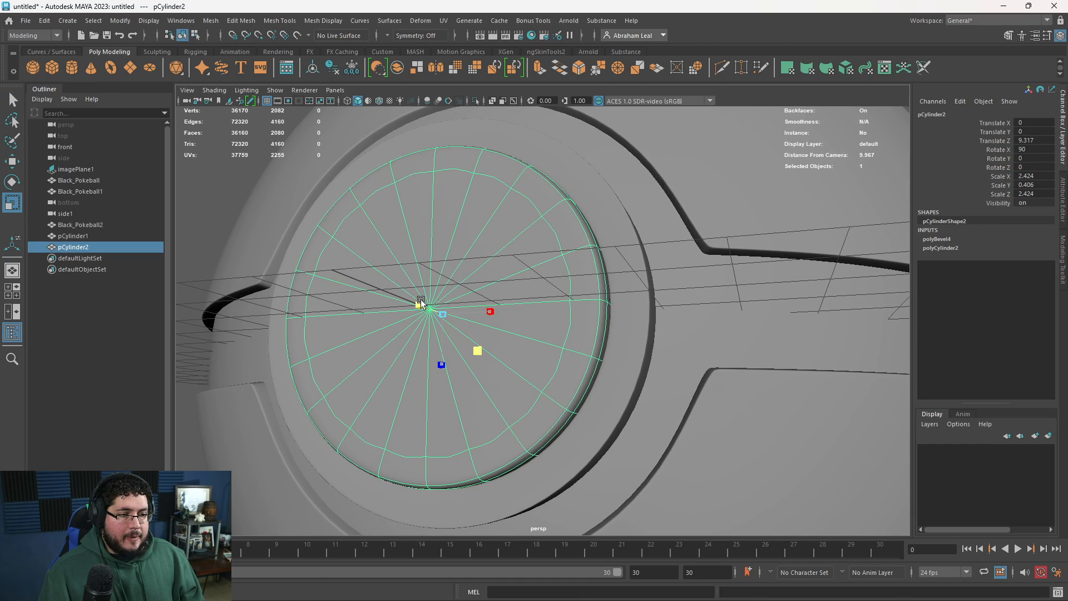
Examine the whole ball in perspective and front views and compare it with the pokeball reference images in the browser.
left_click_drag(461, 307, 601, 334, "alt")
left_click(687, 311)
right_click_drag(668, 289, 372, 290, "alt")
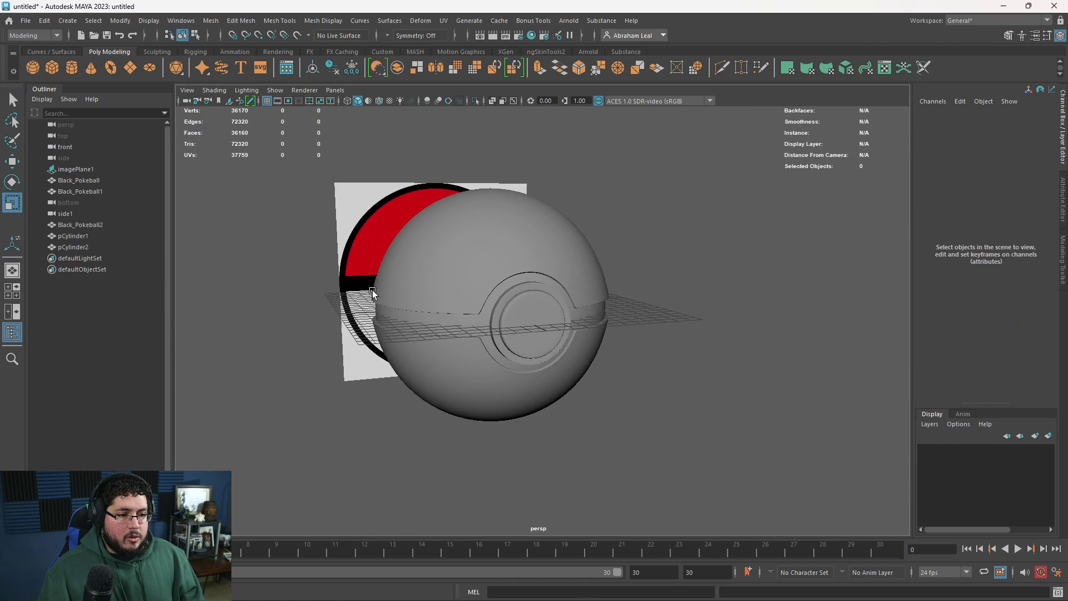
left_click_drag(372, 290, 476, 330, "alt")
key("space")
scroll(472, 318, "down", 5)
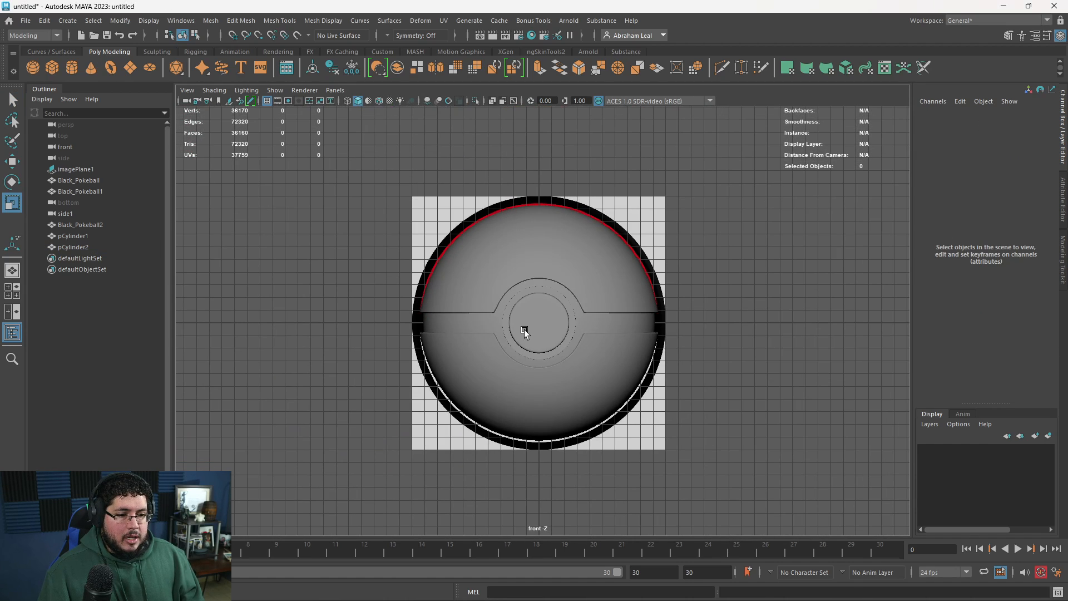
key("alt+Tab")
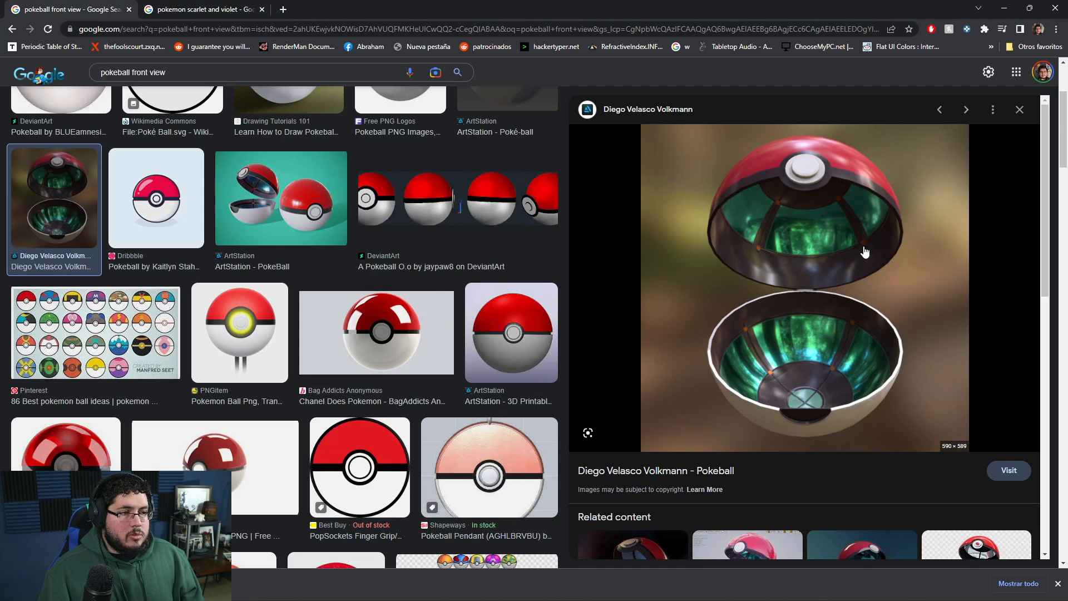
key("alt+Tab")
scroll(724, 334, "up", 5)
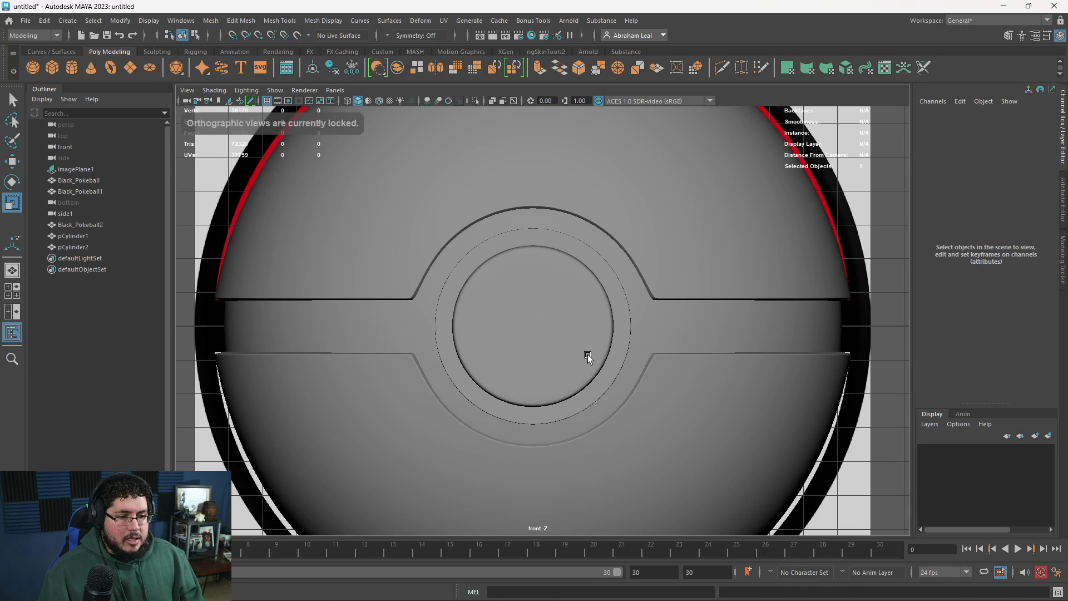
Inspect the button ring in perspective and switch to the browser to study the open pokeball reference.
left_click(553, 337)
key("space")
mouse_move(519, 336)
left_mouse_down()
mouse_move(520, 306)
mouse_move(531, 341)
left_mouse_up()
right_click_drag(548, 347, 651, 412, "alt")
left_click_drag(650, 413, 609, 306, "alt")
key("space")
key("space")
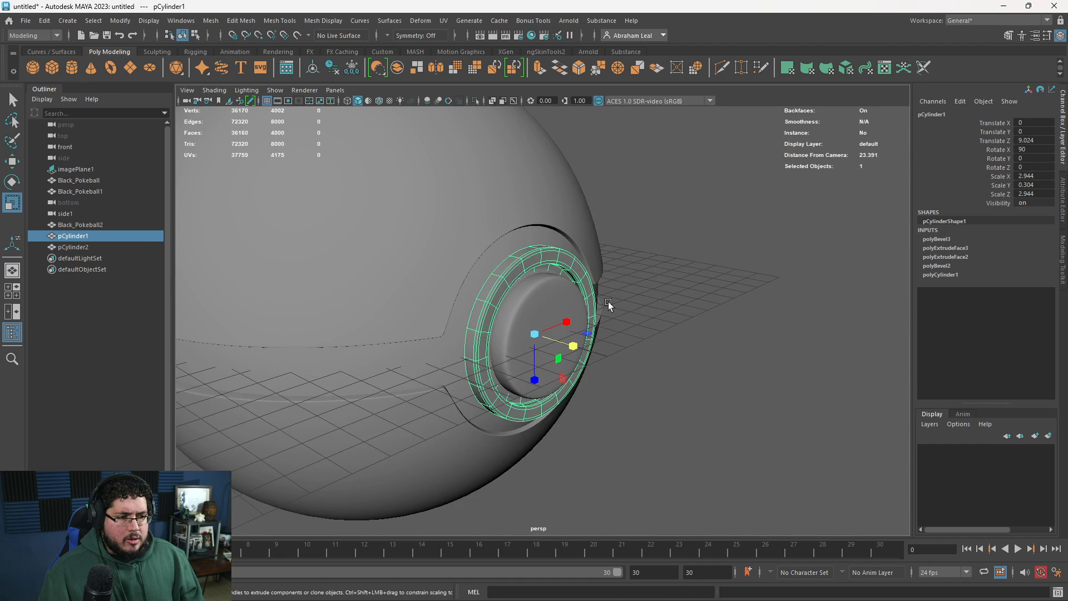
key("alt+Tab")
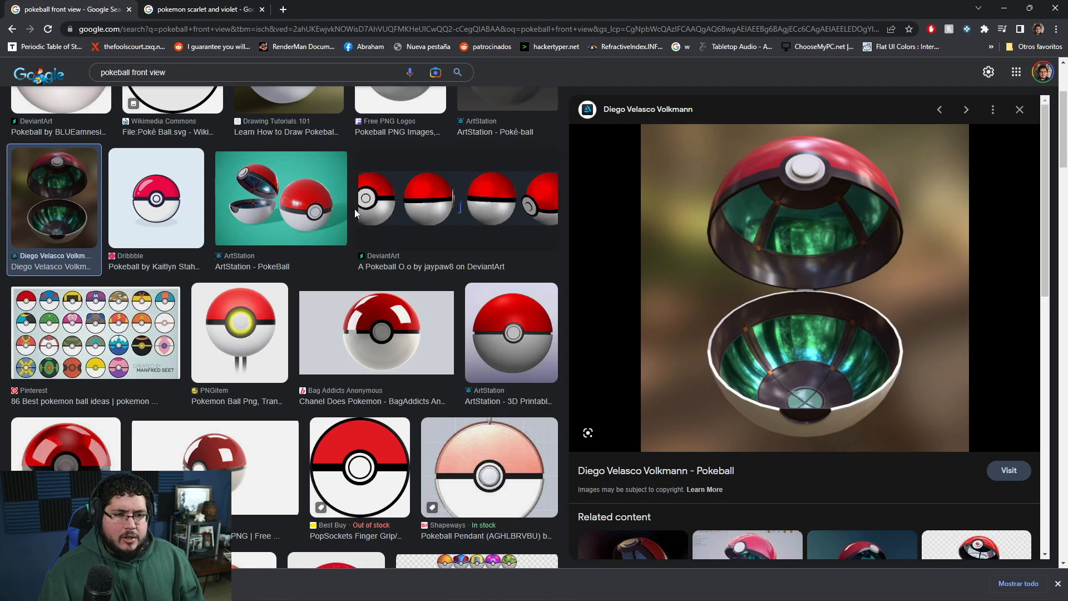
In the browser's image results, examine the Pokéball reference with the glowing yellow ring around its button.
key("alt+Tab")
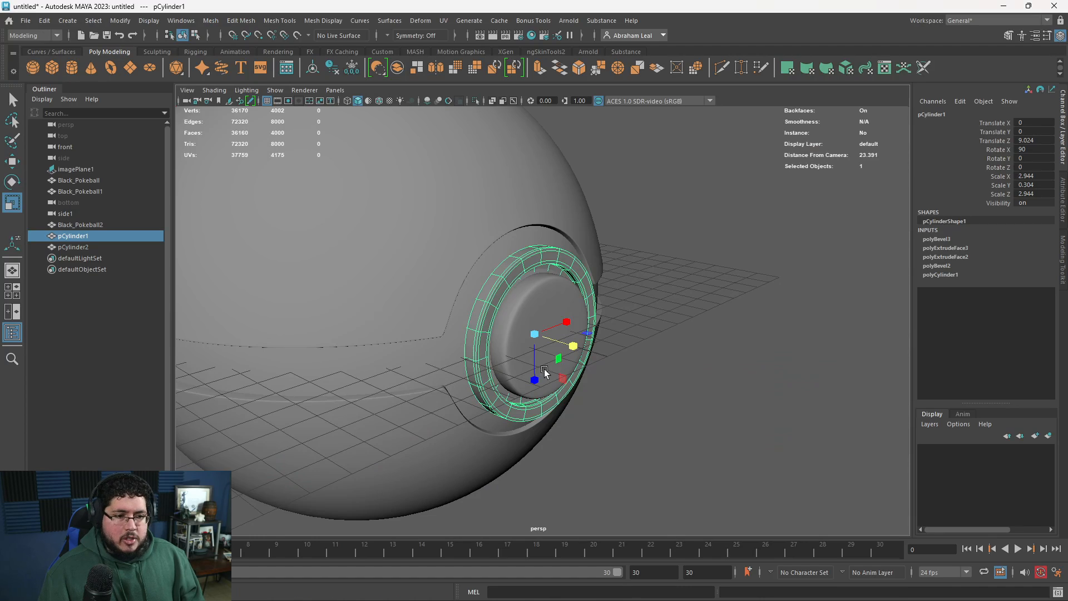
left_click_drag(546, 375, 623, 407, "alt")
key("alt+Tab")
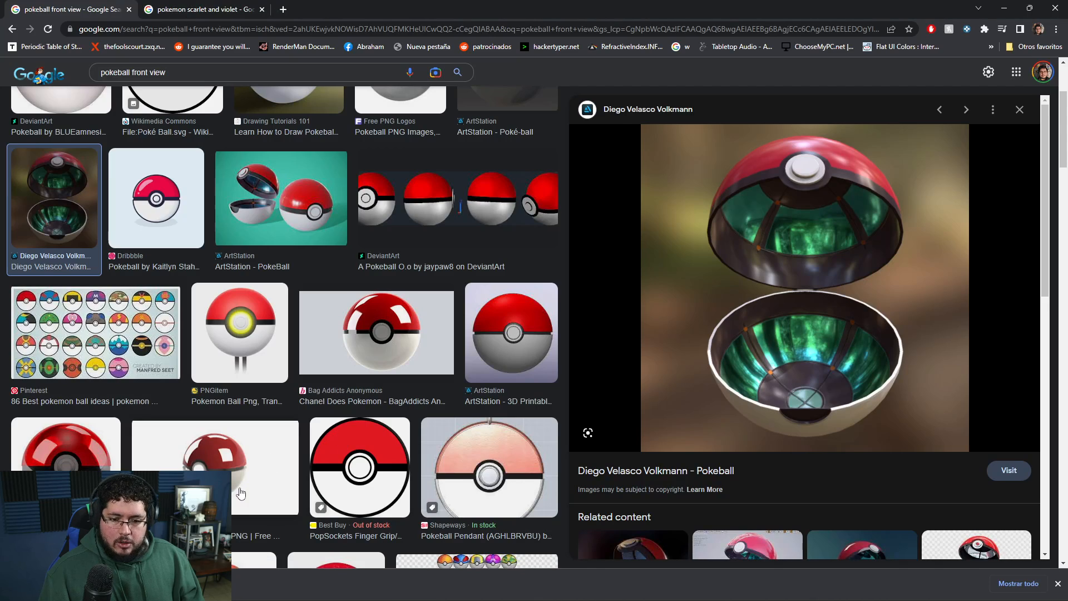
left_click(280, 331)
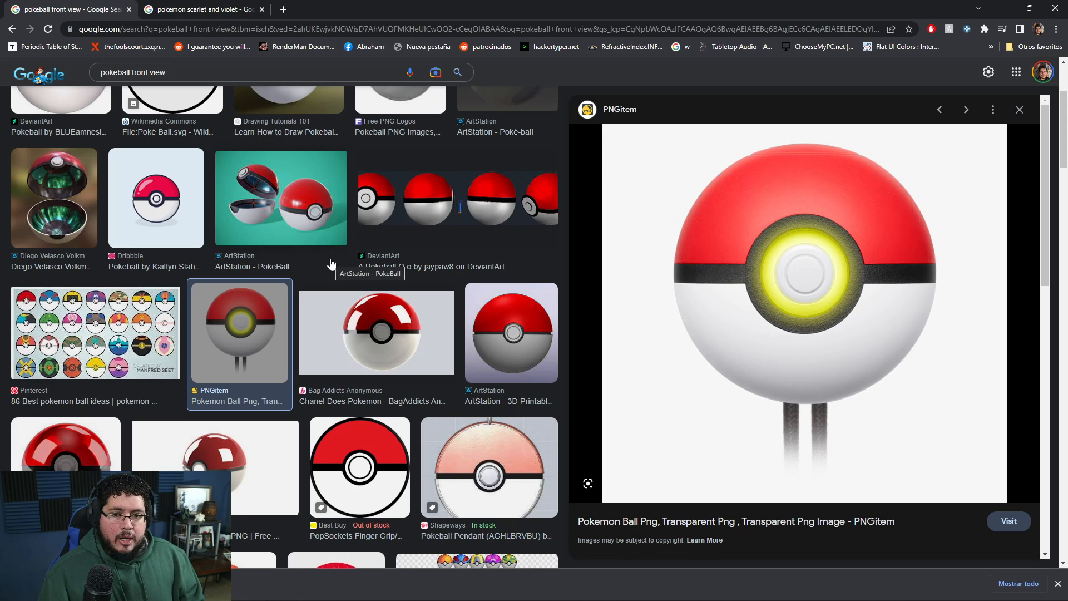
scroll(331, 263, "up", 3)
left_click(401, 229)
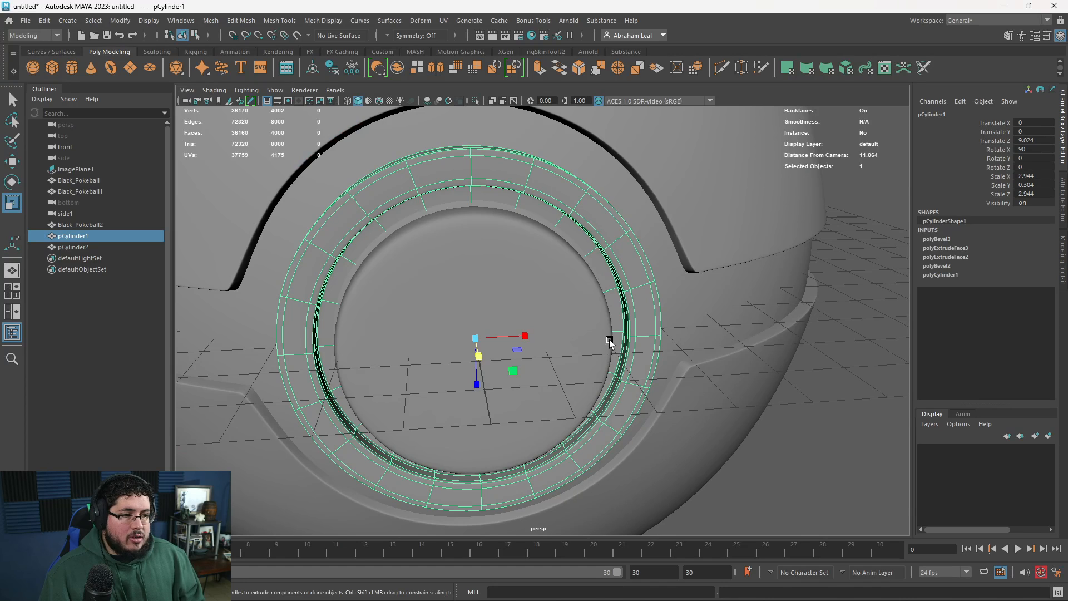
Back in Maya, create a polygon torus and move it out in front of the ball's button to about 13 on Z.
left_click_drag(612, 341, 538, 299, "alt")
left_click_drag(537, 360, 543, 365, "ctrl")
left_click(769, 349)
left_click_drag(769, 348, 615, 318, "alt")
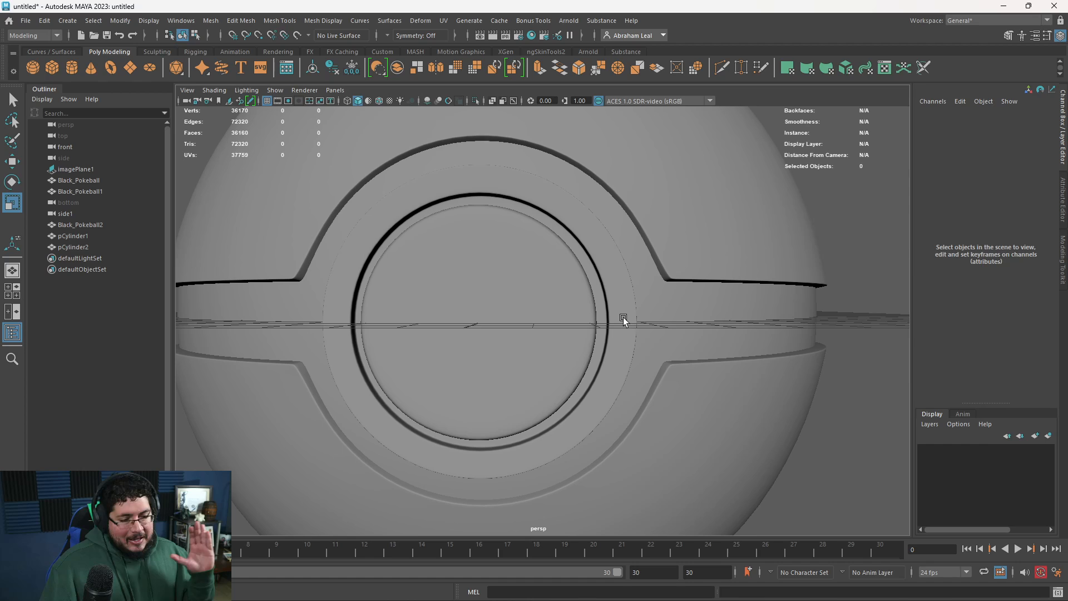
left_click_drag(603, 307, 514, 280, "alt")
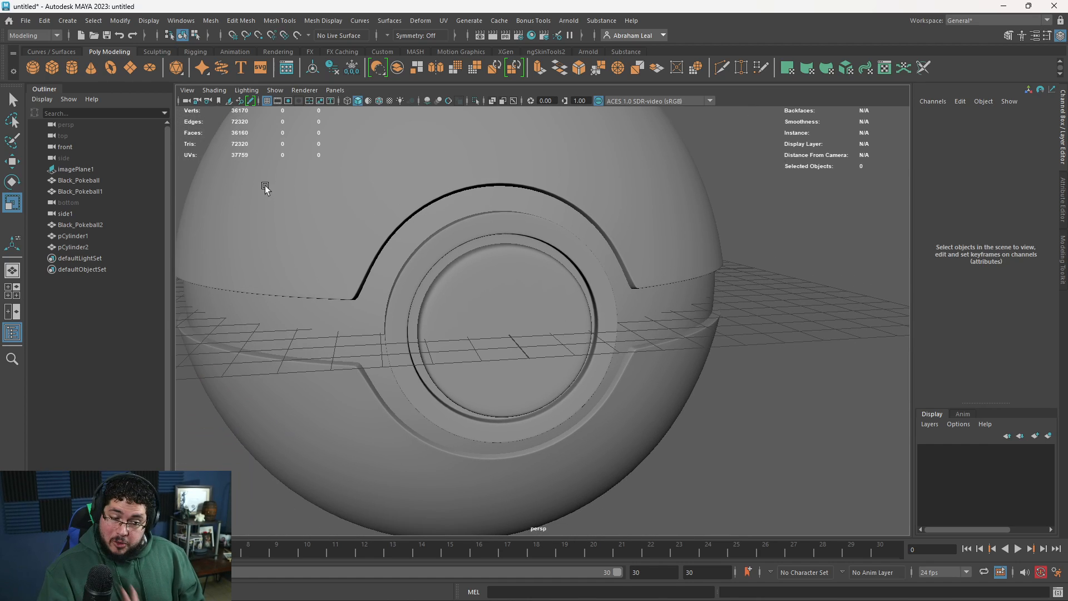
key("w")
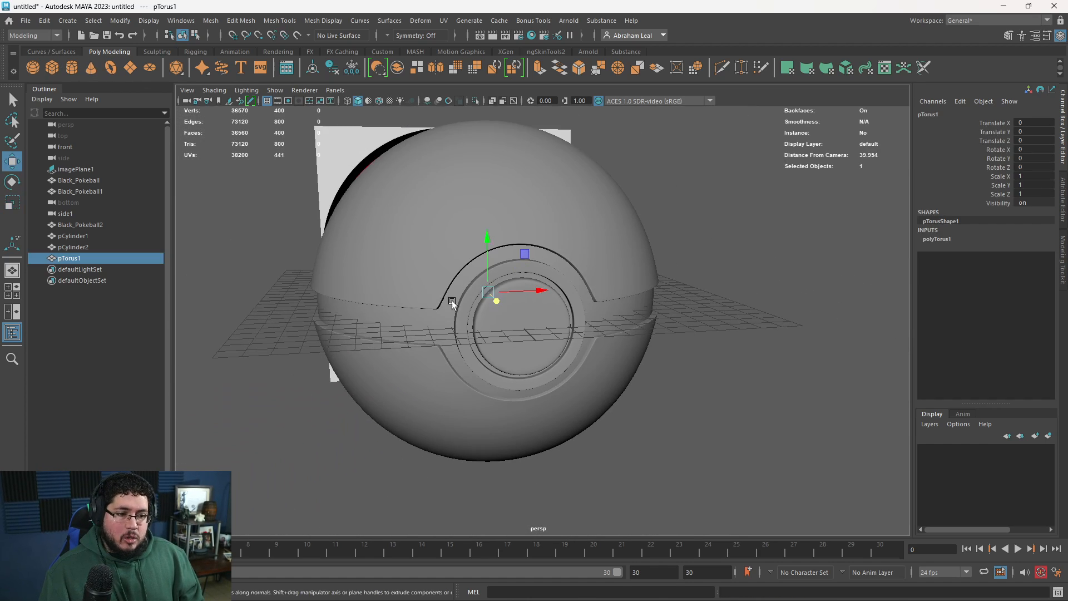
left_click_drag(451, 301, 546, 346, "alt")
left_click_drag(459, 299, 640, 378)
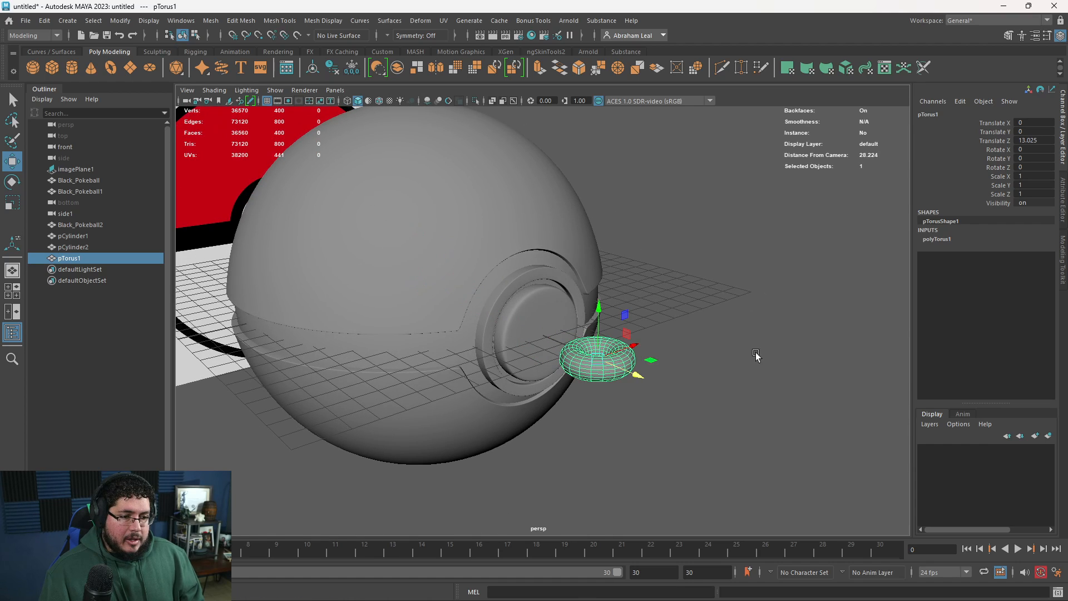
Turn the torus into a thin ring with a radius of 1.94 and a section radius of 0.1.
key("ctrl+a")
key("ctrl+a")
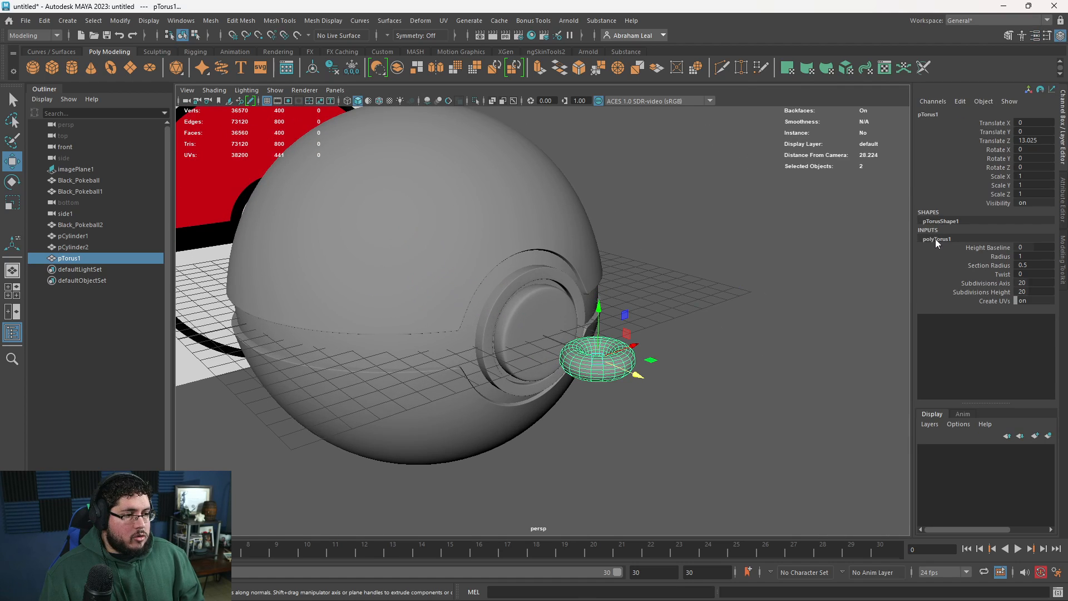
left_click(986, 263)
middle_click_drag(823, 278, 880, 278)
middle_click_drag(798, 296, 768, 297)
scroll(749, 310, "up", 3)
Rotate the ring to exactly 90 degrees on X so it faces the front of the ball.
key("e")
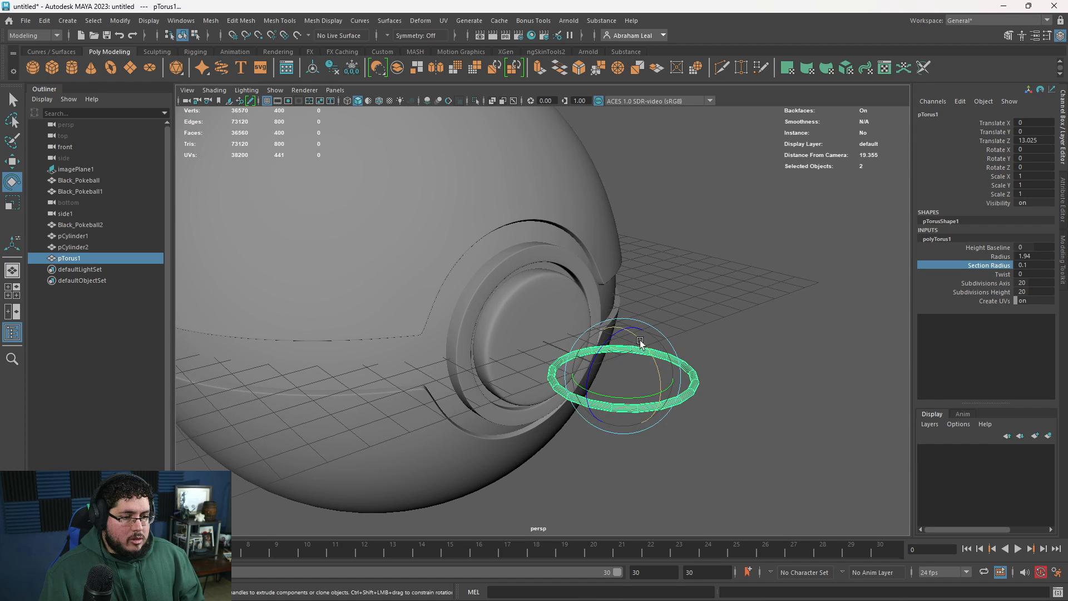
left_click_drag(651, 359, 658, 382)
double_click(1027, 149)
type("9")
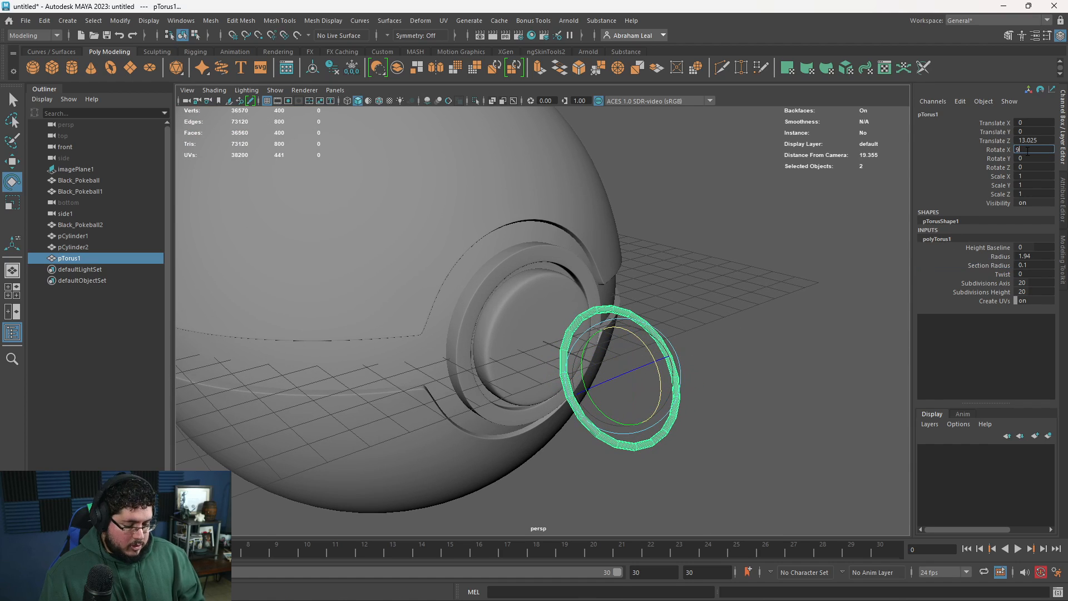
type("0")
key("Return")
Move the ring back around the button to about 9.26 on Z and scale it uniformly to about 1.155.
left_click_drag(685, 267, 724, 263, "alt")
left_click_drag(692, 423, 571, 394)
key("r")
left_click_drag(543, 350, 500, 320)
scroll(495, 332, "up", 3)
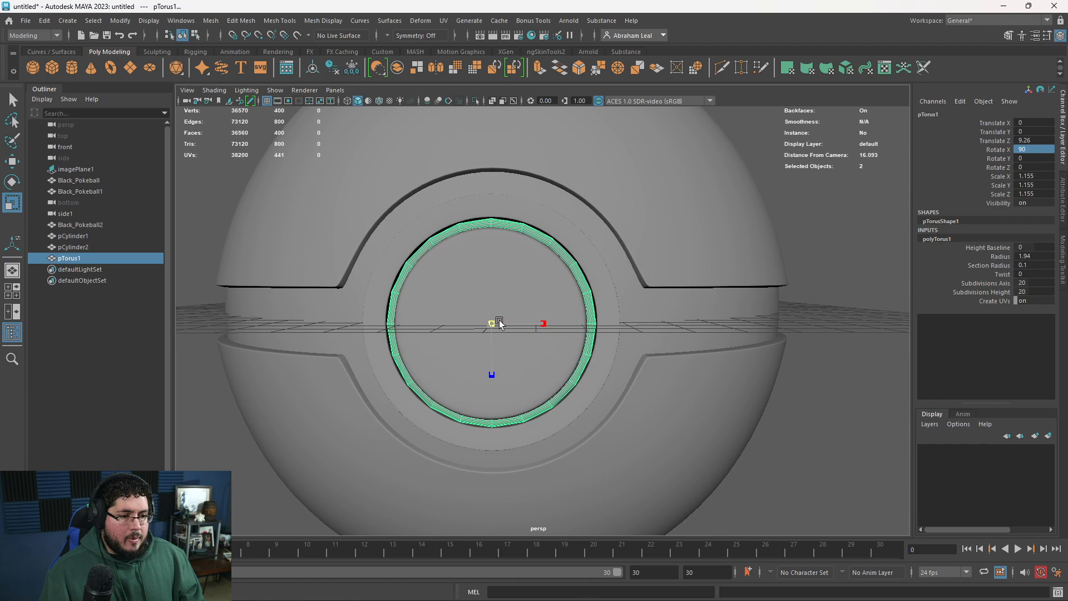
Thicken the ring to a section radius of 0.14 and turn on its smooth mesh preview.
left_click_drag(711, 291, 790, 278, "alt")
left_click(995, 256)
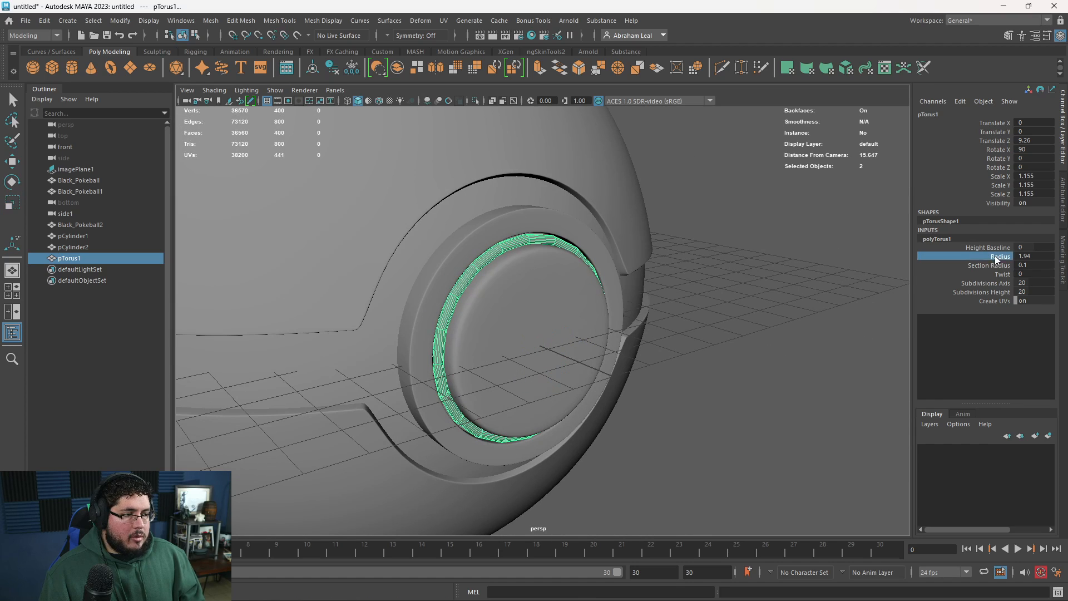
left_click(966, 266)
mouse_move(822, 278)
middle_mouse_down()
mouse_move(832, 278)
mouse_move(813, 278)
middle_mouse_up()
key("3")
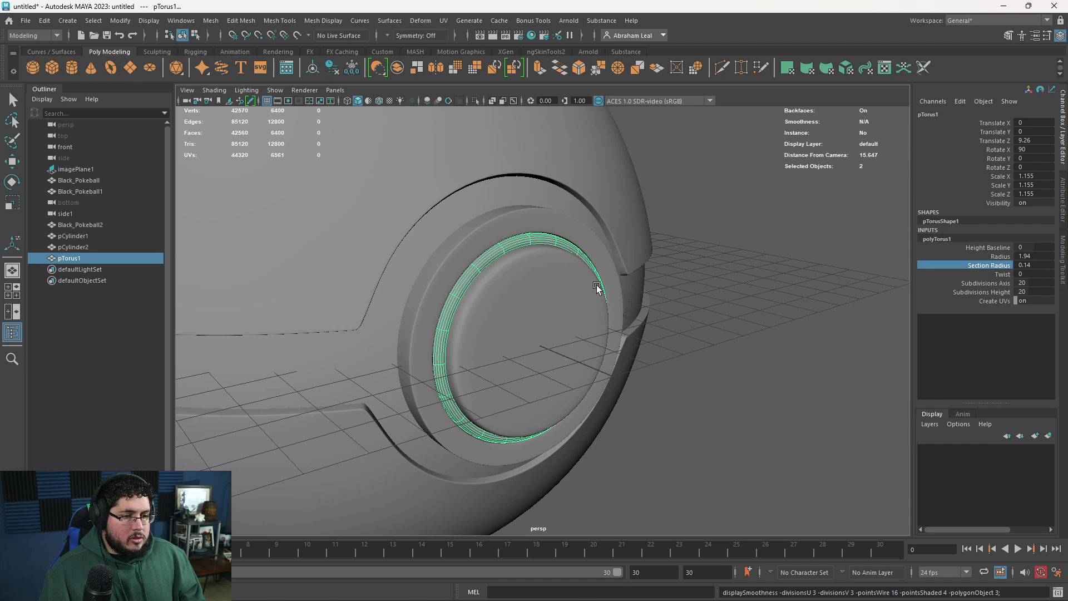
Push only the ring deeper into the gap around the button, to about 9.058 on Z.
left_click(675, 223)
left_click(543, 243)
key("r")
left_click_drag(544, 249, 612, 320, "alt")
key("w")
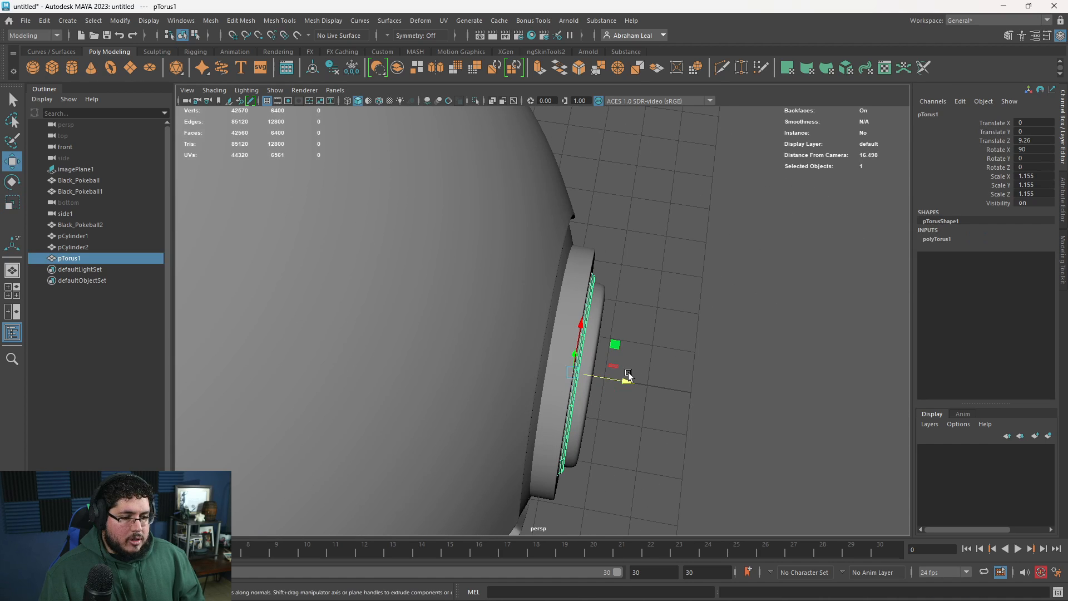
left_click_drag(627, 378, 622, 381)
left_click_drag(673, 392, 647, 358, "alt")
right_click_drag(647, 357, 675, 356, "alt")
mouse_move(592, 365)
left_mouse_down()
mouse_move(563, 363)
mouse_move(578, 366)
left_mouse_up()
left_click(735, 340)
left_click_drag(736, 338, 565, 311, "alt")
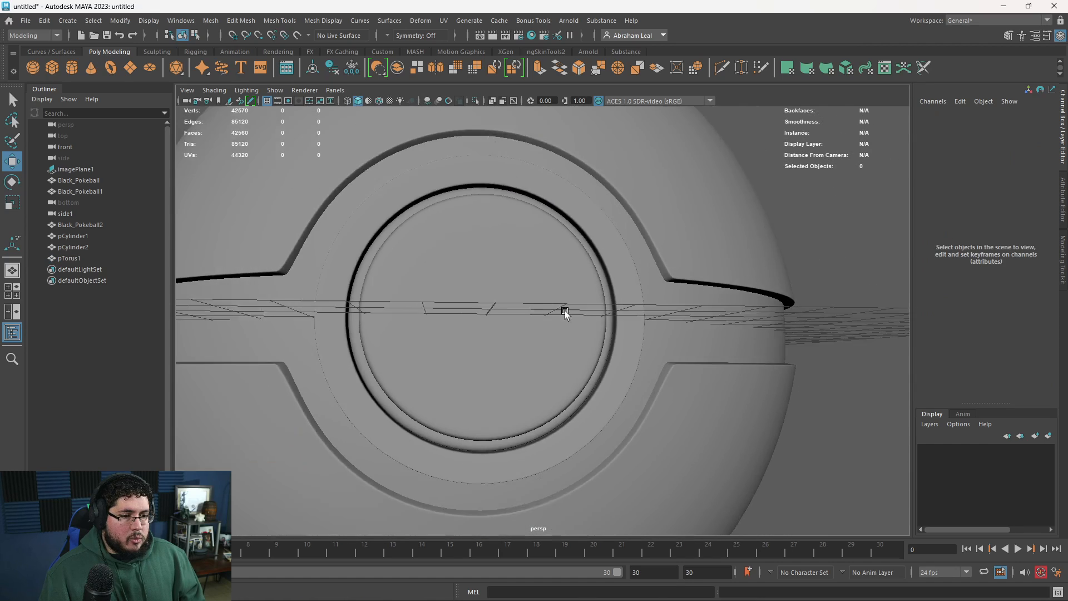
Nudge the ring slightly outward from its recess to about 9.112 on Z and deselect it.
right_click_drag(565, 311, 634, 379, "alt")
left_click_drag(634, 378, 569, 329, "alt")
left_click(569, 329)
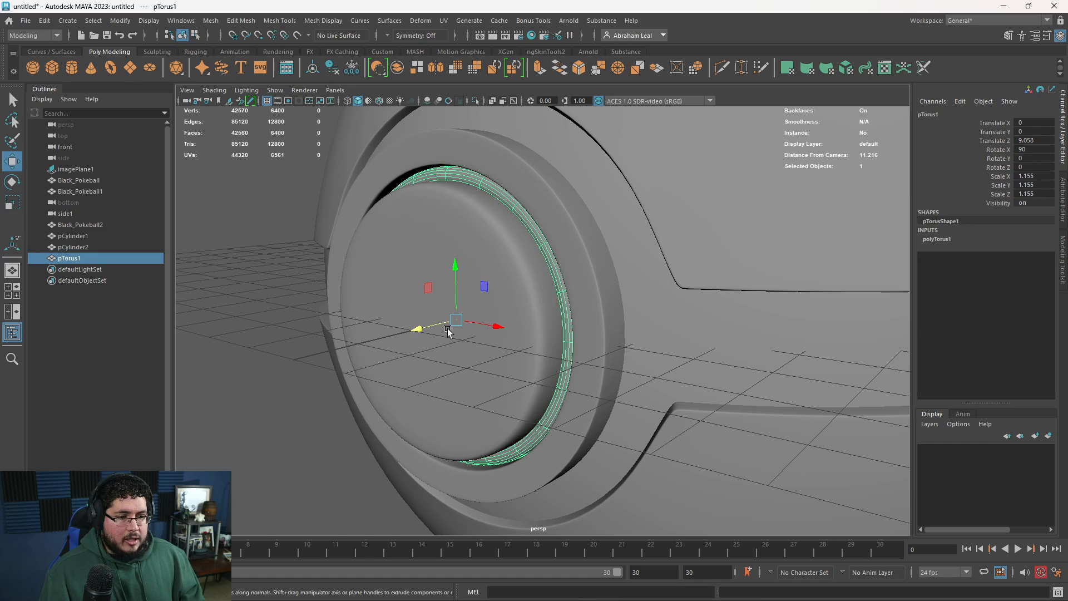
left_click_drag(422, 328, 419, 328)
left_click(252, 419)
right_click_drag(252, 419, 235, 325, "alt")
left_click_drag(235, 327, 310, 322, "alt")
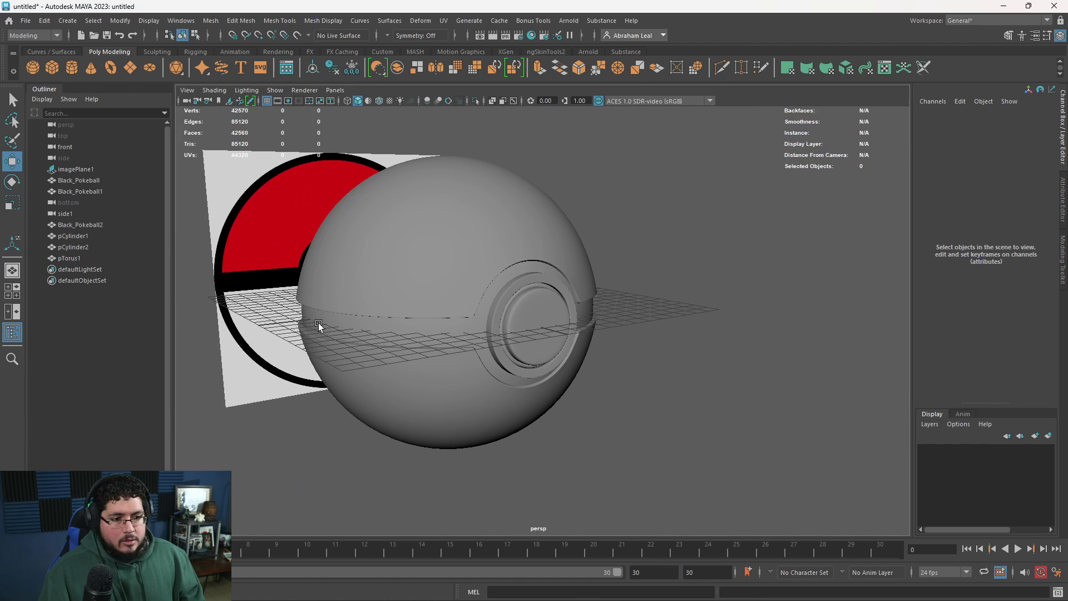
Examine the assembled ball from several sides and at different distances.
right_click_drag(653, 263, 508, 240, "alt")
left_click_drag(508, 241, 635, 251, "alt")
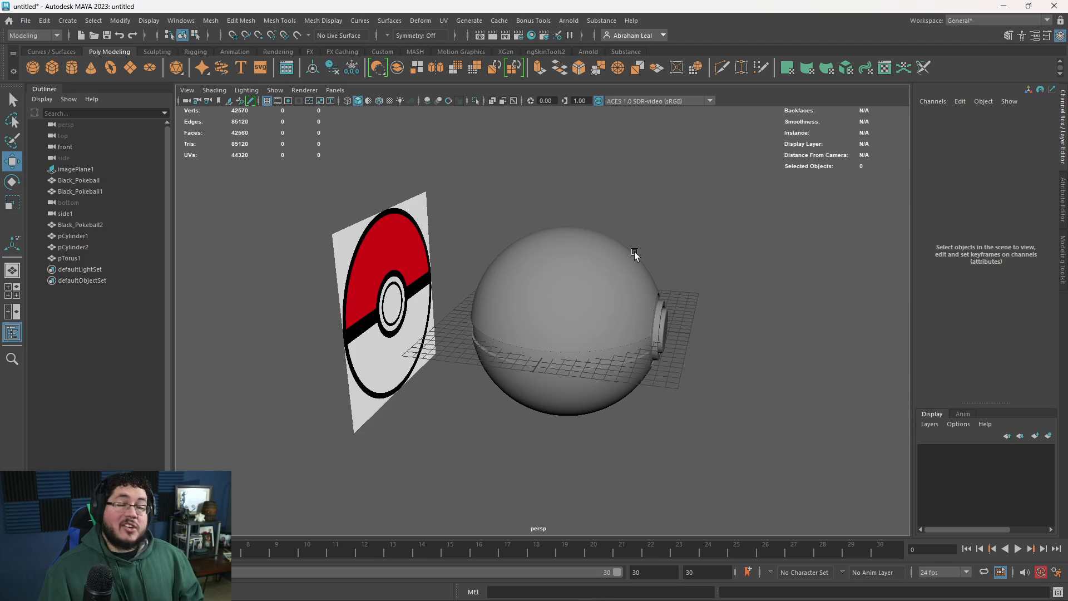
left_click_drag(635, 251, 555, 336, "alt")
scroll(568, 381, "up", 5)
left_click(471, 385)
scroll(403, 388, "down", 2)
left_click(392, 398)
scroll(409, 402, "down", 3)
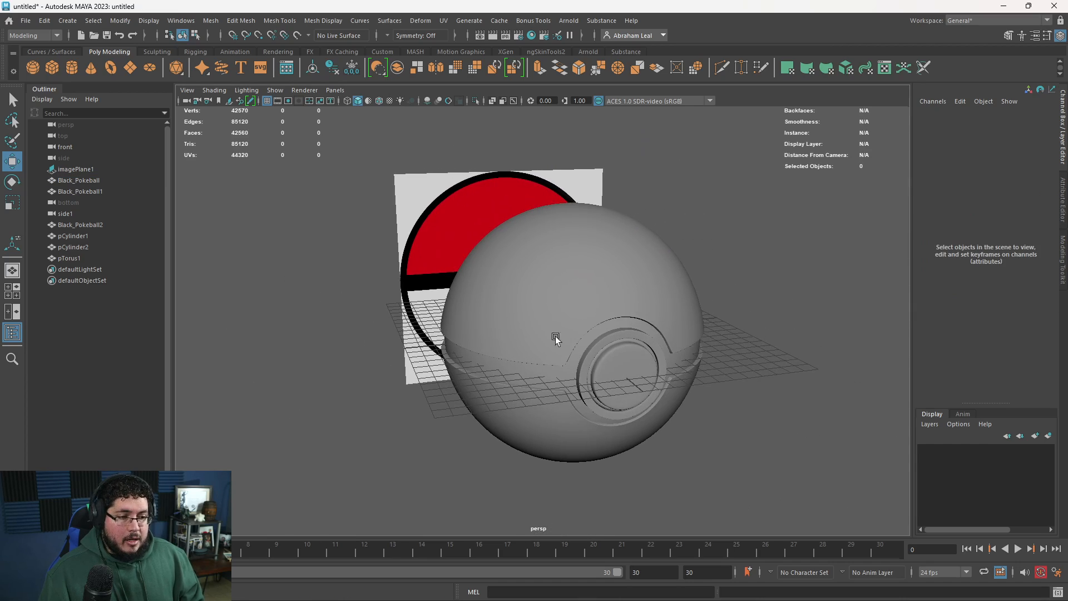
left_click(555, 337)
Delete the Pokéball reference image plane behind the model.
left_click_drag(734, 346, 593, 362, "alt")
left_click(349, 340)
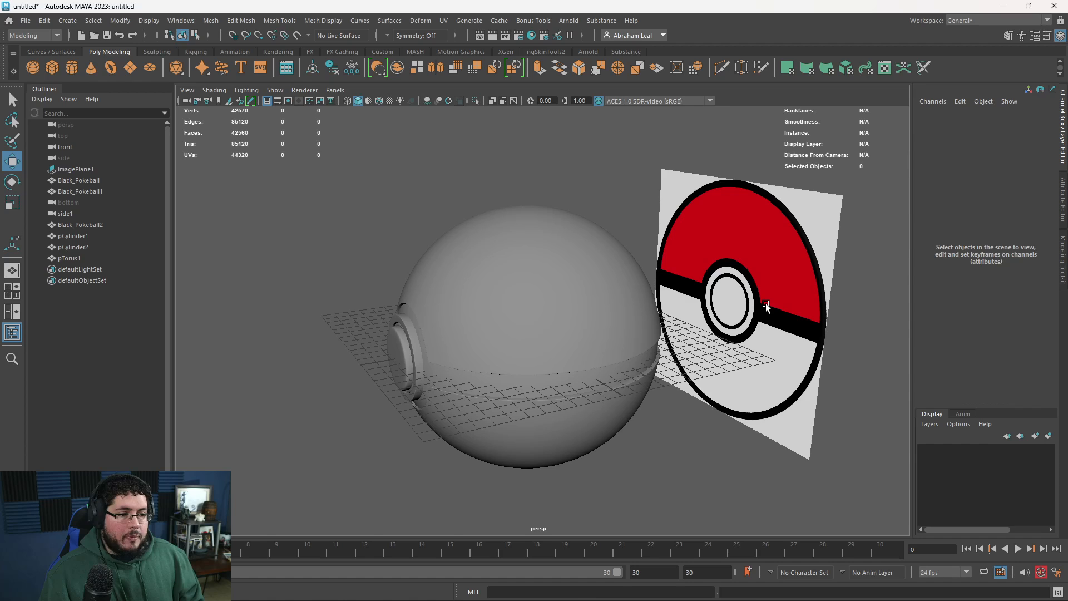
left_click(766, 306)
key("Delete")
Raise all the ball parts together above the grid to about 15.79 on Y.
left_click_drag(767, 306, 768, 227, "alt")
scroll(704, 248, "down", 3)
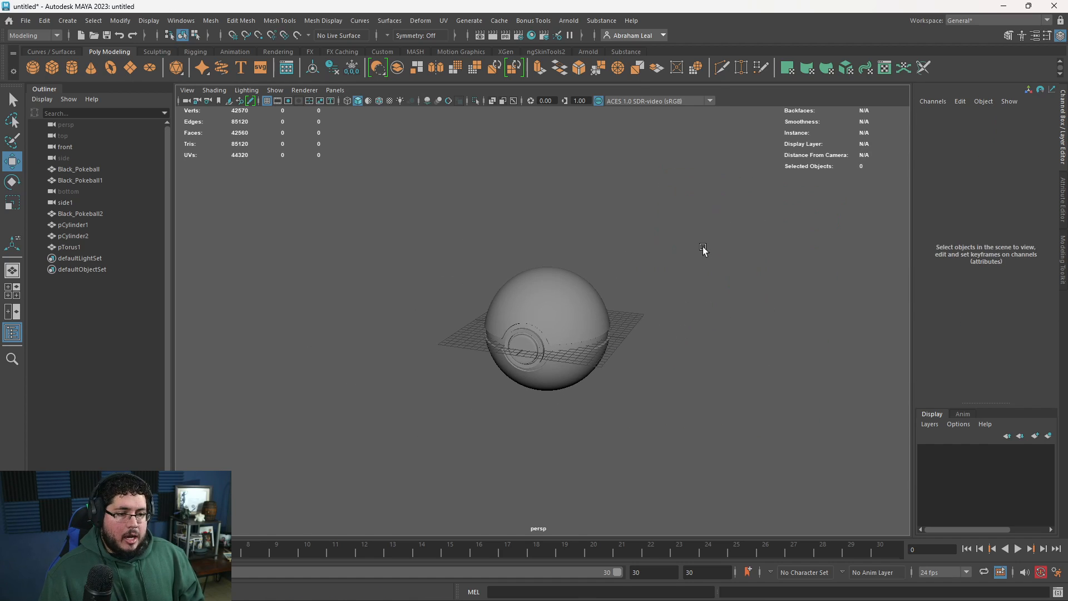
left_click_drag(700, 227, 445, 421)
left_click_drag(525, 296, 578, 222)
right_click_drag(578, 223, 626, 252, "alt")
middle_click_drag(626, 252, 629, 324, "alt")
right_click_drag(629, 324, 731, 386, "alt")
left_click(730, 385)
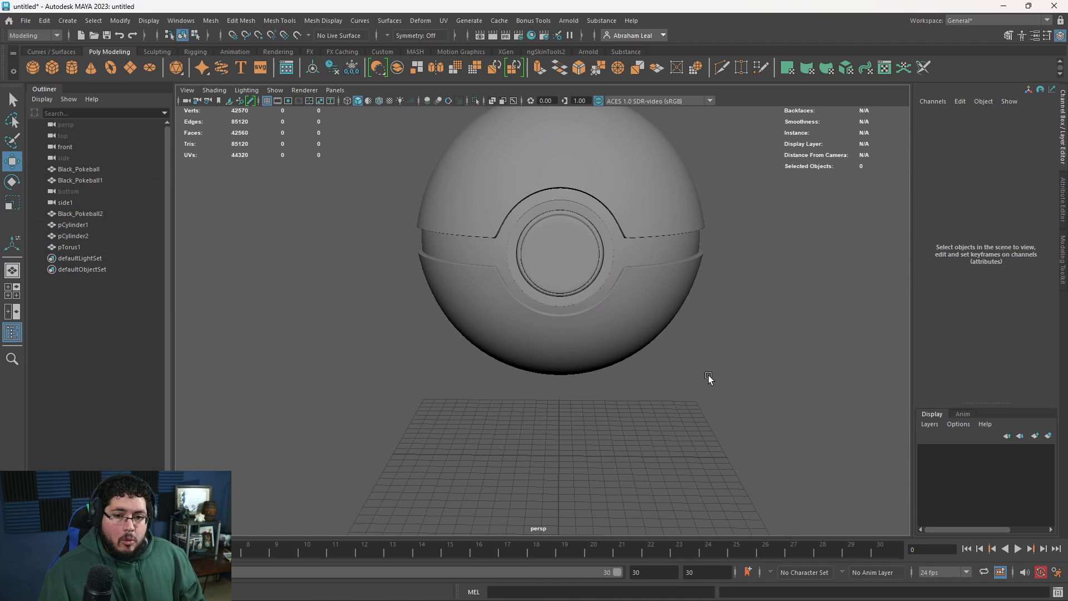
Group all the ball parts and name the group Pokeball.
left_click(648, 235)
right_click_drag(369, 282, 339, 330, "alt")
scroll(729, 192, "down", 4)
left_click_drag(736, 189, 431, 368)
key("ctrl+g")
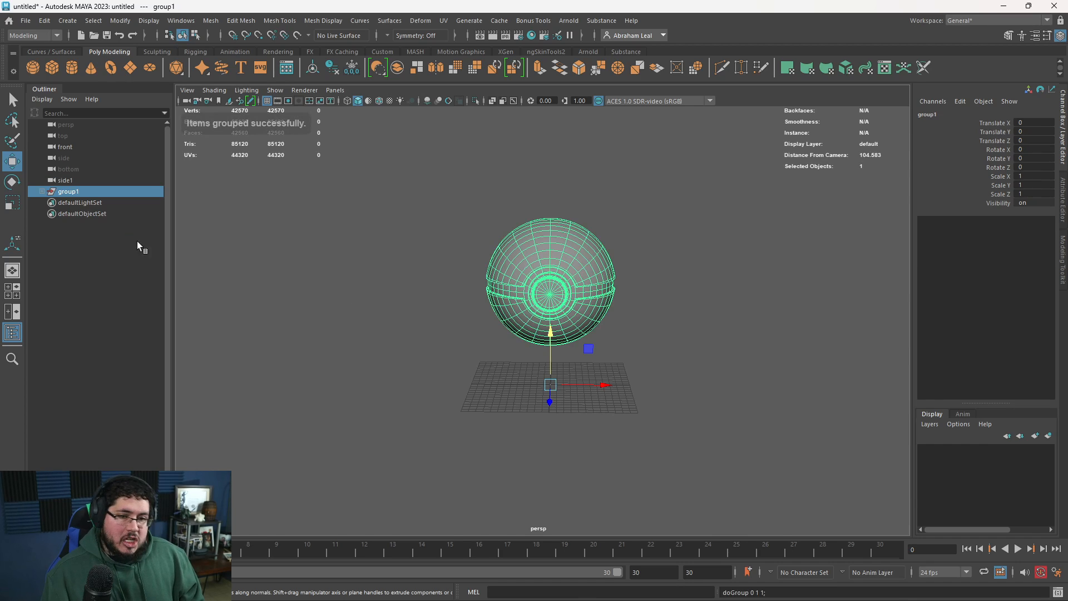
double_click(78, 192)
type("Poeka")
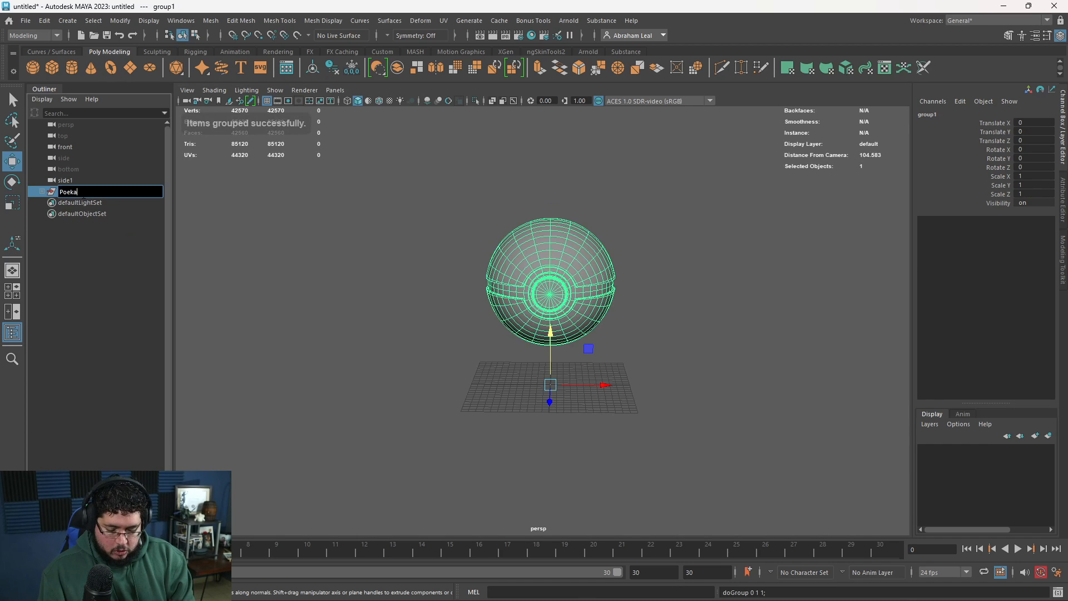
key("BackSpace")
key("BackSpace")
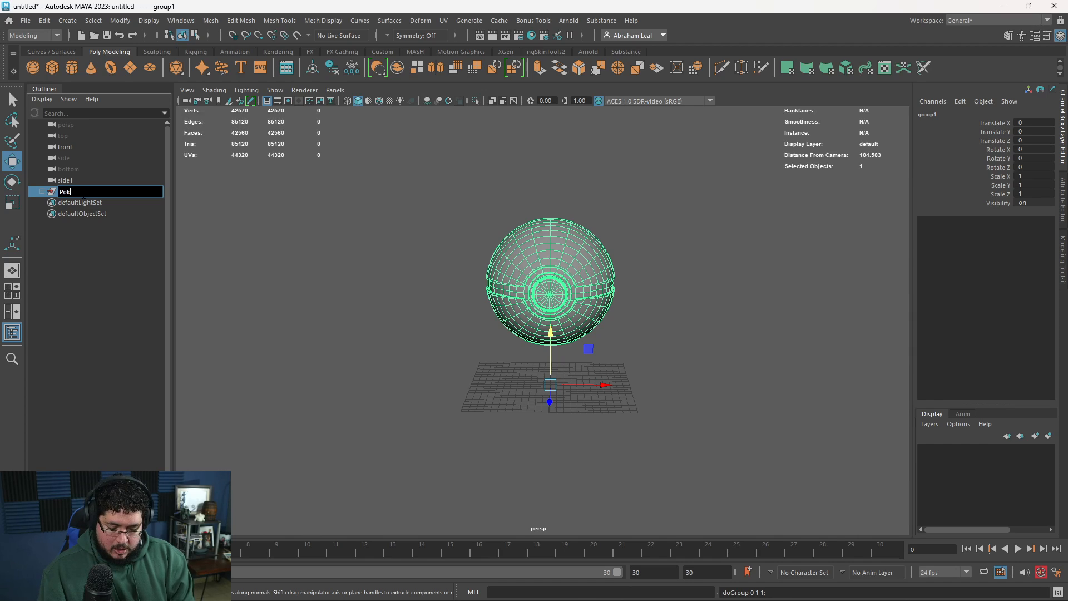
type("ball")
key("Return")
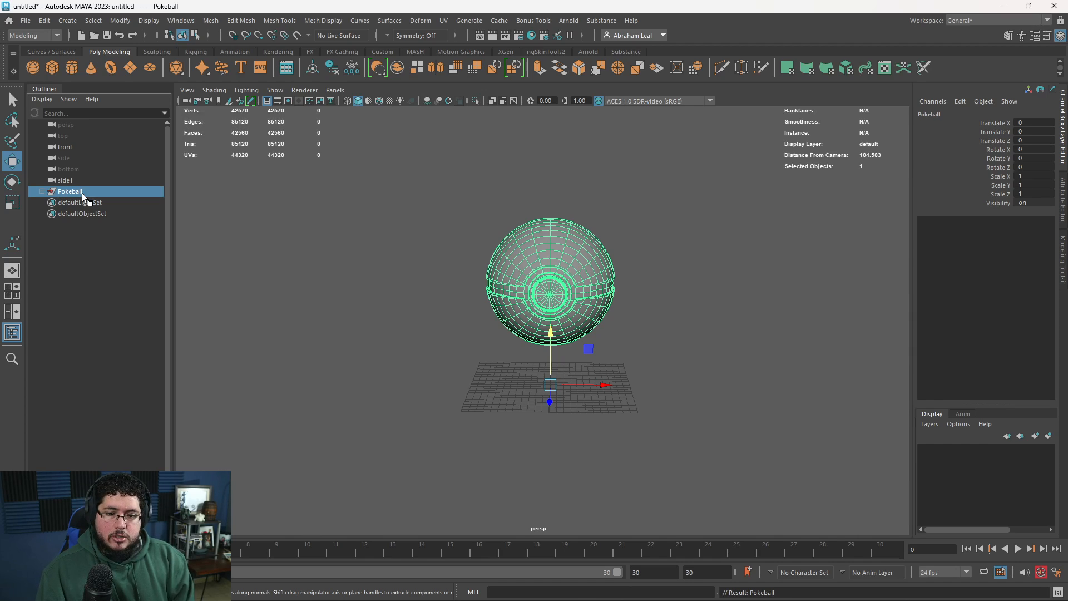
Expand the Pokeball group and rename the upper shell as RED_Pokeball1.
left_click(42, 192)
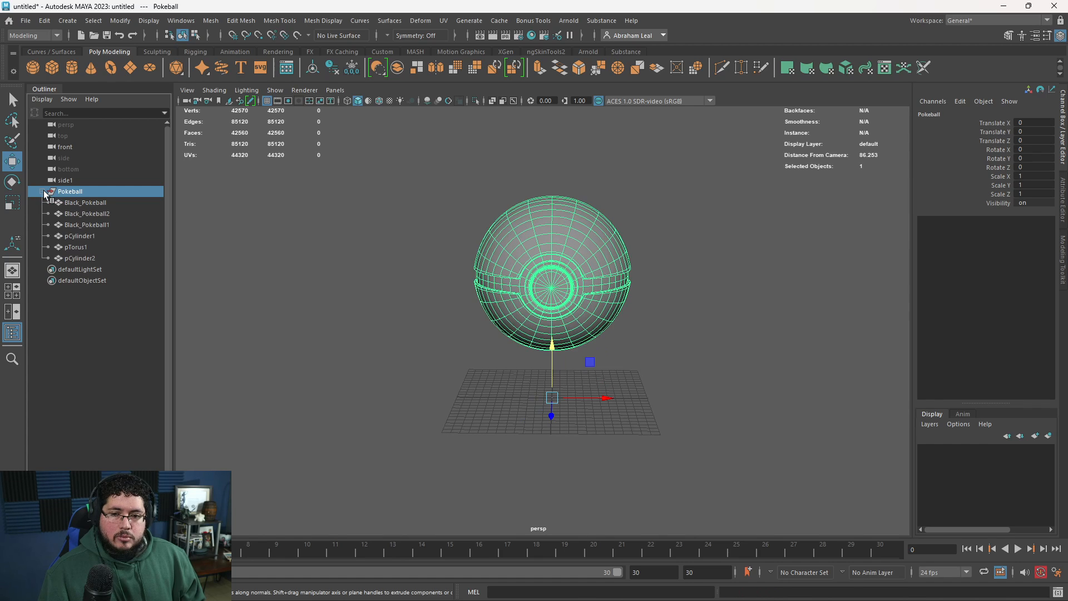
left_click(85, 203)
left_click(499, 255)
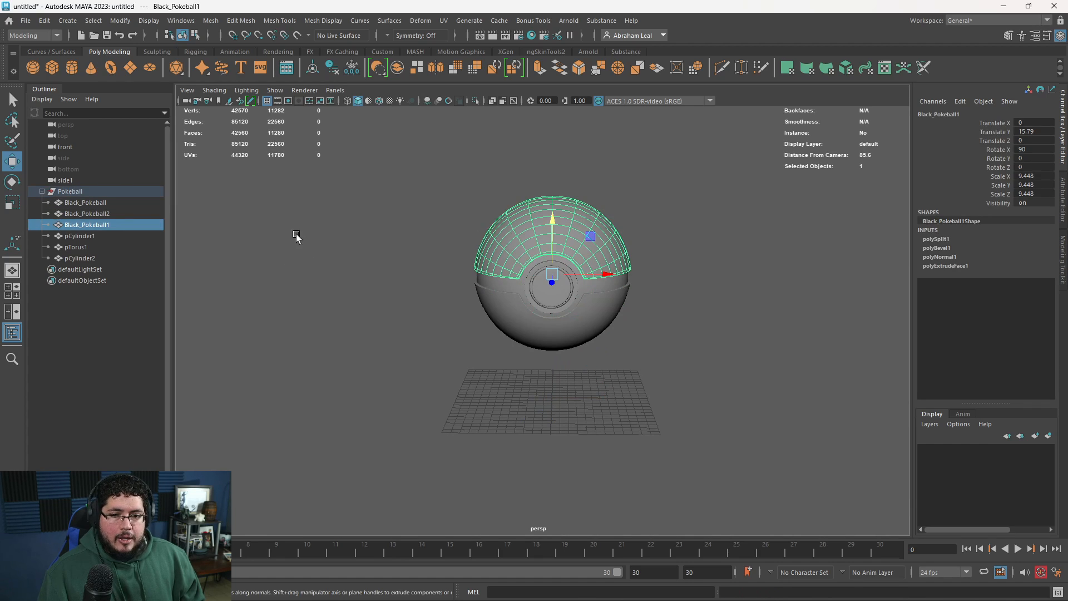
double_click(81, 225)
key("BackSpace")
key("BackSpace")
key("BackSpace")
key("BackSpace")
key("BackSpace")
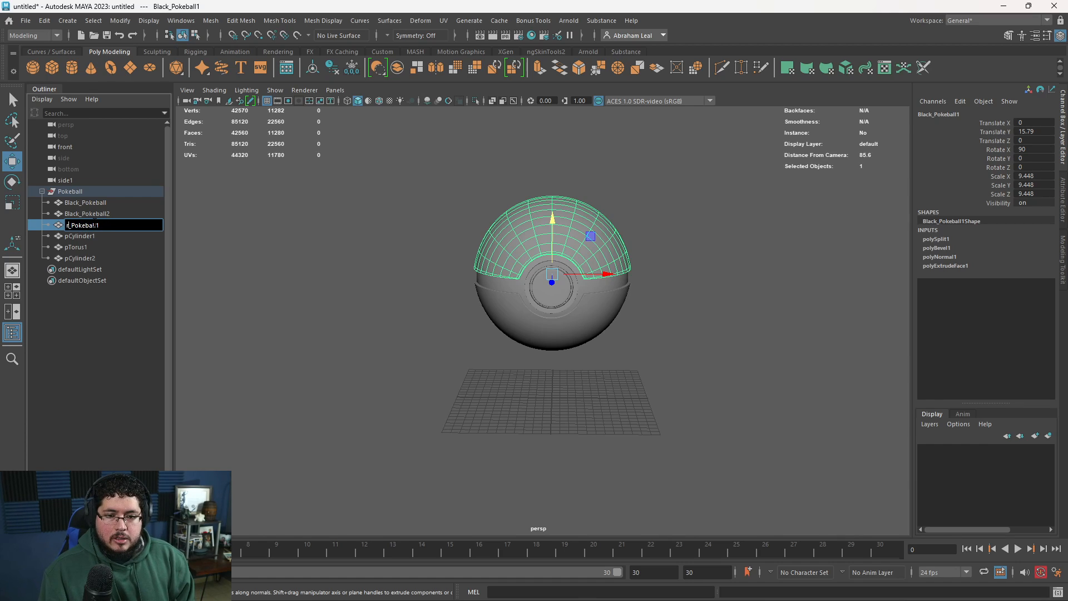
type("r")
key("Caps_Lock")
type("R")
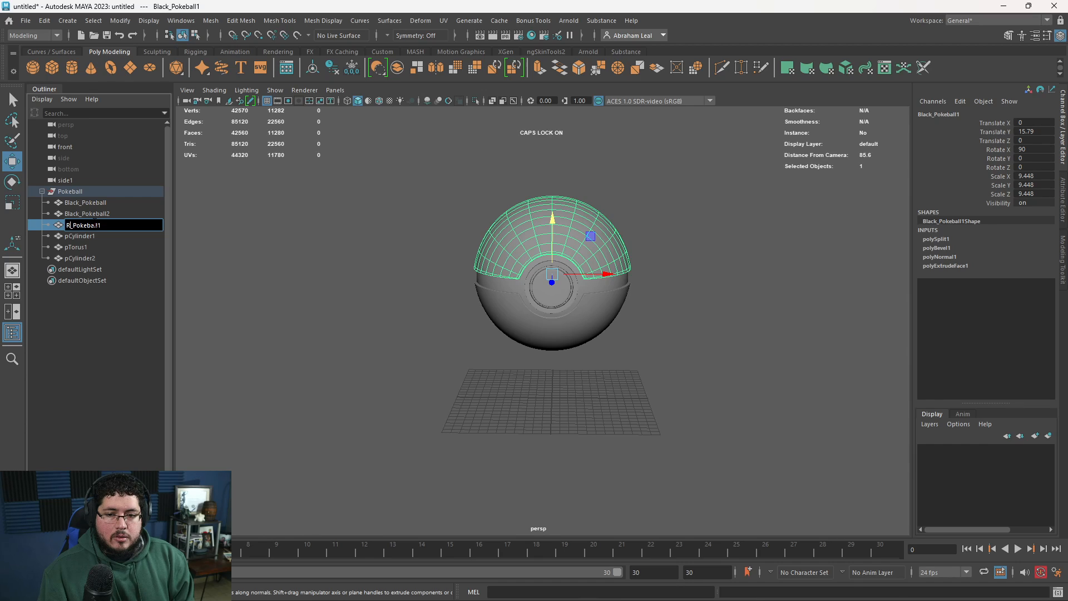
type("ED")
key("Return")
Rename the lower shell as White_Pokeball2.
double_click(77, 213)
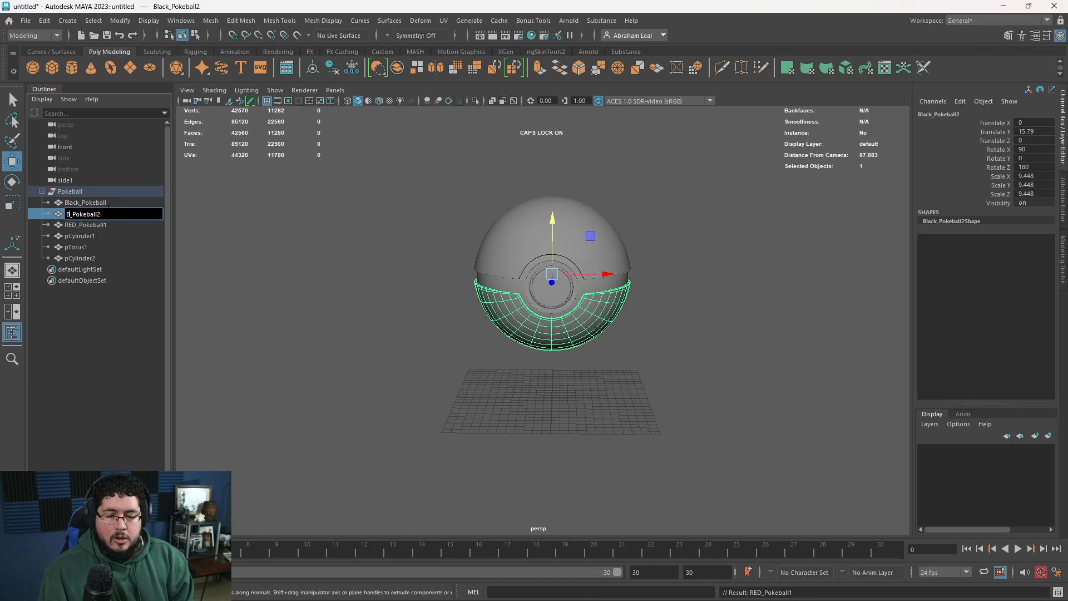
key("Caps_Lock")
type("White")
key("Return")
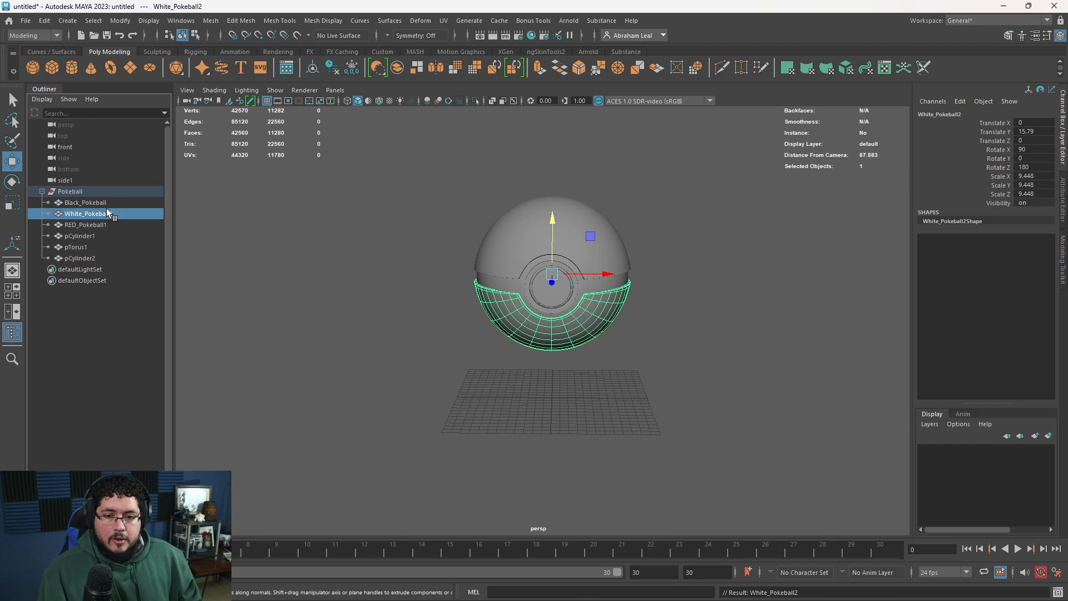
Rename the torus around the button as LightRing.
double_click(78, 248)
type("L")
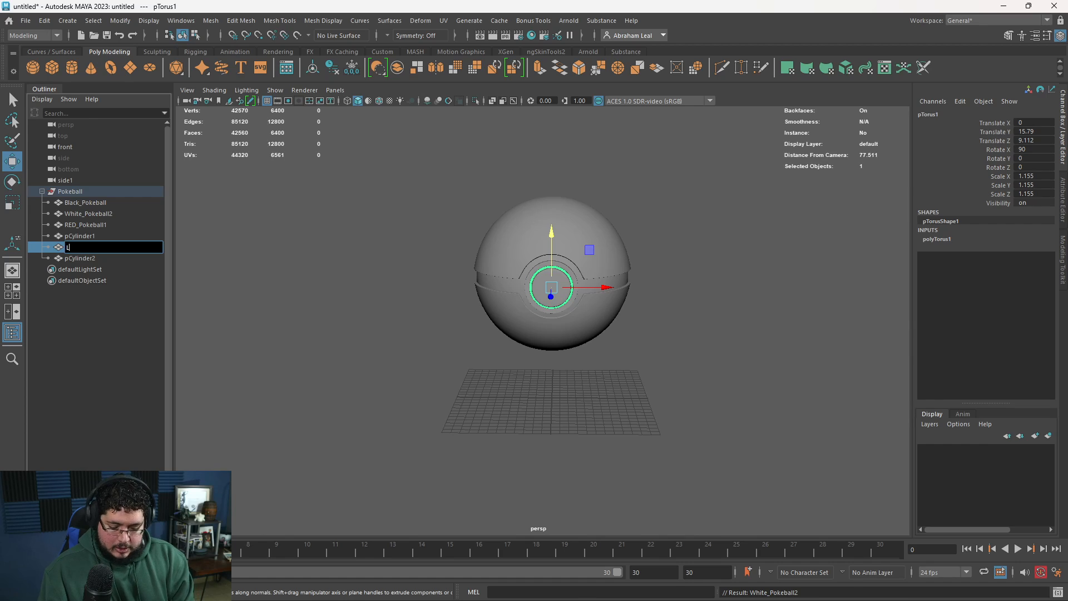
type("ightRing")
key("Return")
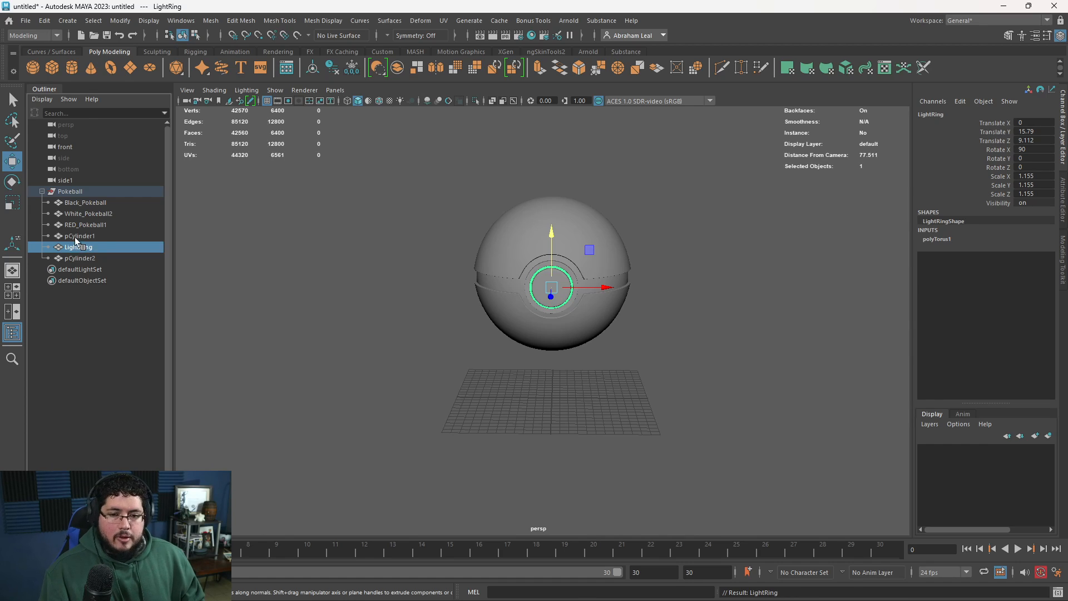
Rename the button's base cylinder pCylinder1 as ButtonBase and the inner cylinder pCylinder2 as Buttton.
double_click(78, 237)
type("Button")
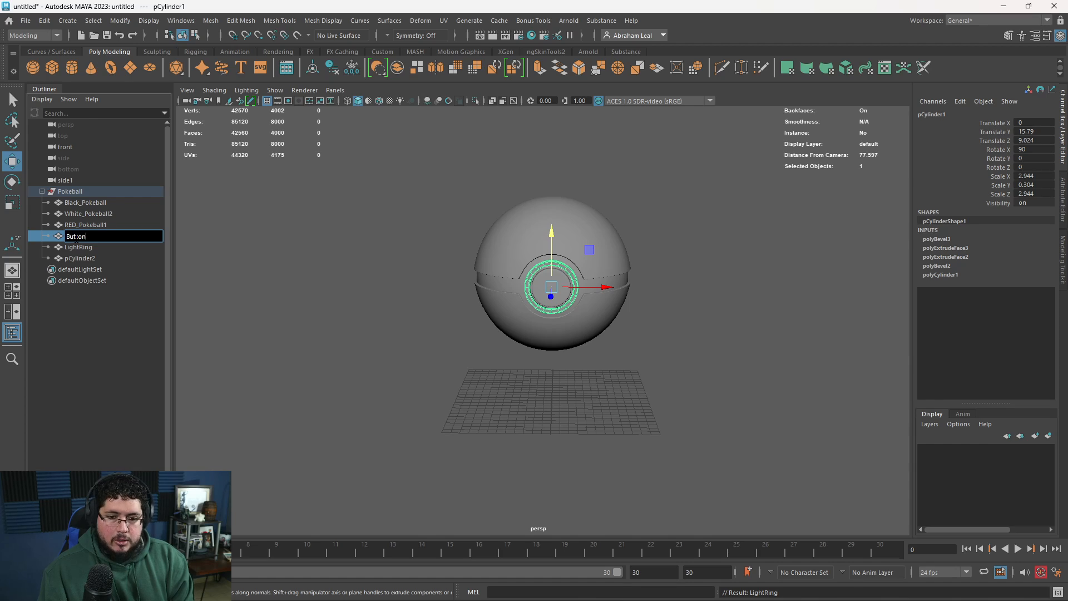
type("Base")
key("Return")
double_click(82, 259)
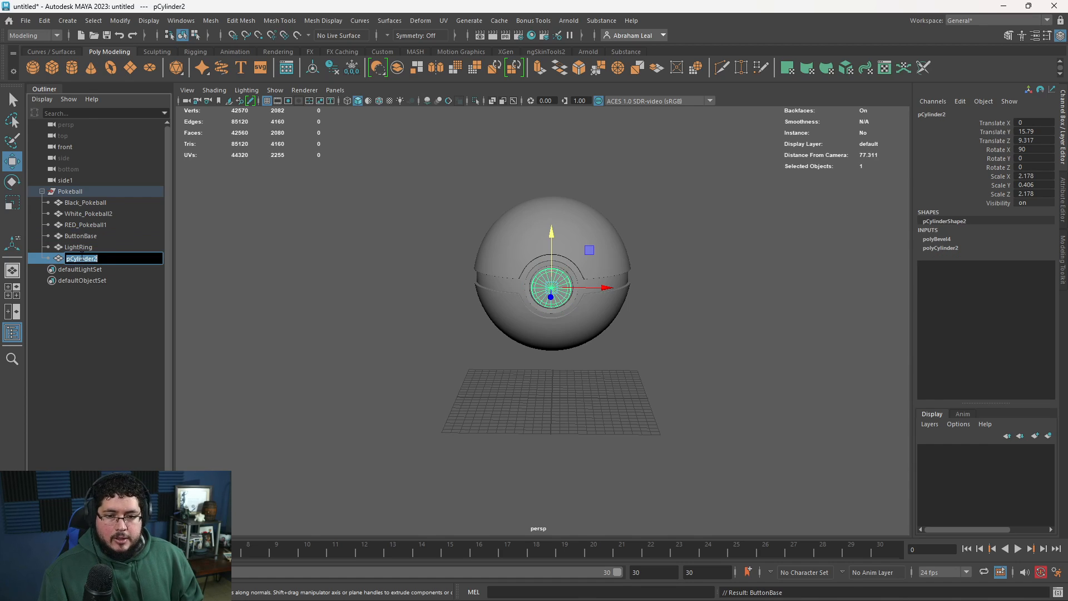
type("Buttton")
key("Return")
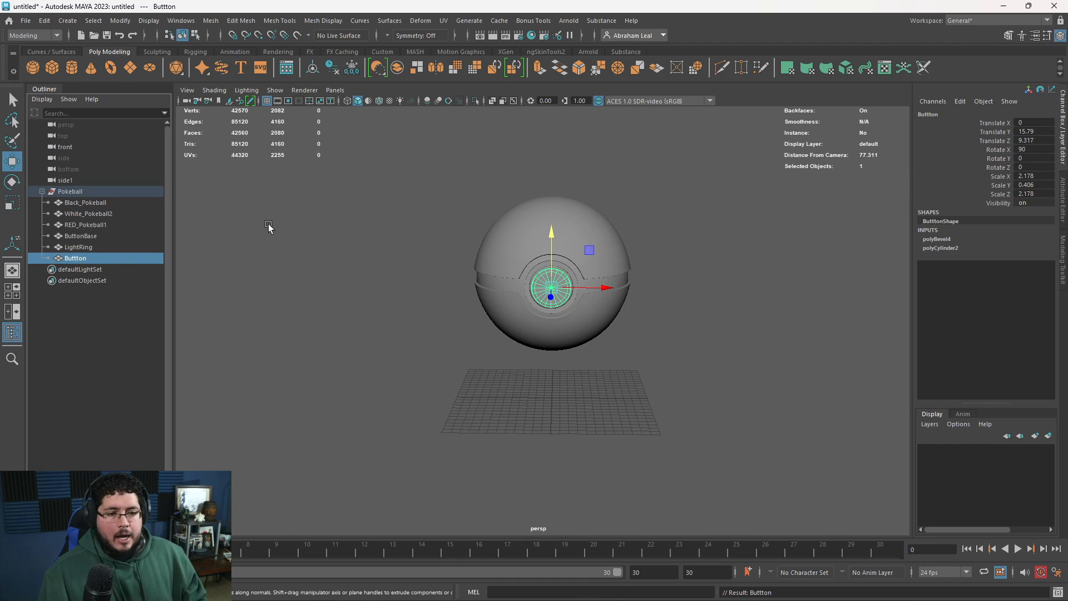
left_click(392, 317)
left_click_drag(394, 320, 380, 306, "alt")
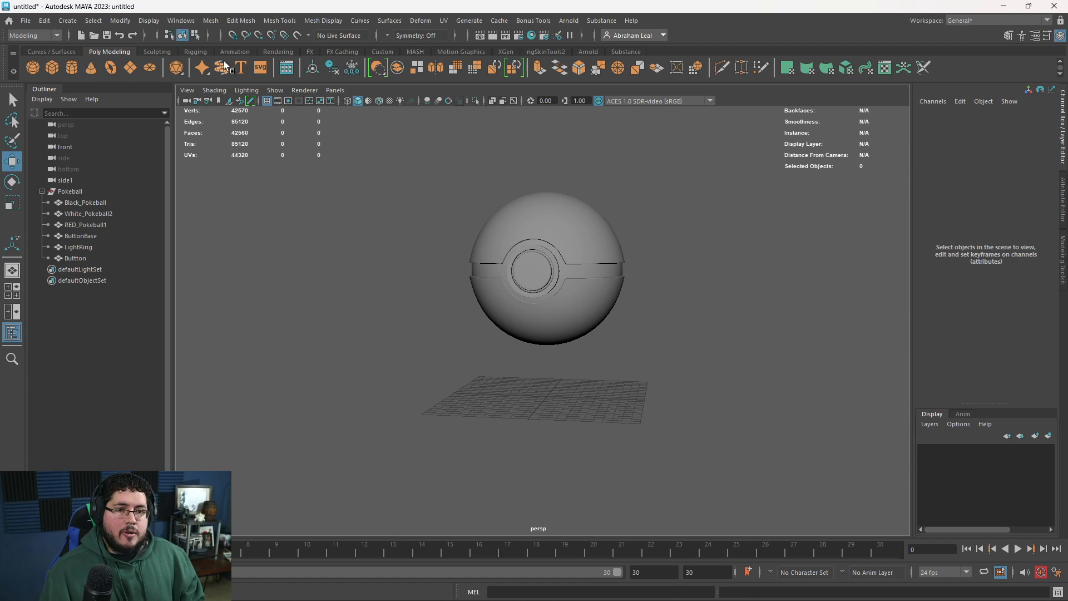
Create a new camera and look through it in the viewport.
left_click(264, 50)
left_click(152, 68)
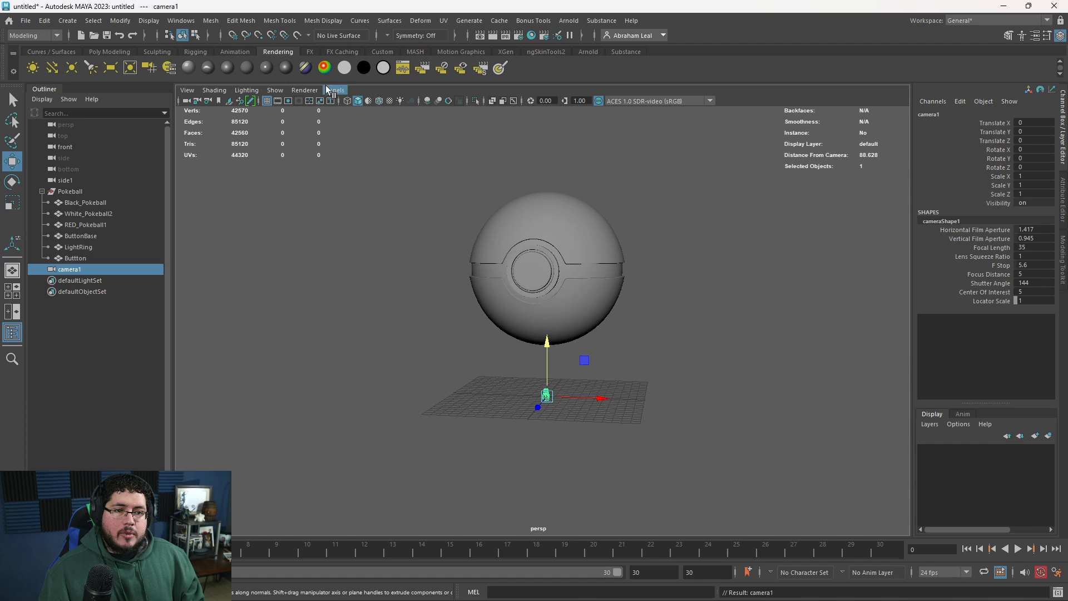
left_click(335, 91)
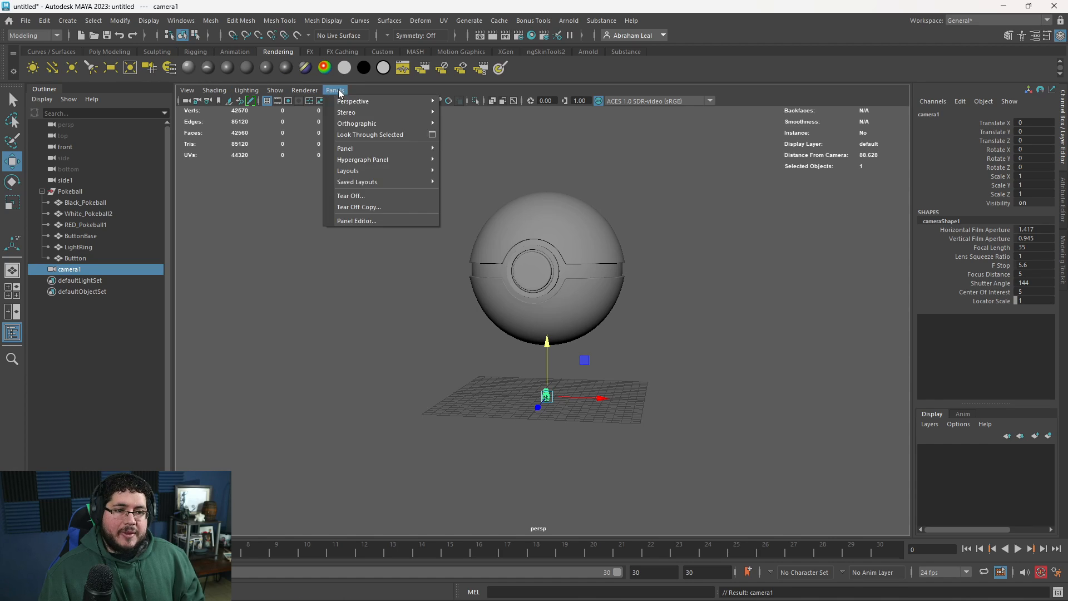
left_click(350, 137)
Position the new camera so the whole Pokéball is framed from a slight angle.
scroll(429, 234, "down", 10)
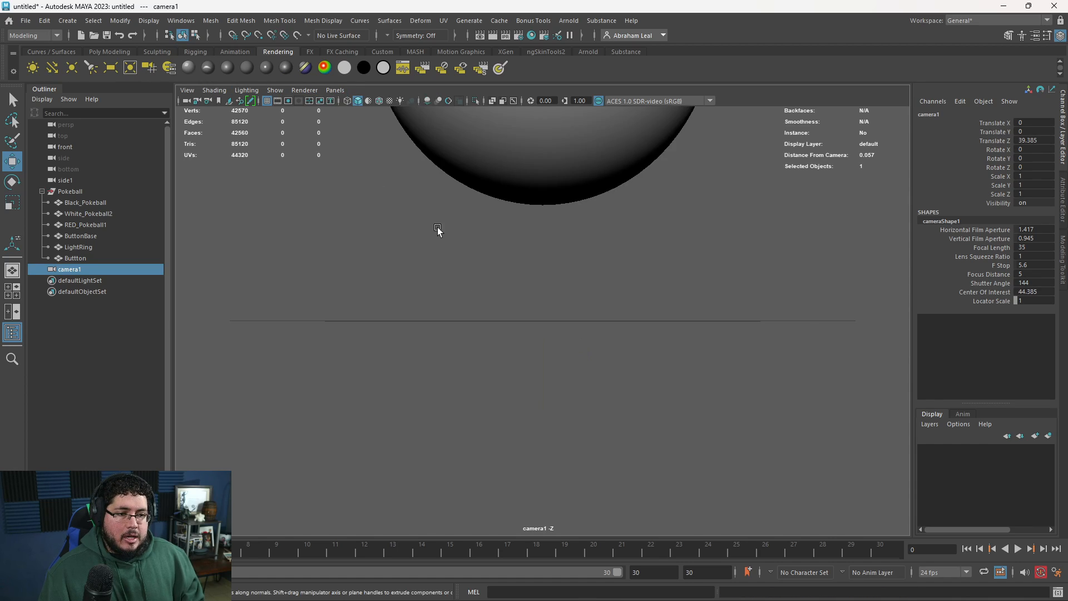
middle_click_drag(512, 225, 519, 328, "alt")
scroll(518, 325, "down", 1)
middle_click_drag(460, 282, 465, 344, "alt")
left_click_drag(494, 364, 454, 357, "alt")
scroll(439, 359, "down", 3)
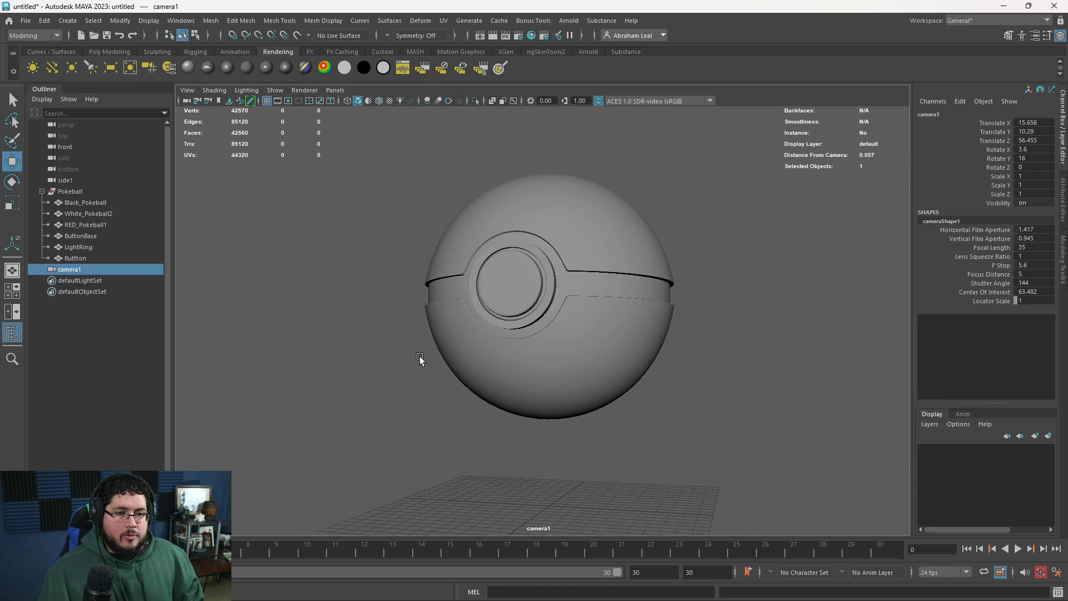
Show the camera's resolution gate and reframe the Pokéball more closely from a steeper side angle, off-centre in the frame.
left_click(288, 101)
scroll(474, 268, "up", 1)
middle_click_drag(485, 279, 566, 285, "alt")
scroll(501, 292, "up", 1)
left_click_drag(566, 285, 557, 278, "alt")
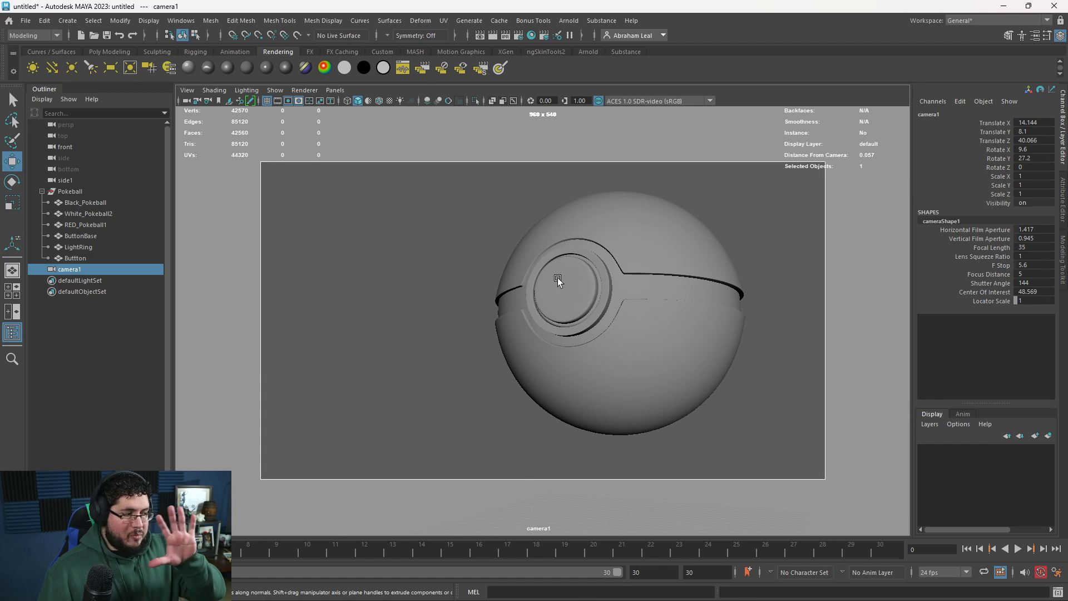
right_click_drag(558, 278, 569, 284, "alt")
left_click_drag(569, 285, 546, 289, "alt")
Switch the viewport back to the persp view and select the new camera there.
left_click(466, 306)
key("space")
left_click_drag(465, 304, 540, 316)
left_click(853, 424)
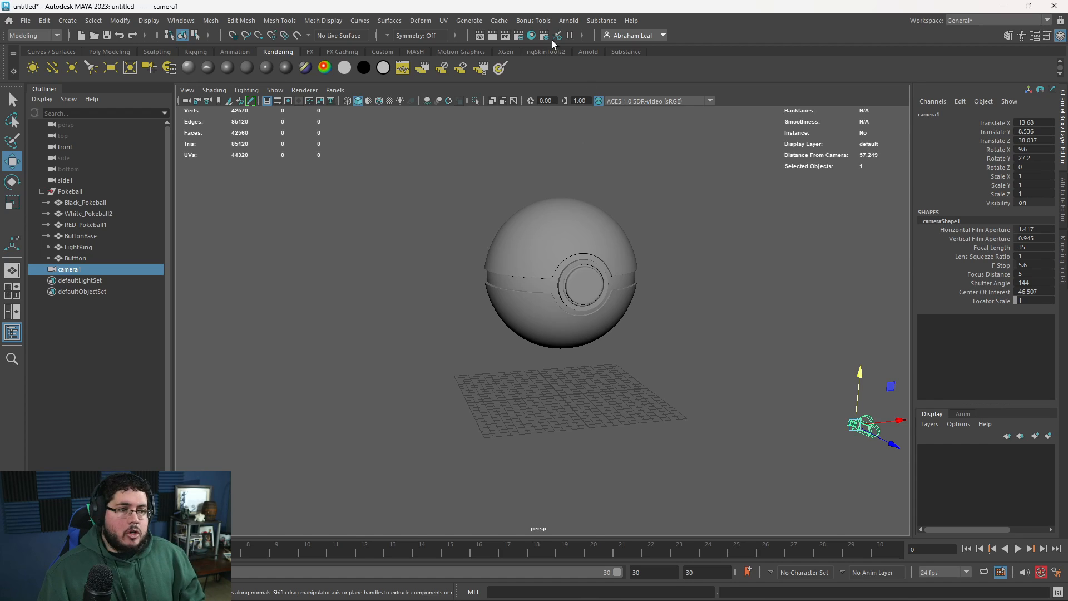
Render the unlit scene with Arnold, check the render's alpha channel, and minimize the render view.
left_click(565, 22)
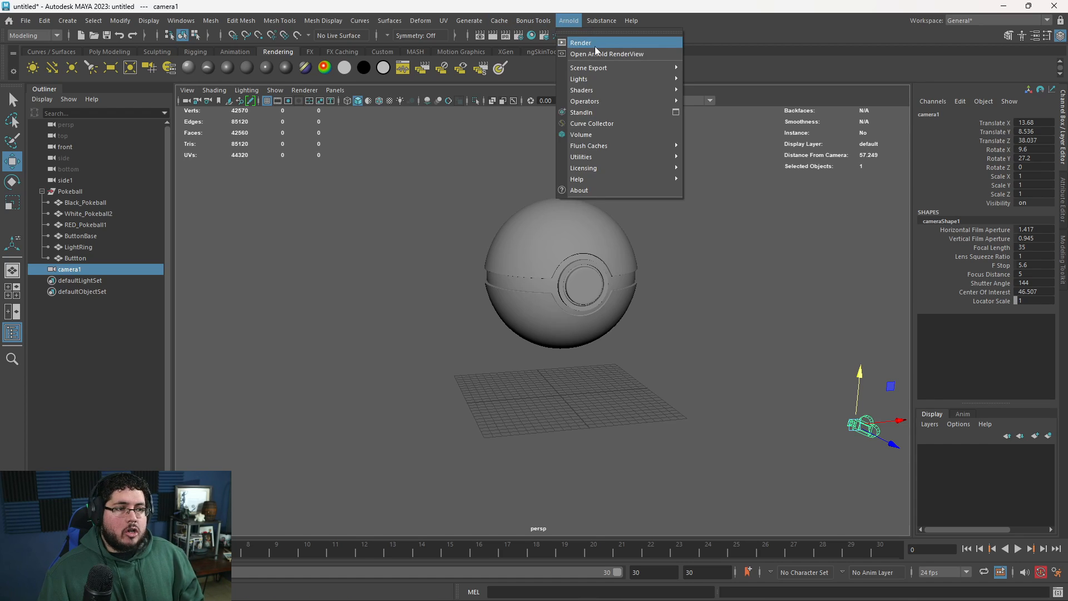
left_click(595, 44)
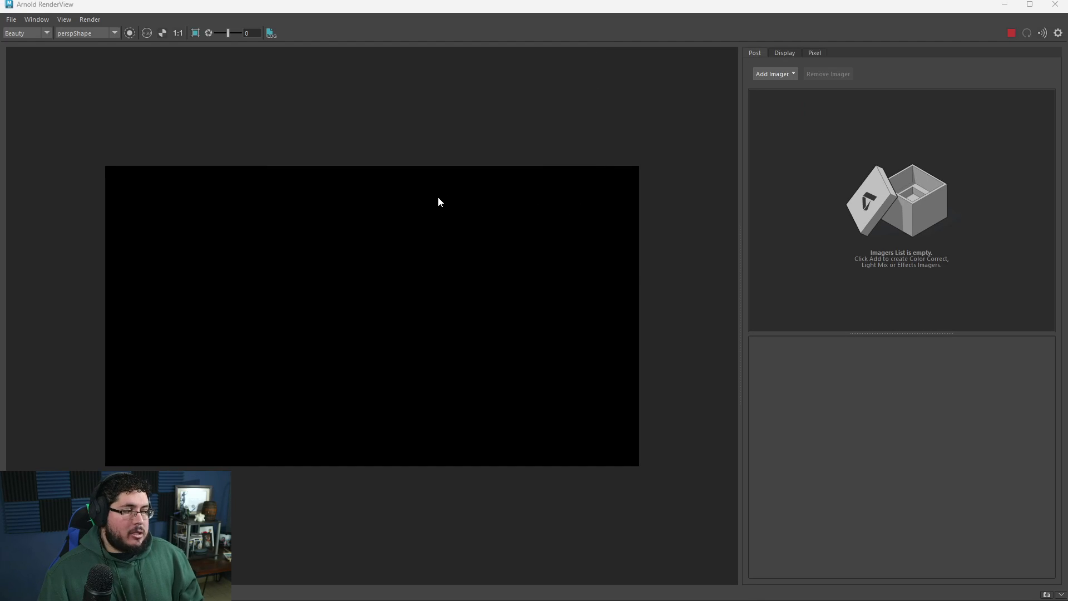
left_click(163, 34)
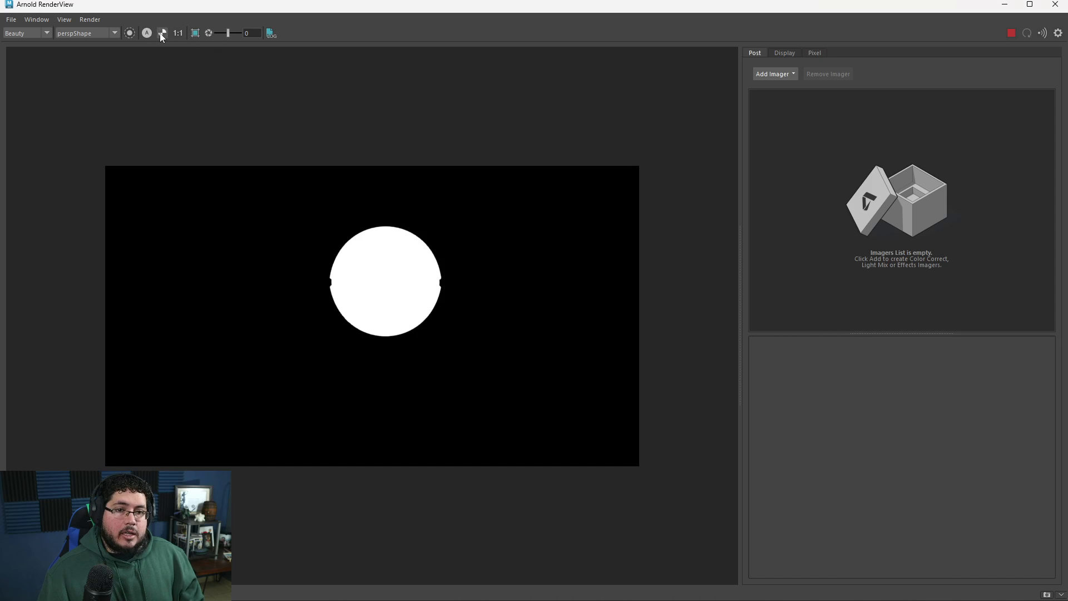
left_click(162, 34)
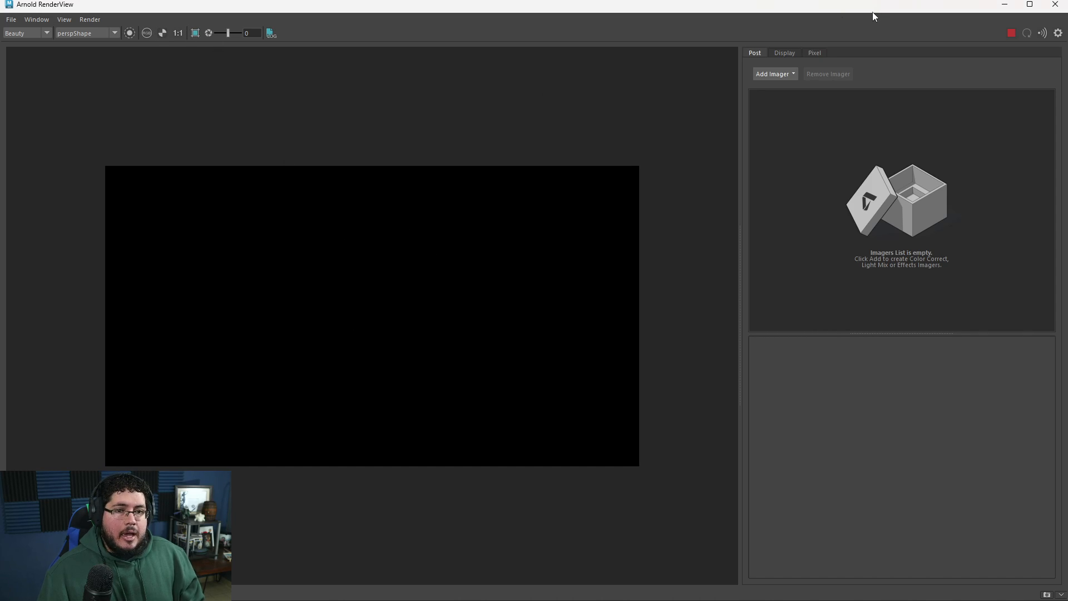
left_click(1005, 5)
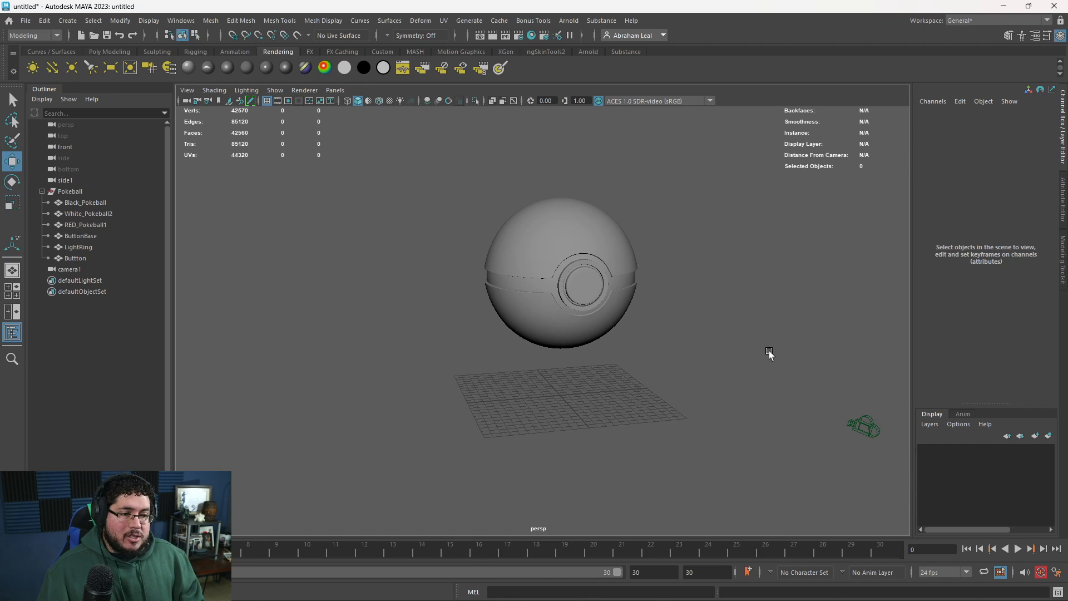
Add an Arnold Skydome Light to the scene.
left_click_drag(769, 350, 697, 323, "alt")
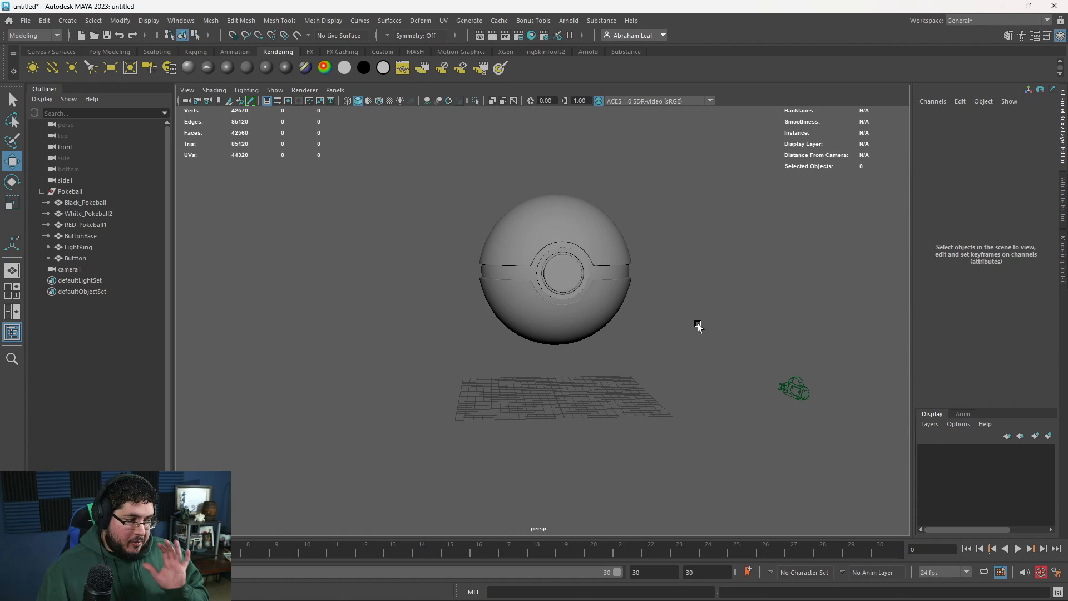
left_click(569, 20)
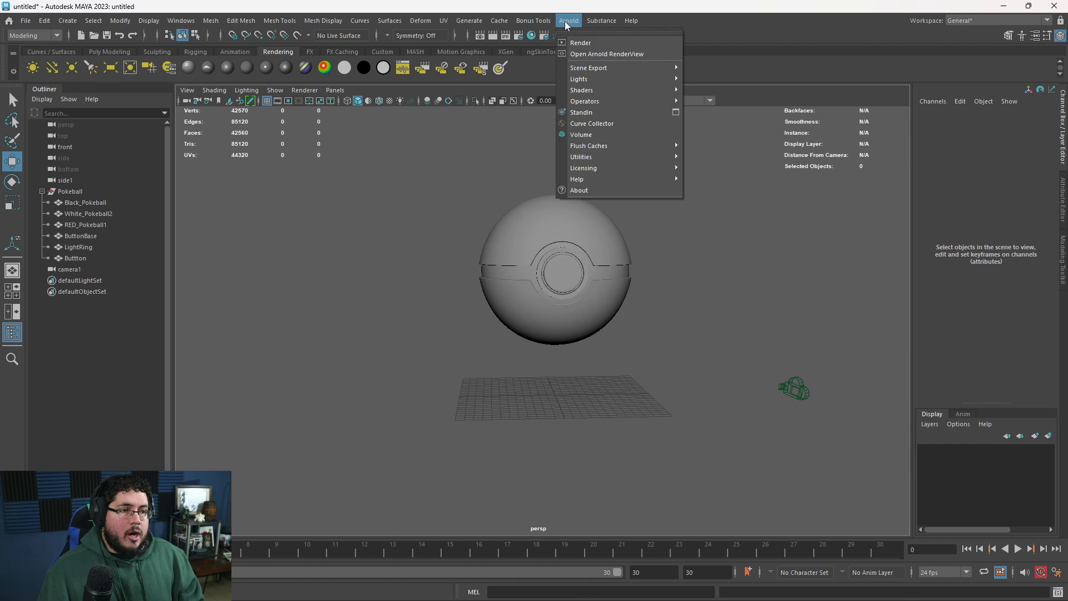
mouse_move(595, 81)
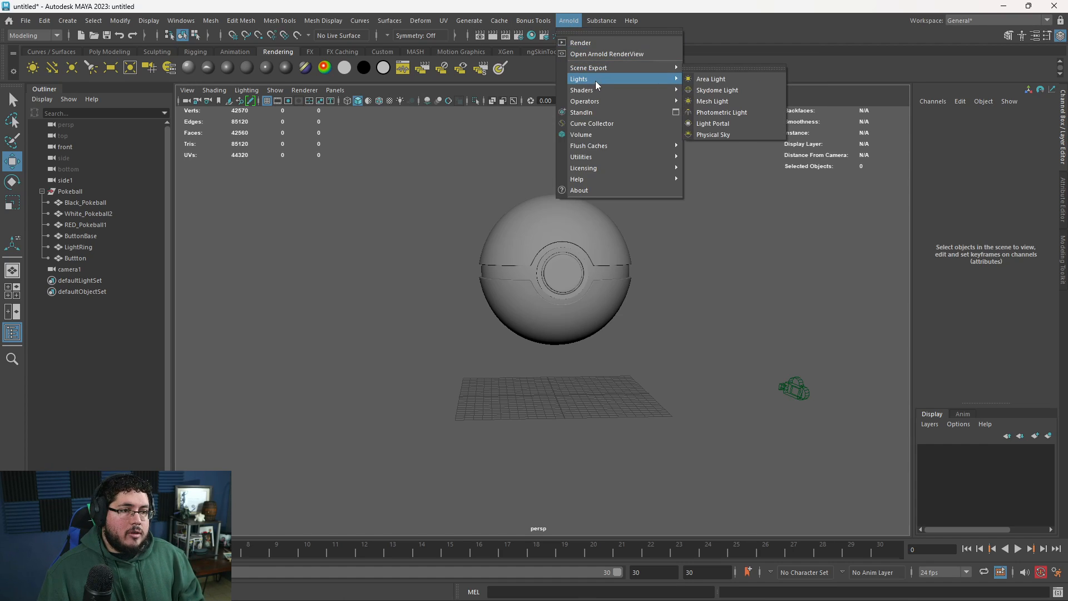
left_click(699, 90)
scroll(605, 217, "down", 3)
left_click_drag(605, 217, 564, 219, "alt")
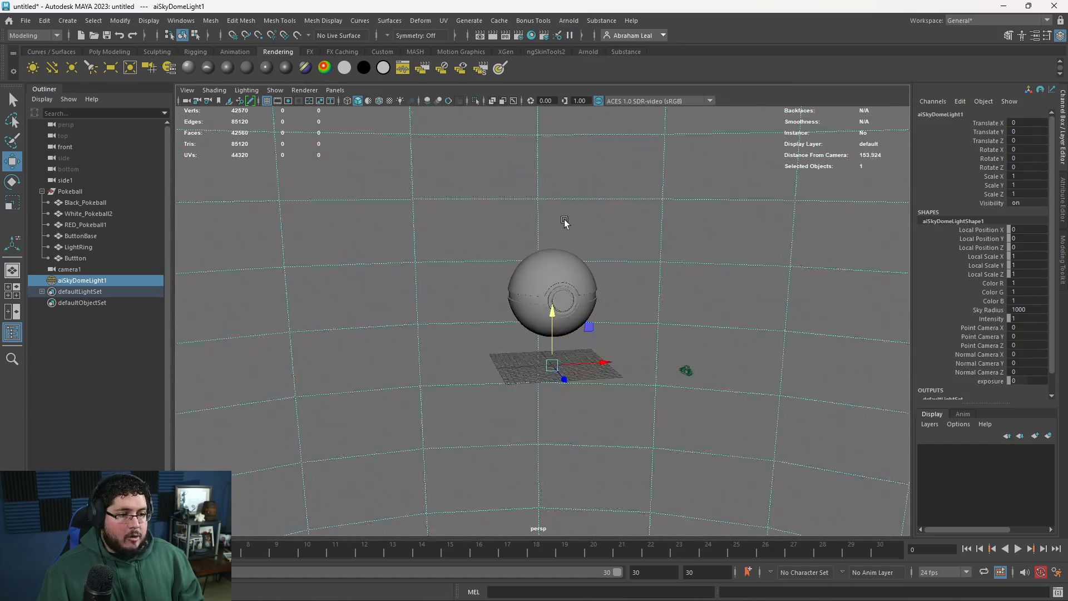
scroll(658, 301, "up", 4)
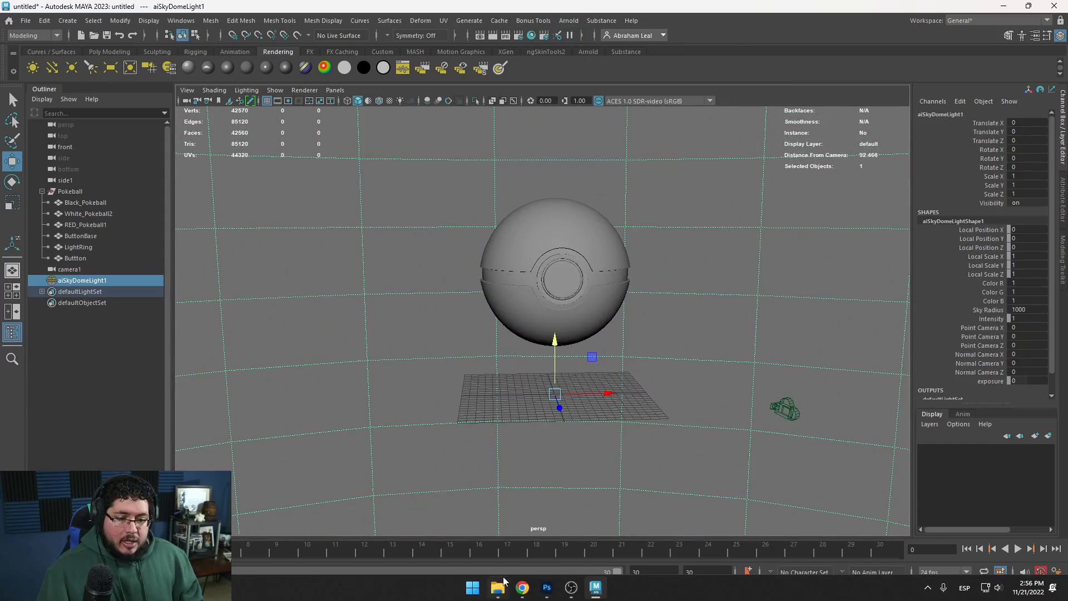
Switch to Chrome and open polyhaven.com in a new tab.
mouse_move(522, 590)
left_click(586, 526)
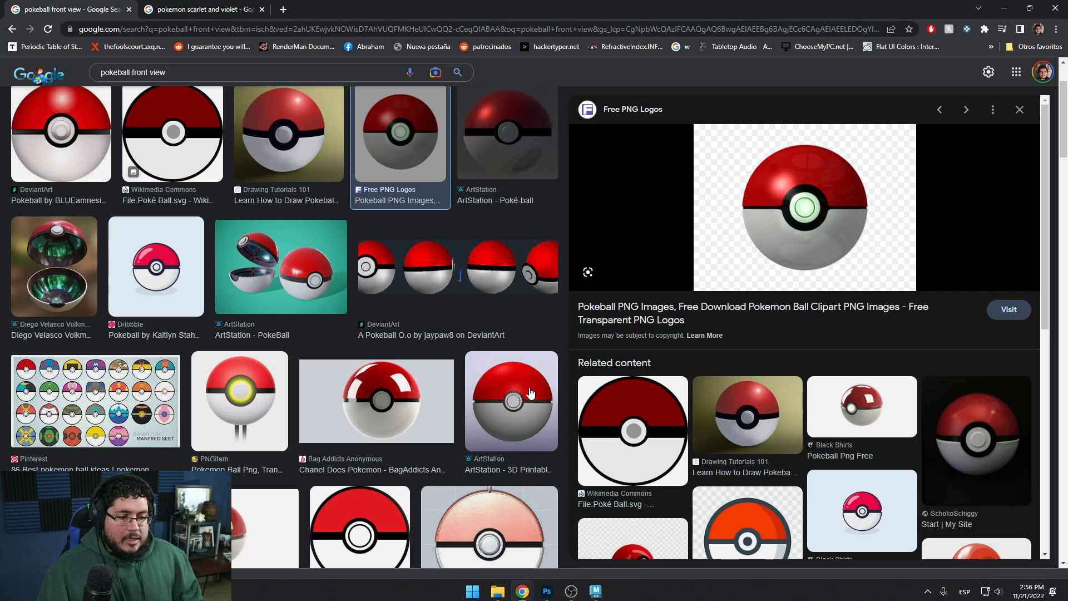
left_click(283, 10)
type("polyhaven")
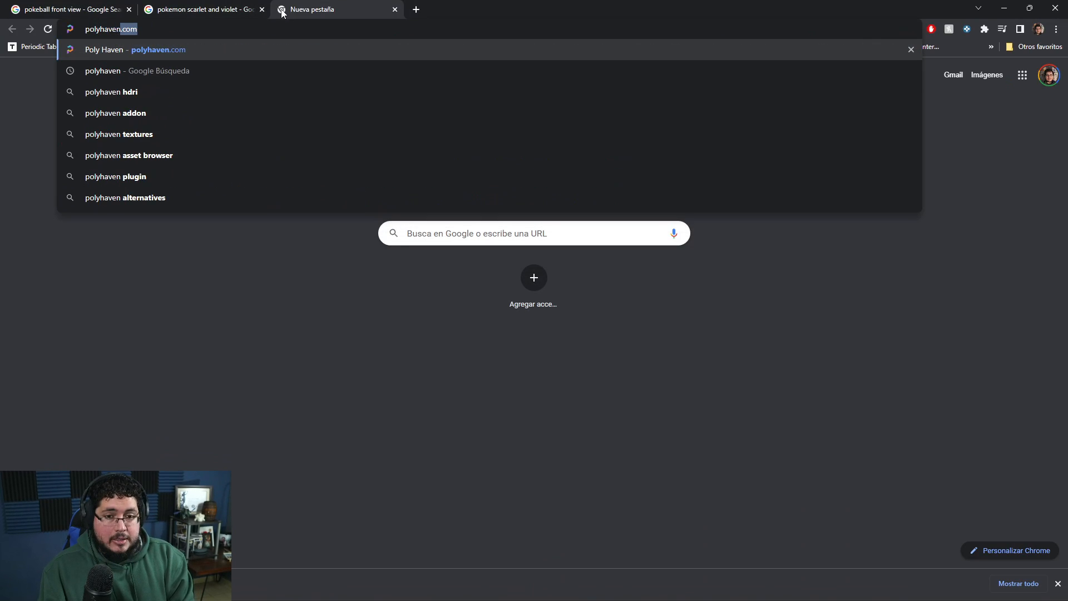
key("Return")
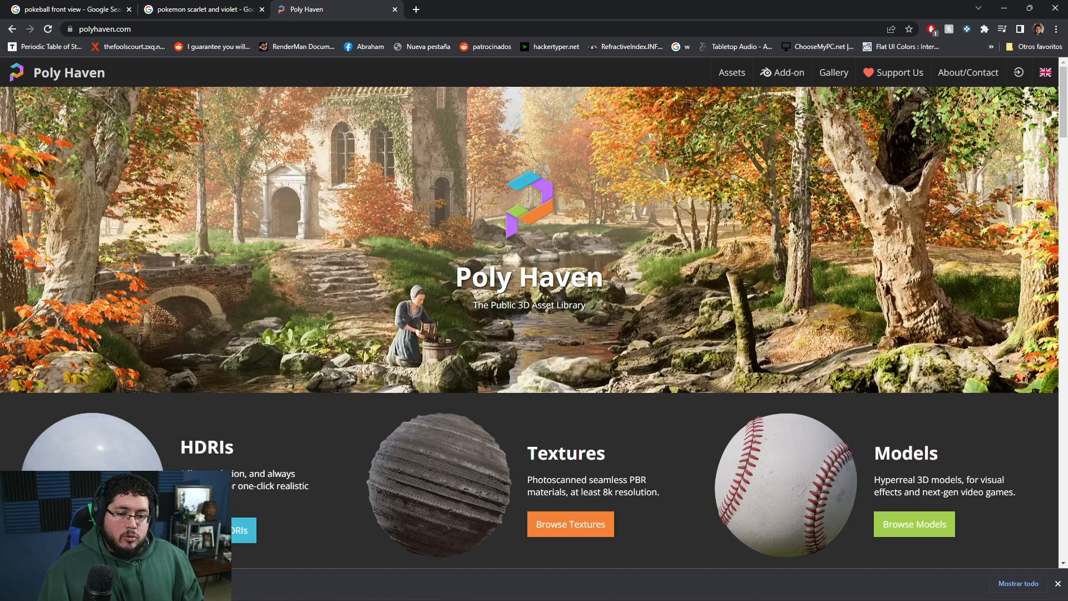
Browse Poly Haven's HDRIs collection and return to Maya.
left_click(245, 523)
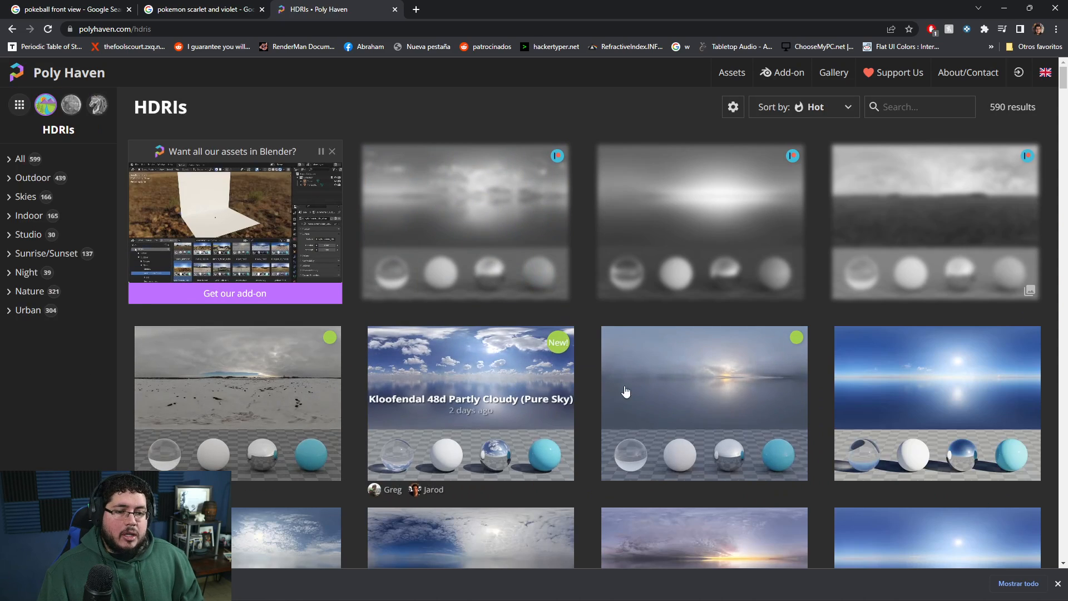
scroll(624, 394, "down", 2)
scroll(614, 303, "down", 5)
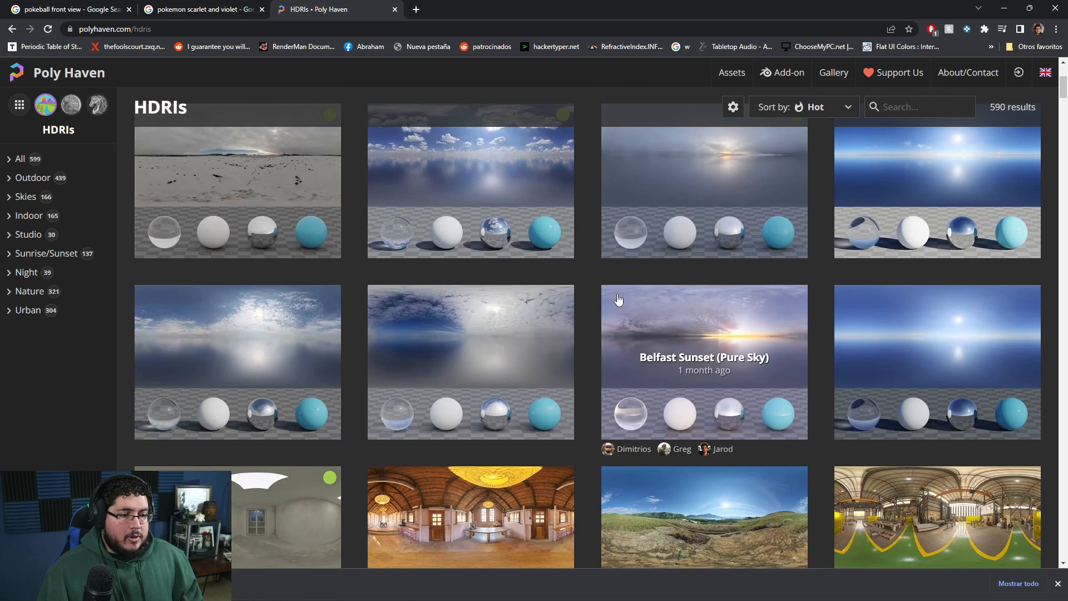
scroll(724, 362, "down", 2)
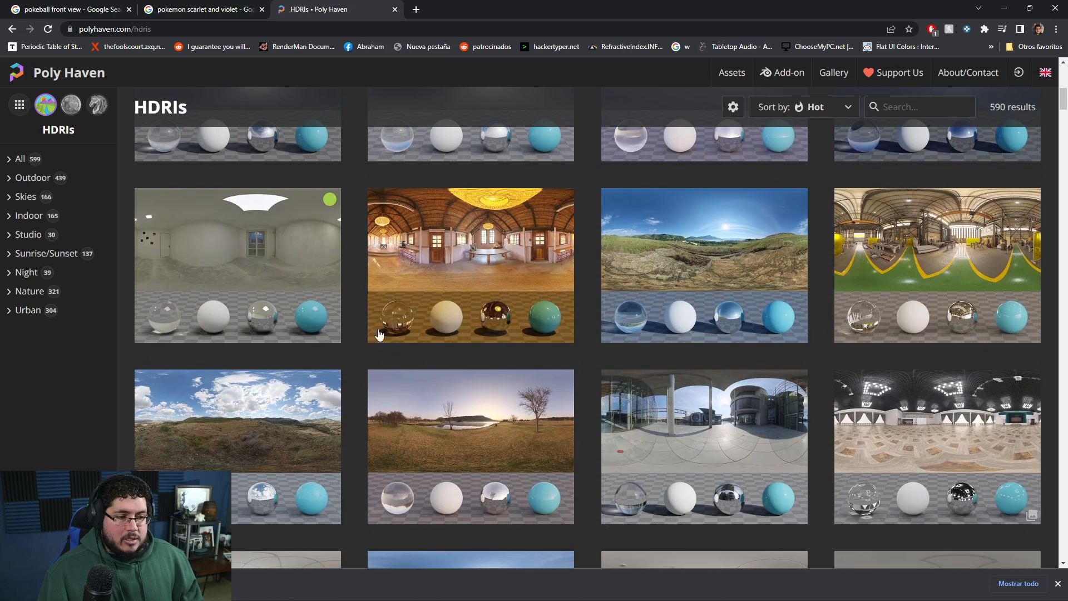
left_click(997, 12)
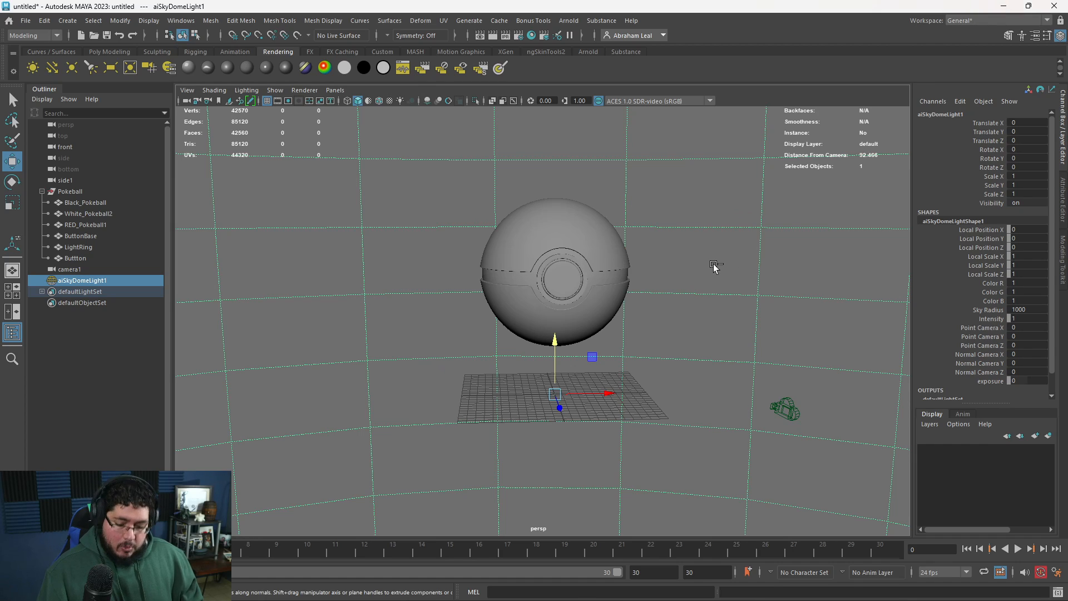
Show the skydome light's attributes and connect a File texture to its Color.
key("ctrl+a")
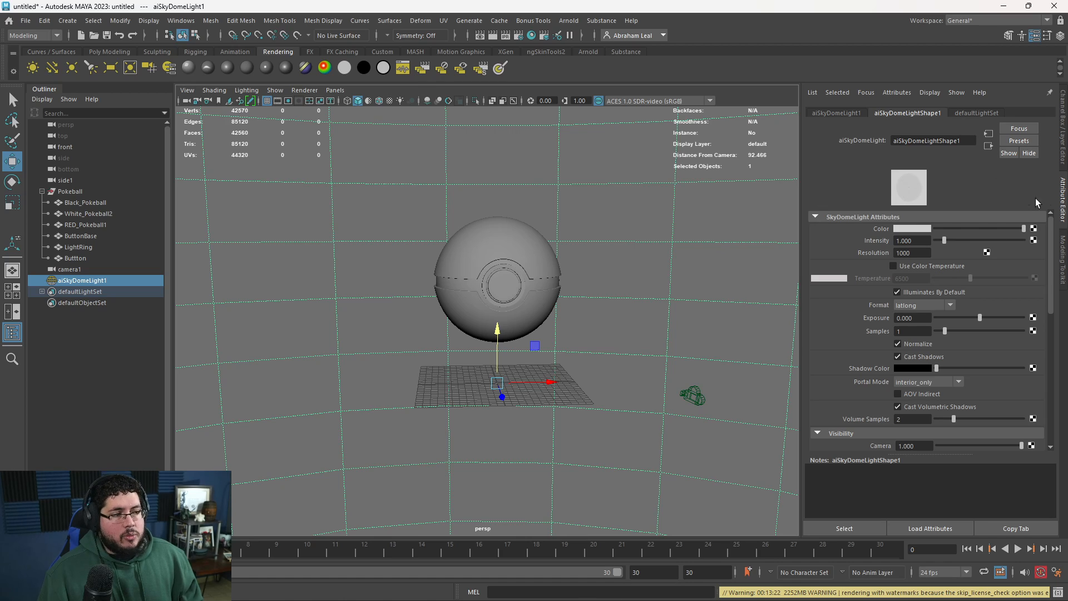
left_click(1062, 190)
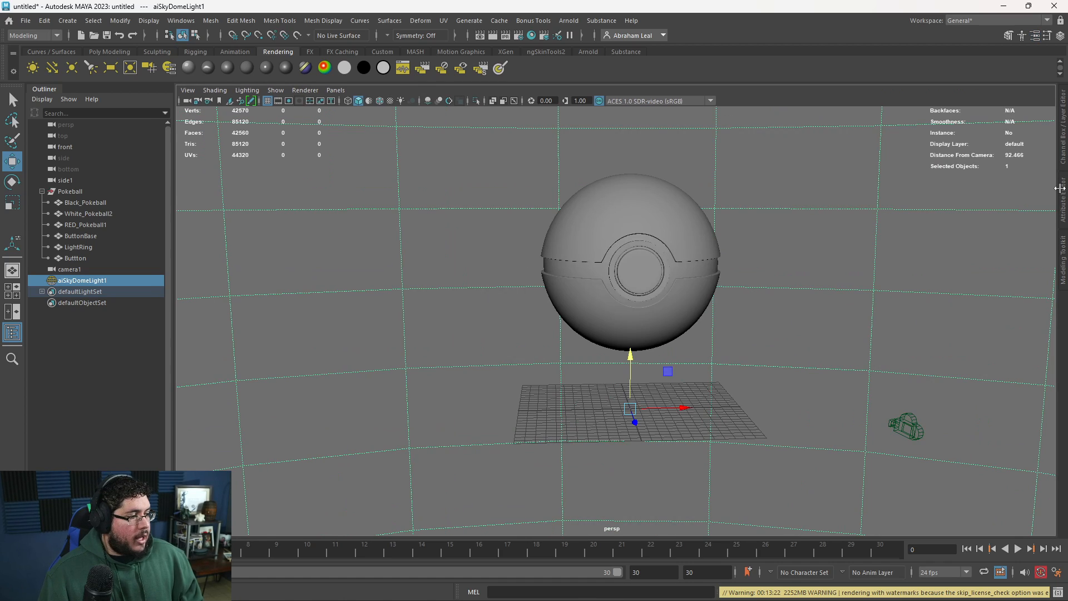
left_click(1064, 202)
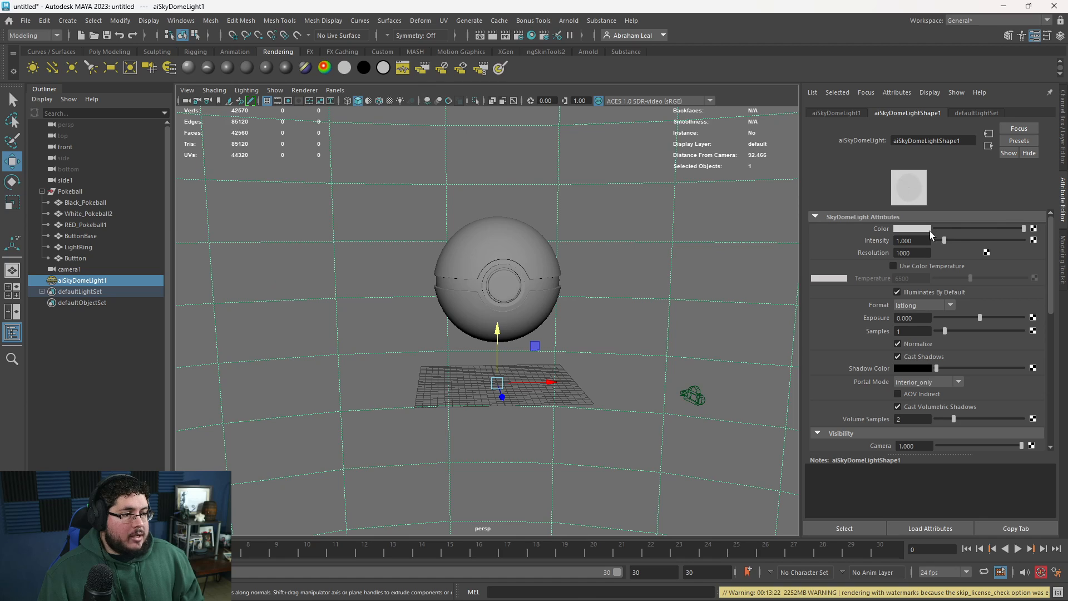
left_click(1036, 228)
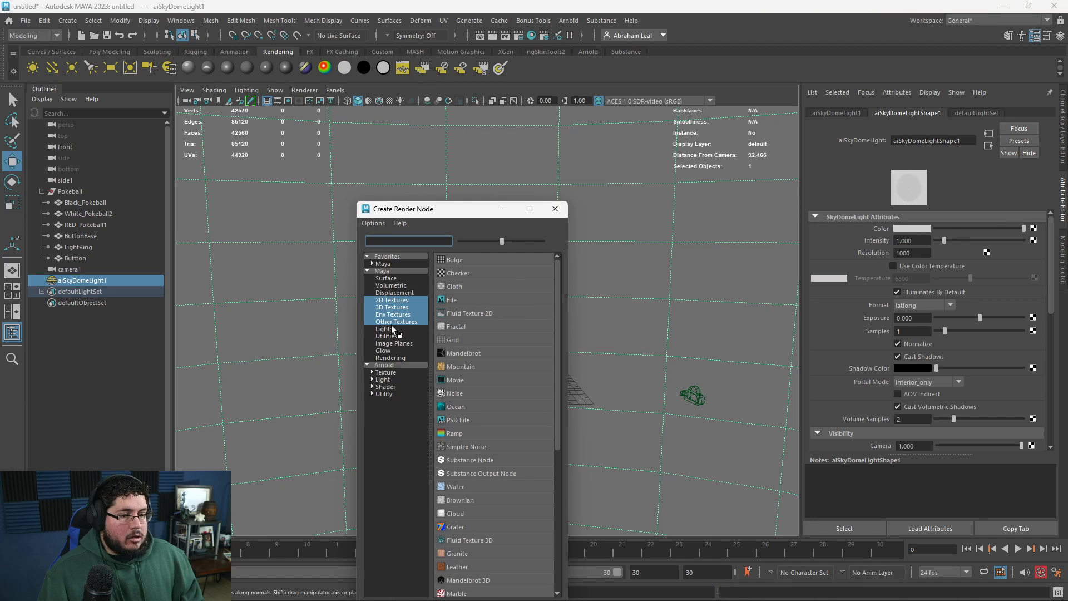
left_click(454, 298)
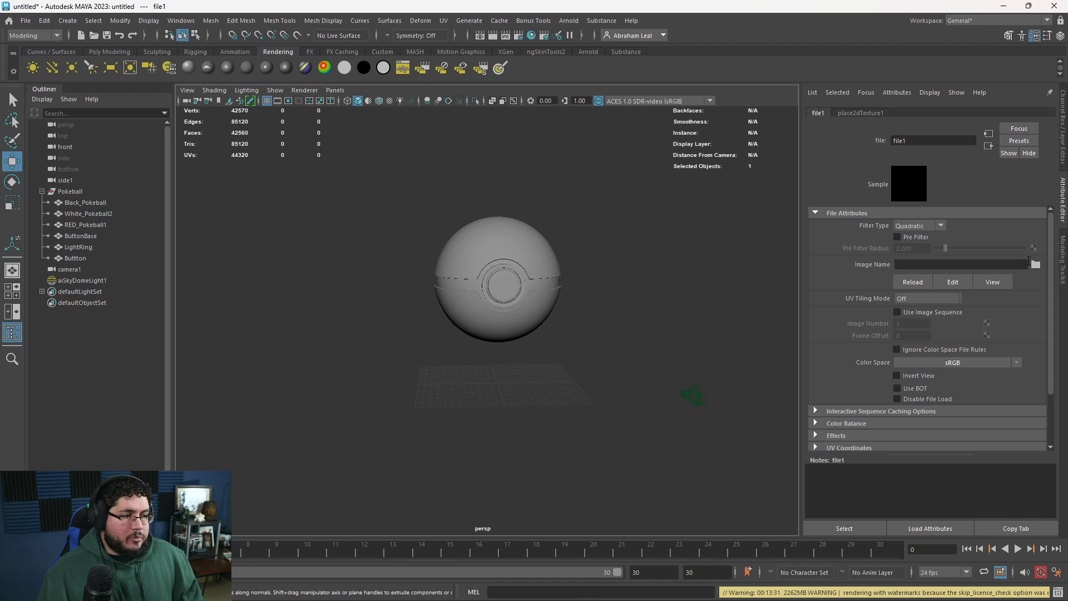
Load brown_photostudio_07_4k.exr from the sourceimages folder as the skydome File texture's image, previewing the other HDRIs first.
left_click(1036, 264)
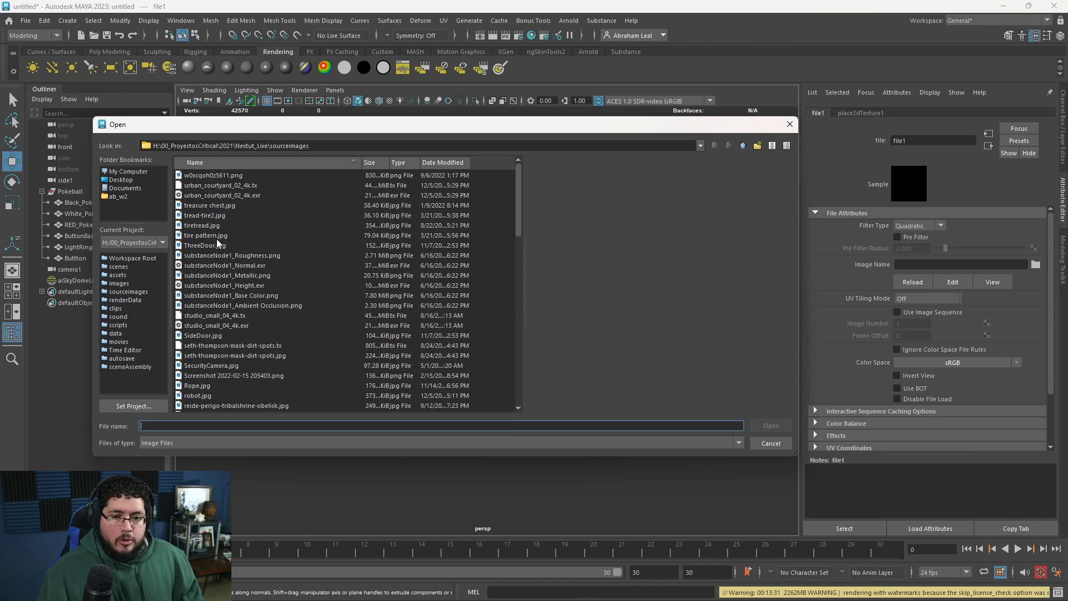
left_click(211, 325)
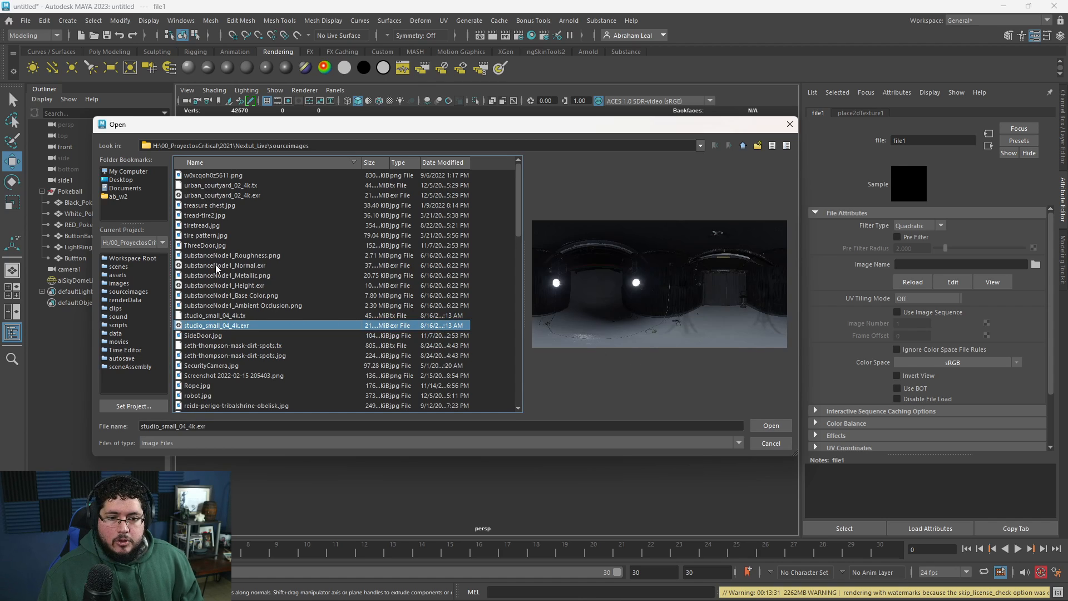
scroll(216, 265, "down", 6)
left_click(212, 347)
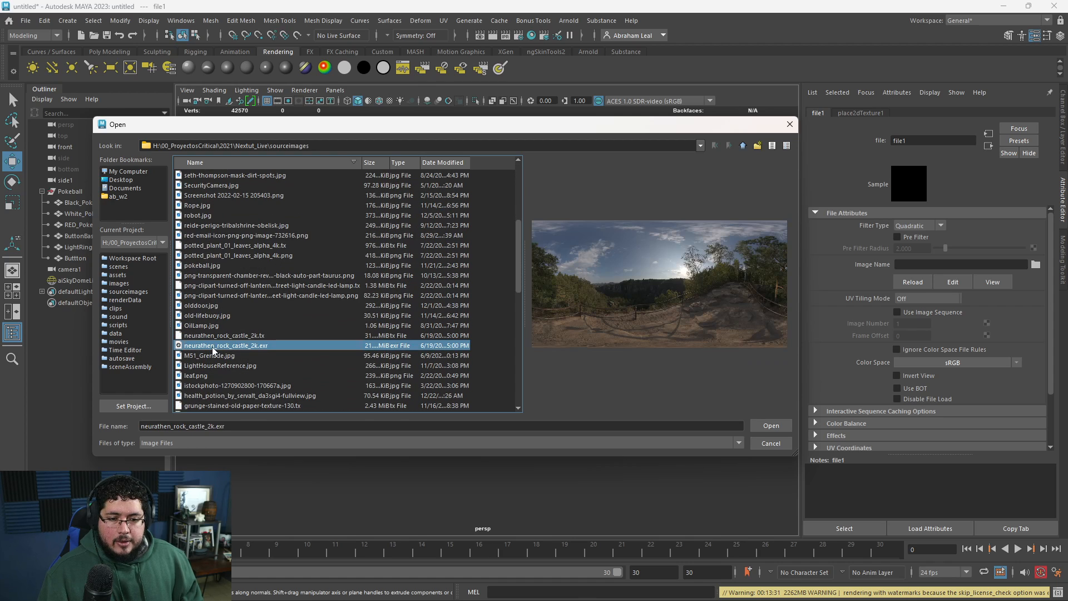
scroll(212, 346, "down", 6)
left_click(215, 295)
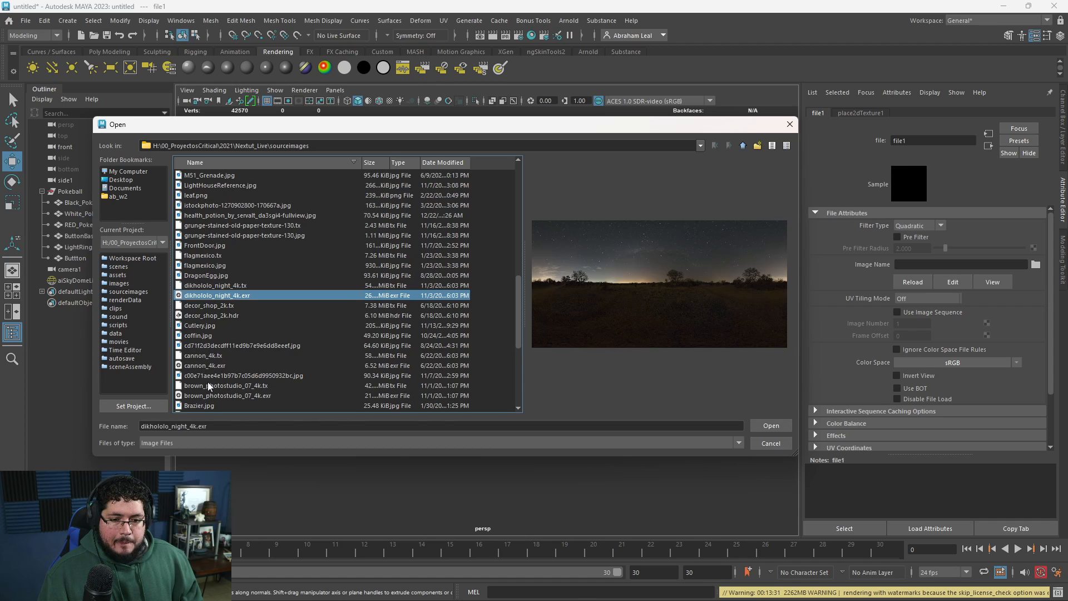
scroll(208, 380, "down", 1)
left_click(212, 366)
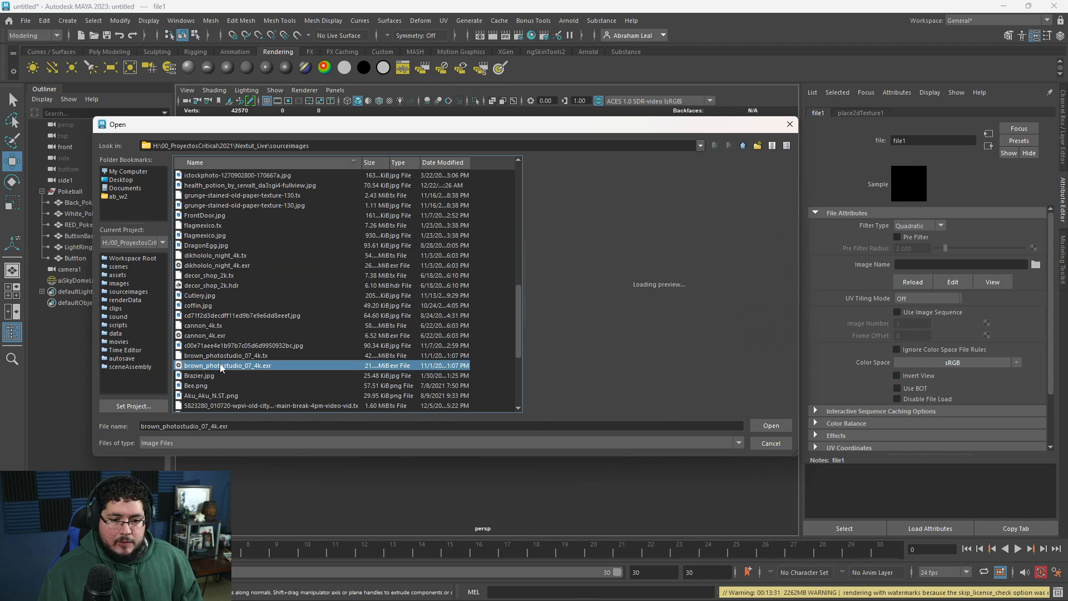
left_click(771, 427)
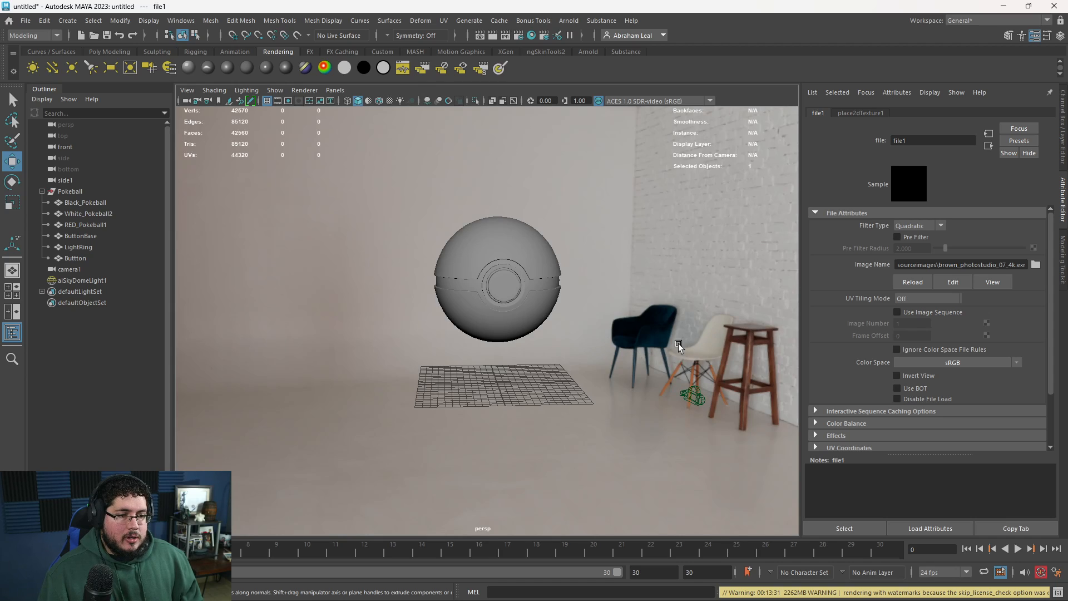
Start an Arnold RenderView render and switch its camera to cameraShape1 to check the HDRI lighting.
left_click_drag(621, 369, 252, 364, "alt")
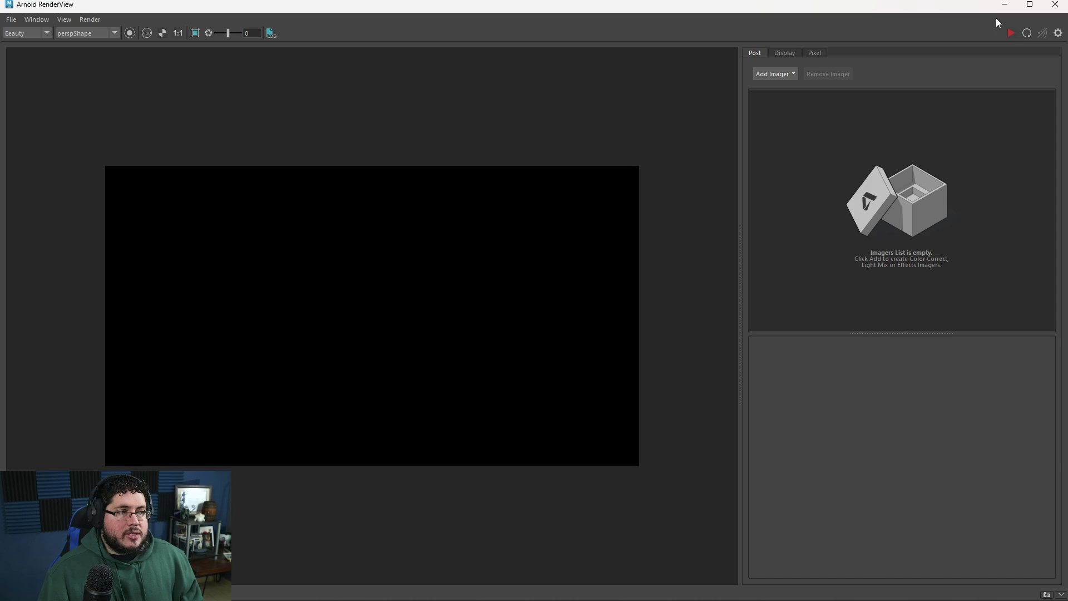
left_click(1011, 33)
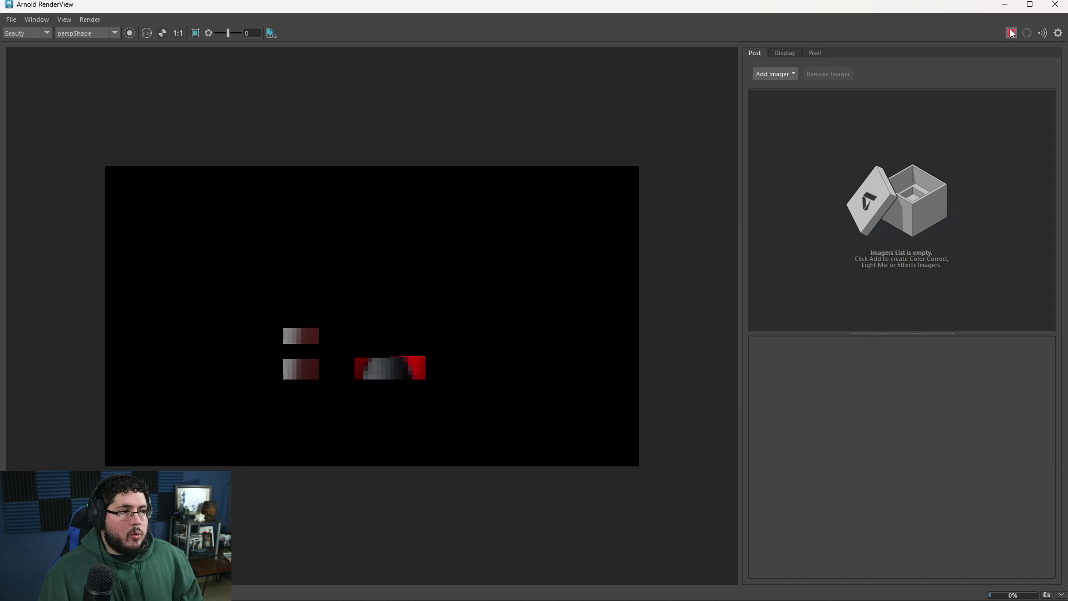
scroll(429, 275, "up", 3)
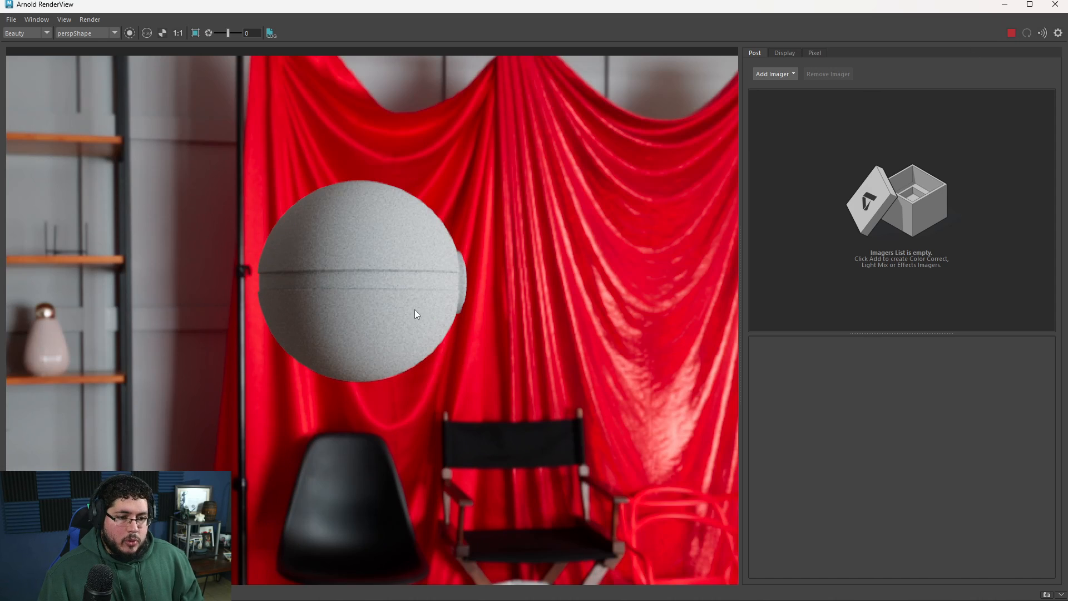
scroll(423, 311, "down", 3)
left_click(95, 32)
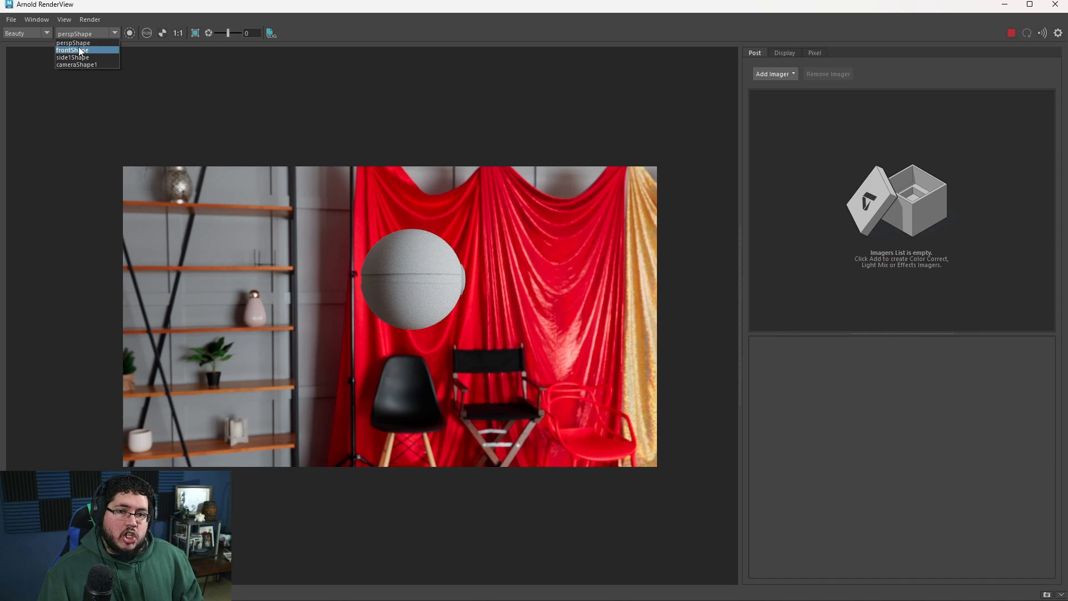
left_click(89, 65)
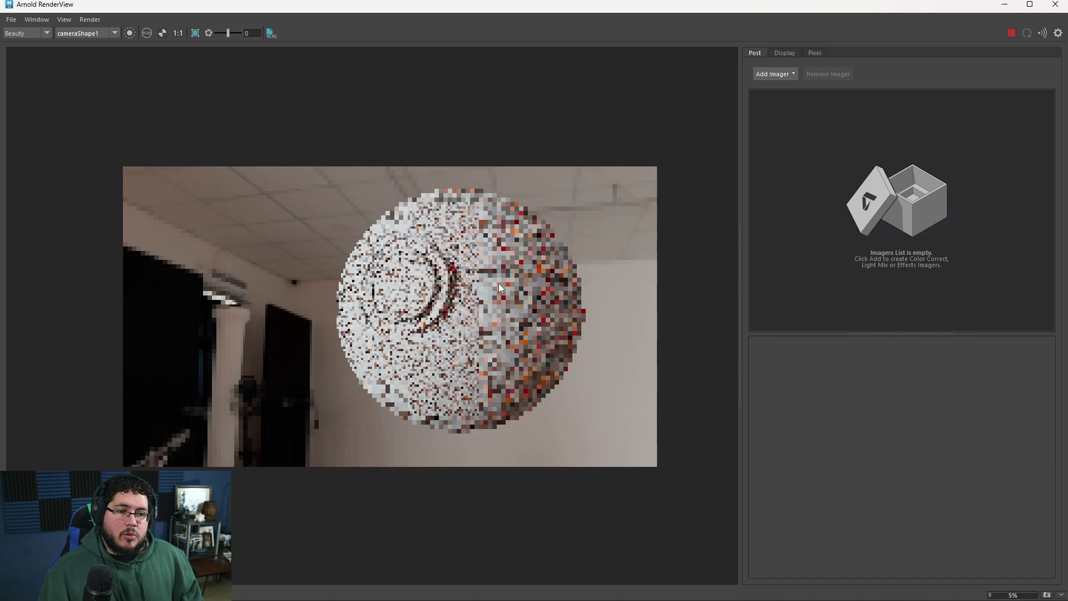
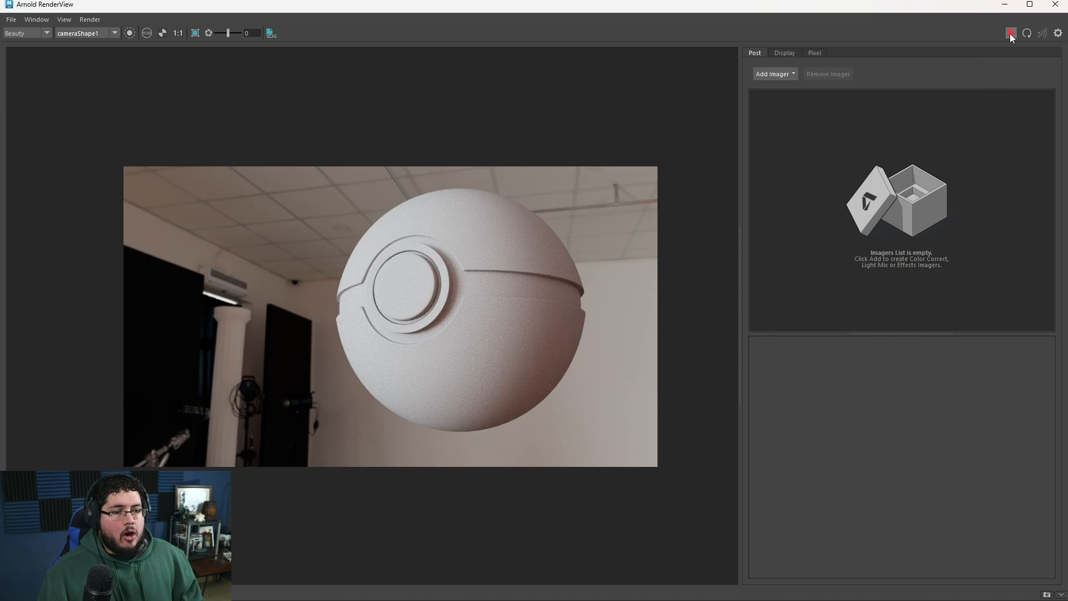
left_click(1008, 4)
Assign a new aiStandardSurface material to the RED_Pokeball1 upper shell and set its base color to pure red.
left_click_drag(663, 303, 596, 316, "alt")
scroll(596, 316, "up", 4)
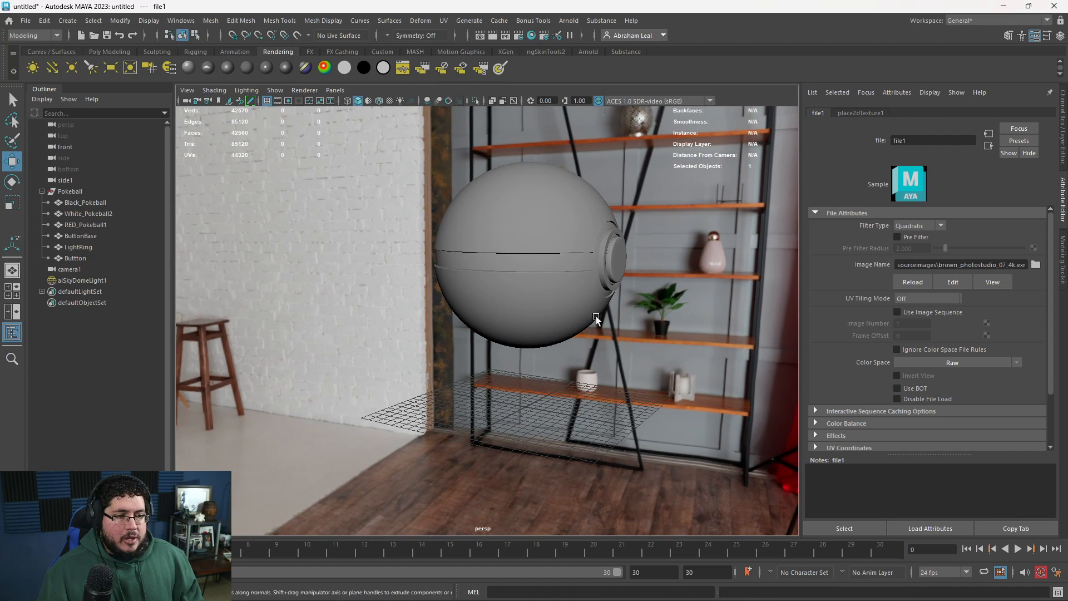
left_click(545, 202)
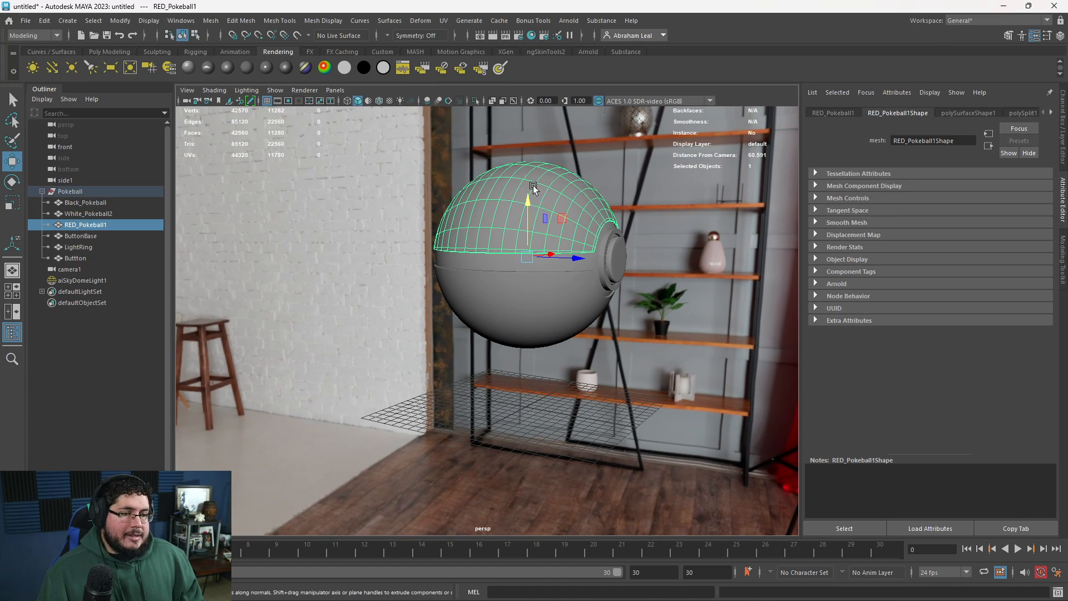
right_click(528, 170)
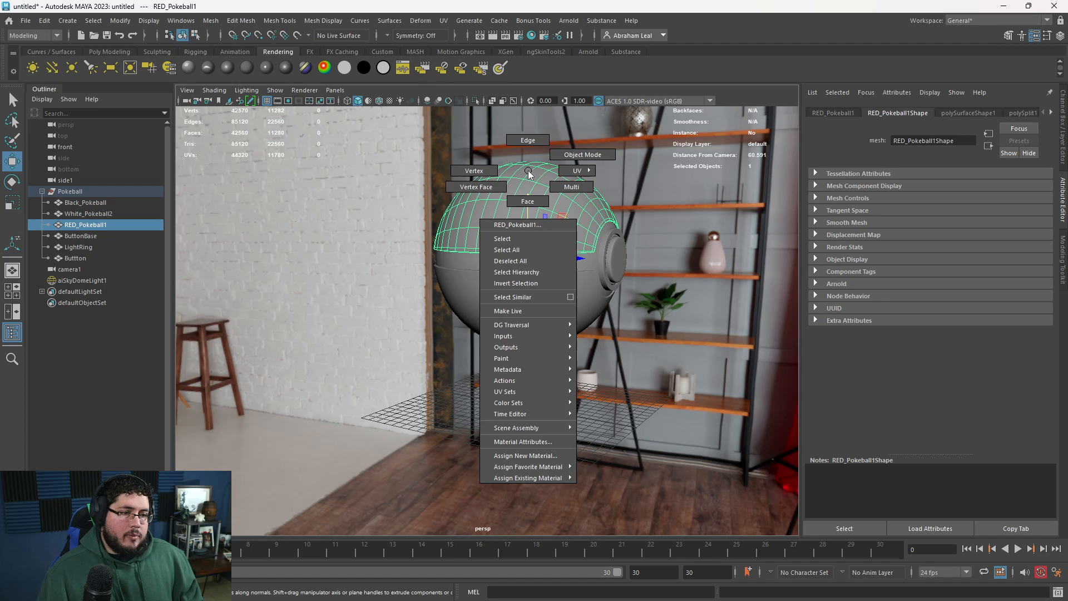
left_click(526, 458)
left_click(388, 292)
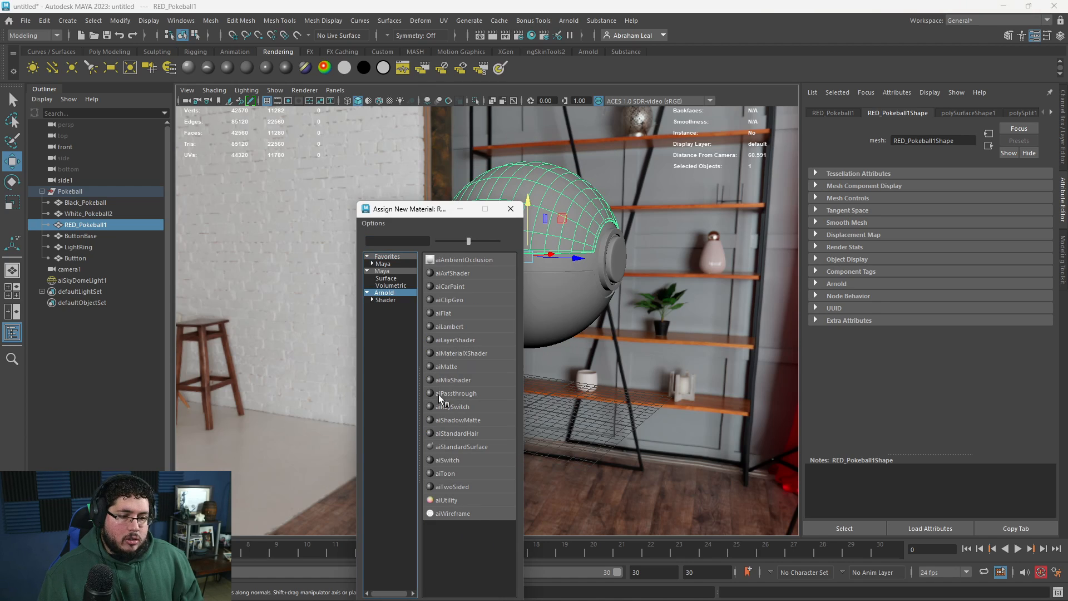
left_click(466, 447)
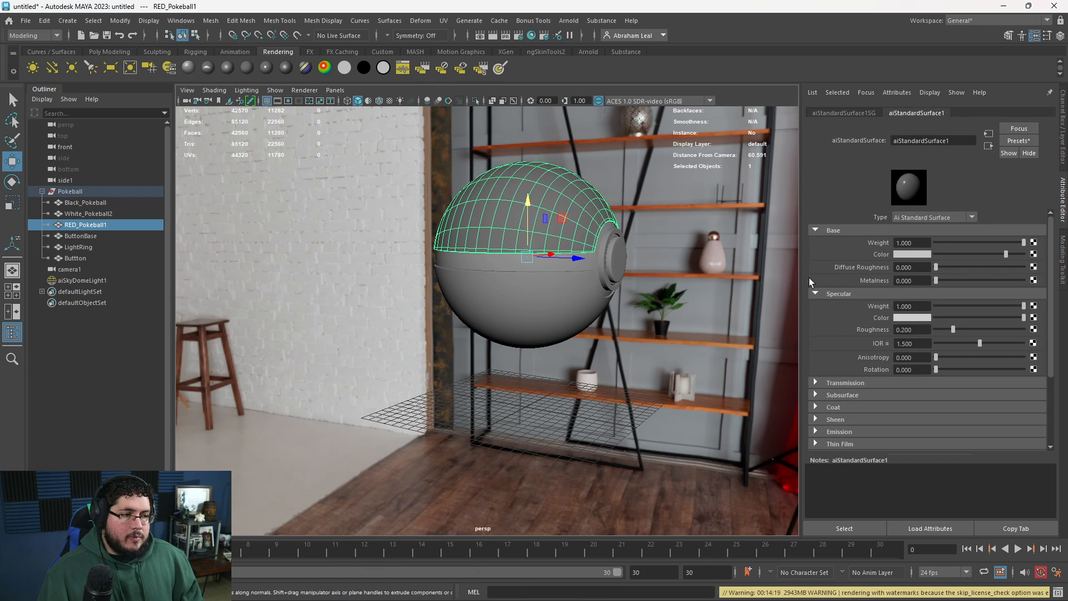
left_click(904, 255)
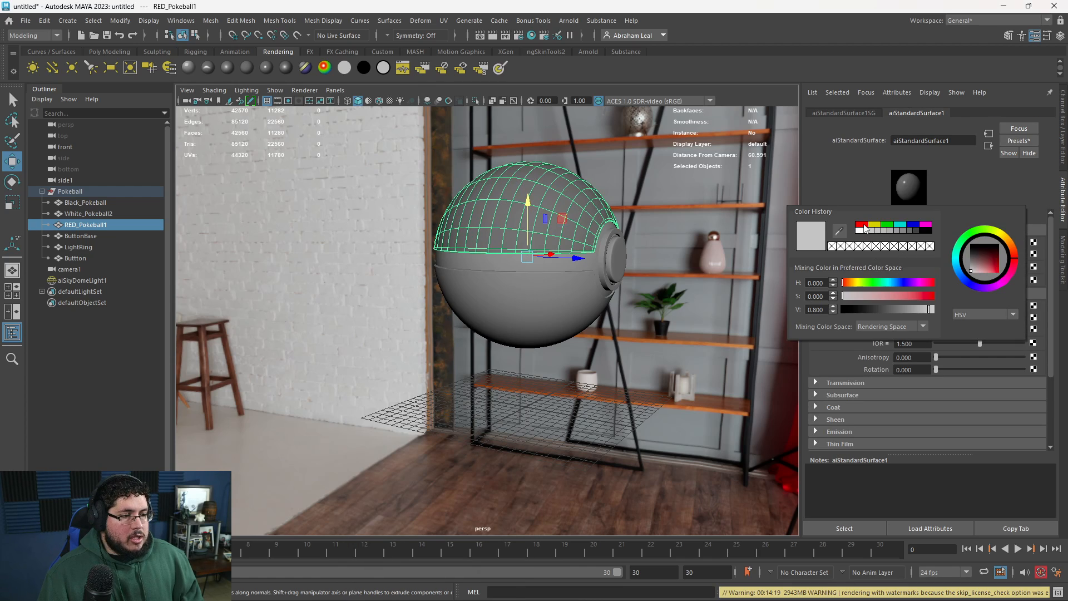
left_click(862, 226)
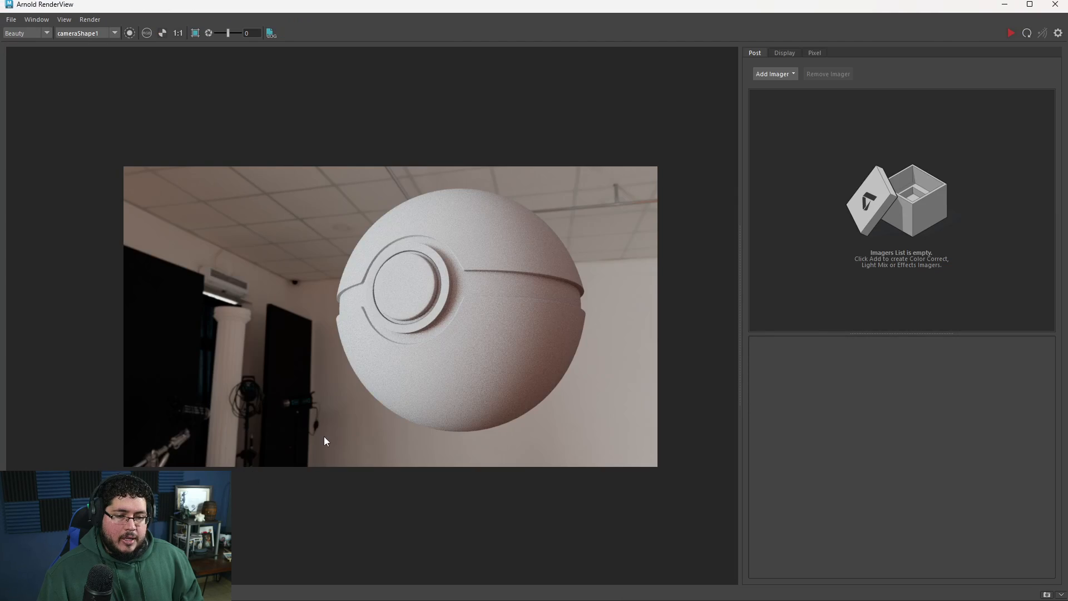
Render the Pokéball through cameraShape1 and inspect the red upper shell up close.
left_click(1010, 33)
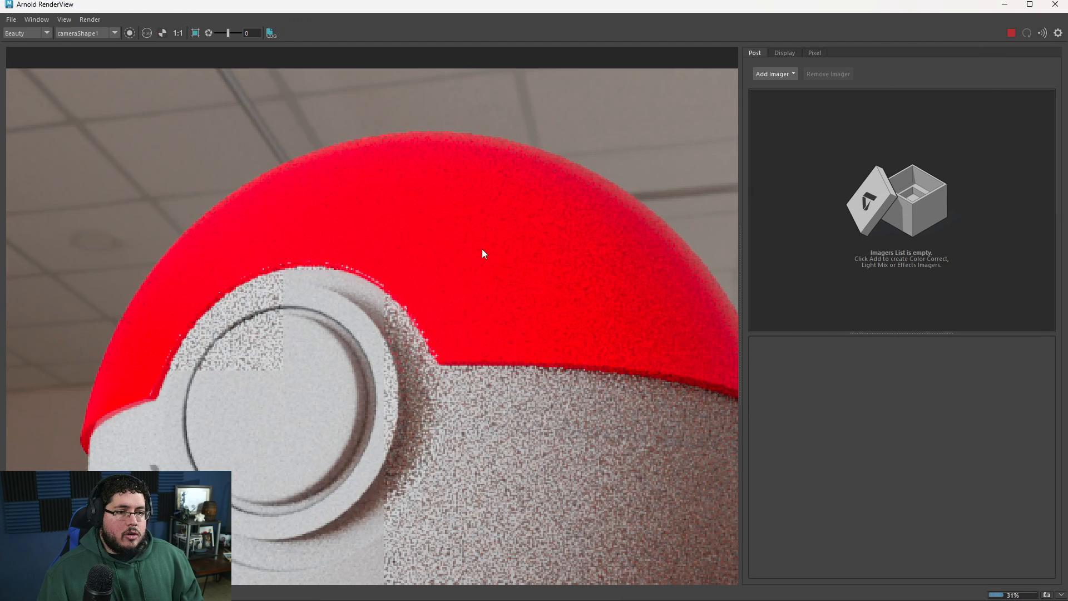
scroll(481, 249, "up", 3)
scroll(496, 210, "down", 3)
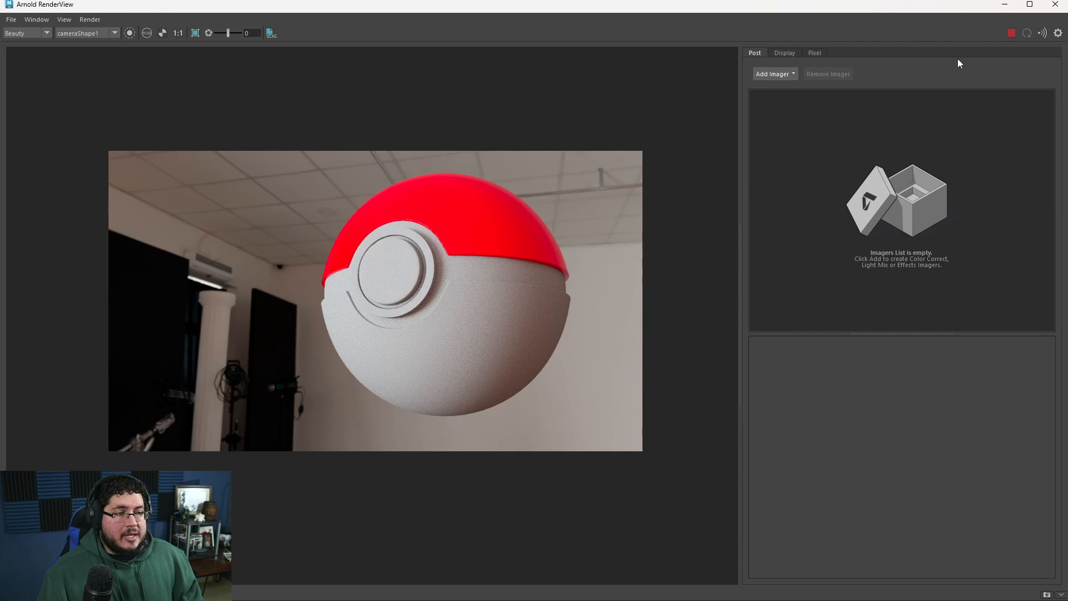
left_click(1005, 5)
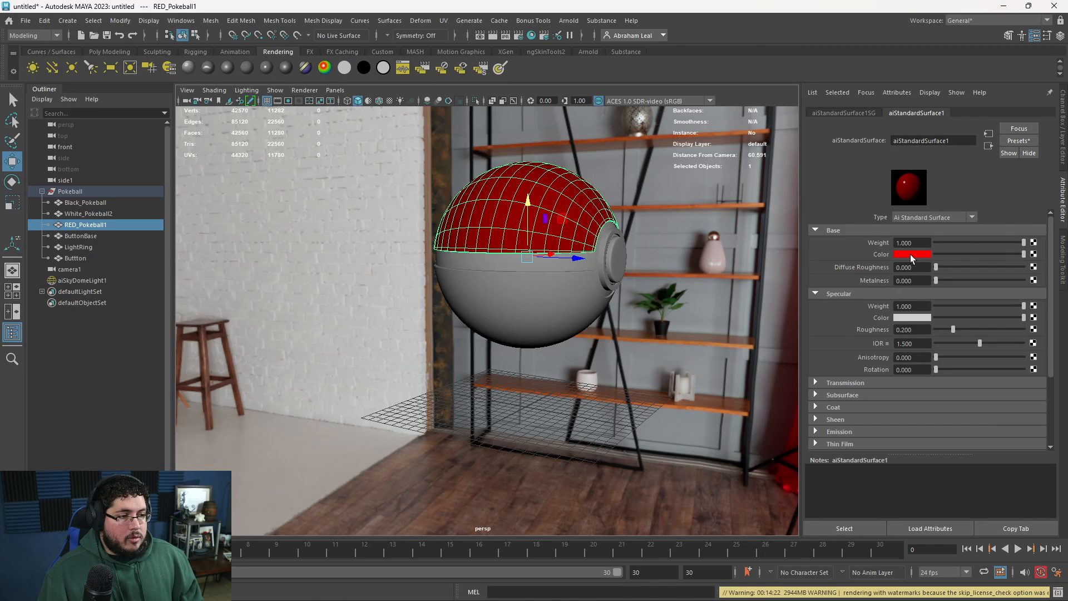
Darken the red material's base color, slightly lower its specular roughness, and render the camera view to check it.
left_click(910, 255)
left_click_drag(939, 311, 914, 309)
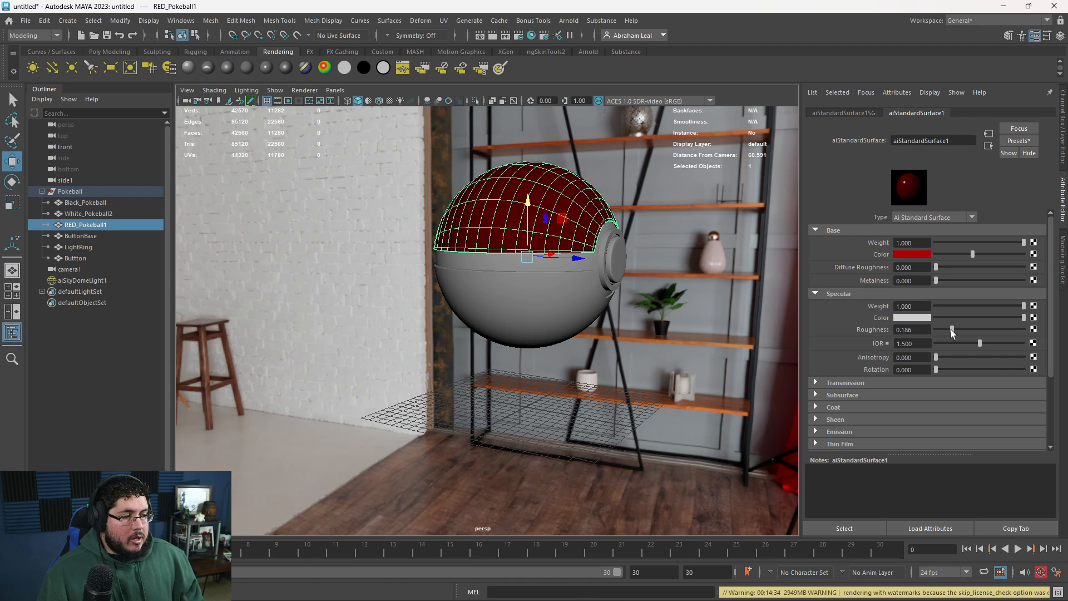
key("alt+Tab")
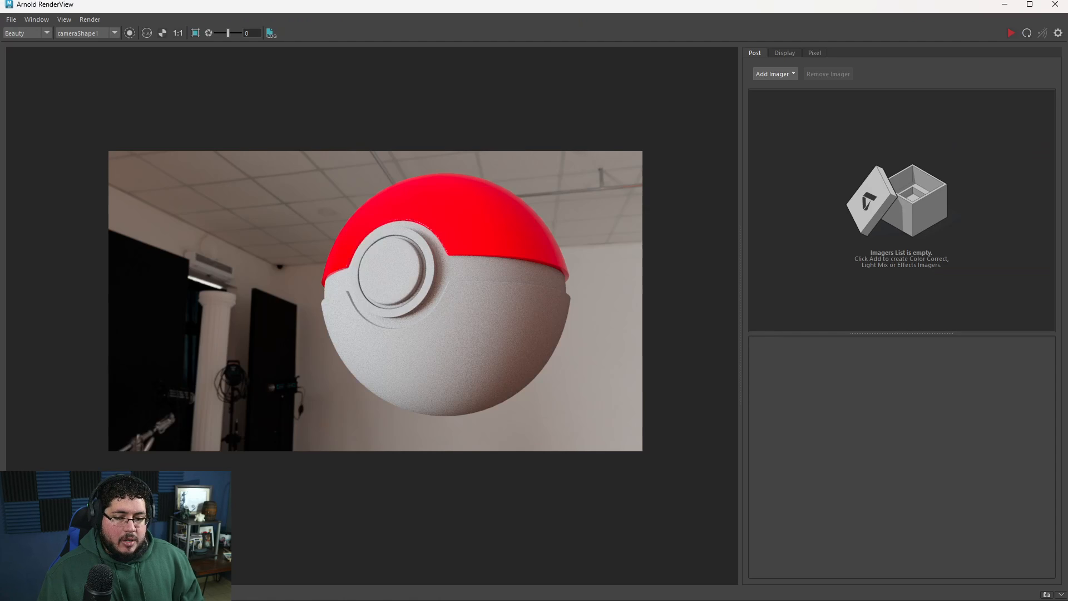
left_click(1010, 33)
scroll(512, 229, "up", 2)
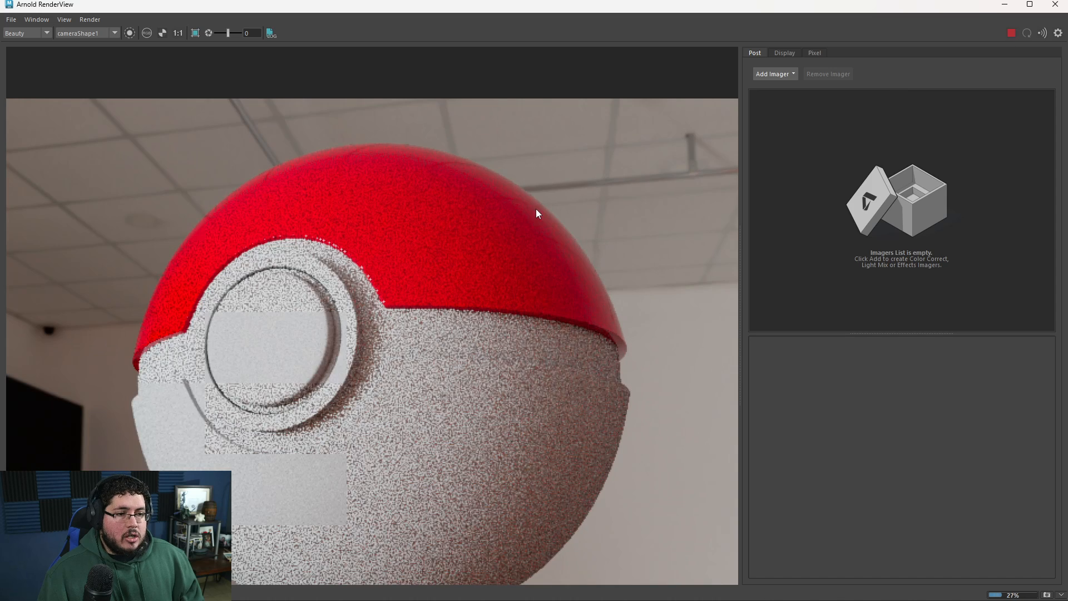
scroll(484, 220, "down", 2)
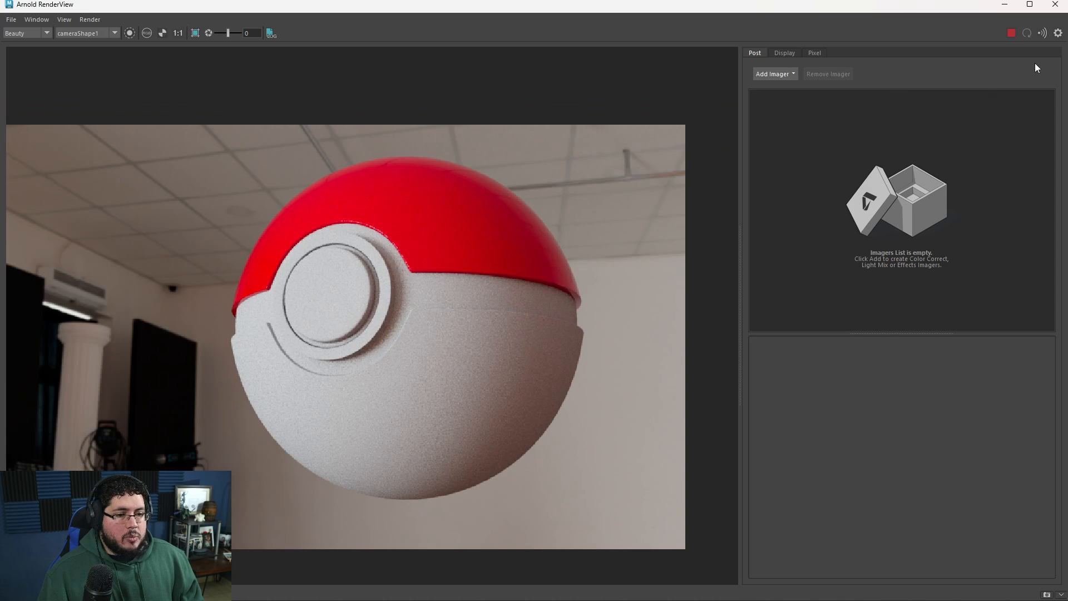
left_click(1004, 5)
Assign one new aiStandardSurface material to the White_Pokeball2 lower shell, the button and the ButtonBase ring.
left_click(566, 313)
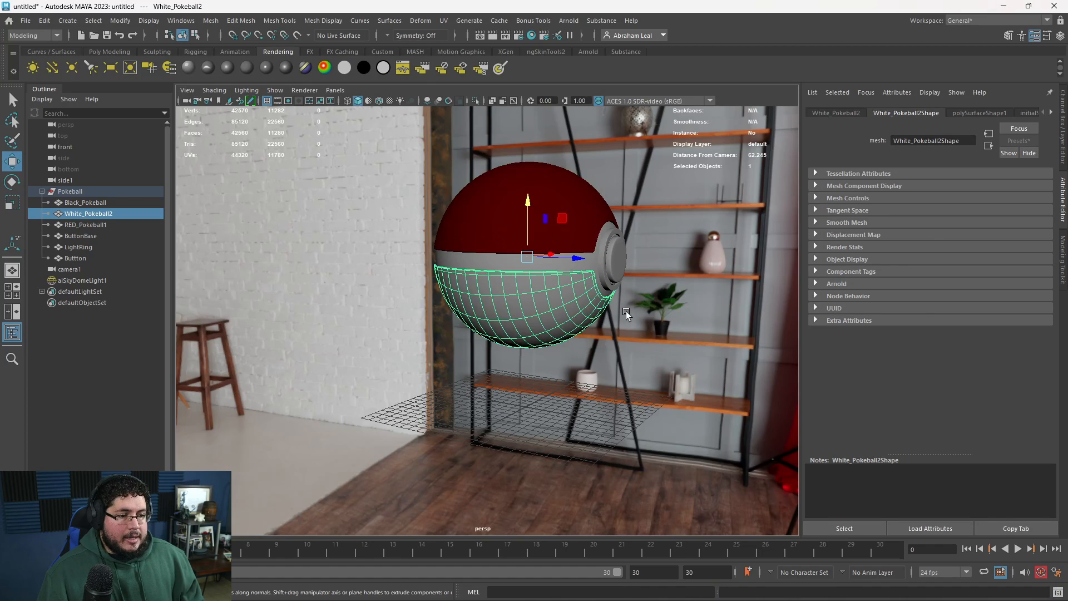
left_click_drag(626, 312, 591, 327, "alt")
right_click_drag(591, 327, 632, 376, "alt")
left_click(645, 226, "shift")
left_click(604, 240, "shift")
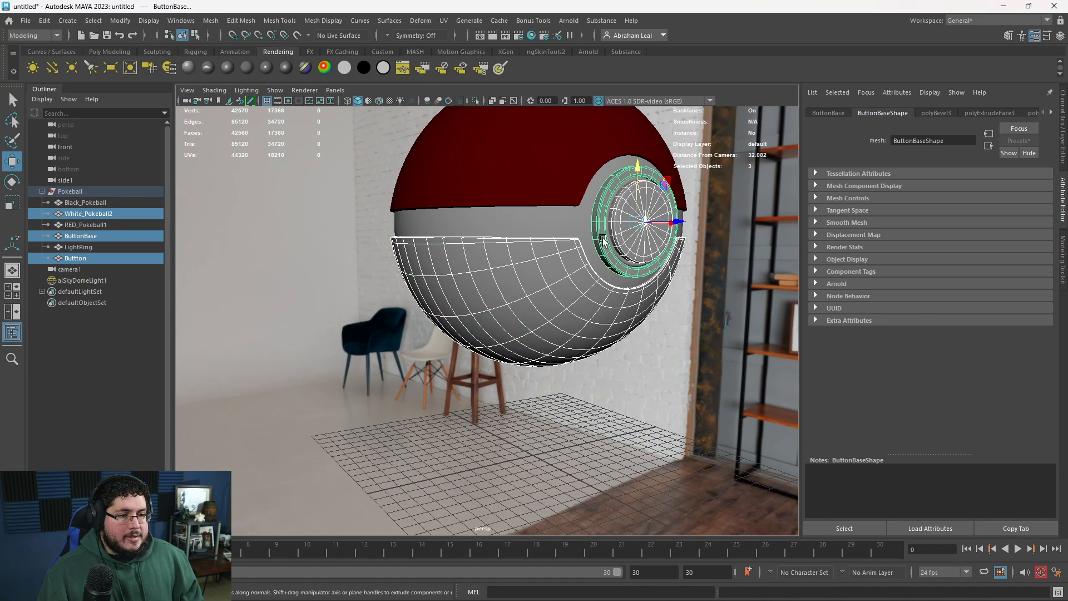
right_click(604, 241)
left_click(606, 524)
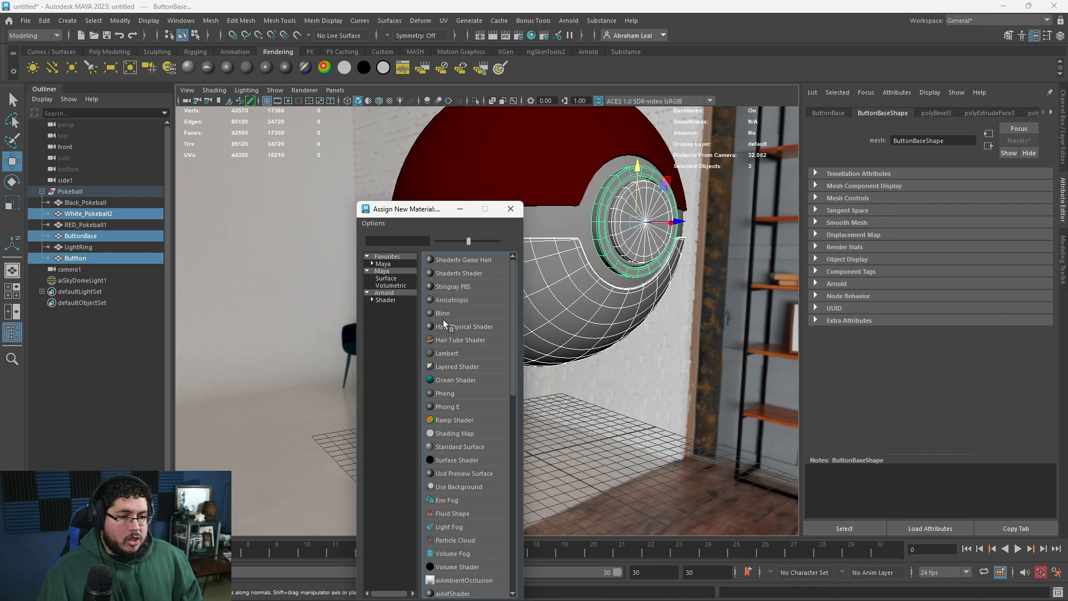
left_click(395, 293)
left_click(459, 450)
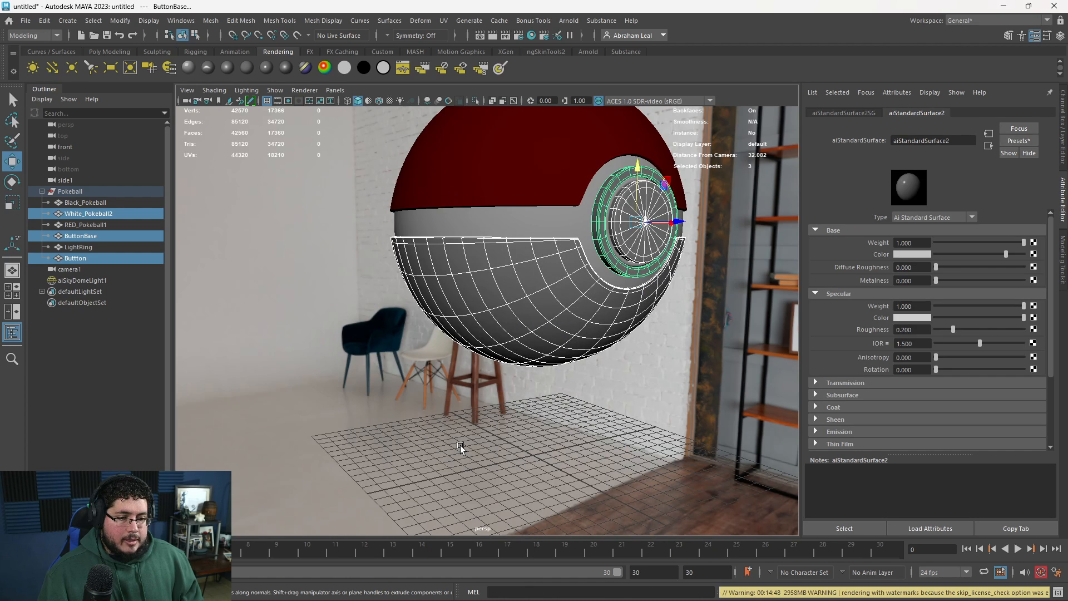
Rename the new shared material M_WhitePlastic and render the Pokéball through cameraShape1.
double_click(946, 141)
key("Caps_Lock")
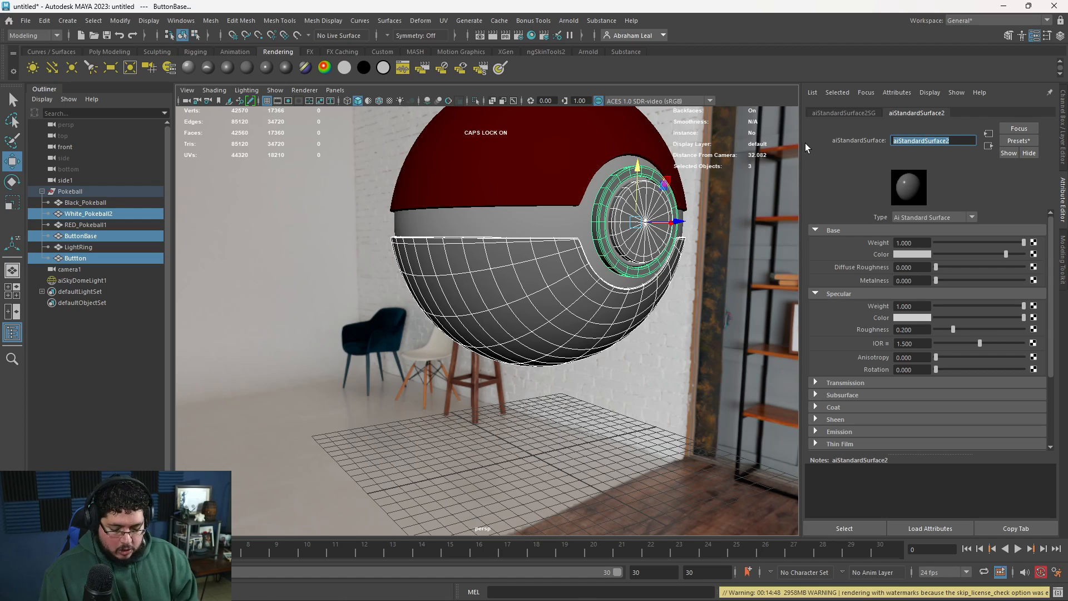
type("M_W")
key("Caps_Lock")
type("hitePkla")
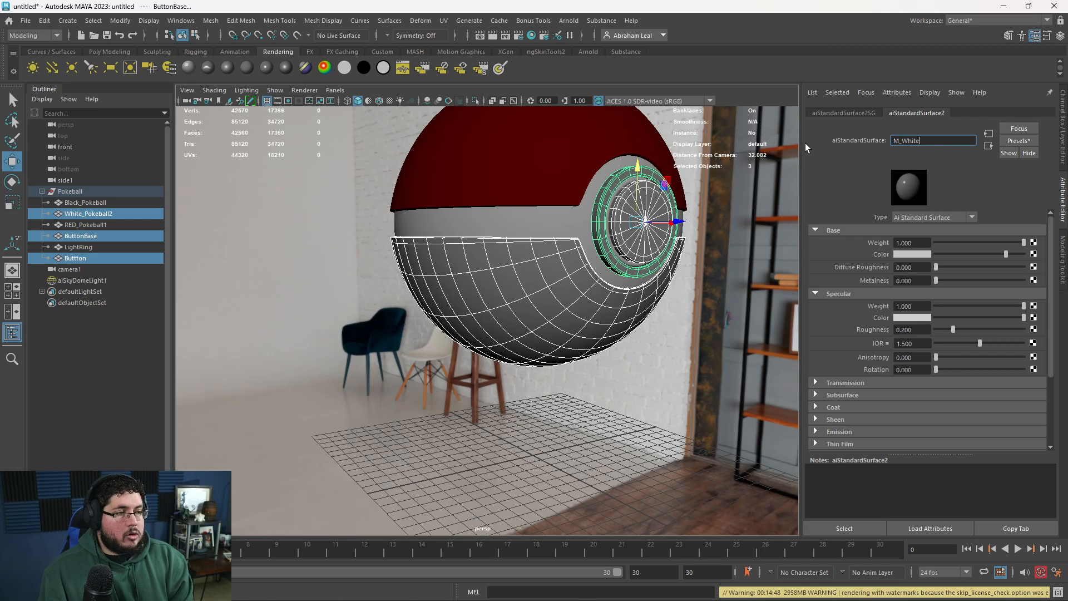
key("BackSpace")
key("BackSpace")
key("BackSpace")
type("las")
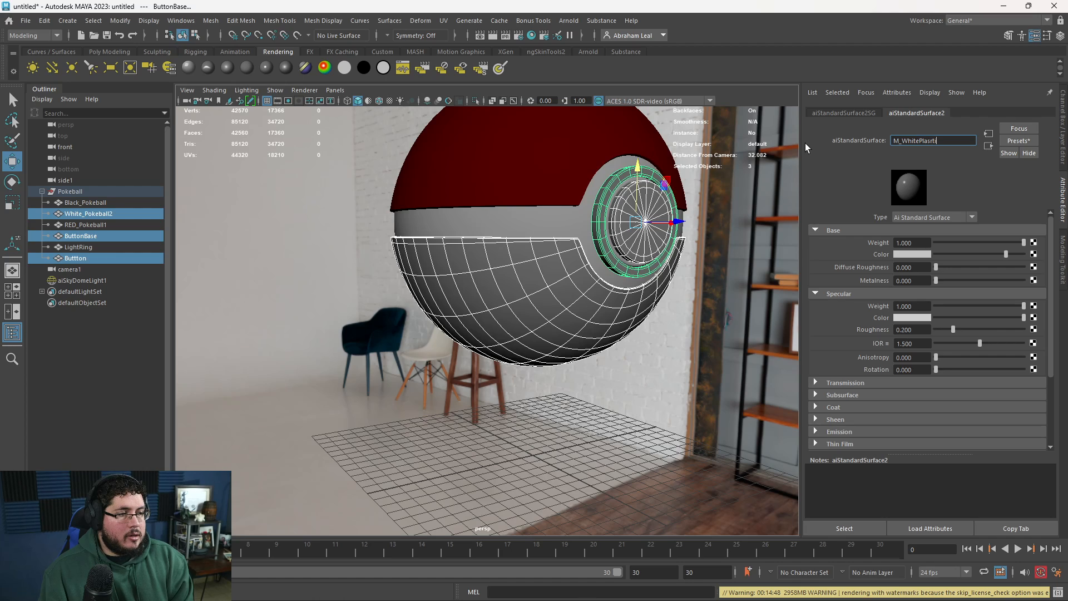
type("tic")
key("Return")
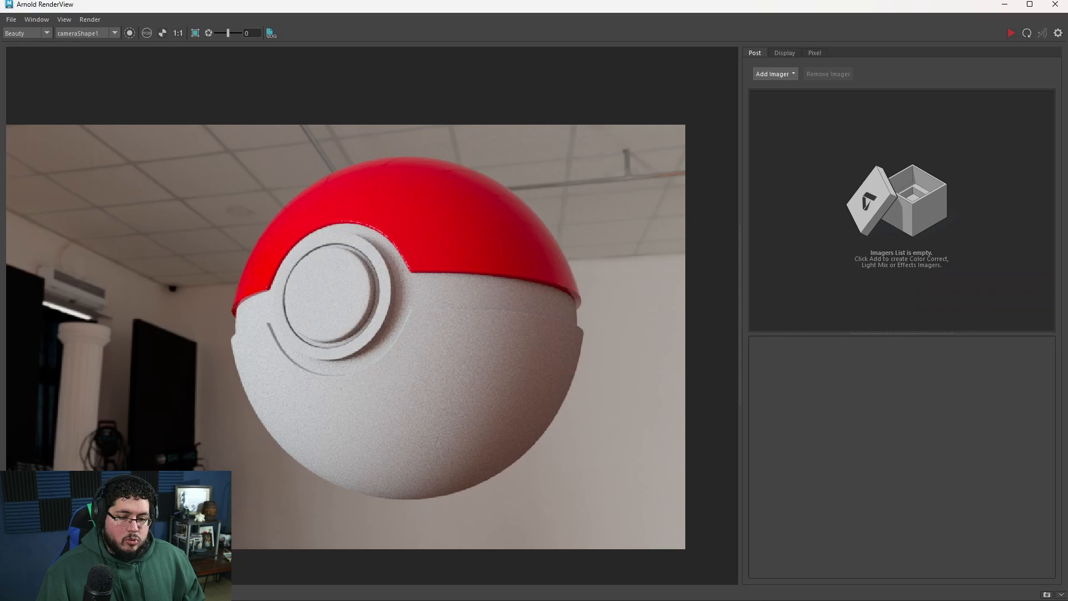
left_click(1011, 33)
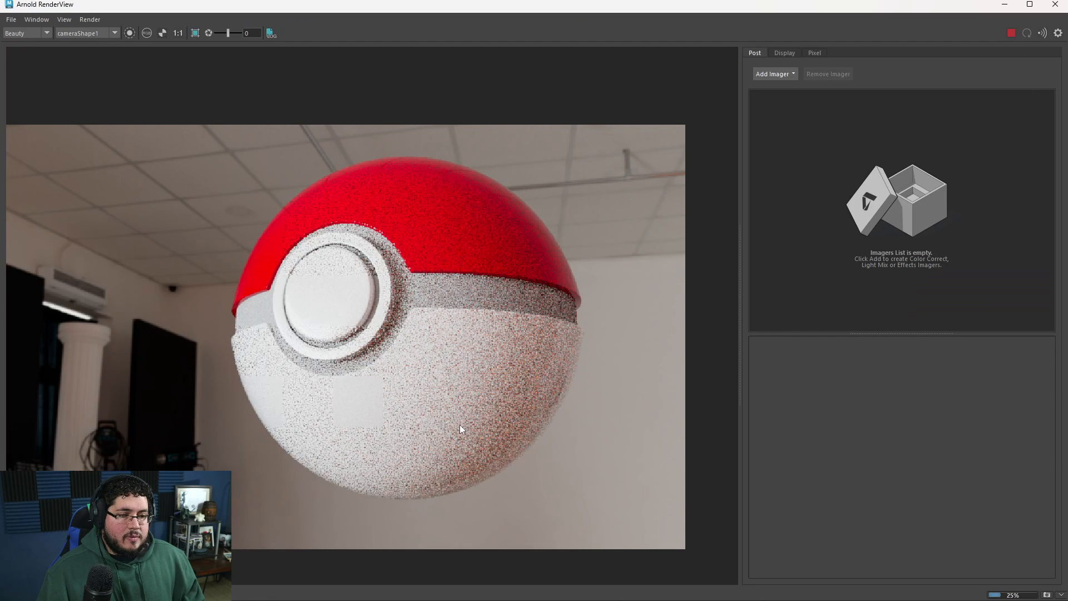
Inspect the rendered white lower shell and its right edge up close.
scroll(460, 424, "up", 2)
scroll(460, 424, "down", 1)
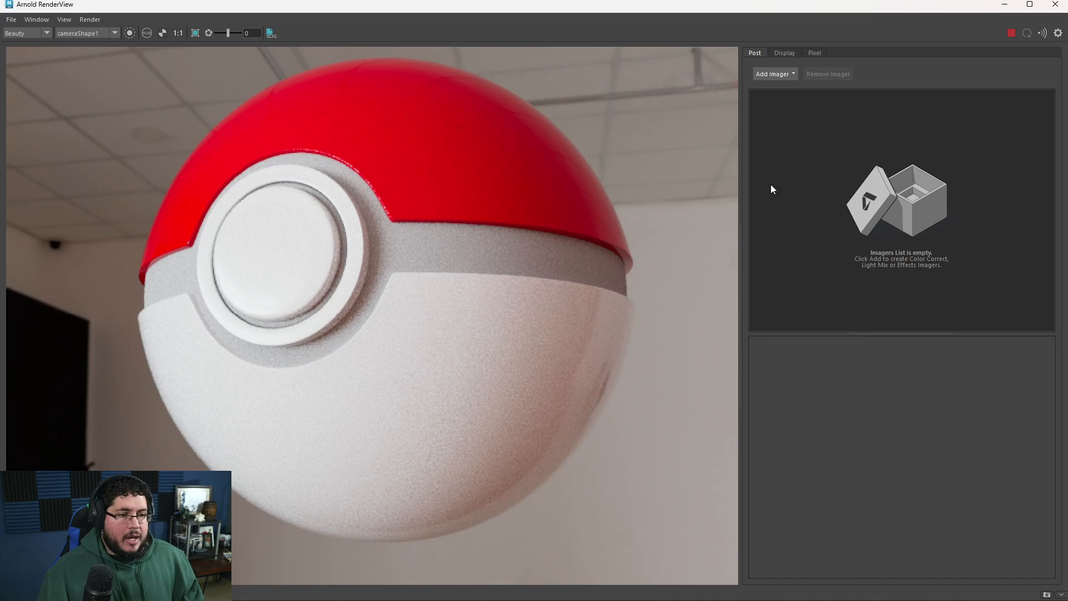
scroll(621, 382, "up", 2)
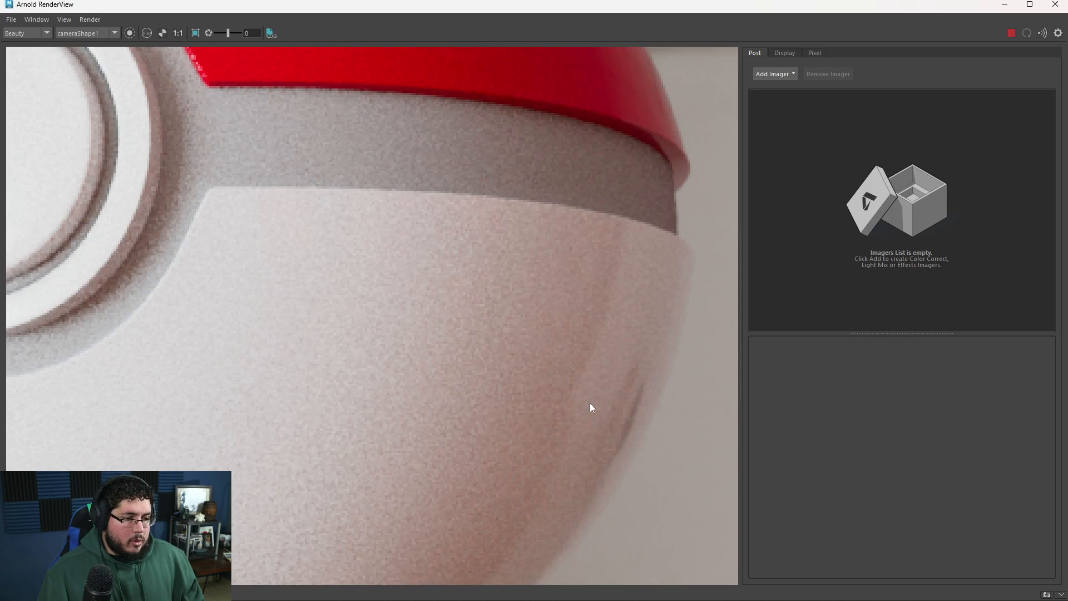
scroll(591, 367, "down", 3)
scroll(592, 338, "up", 1)
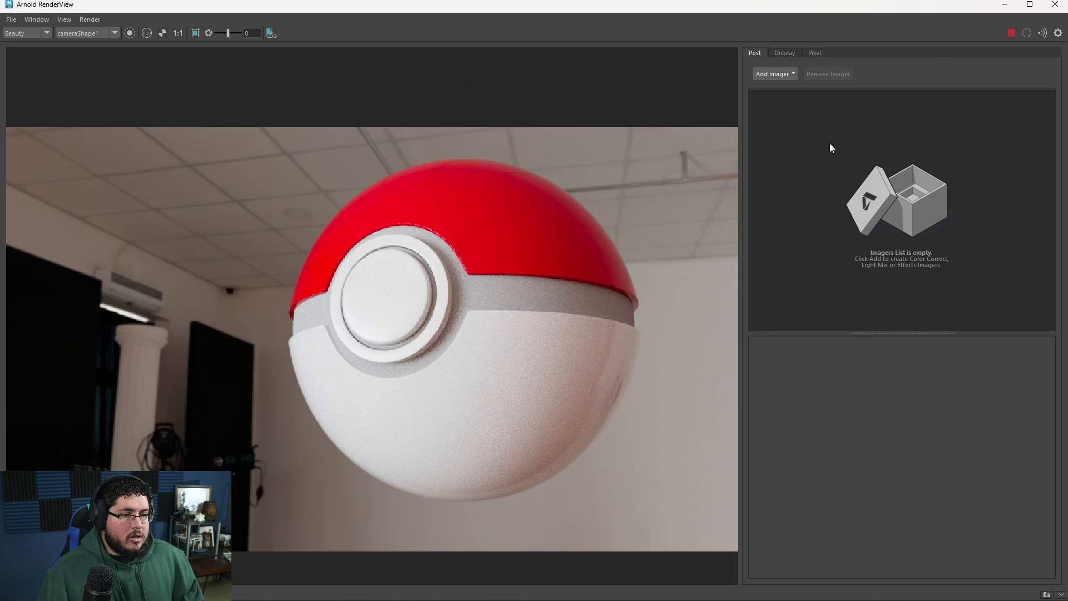
Assign a new aiStandardSurface material to the Black_Pokeball band and name it M_BlackPlastic.
left_click(1004, 9)
left_click(561, 227)
right_click_drag(561, 227, 559, 512)
left_click(390, 294)
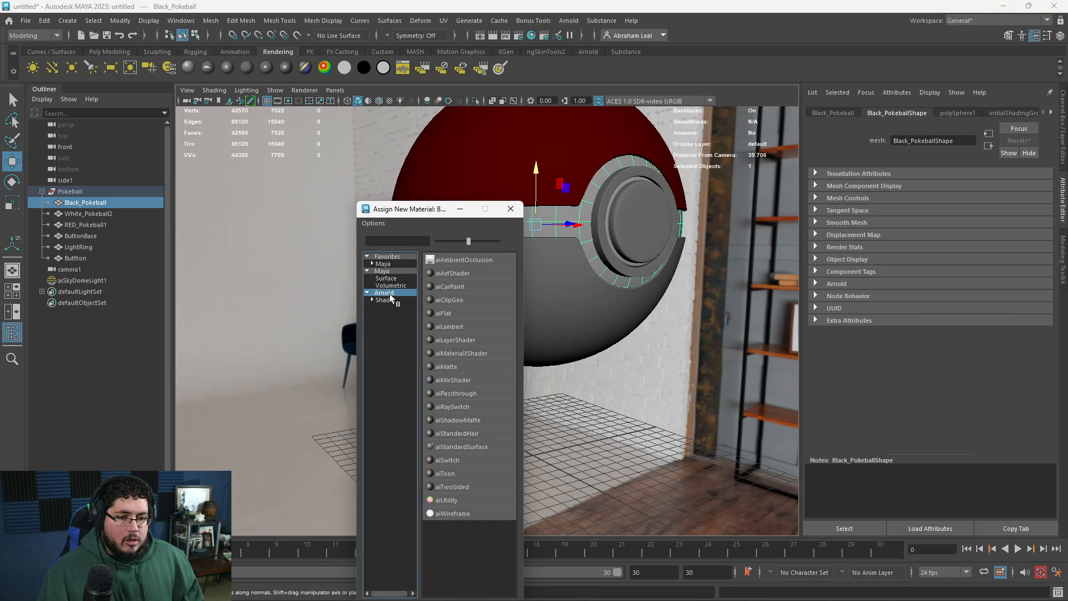
left_click(460, 447)
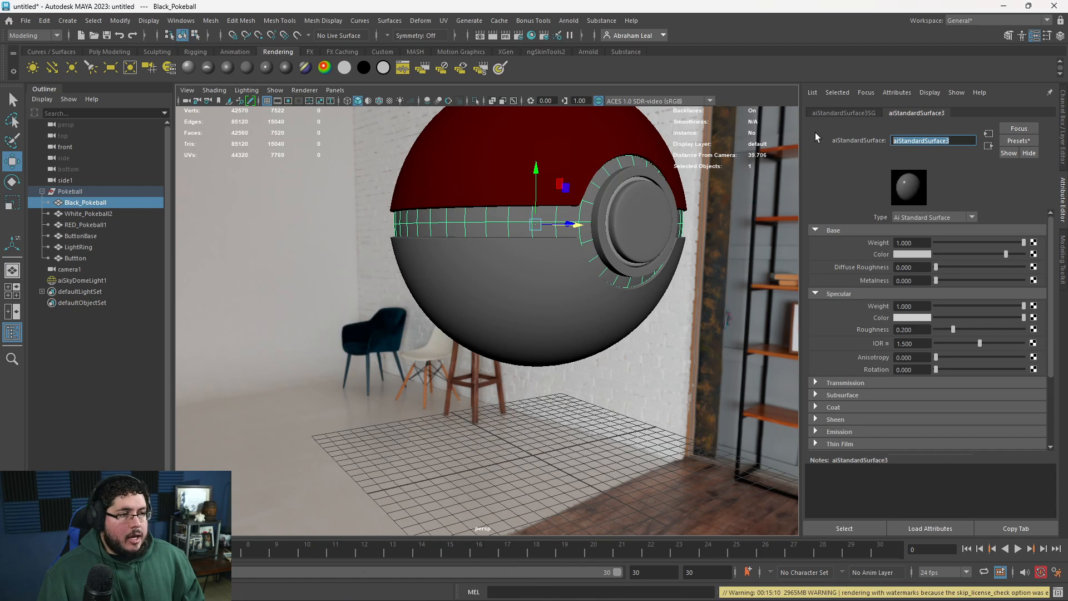
type("M")
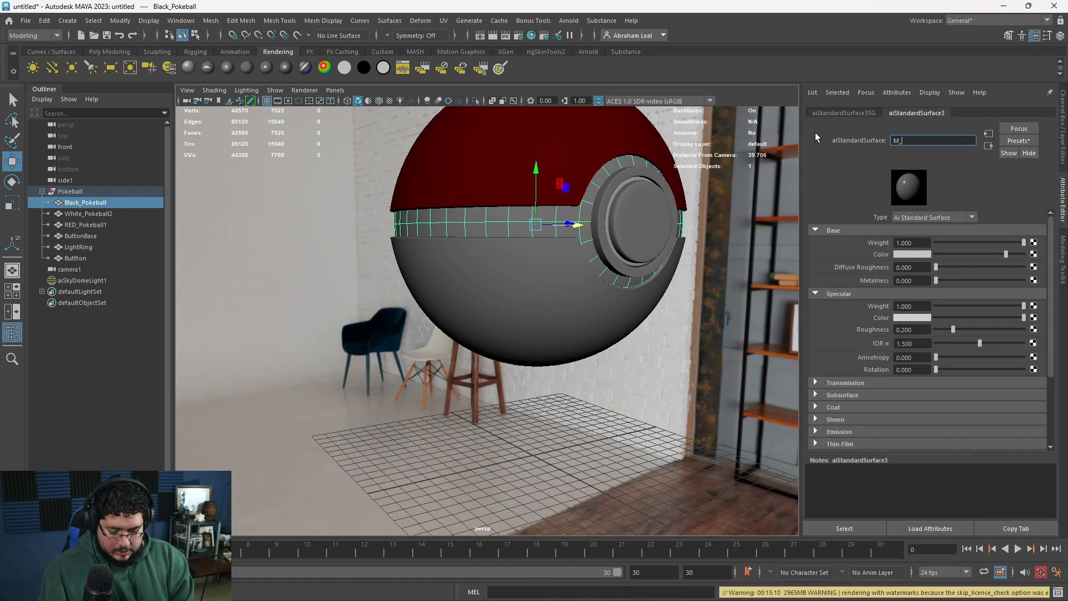
type("_")
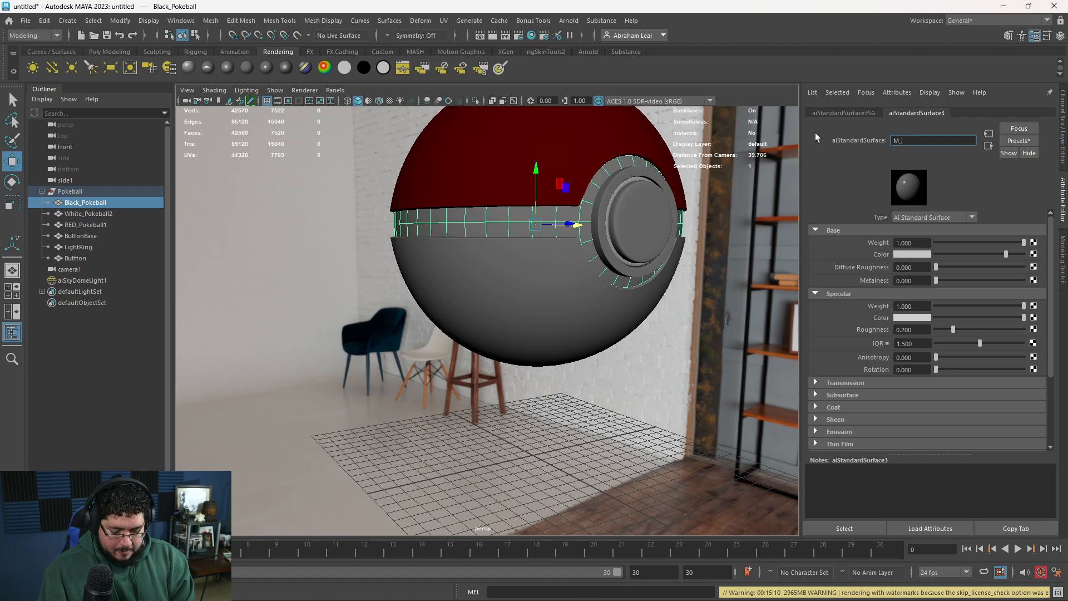
type("BlackPlastic")
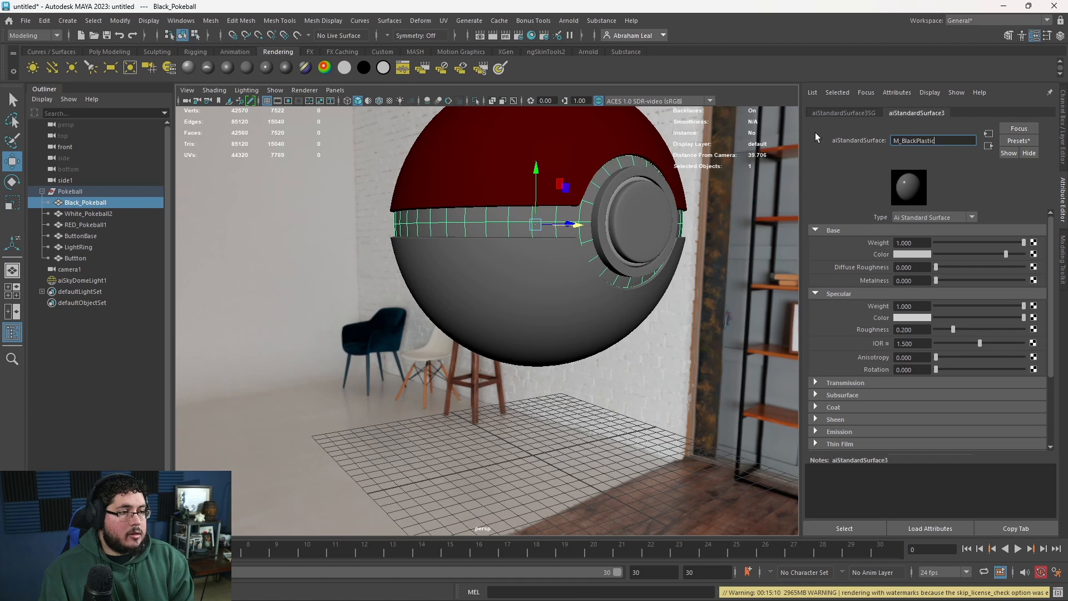
key("Return")
Darken the base color of M_BlackPlastic, raise its specular roughness to 0.327, and render the camera view.
left_click_drag(1006, 255, 943, 255)
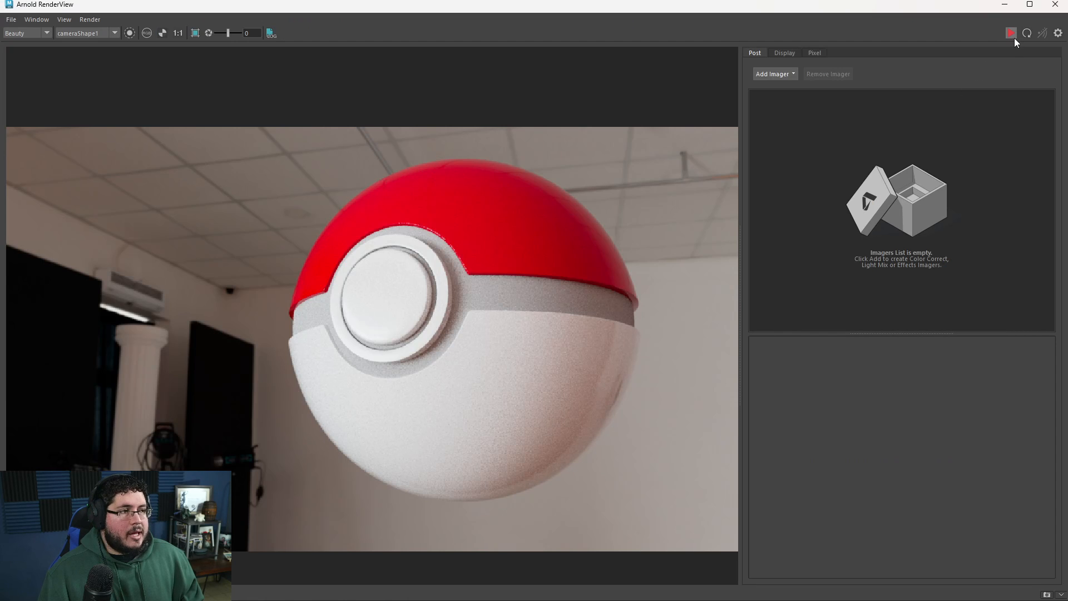
left_click(1011, 34)
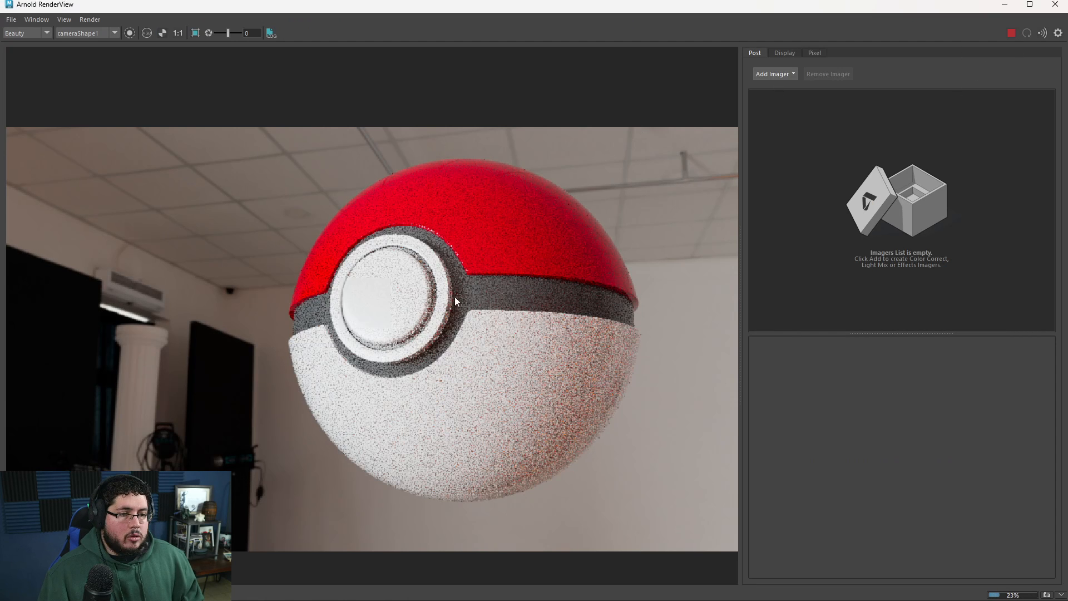
scroll(455, 296, "up", 4)
key("f")
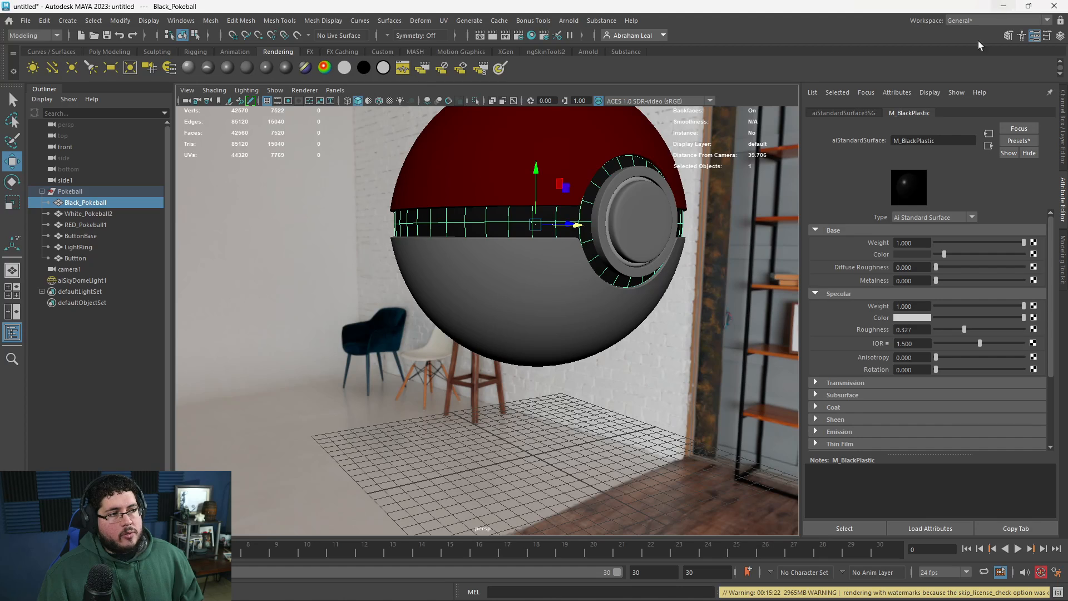
Set the base color of M_BlackPlastic to pure black and render the camera view again.
left_click_drag(944, 255, 914, 259)
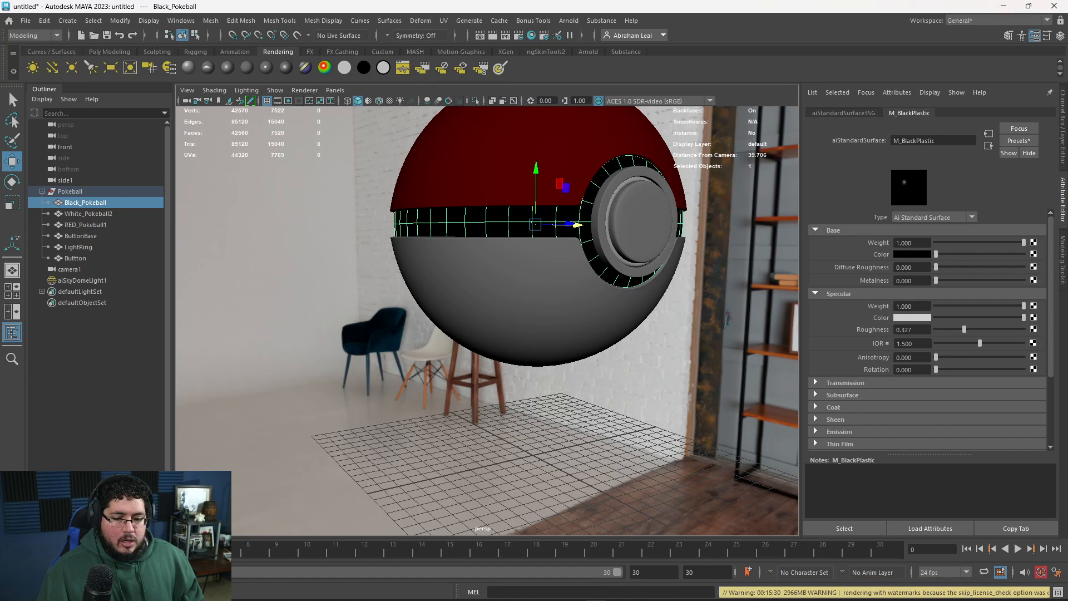
key("alt+Tab")
left_click(1015, 33)
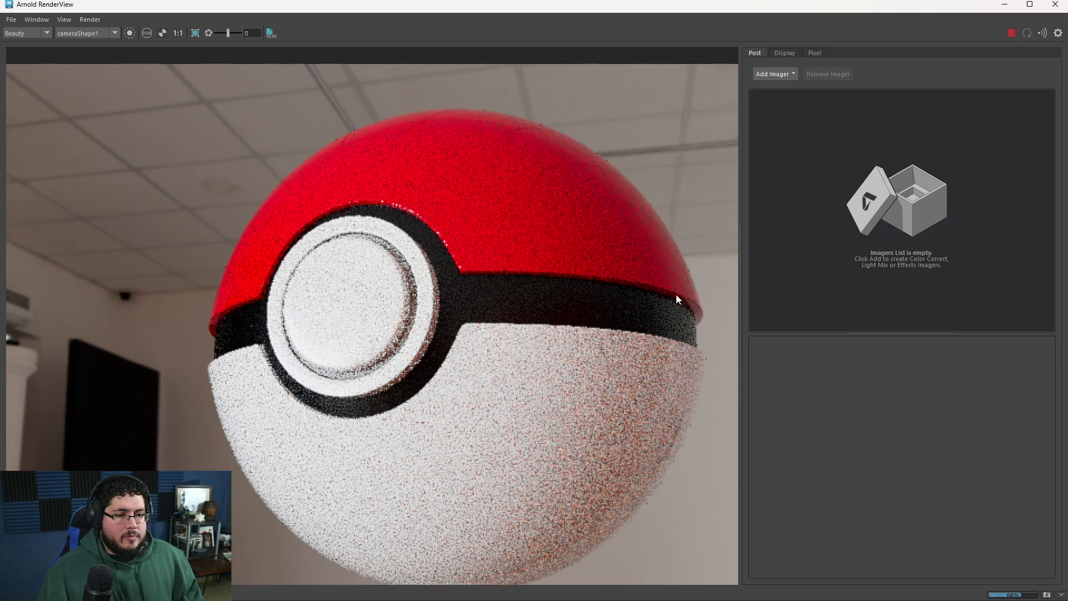
scroll(680, 242, "down", 2)
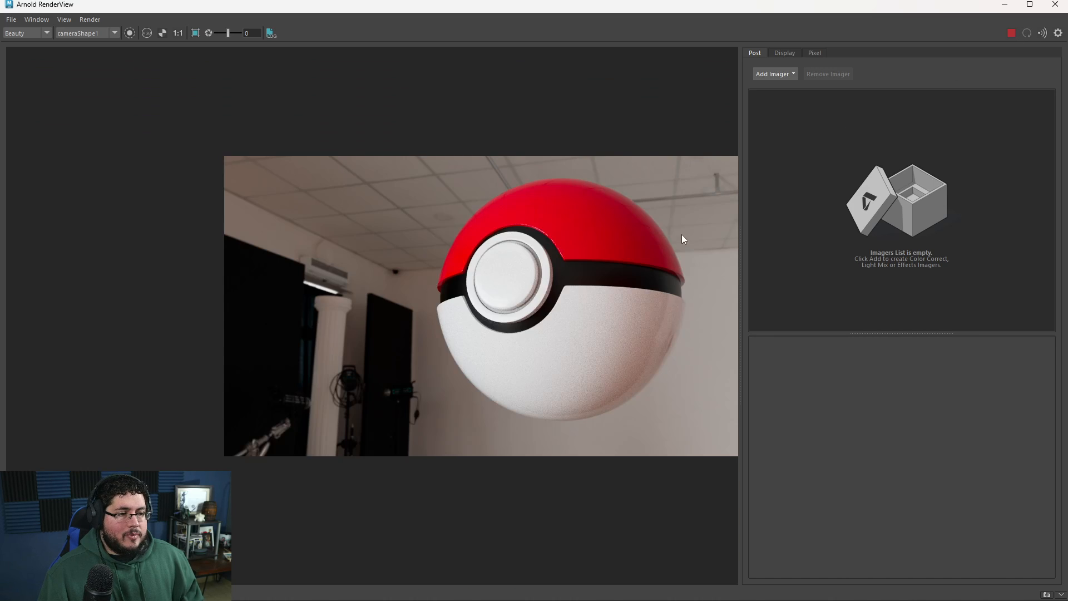
Assign a new aiStandardSurface material to the LightRing around the button.
left_click(1006, 7)
left_click_drag(618, 208, 515, 331, "alt")
right_click_drag(516, 332, 555, 332, "alt")
left_click(588, 254)
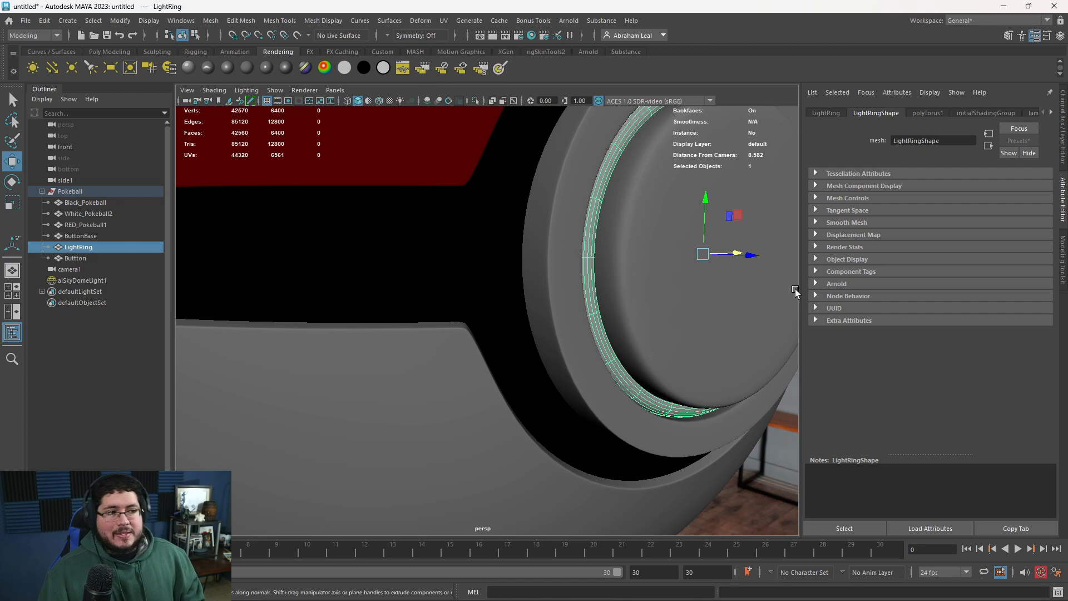
right_click(590, 268)
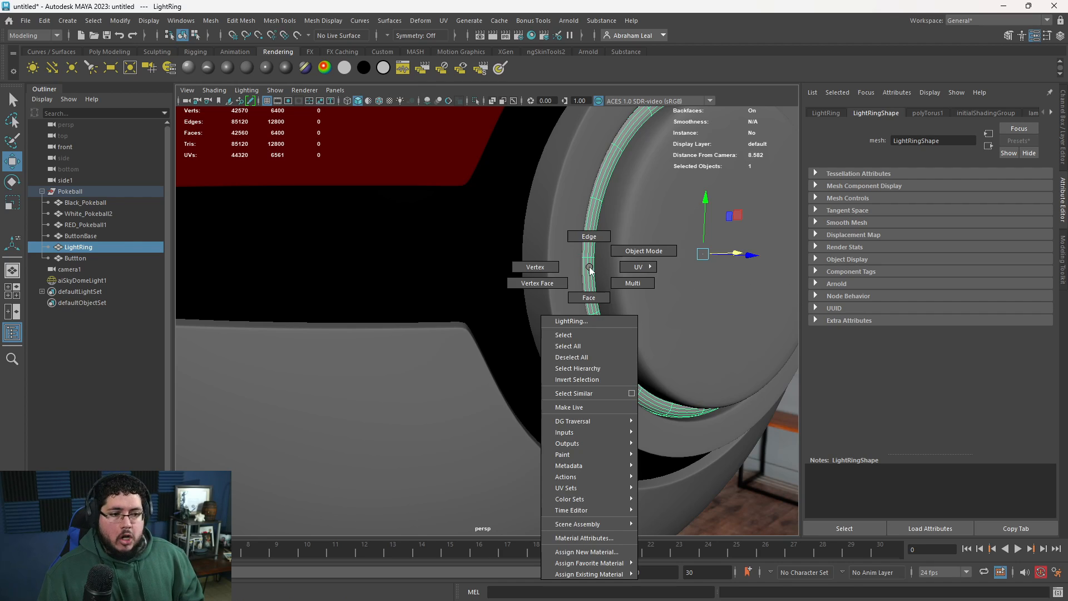
right_click(592, 546)
right_click_drag(590, 286, 592, 569)
left_click(399, 294)
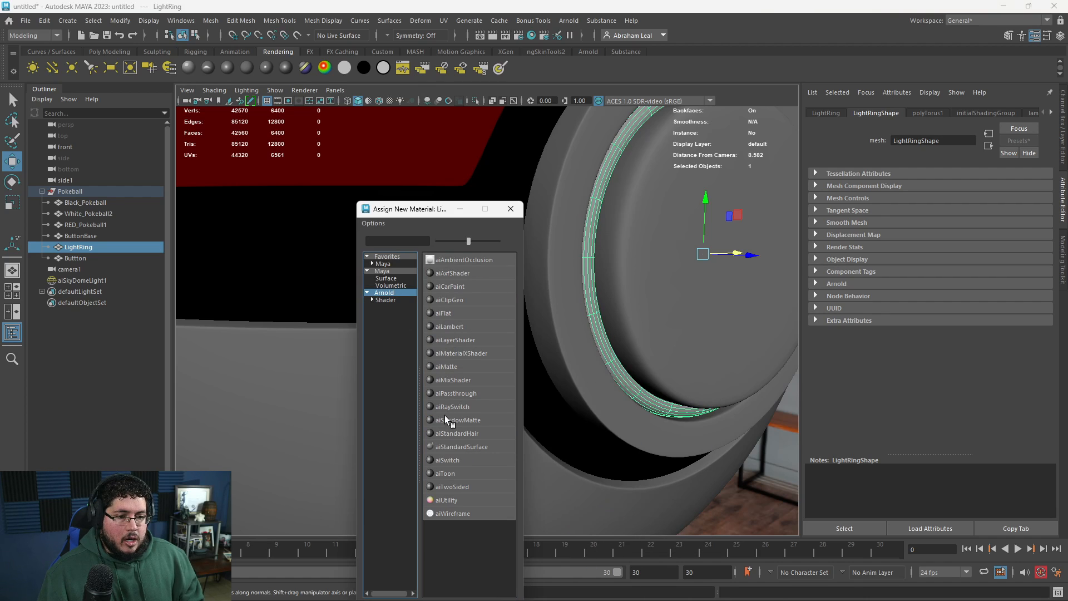
left_click(466, 446)
Make the LightRing material's base color cyan and give it cyan emission with a weight of 1.
left_click(907, 254)
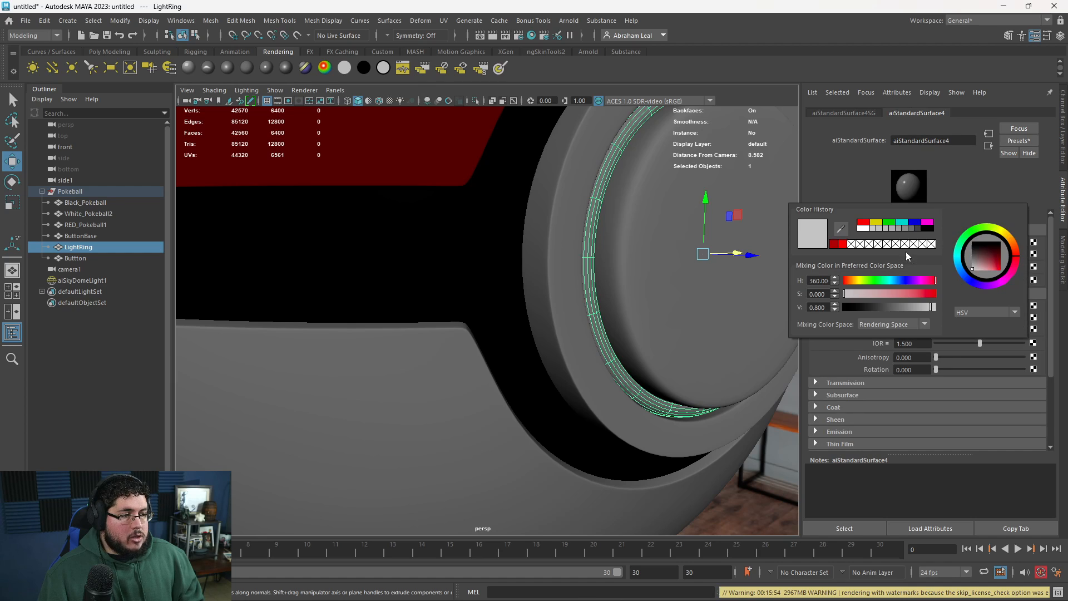
left_click(906, 222)
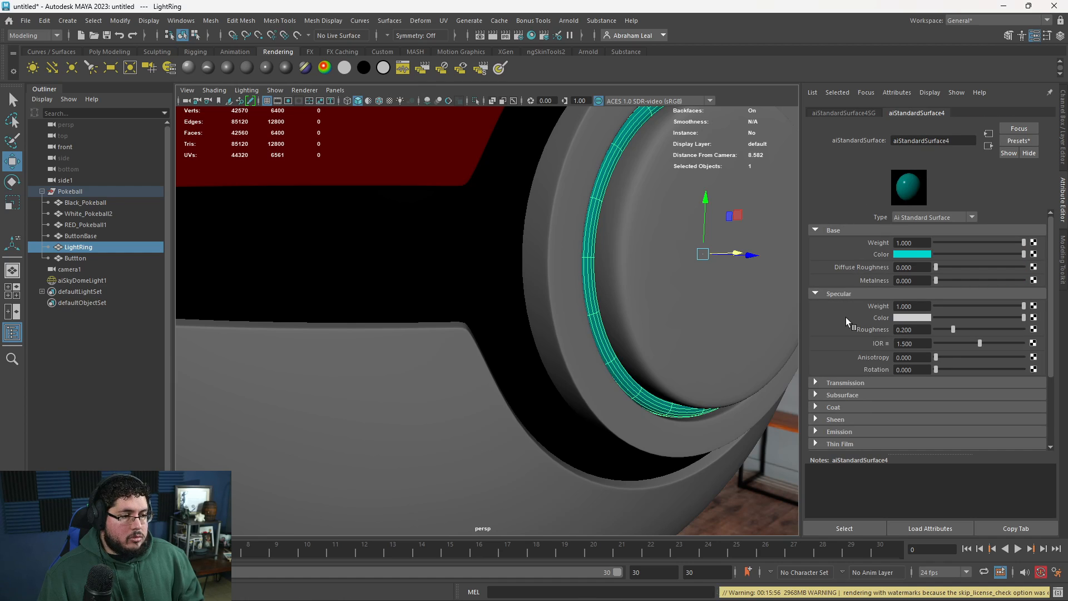
scroll(846, 317, "down", 3)
left_click(816, 364)
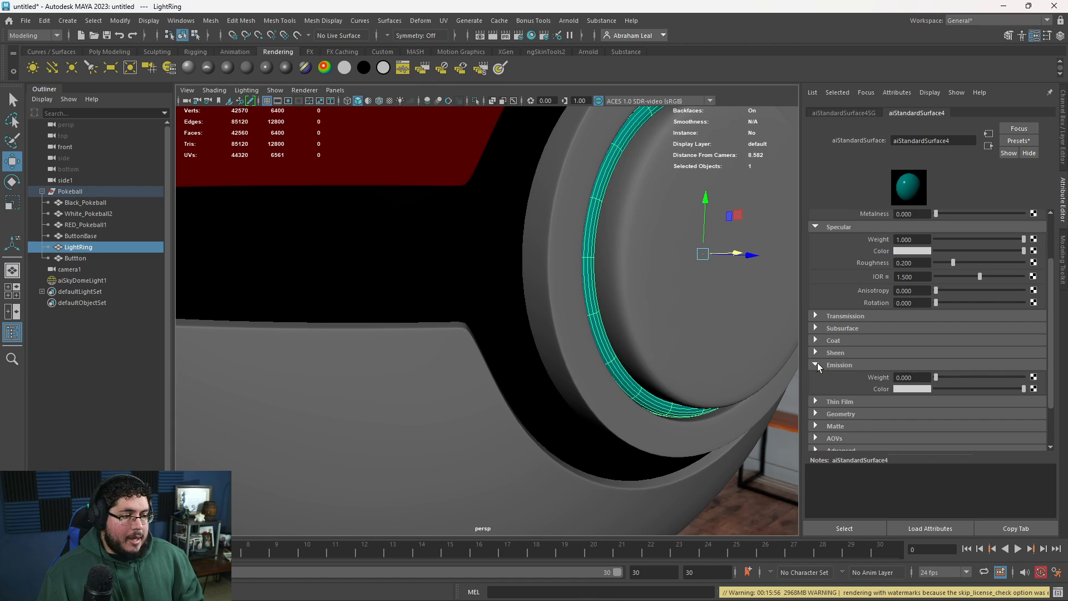
left_click_drag(938, 378, 1018, 377)
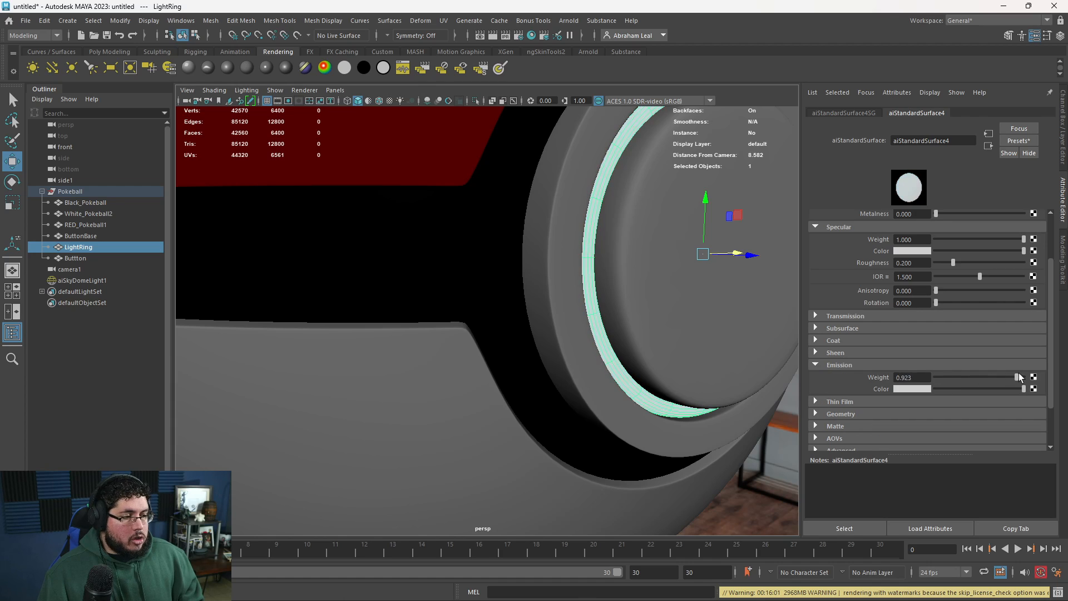
left_click(924, 388)
left_click(857, 383)
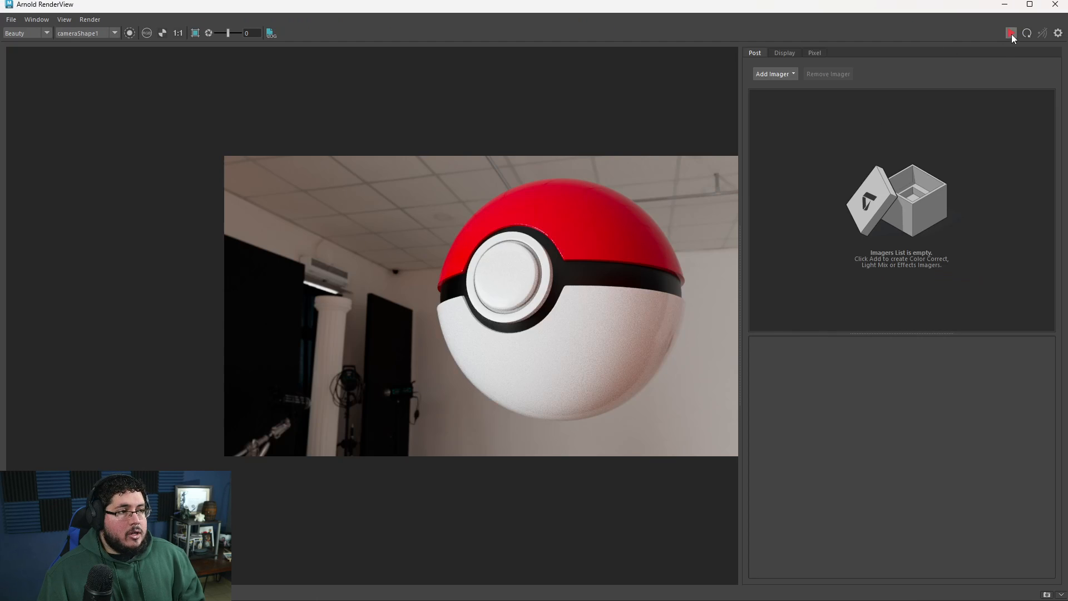
Render through cameraShape1, inspect the emissive ring around the button up close, and stop the render.
left_click(1011, 34)
scroll(574, 227, "up", 6)
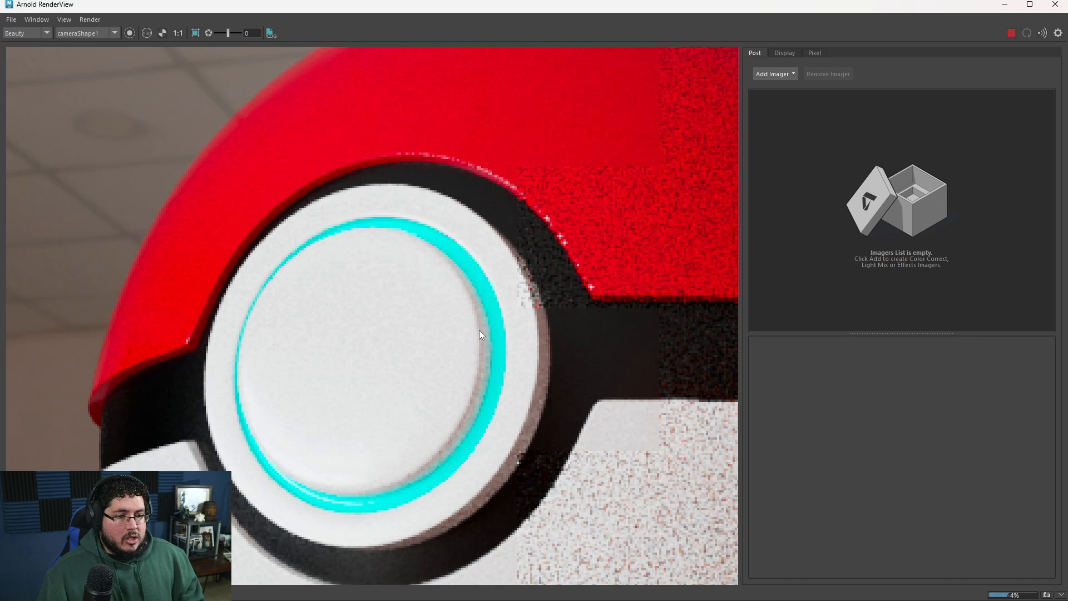
scroll(479, 329, "up", 3)
key("f")
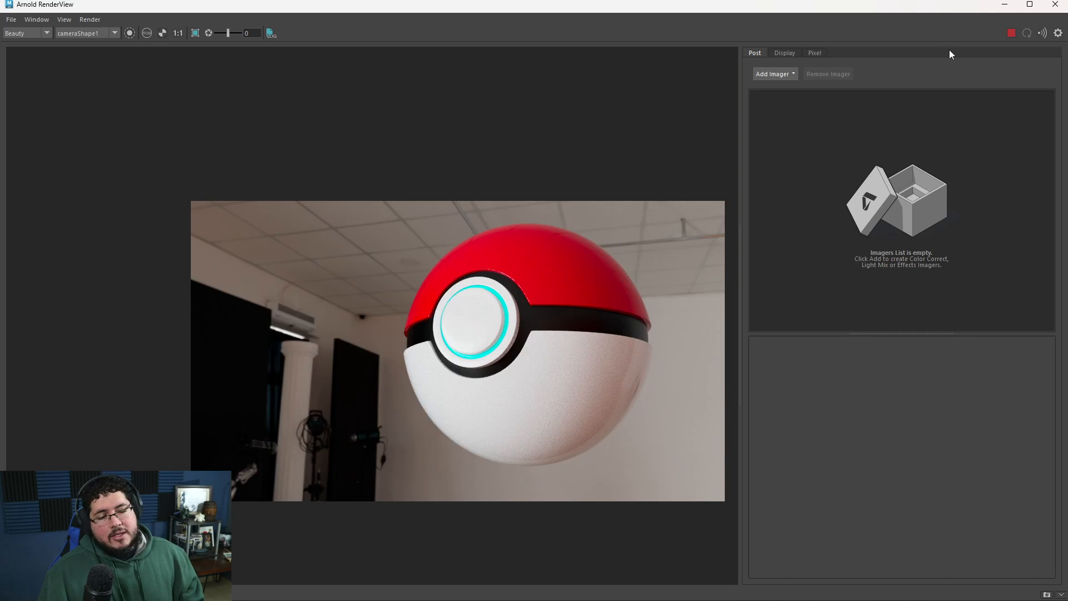
left_click(1012, 34)
Rotate the skydome light so a brick-walled part of the room lies behind the Pokéball in the camera view.
left_click(1002, 7)
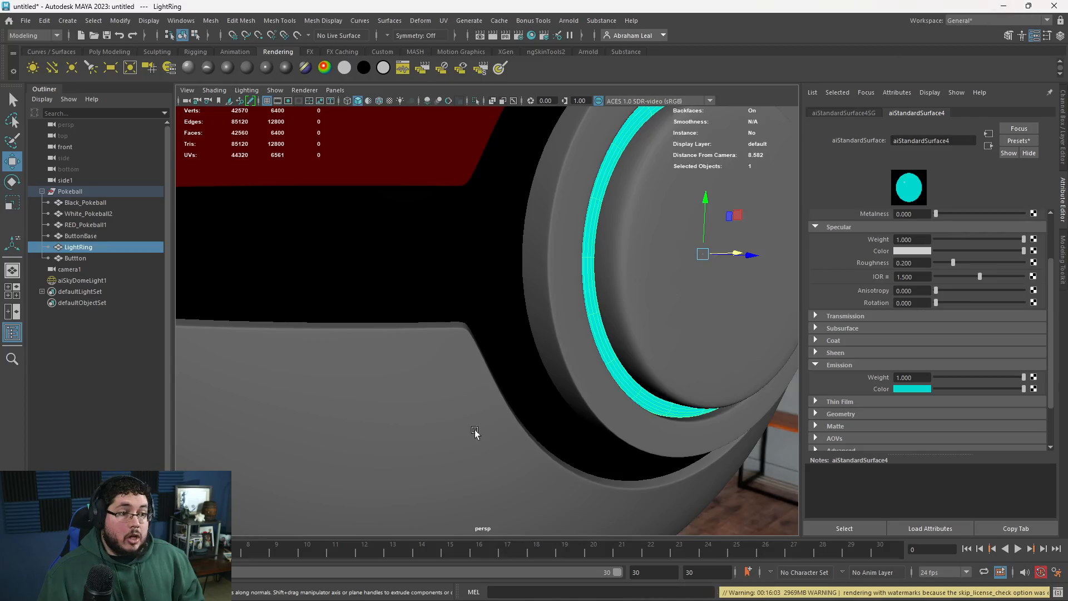
scroll(710, 423, "down", 10)
left_click(710, 423)
scroll(594, 393, "down", 4)
left_click_drag(594, 393, 484, 390, "alt")
key("e")
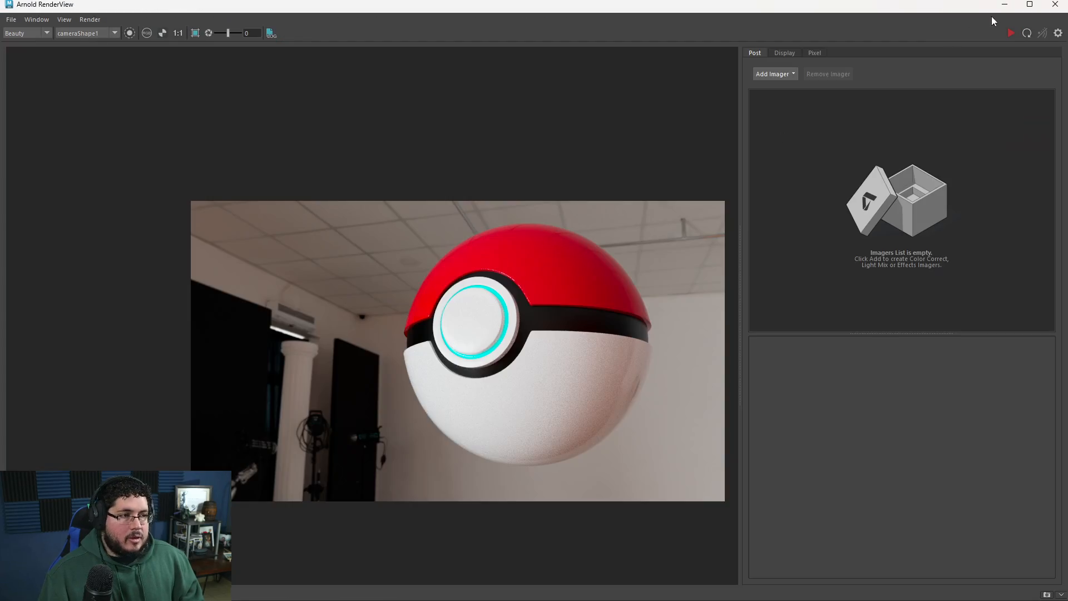
Render the Pokéball with the rotated skydome and inspect the ring and the whole frame.
left_click(1011, 32)
scroll(501, 348, "up", 4)
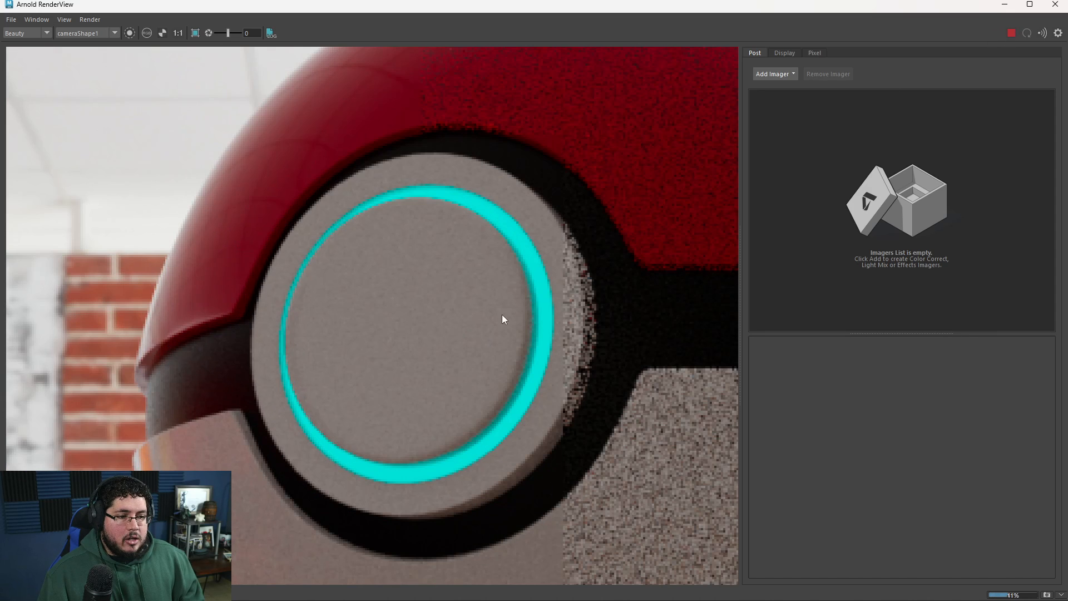
scroll(548, 303, "up", 2)
scroll(567, 296, "down", 10)
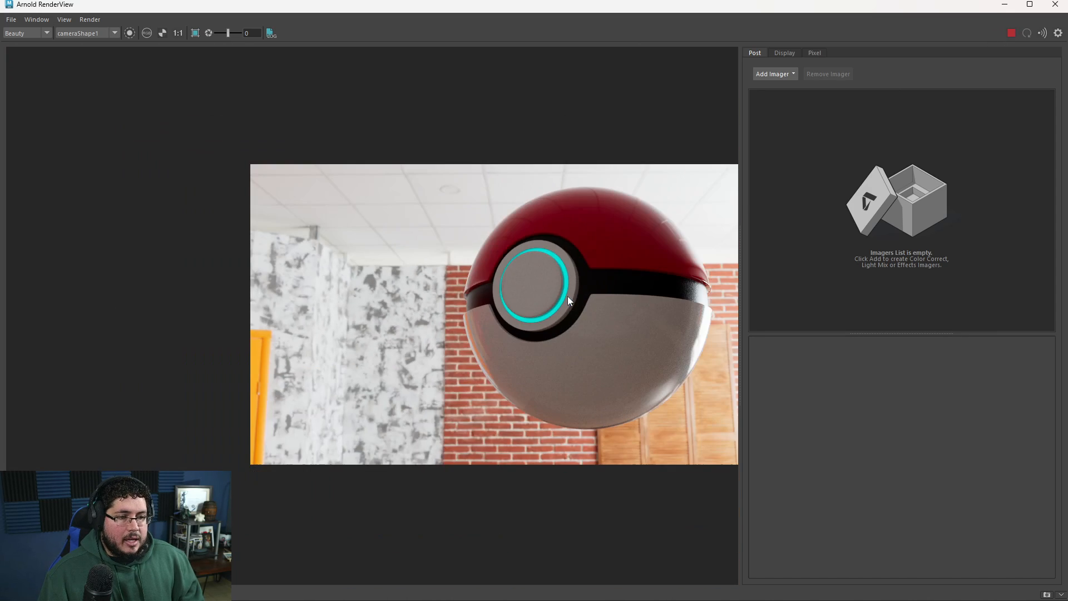
middle_click_drag(568, 296, 439, 290)
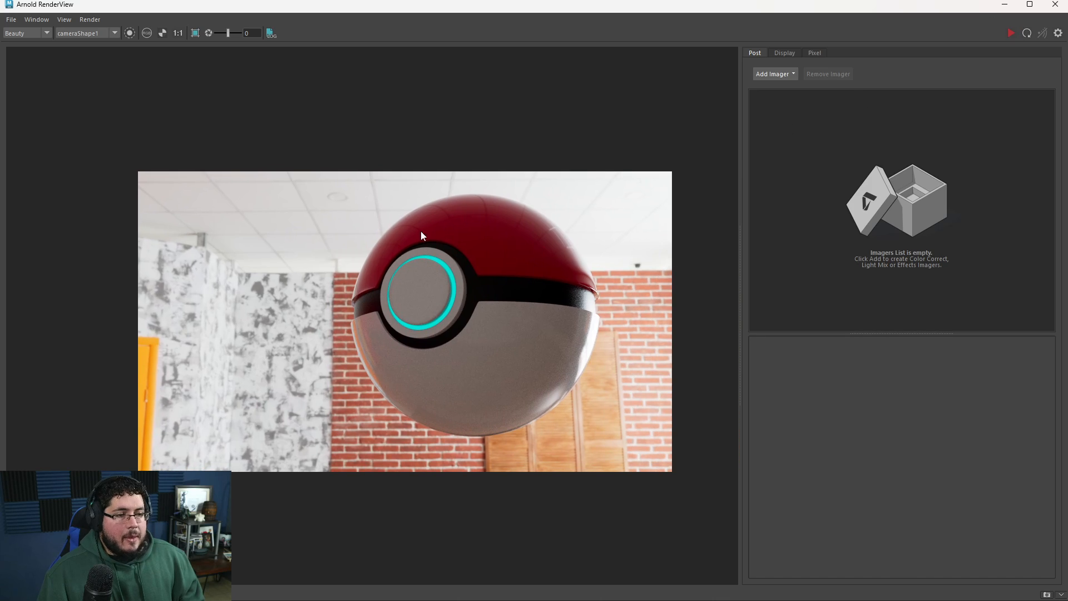
Set the exposure of aiSkyDomeLight1 to -2.
left_click(1005, 6)
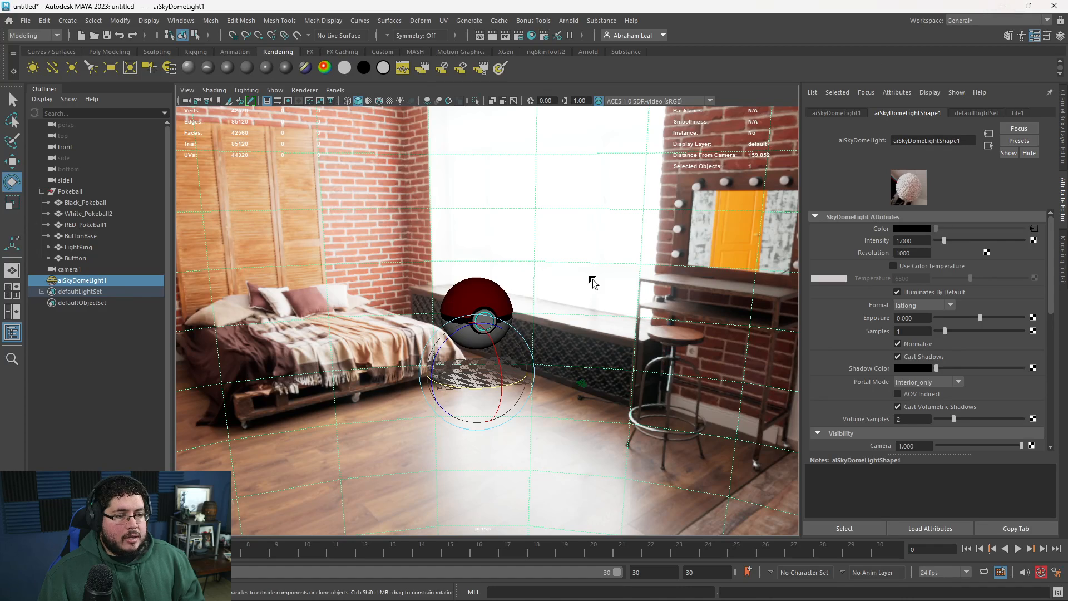
double_click(923, 319)
type("-2")
key("Return")
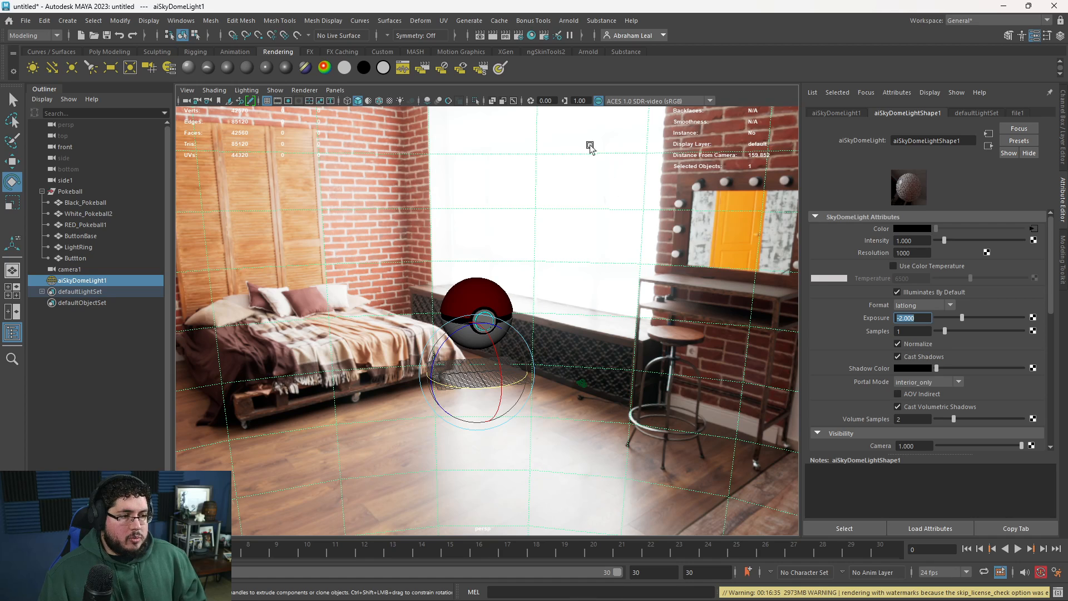
Render the camera view with the dimmed skydome and check the ring's glow on the button.
key("alt+Tab")
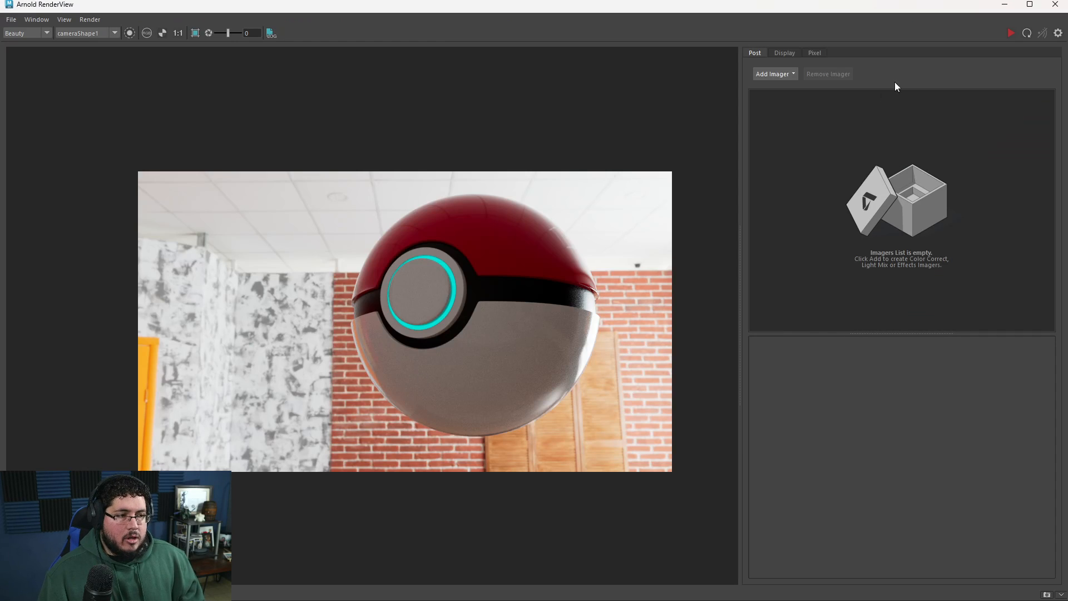
left_click(1012, 34)
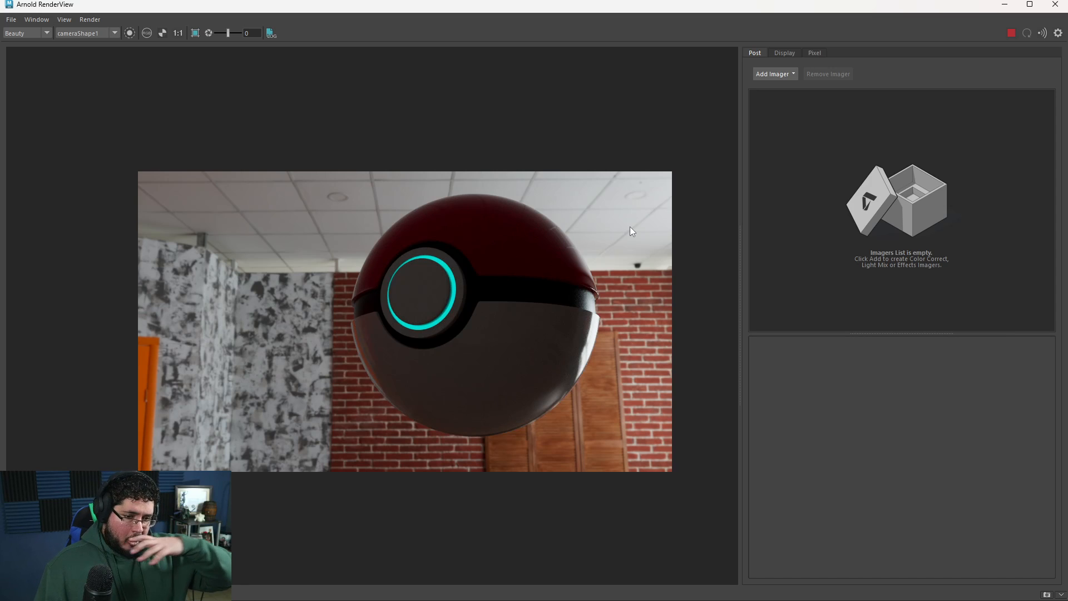
scroll(398, 273, "up", 4)
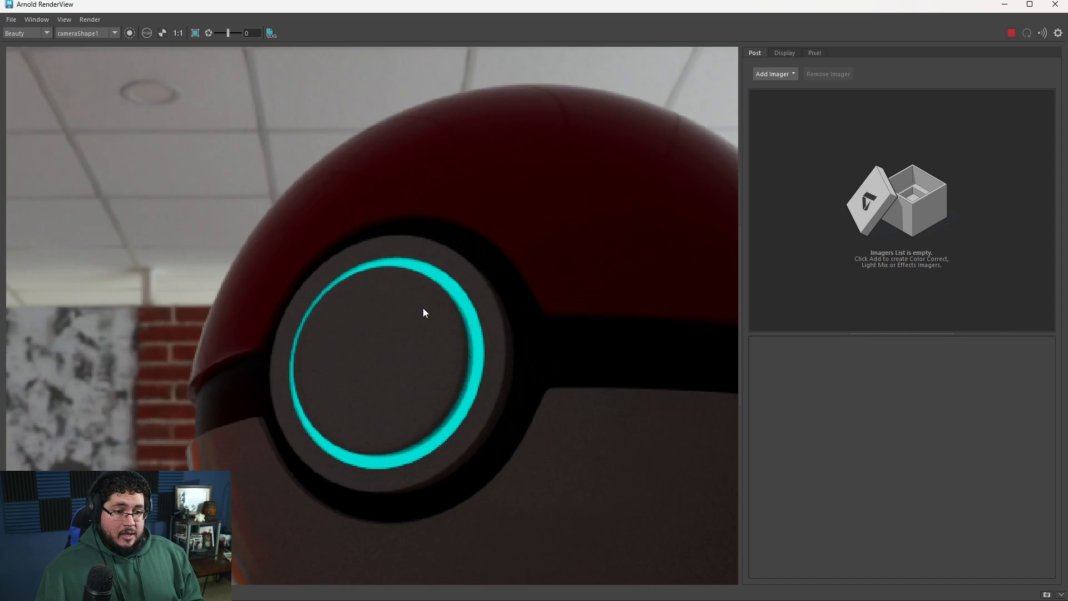
scroll(423, 309, "down", 5)
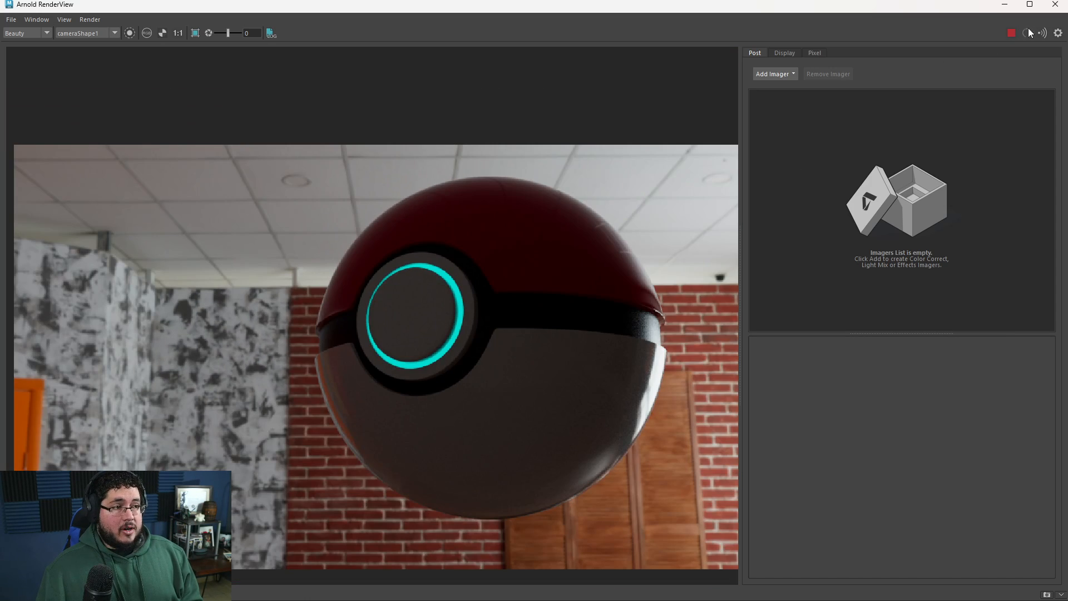
Set the skydome light's Camera visibility to 0 so the HDRI image is hidden from the render background.
left_click(1005, 5)
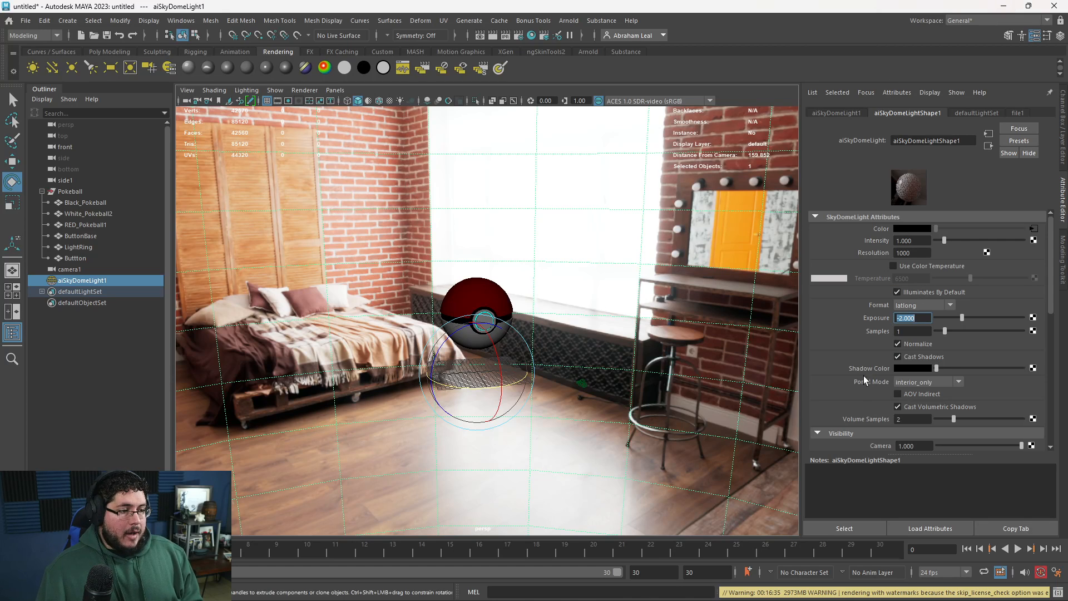
scroll(864, 377, "down", 3)
left_click_drag(1022, 346, 929, 349)
Render the Pokéball without the HDRI background and inspect the whole frame and the ring up close.
left_click(298, 599)
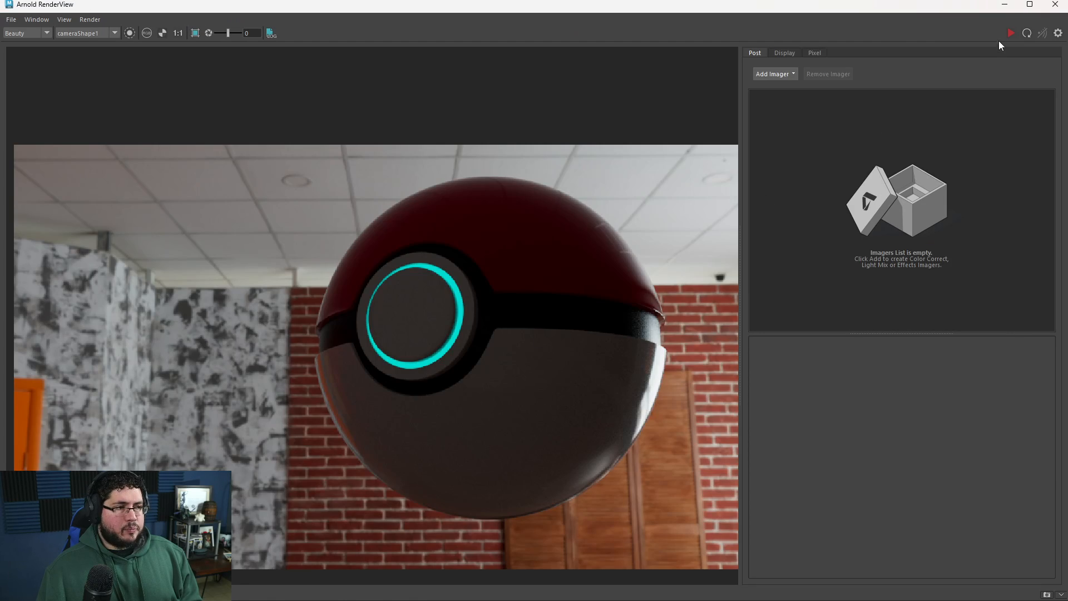
left_click(1011, 34)
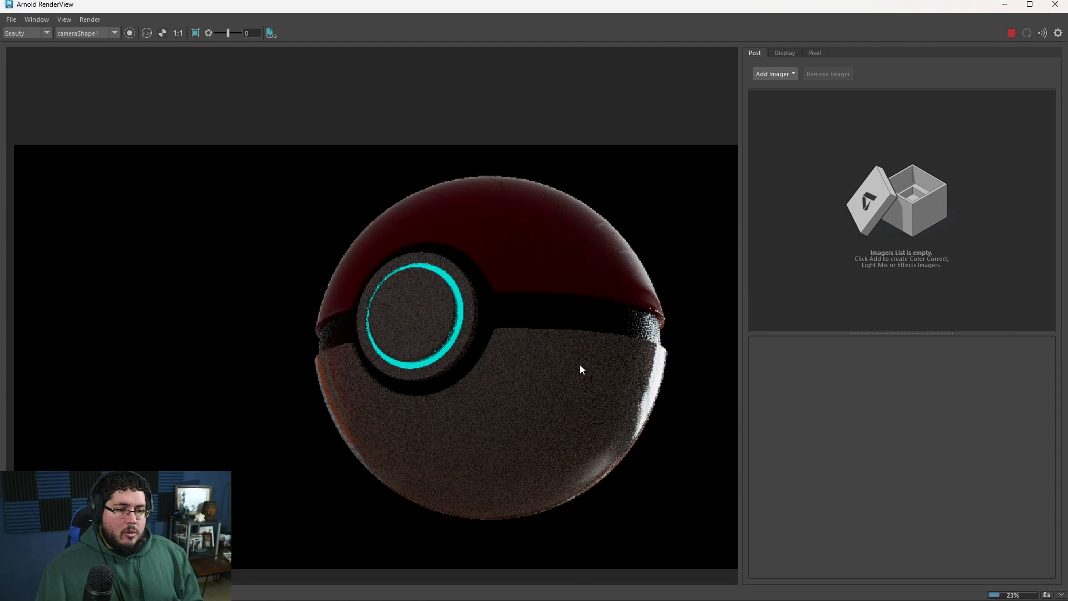
scroll(580, 365, "down", 2)
scroll(626, 339, "up", 1)
scroll(626, 339, "down", 1)
scroll(625, 339, "up", 1)
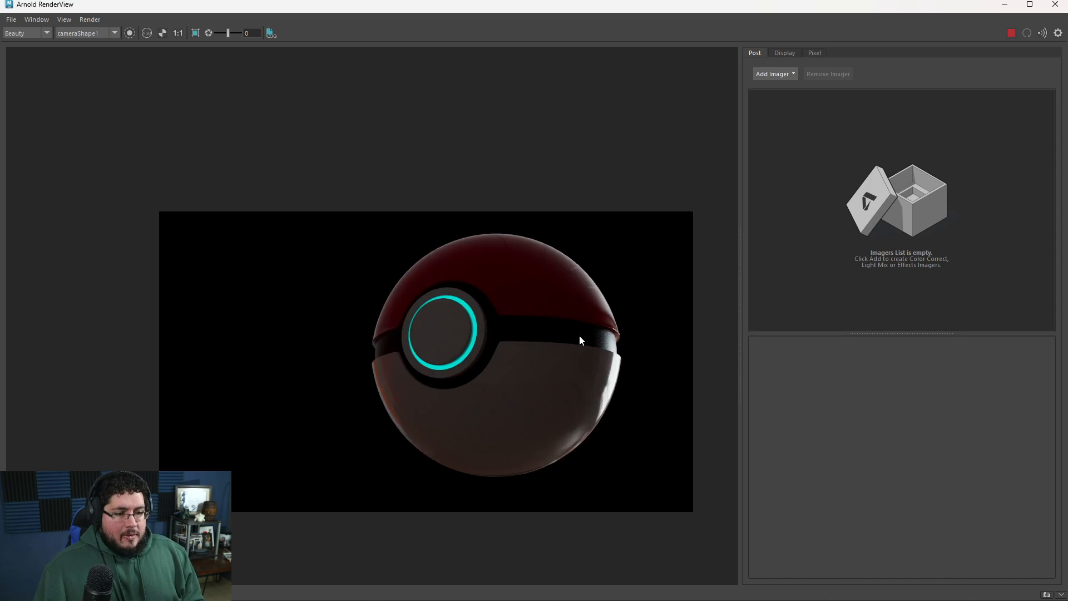
scroll(579, 335, "up", 1)
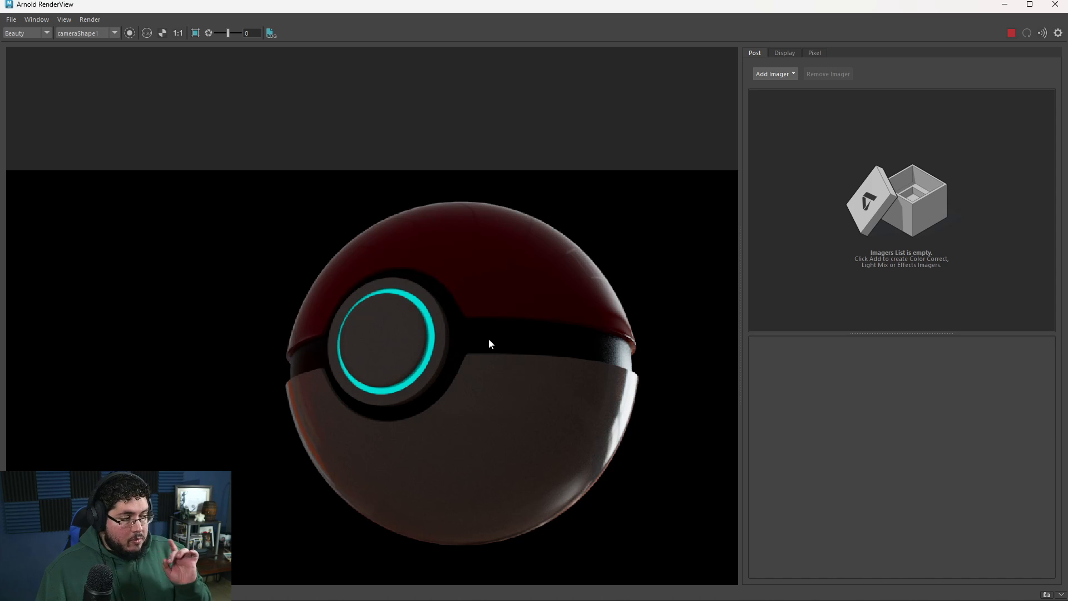
Create an Arnold area light in the scene.
left_click(1006, 7)
left_click_drag(555, 310, 584, 331, "alt")
right_click_drag(584, 332, 507, 220, "alt")
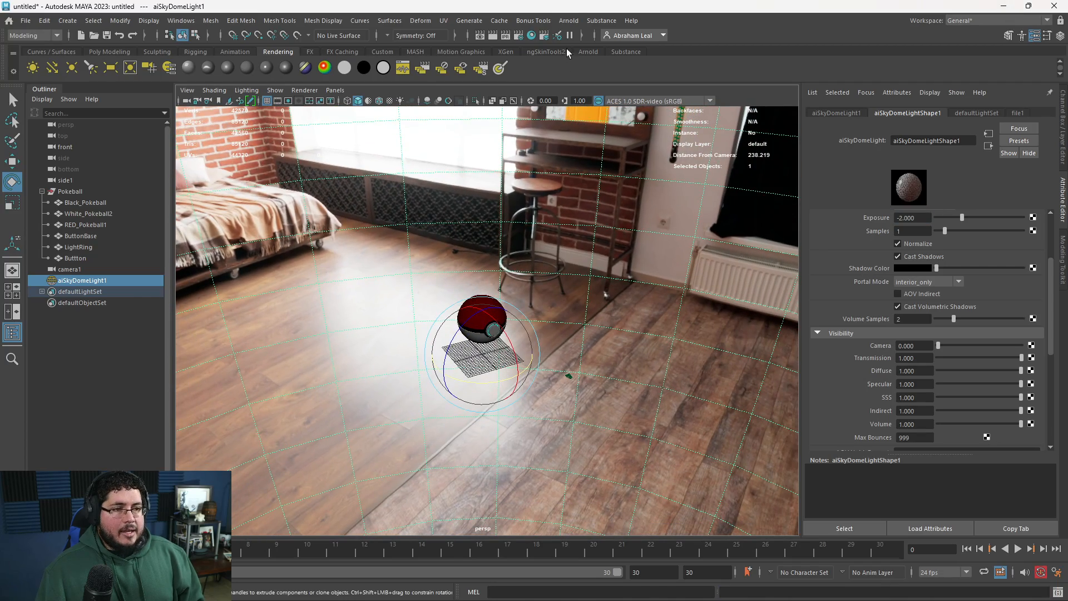
left_click(568, 20)
mouse_move(599, 75)
left_click(712, 80)
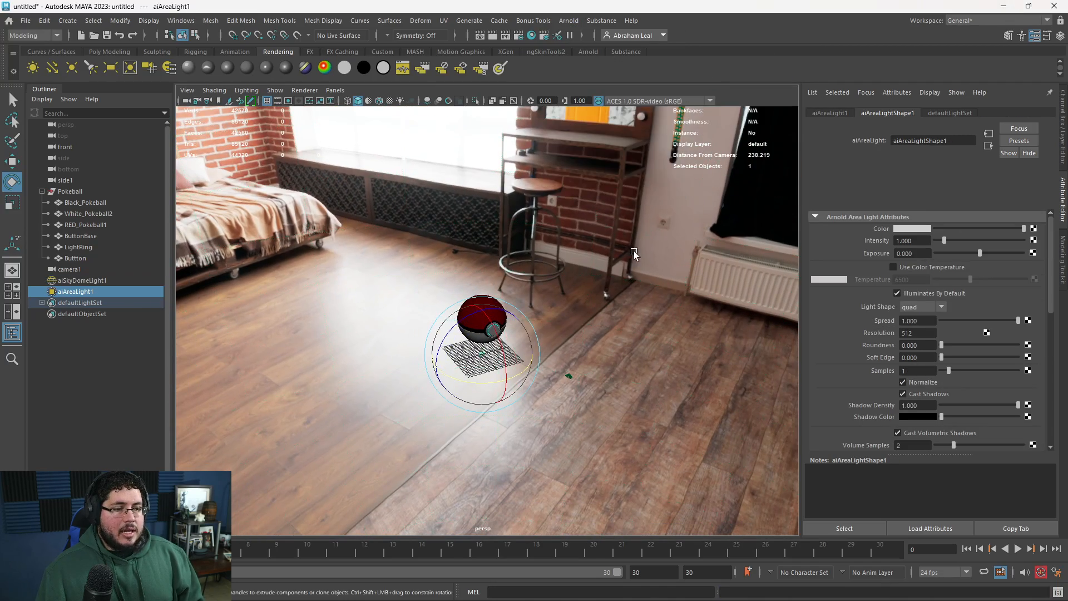
Scale up the area light, move it above and in front of the Pokéball, and rotate it towards the ball.
left_click_drag(634, 252, 501, 273, "alt")
key("r")
left_click_drag(480, 347, 318, 381)
key("w")
left_click_drag(370, 327, 367, 216)
key("e")
left_click_drag(392, 276, 376, 278)
left_click_drag(376, 278, 426, 364, "alt")
key("w")
left_click_drag(418, 421, 362, 225)
key("e")
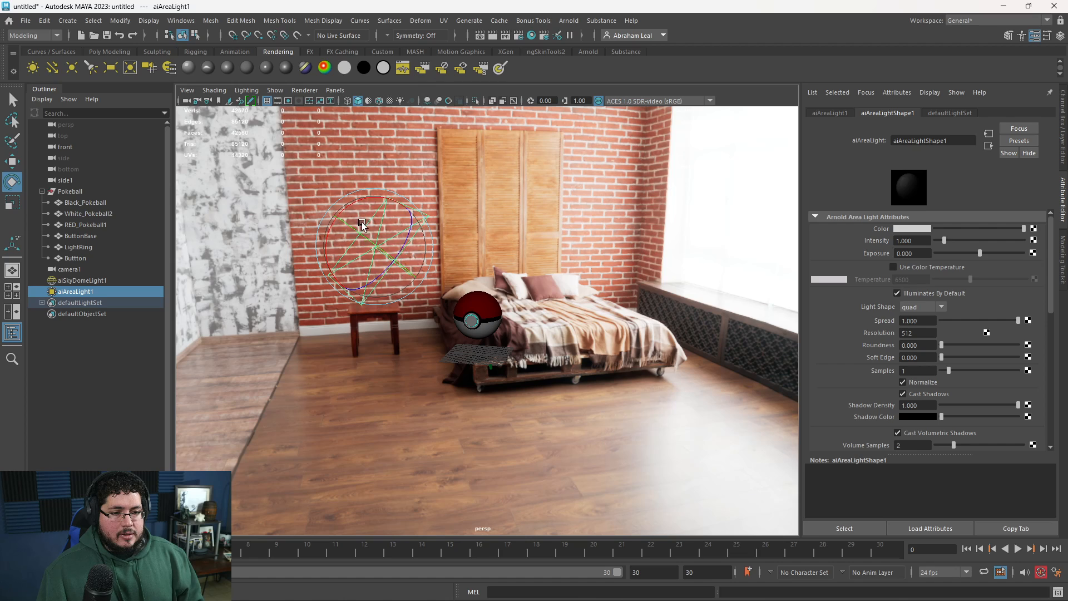
Set the area light's exposure to 10 and render the Pokéball.
double_click(910, 253)
type("10")
key("Return")
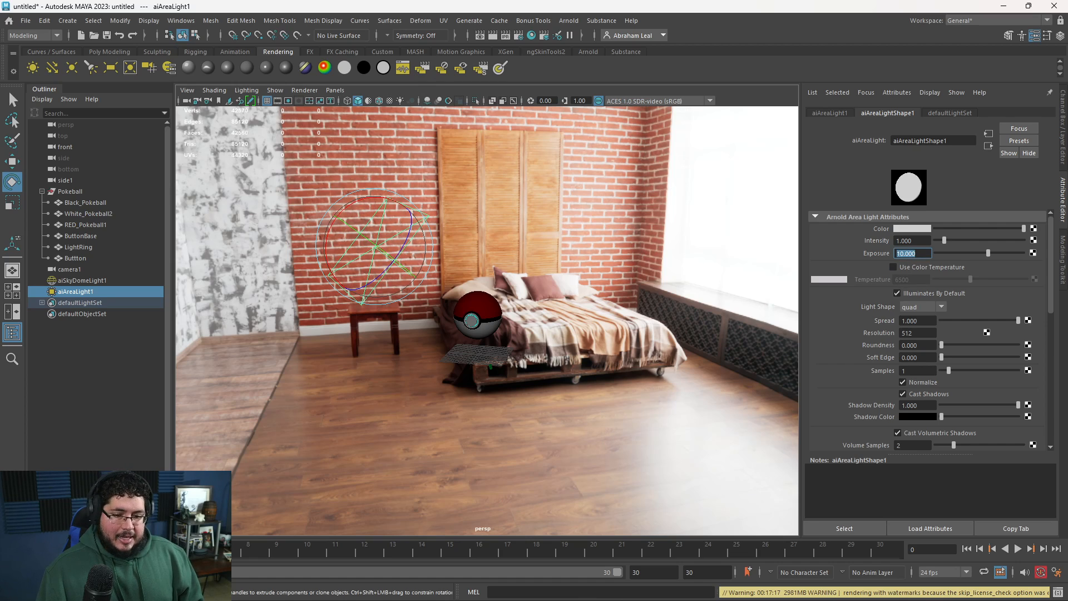
key("alt+Tab")
left_click(1011, 33)
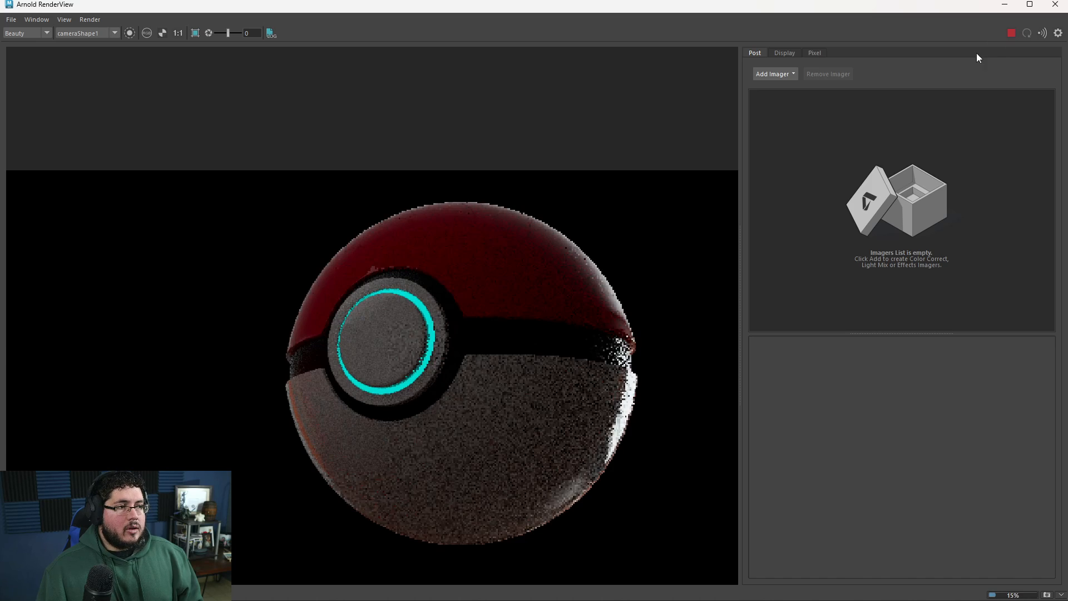
Place the render window beside the light's attributes, set the area light's exposure to 12, and render again.
left_click(1030, 4)
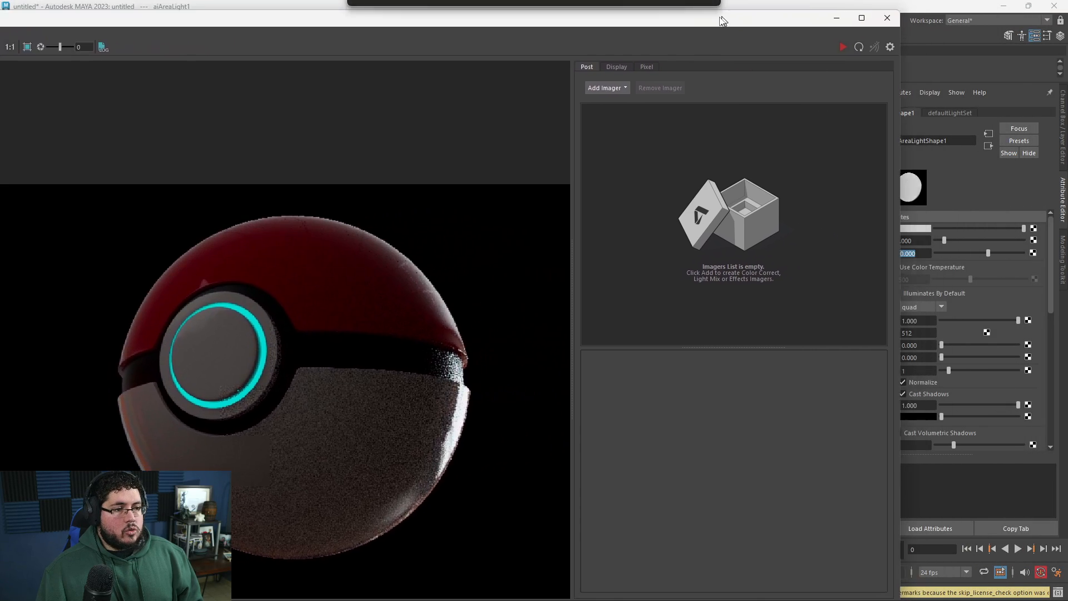
type("12")
key("Return")
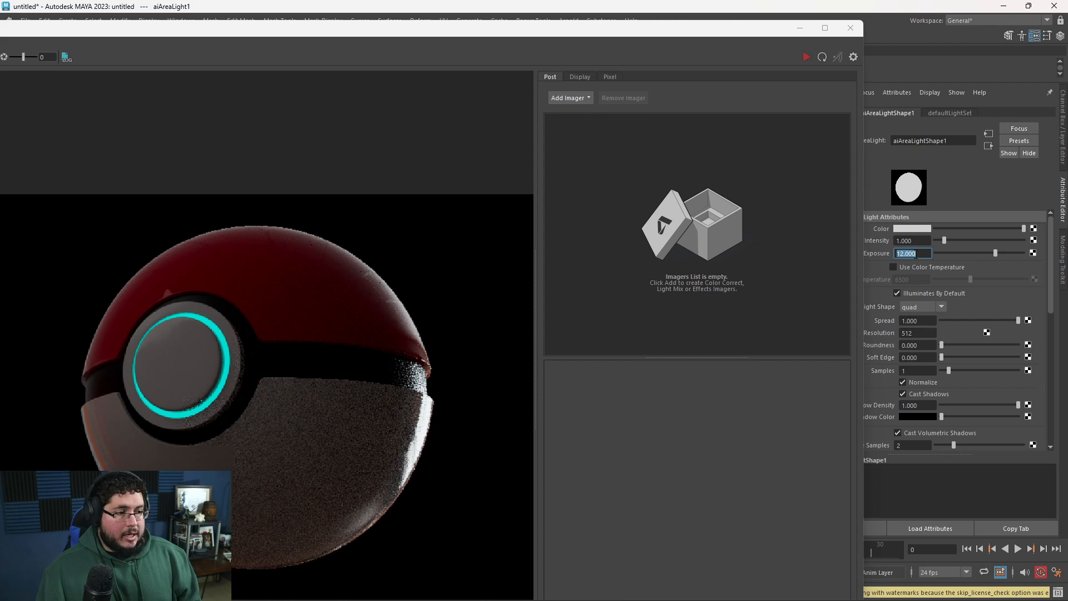
left_click(806, 57)
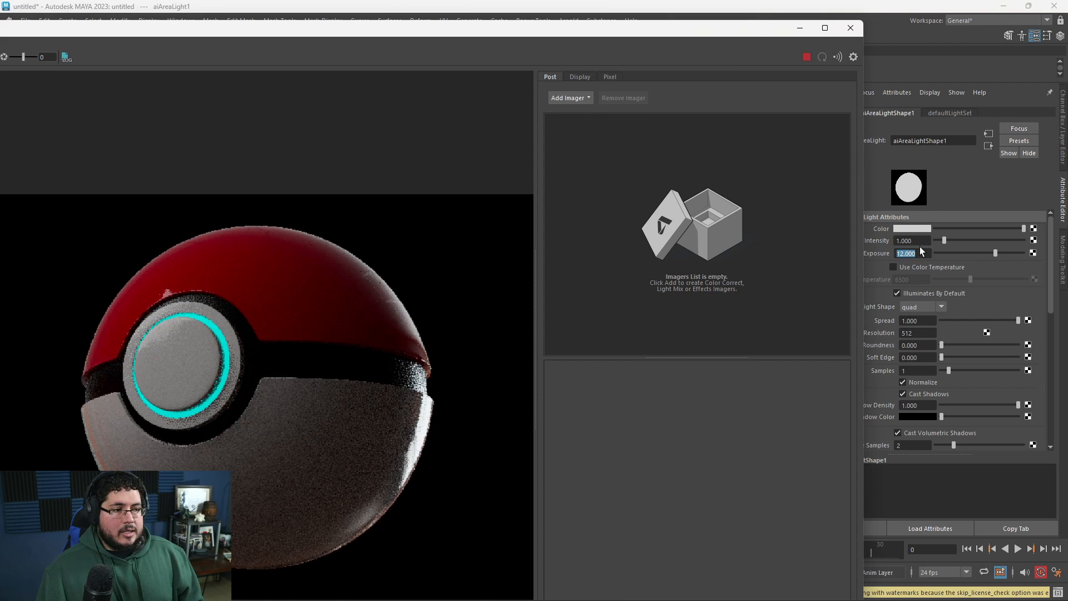
left_click(807, 56)
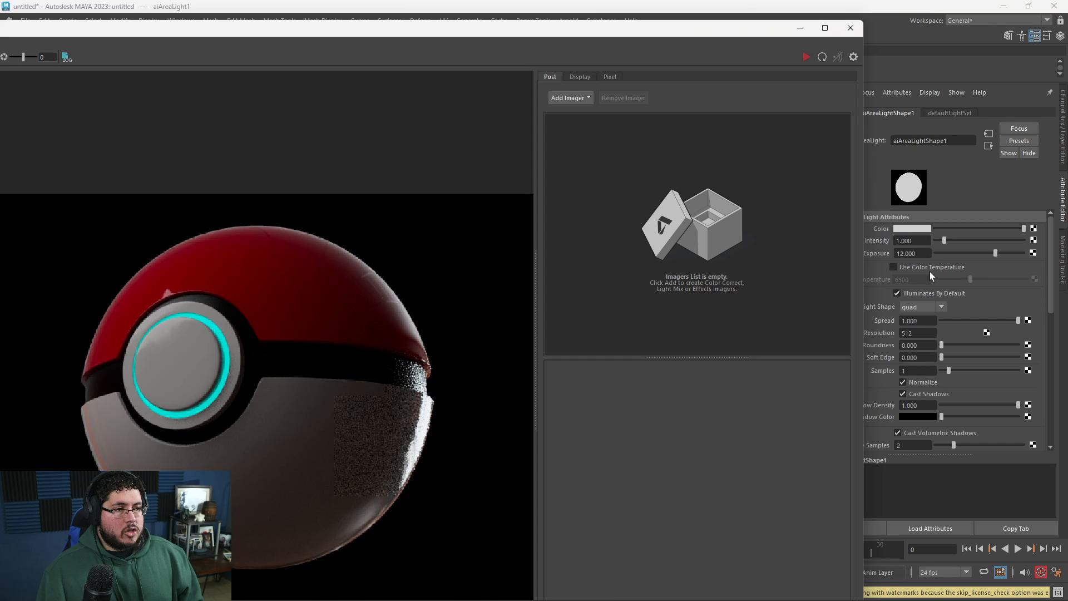
Raise the area light's exposure to 13 and render again, inspecting the whole Pokéball.
type("13")
key("Return")
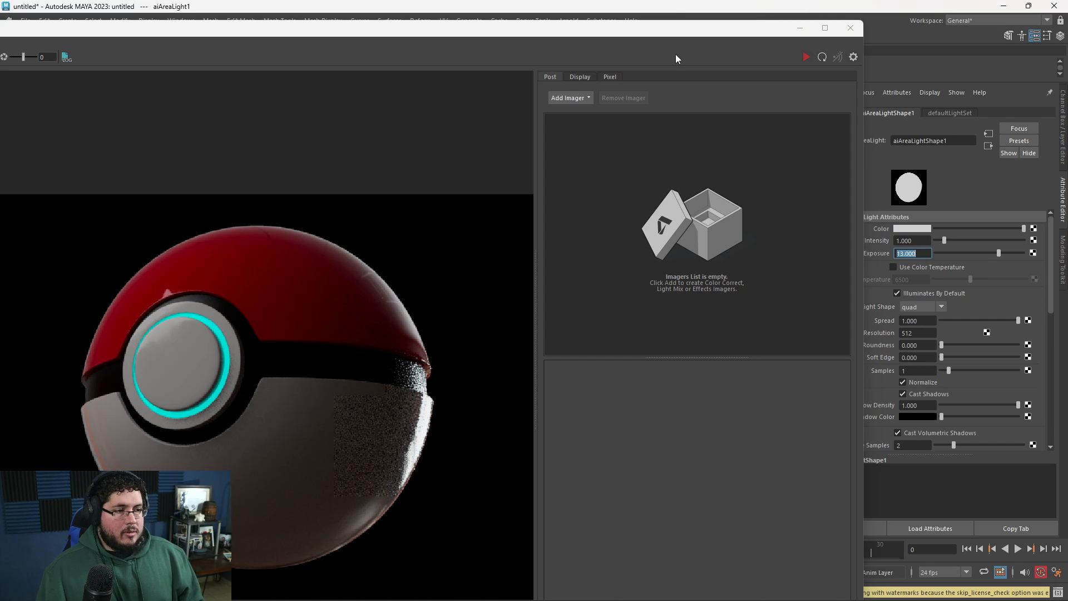
left_click(806, 57)
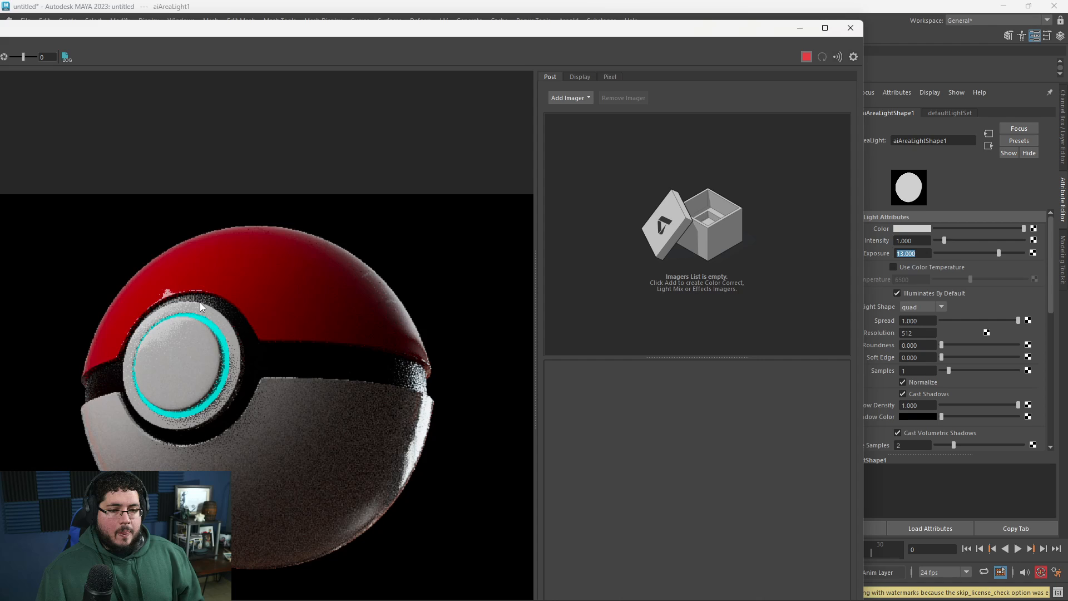
scroll(212, 295, "down", 2)
middle_click_drag(205, 378, 293, 343)
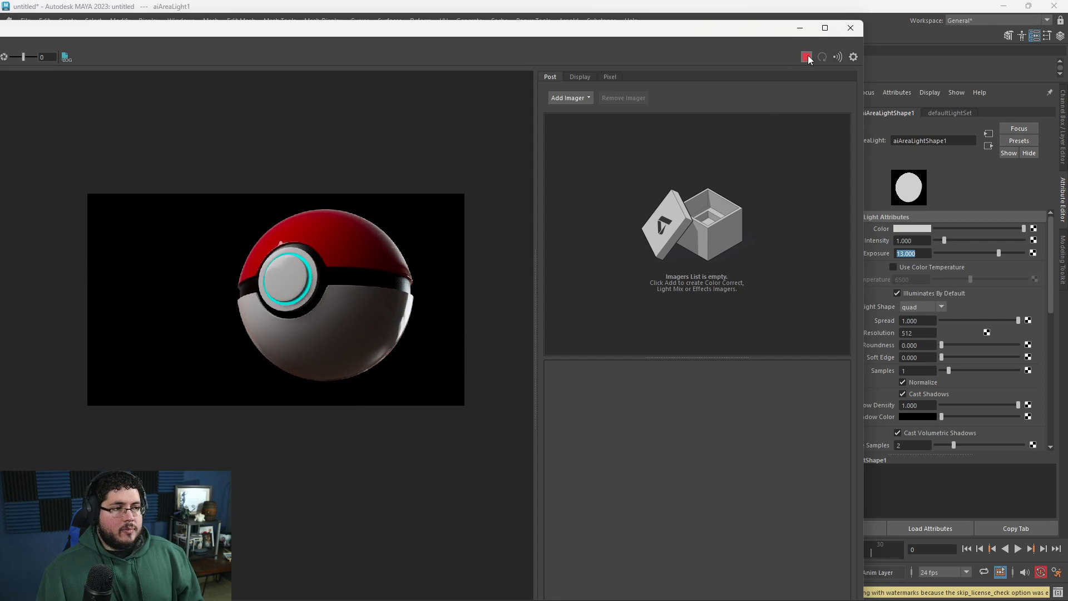
Try an area light exposure of 14 and render the result.
type("14")
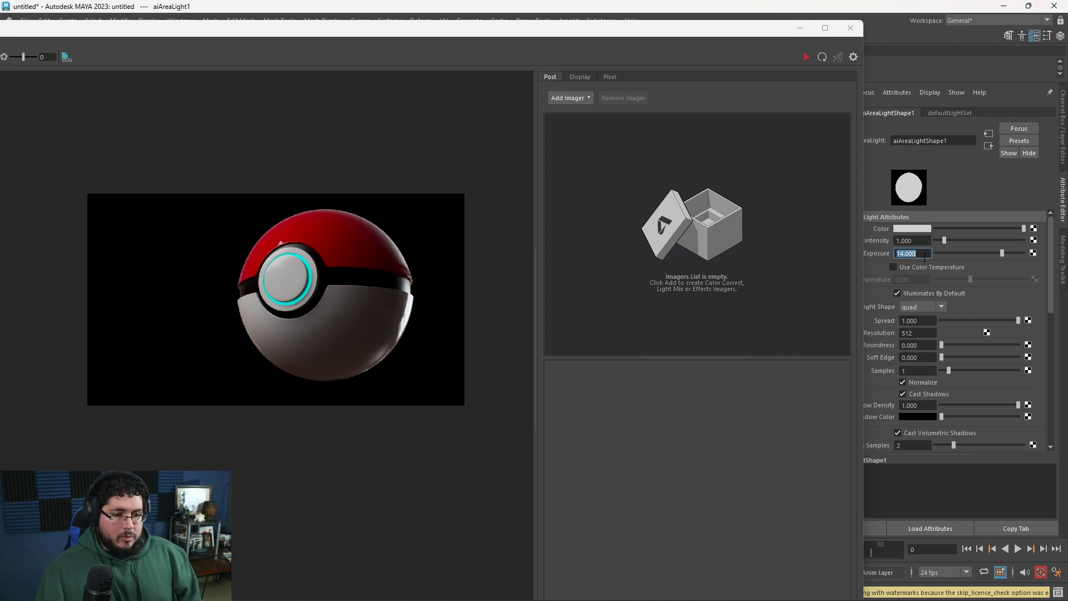
left_click(805, 58)
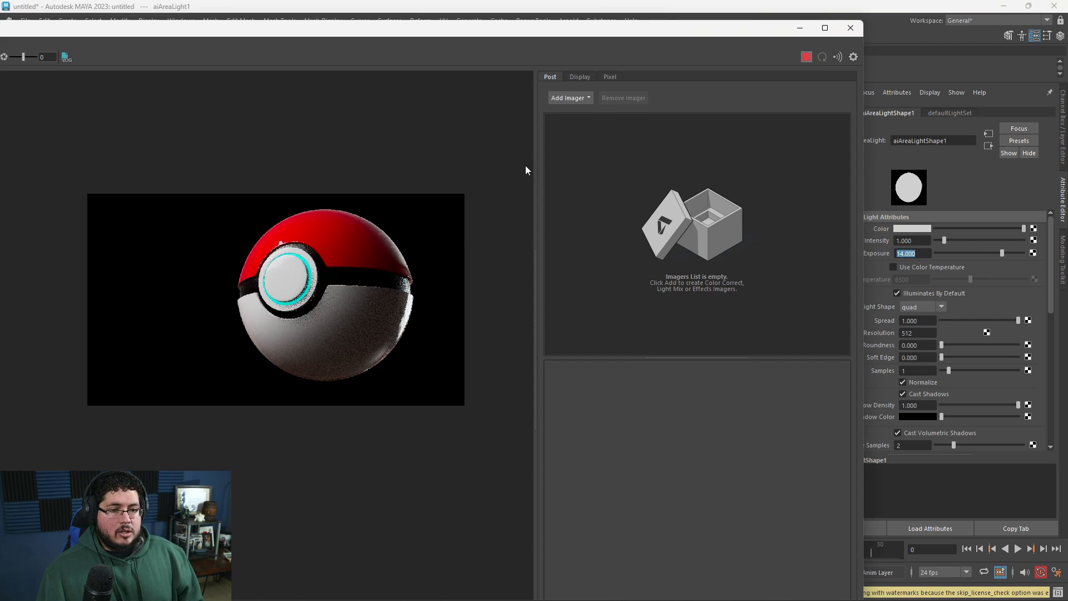
left_click(803, 31)
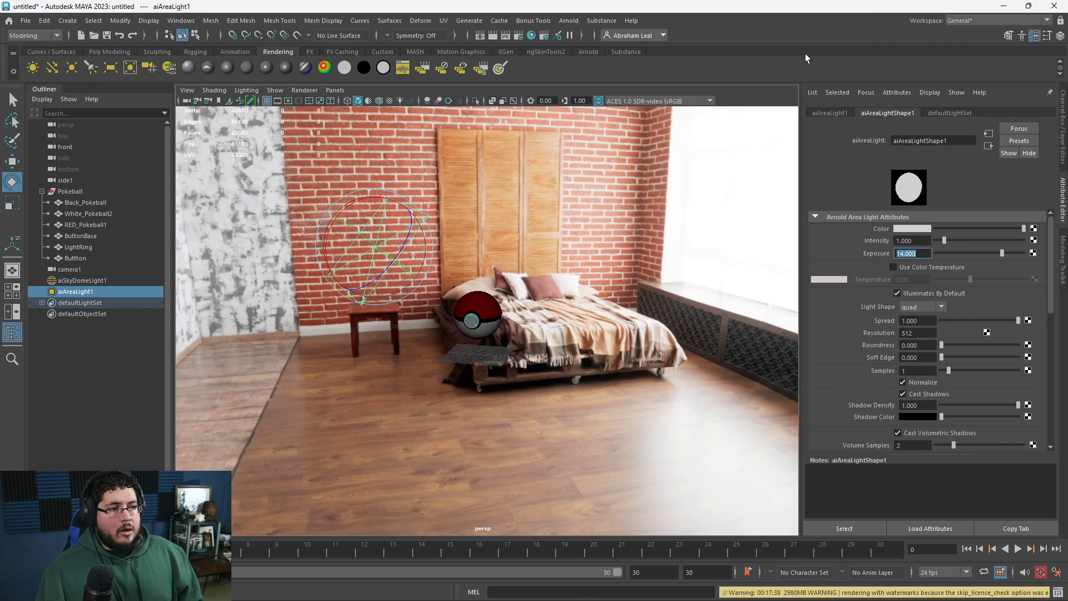
Adjust the area light's placement relative to the Pokéball from a top-down view and render again.
left_click_drag(487, 367, 477, 466, "alt")
key("w")
key("e")
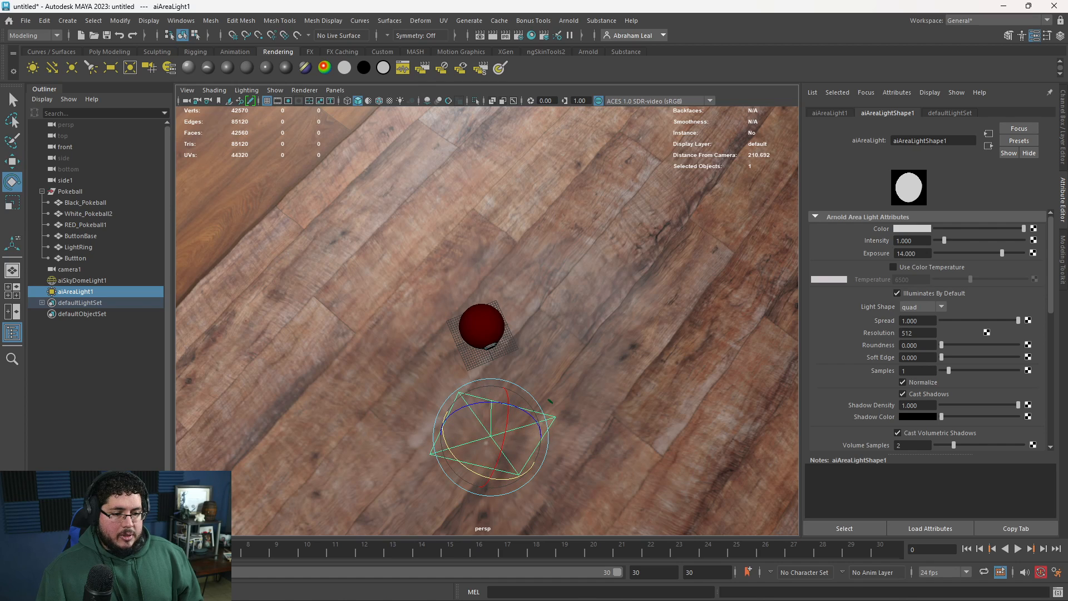
key("alt+Tab")
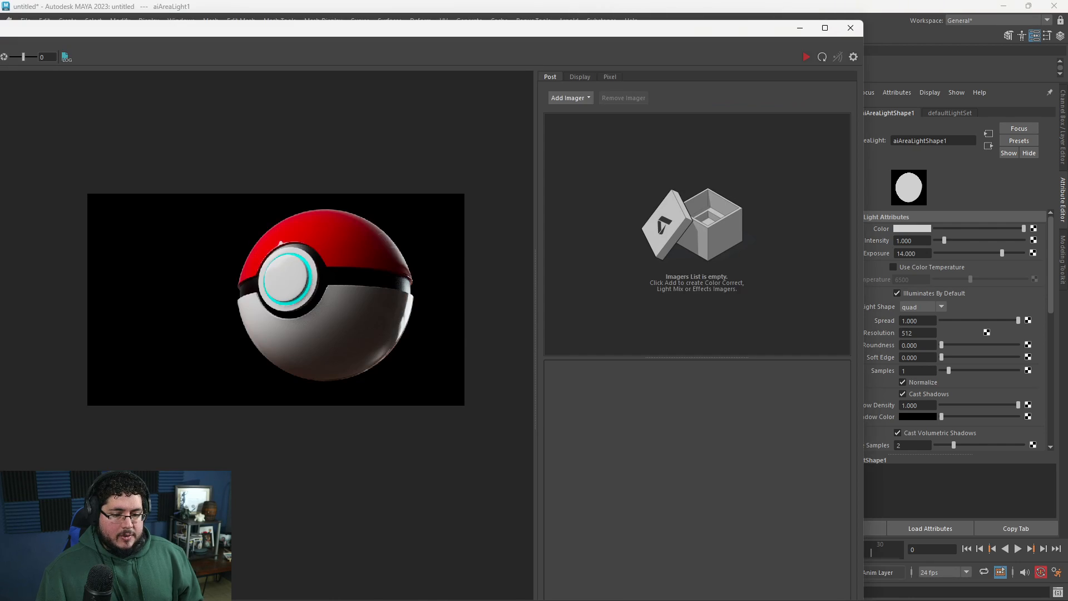
left_click(804, 58)
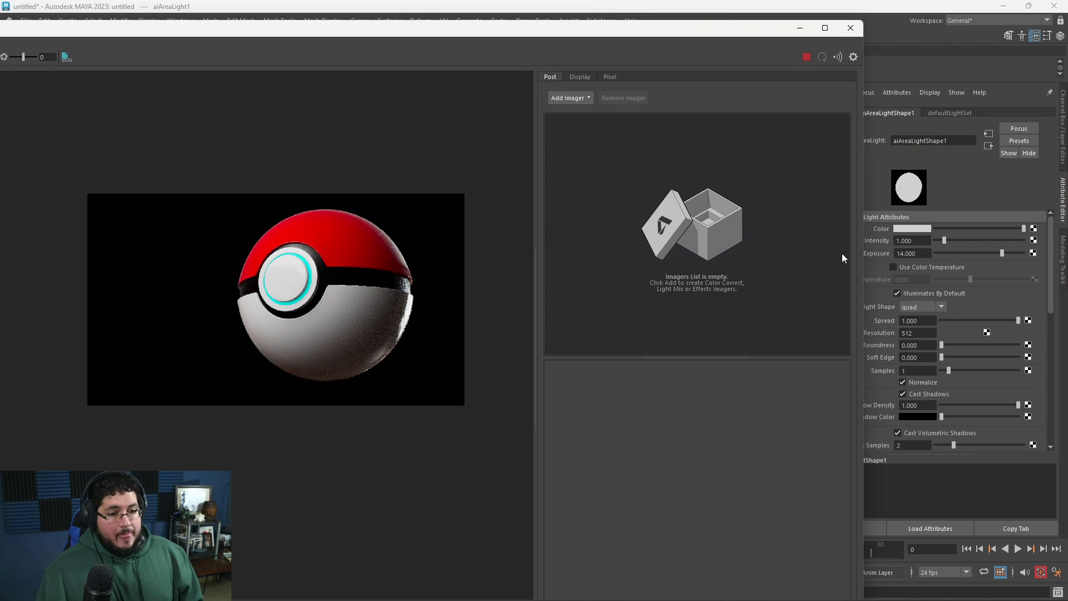
Lower the area light's exposure to 13 and re-render the Pokéball.
double_click(922, 253)
type("13")
key("Return")
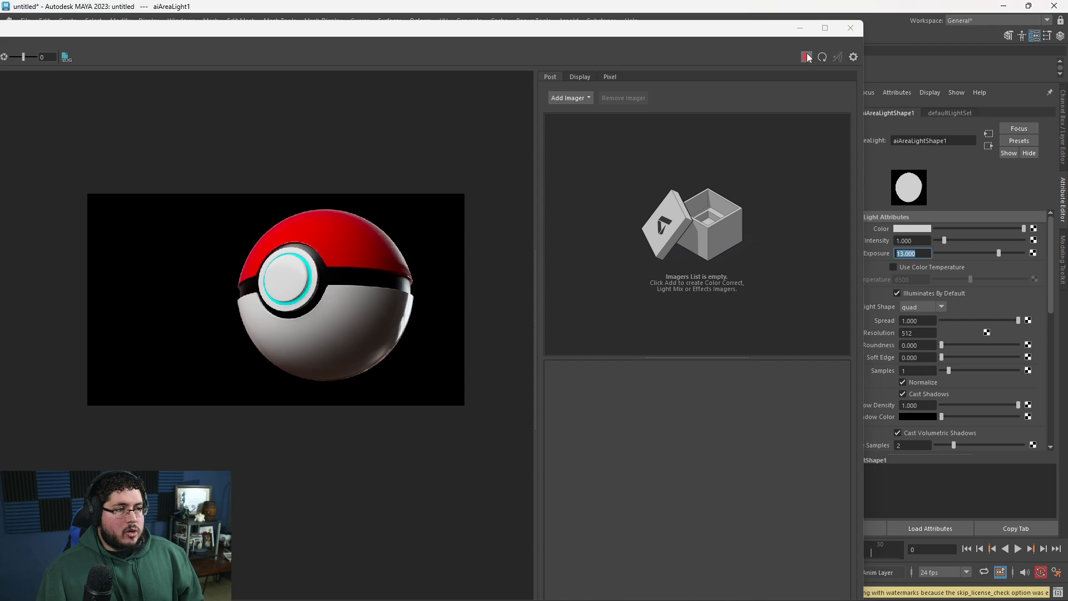
left_click(807, 57)
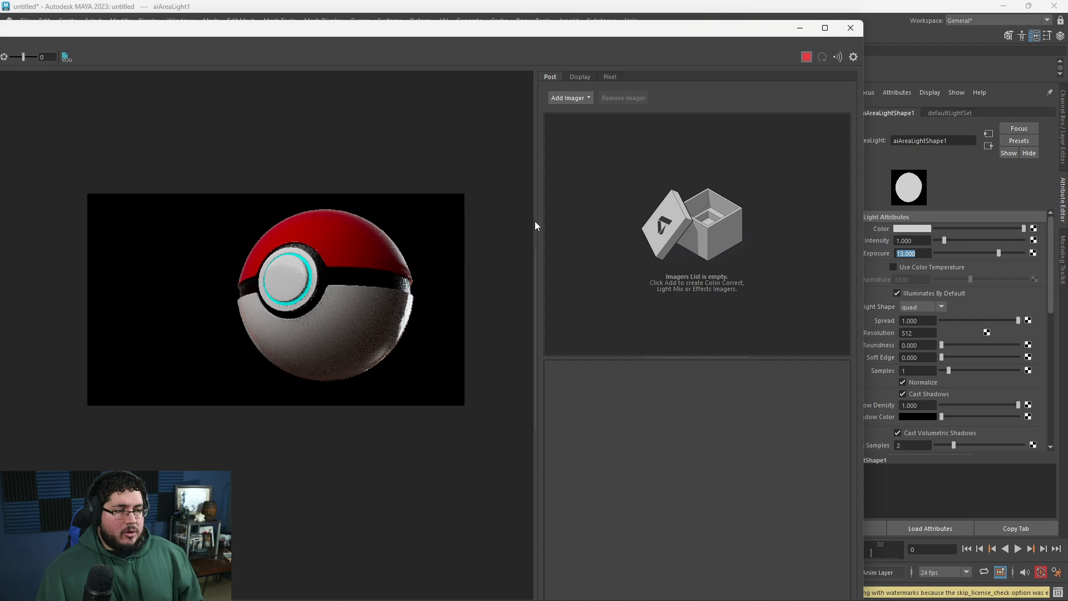
Enable color temperature on the area light and set it to a cool bluish value of about 10190.
left_click(897, 268)
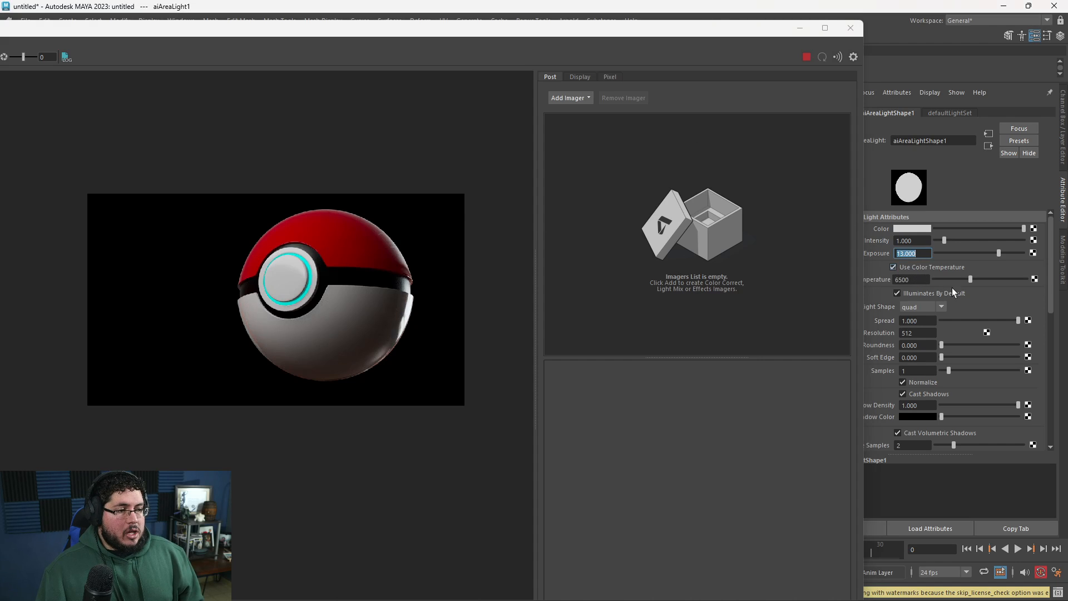
left_click(952, 279)
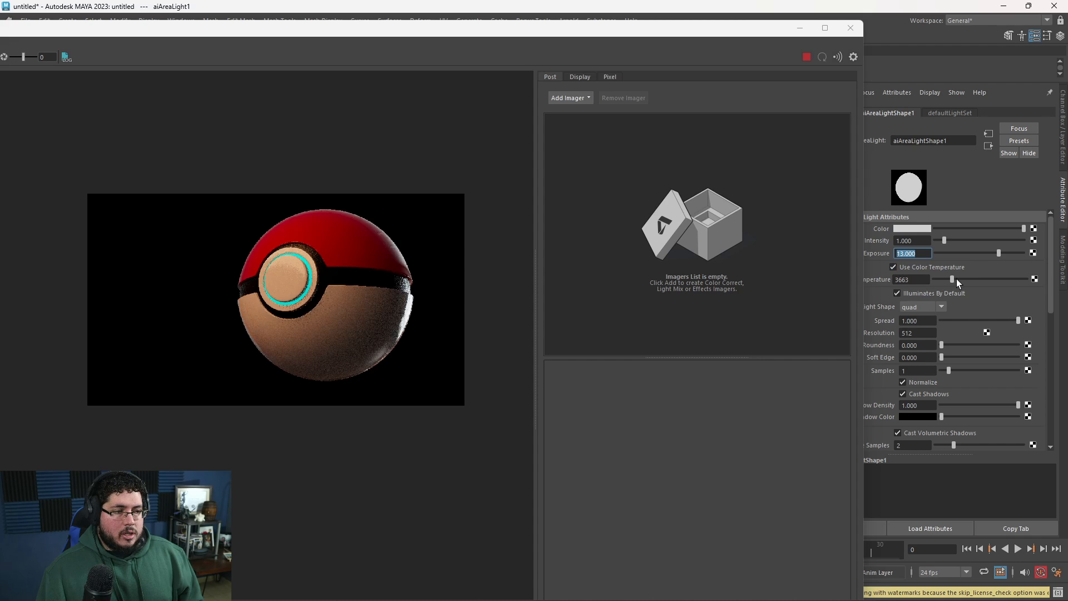
left_click_drag(958, 279, 965, 279)
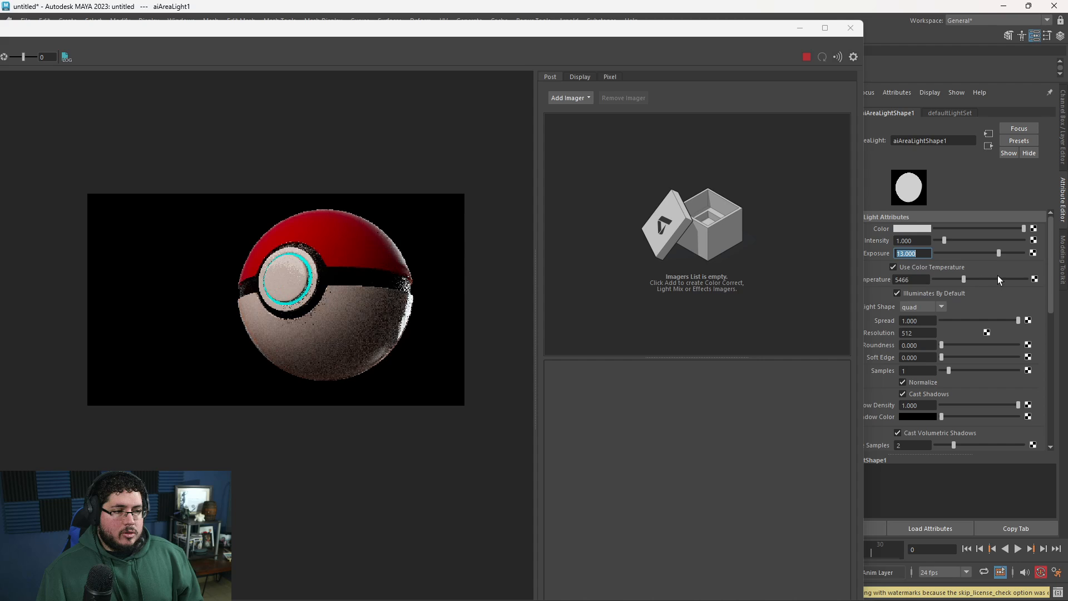
left_click(997, 279)
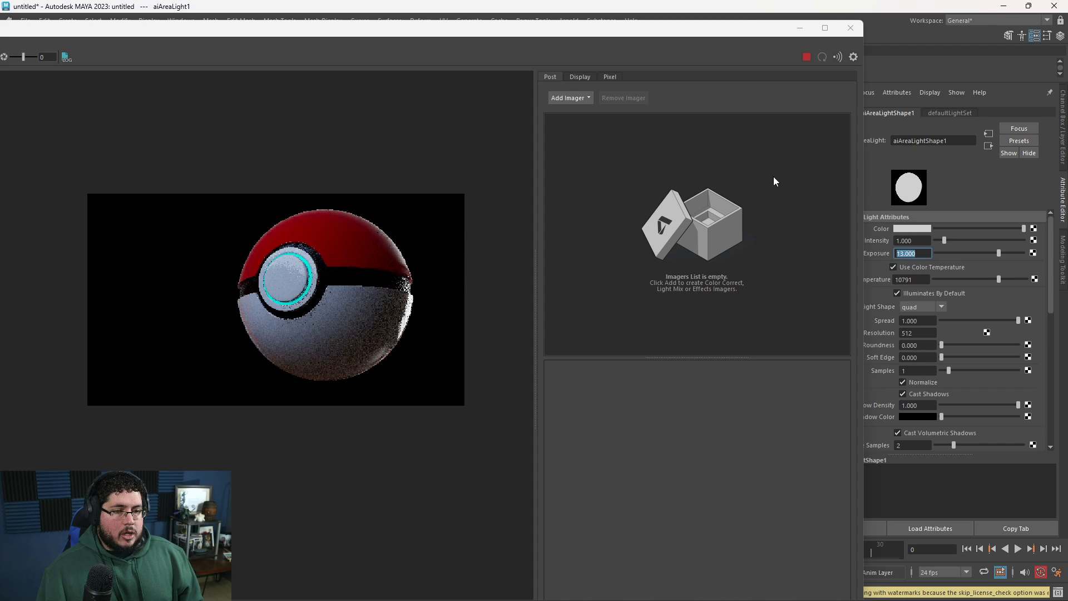
left_click(807, 57)
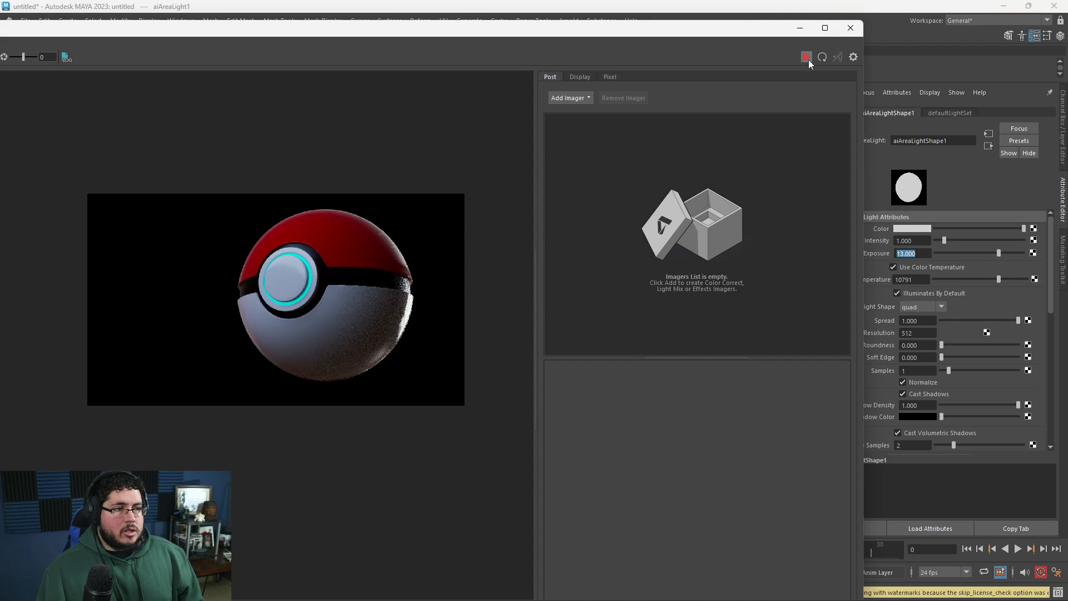
left_click(994, 280)
Switch the Arnold render device to GPU in the render settings.
left_click(799, 28)
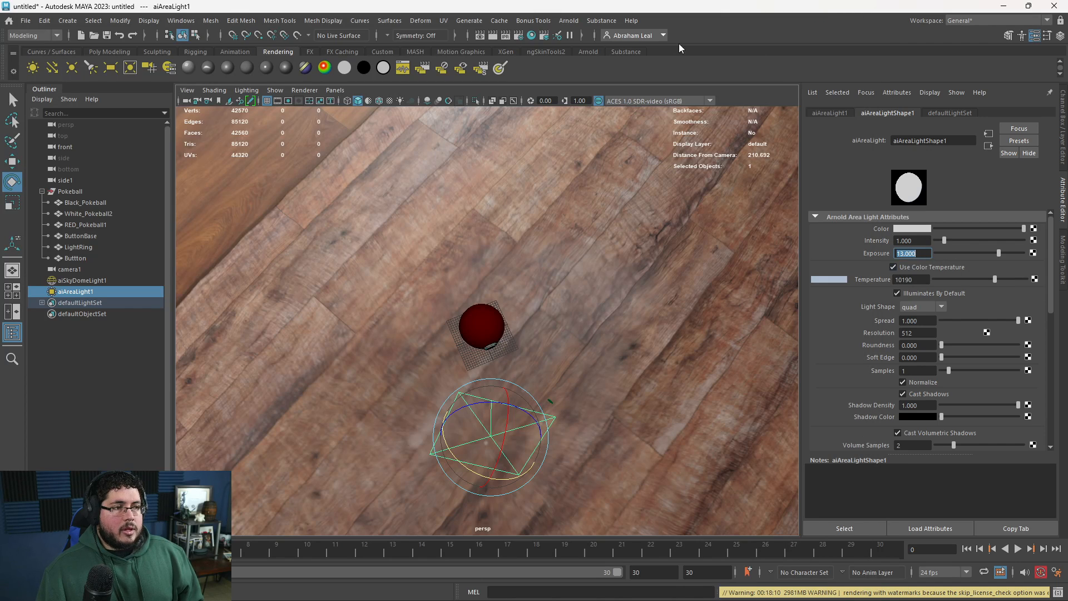
left_click(532, 35)
left_click(622, 176)
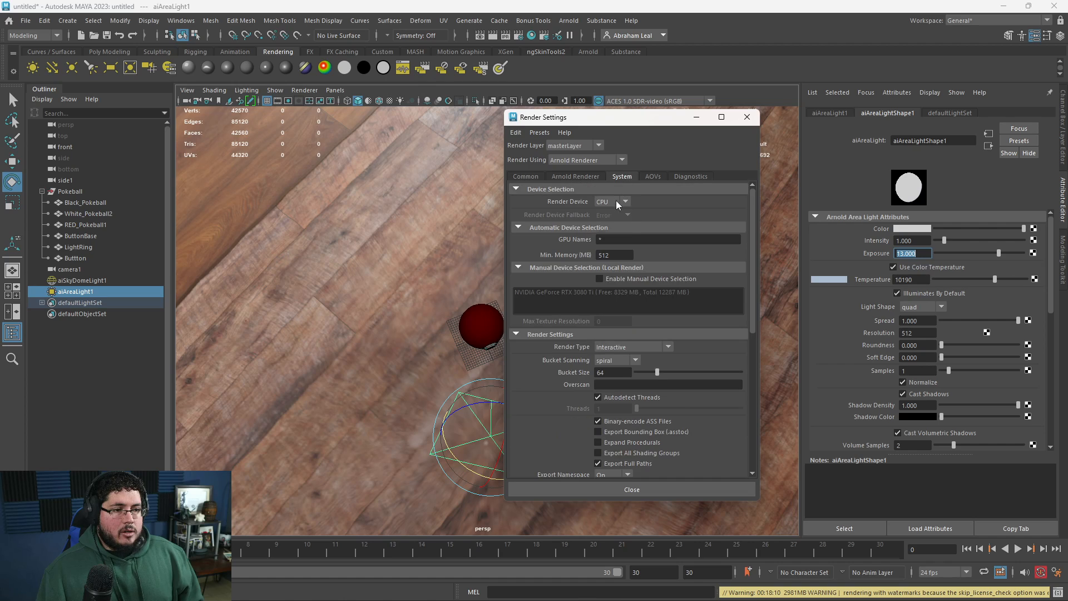
left_click(616, 201)
left_click(607, 224)
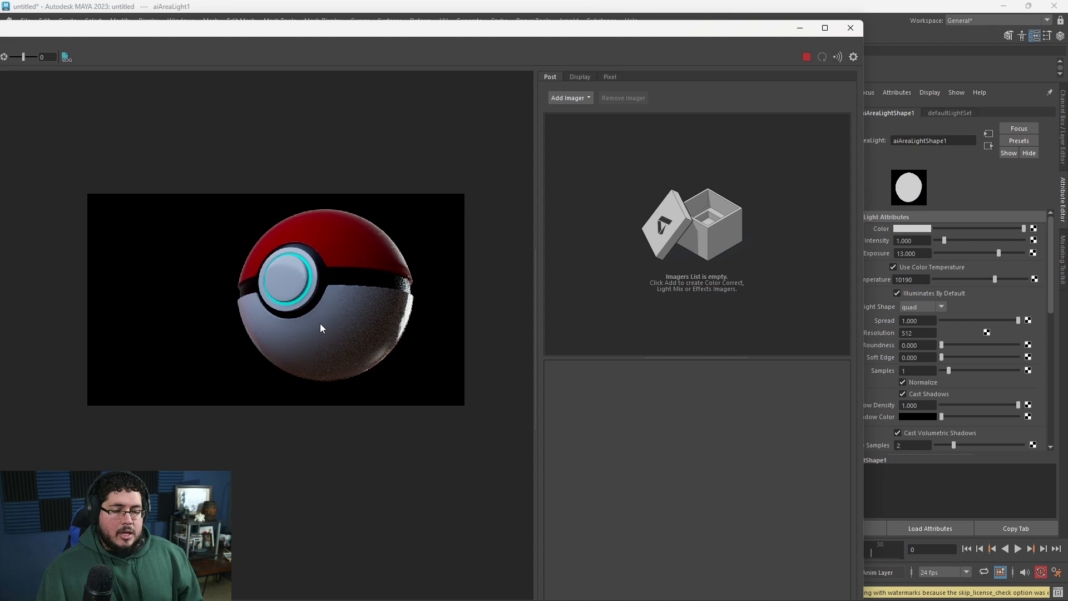
Inspect the new render of the Pokéball at different magnifications and enlarge the render window to full screen.
scroll(320, 323, "down", 2)
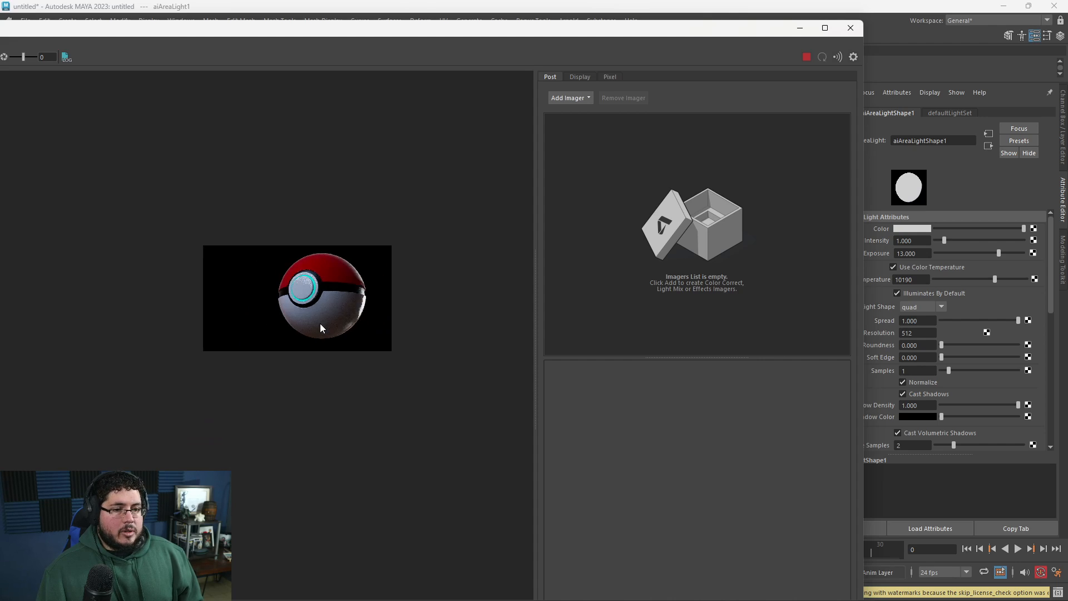
scroll(321, 322, "up", 4)
scroll(328, 318, "down", 1)
left_click_drag(496, 39, 612, 3)
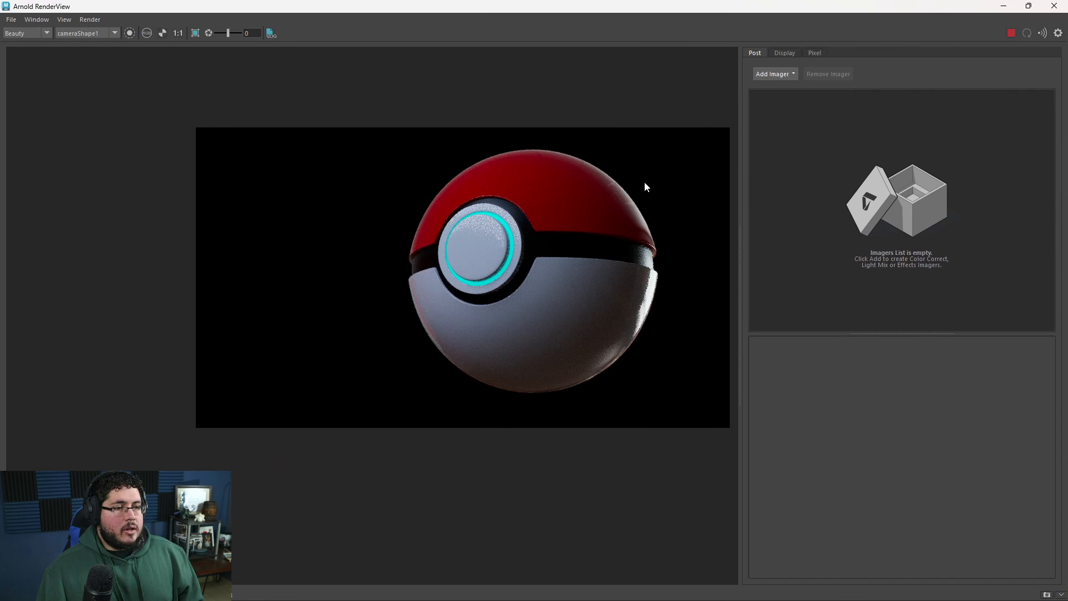
Shrink the render window to uncover the area light's attributes and set the light's exposure to 13.5.
scroll(520, 226, "down", 2)
middle_click_drag(523, 236, 452, 247)
left_click_drag(977, 5, 782, 24)
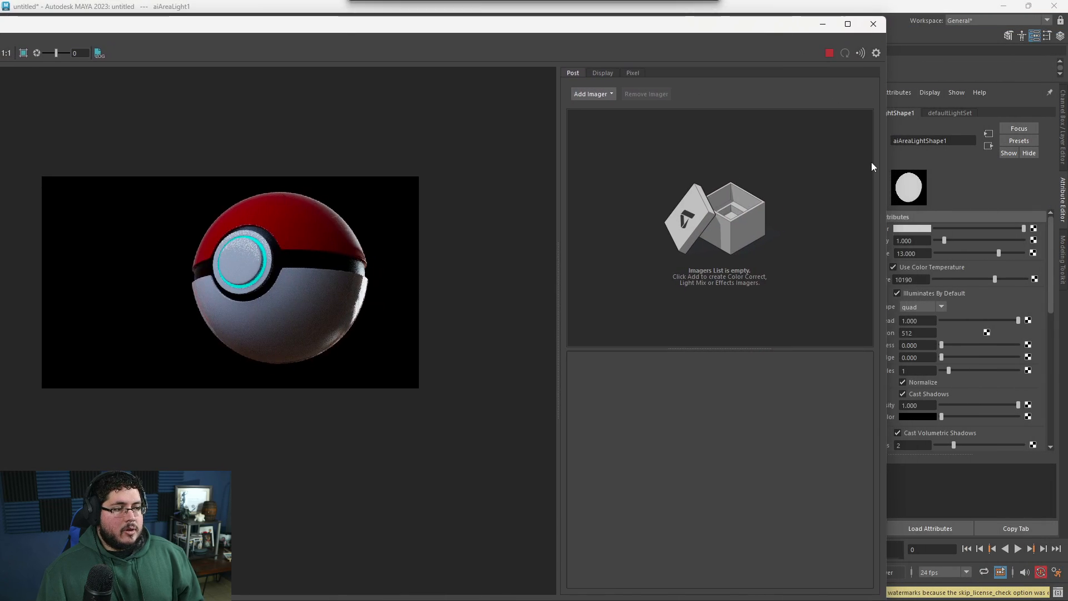
left_click(918, 255)
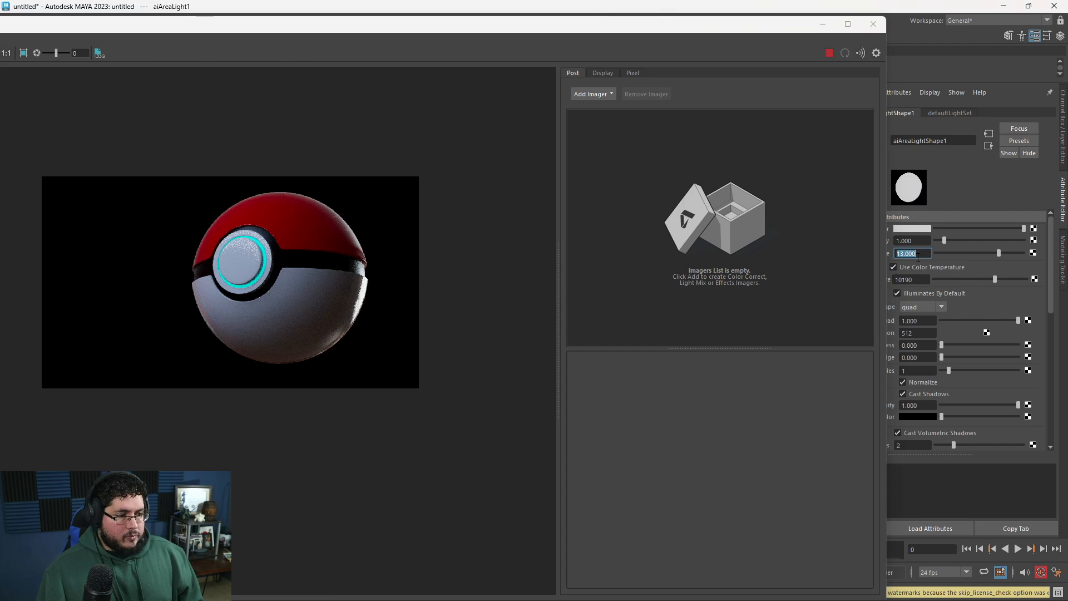
type("13.5")
key("Return")
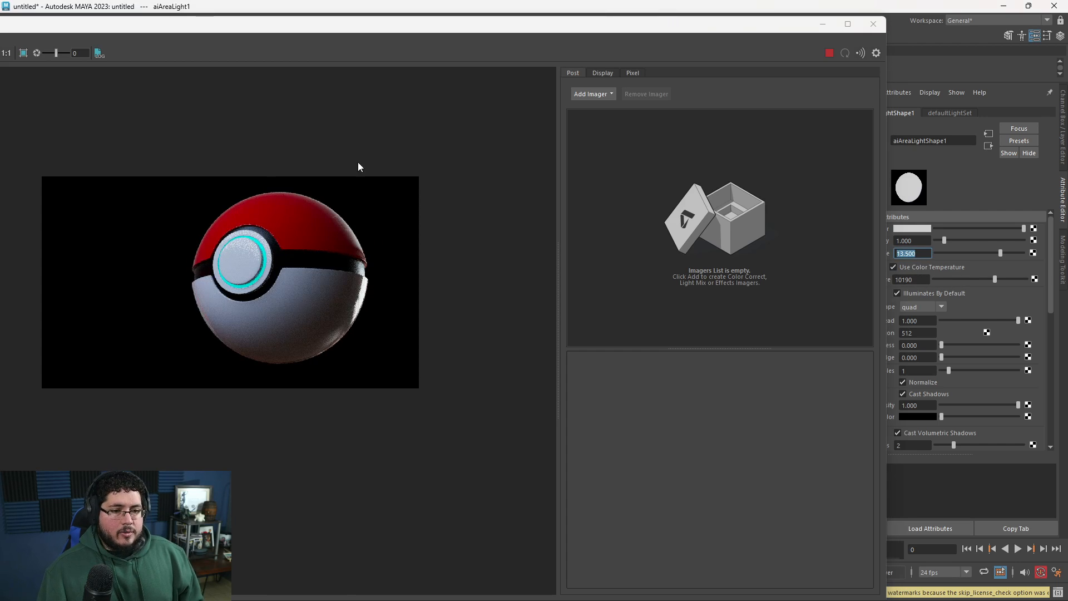
Adjust the area light to a spread of about 0.419, an exposure of about 12.86 and a color temperature of about 7098.
mouse_move(991, 323)
left_mouse_down()
mouse_move(1006, 322)
mouse_move(973, 322)
left_mouse_up()
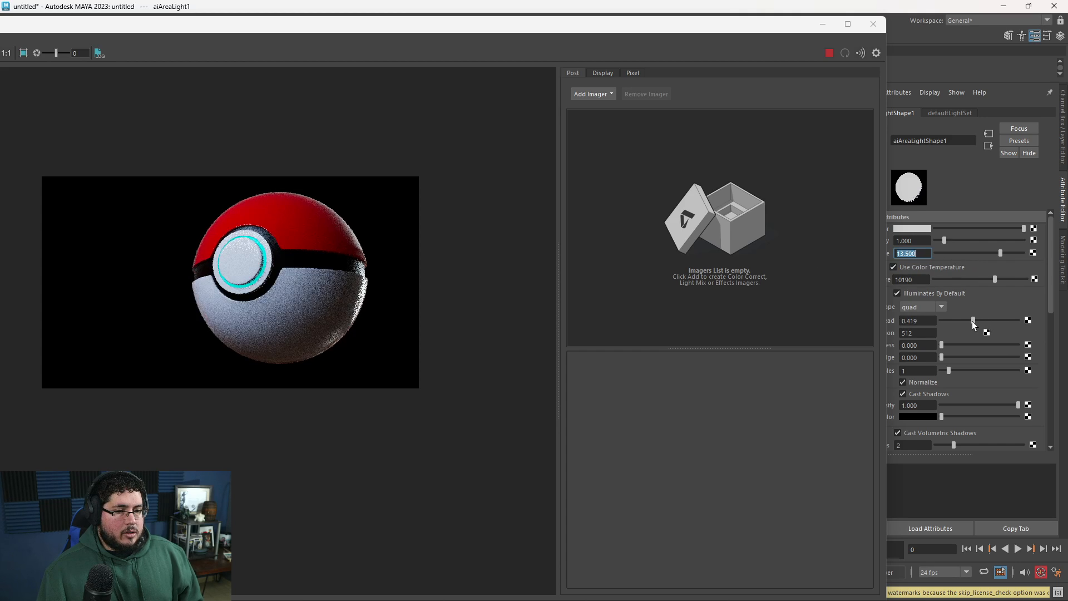
left_click(994, 252)
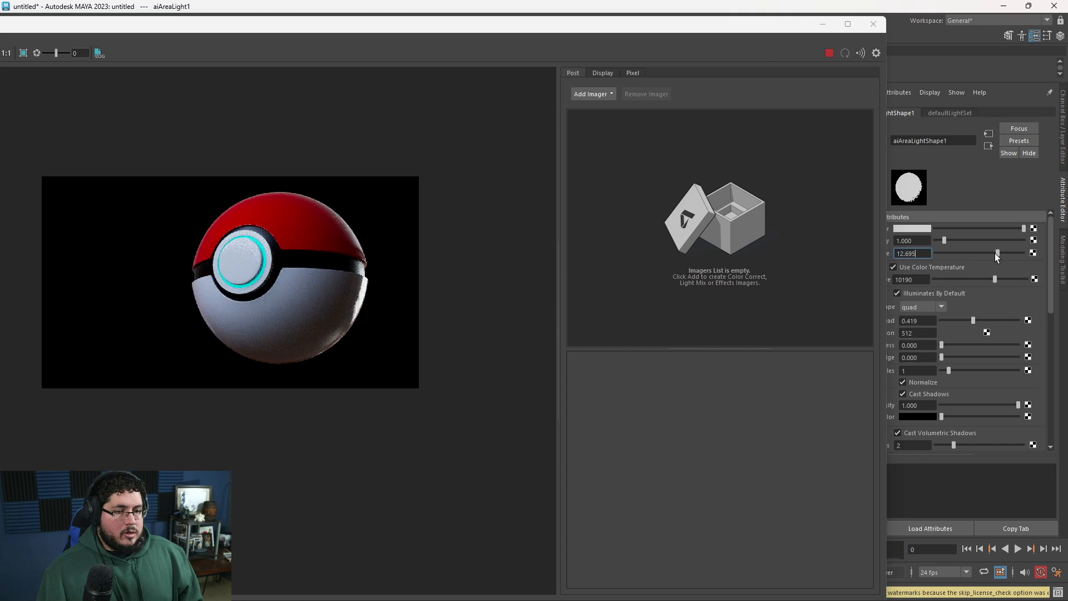
mouse_move(974, 281)
left_mouse_down()
mouse_move(959, 280)
mouse_move(1024, 277)
mouse_move(973, 284)
left_mouse_up()
scroll(127, 307, "up", 2)
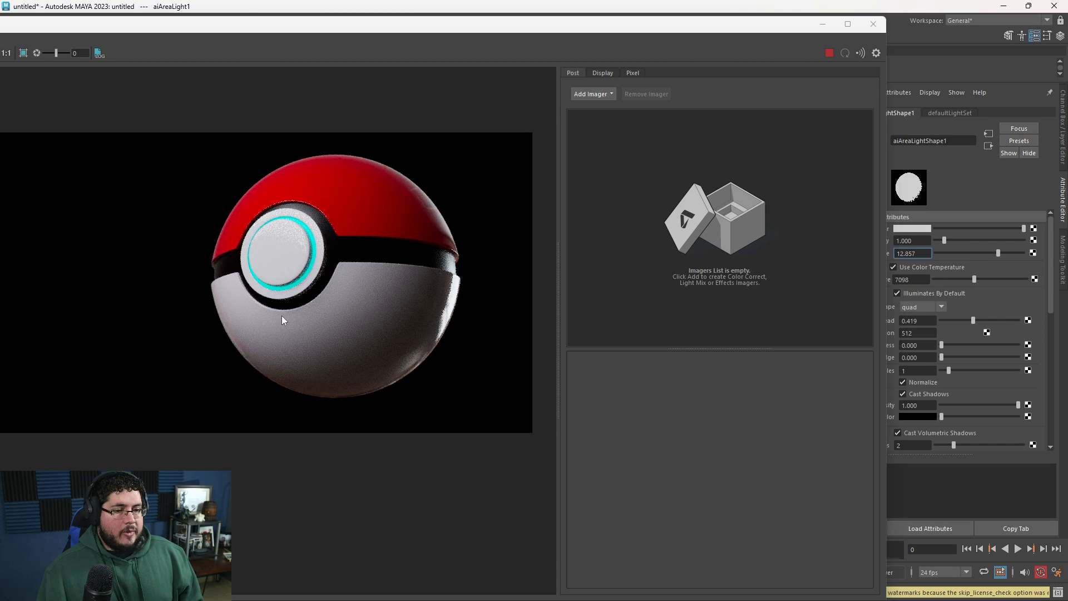
scroll(281, 319, "down", 2)
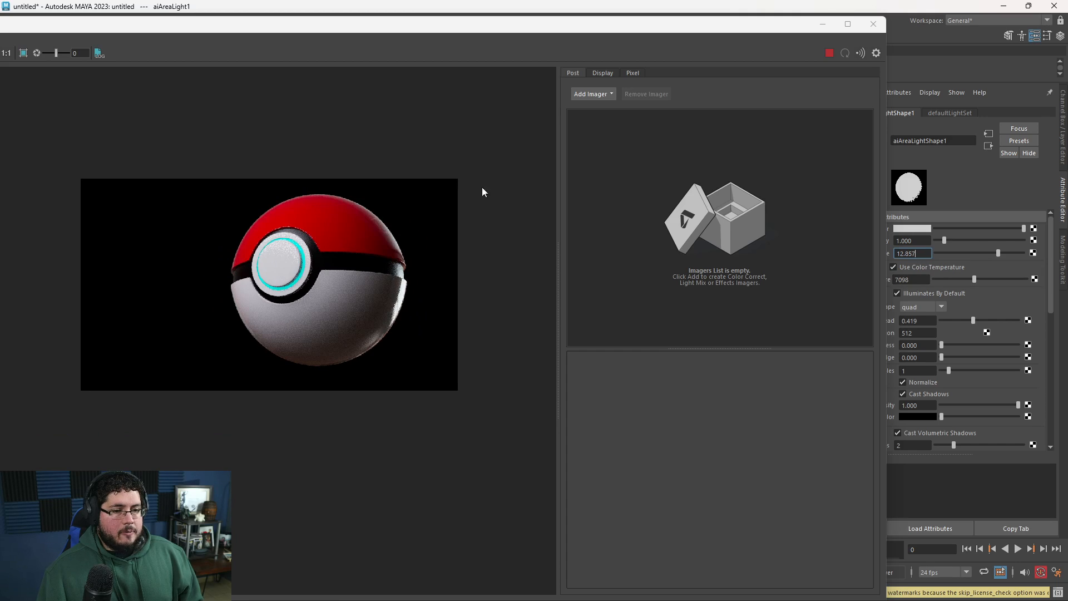
Add an OptiX denoiser imager to the render and check the smoothed Pokéball at different magnifications.
left_click(606, 93)
left_click(623, 151)
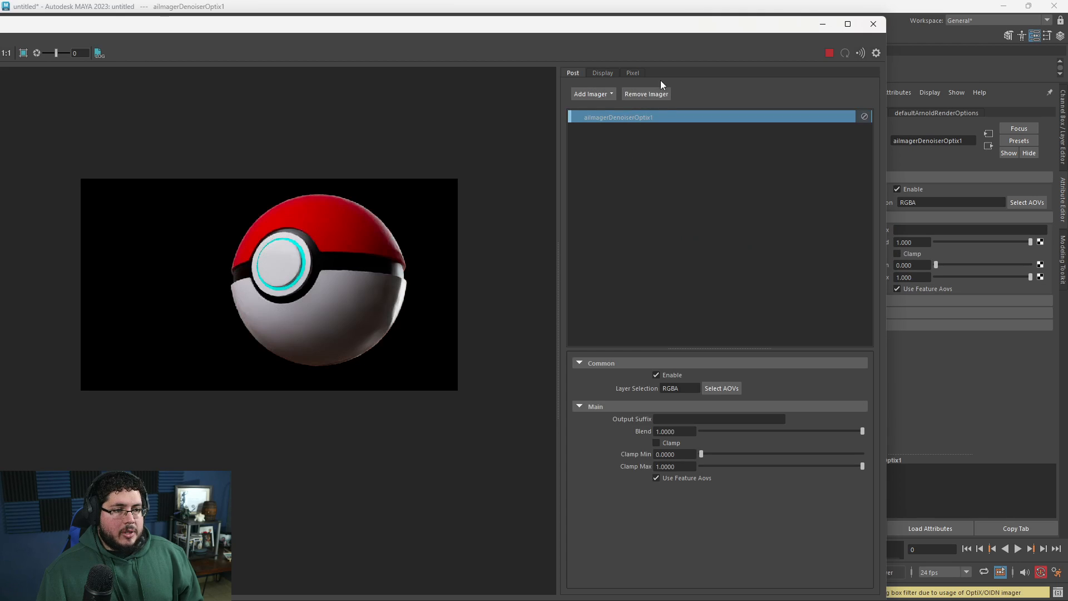
scroll(302, 306, "up", 4)
scroll(343, 307, "down", 4)
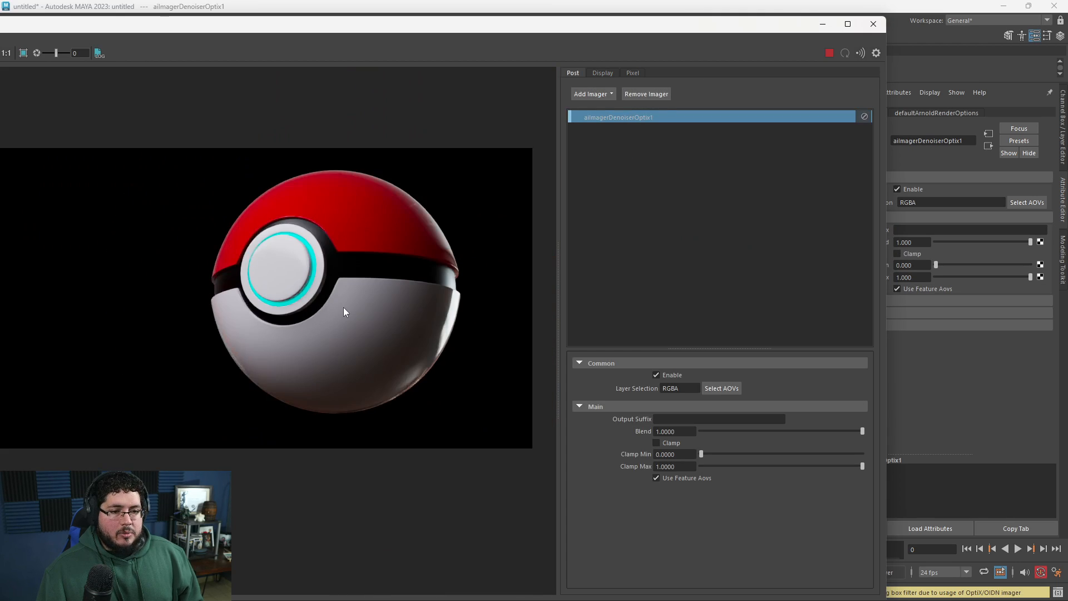
scroll(343, 307, "down", 1)
scroll(343, 308, "up", 1)
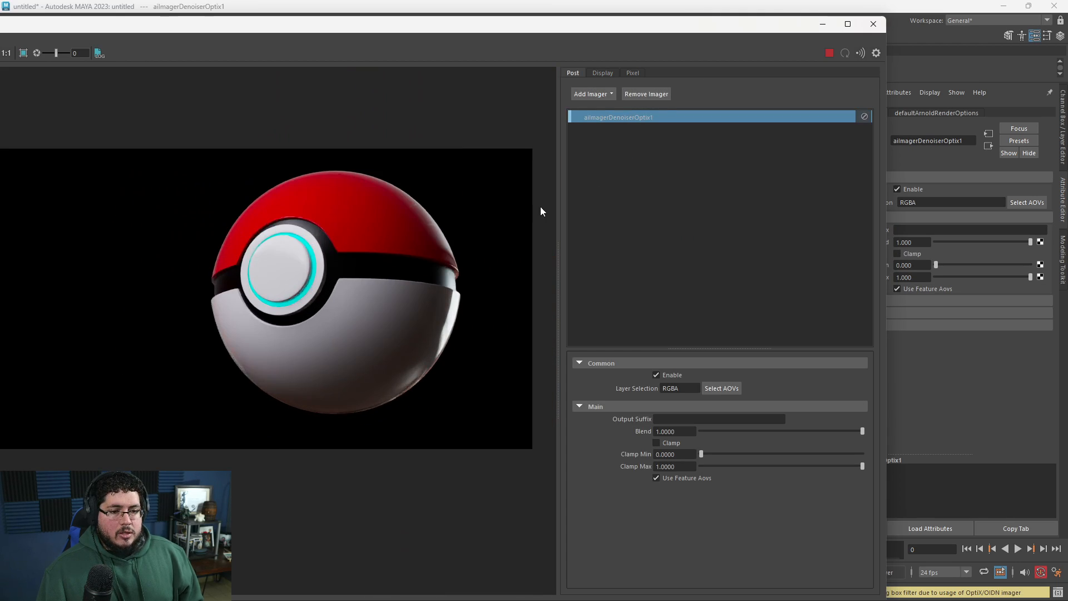
Duplicate the whole Pokeball group, scale the copy to about 0.631, tilt it and place it behind and below the original.
left_click(823, 24)
left_click(752, 118)
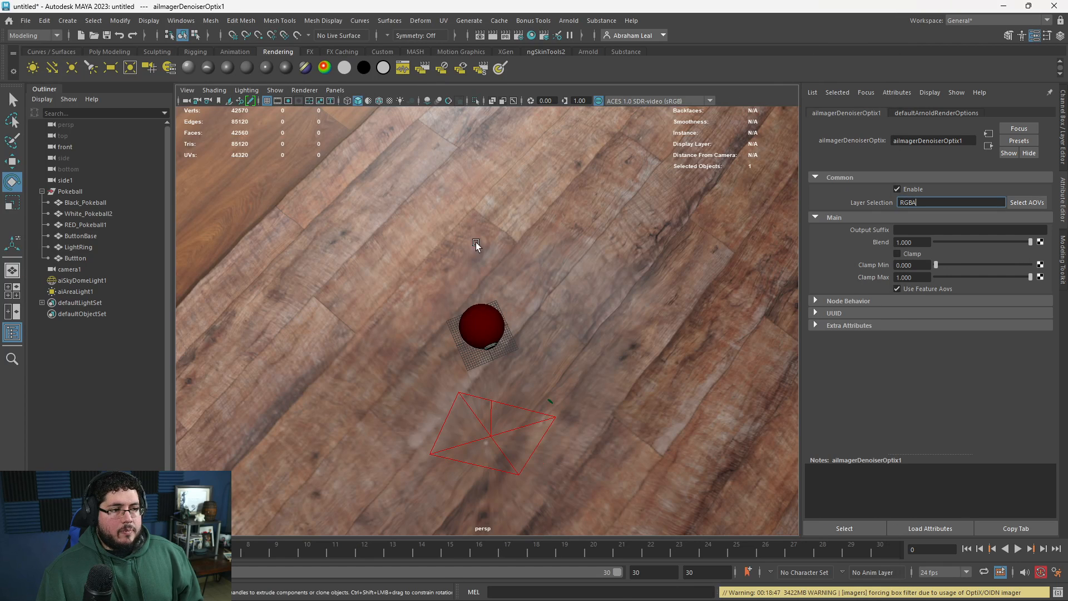
left_click(42, 191)
left_click(68, 192)
left_click_drag(522, 419, 563, 339, "alt")
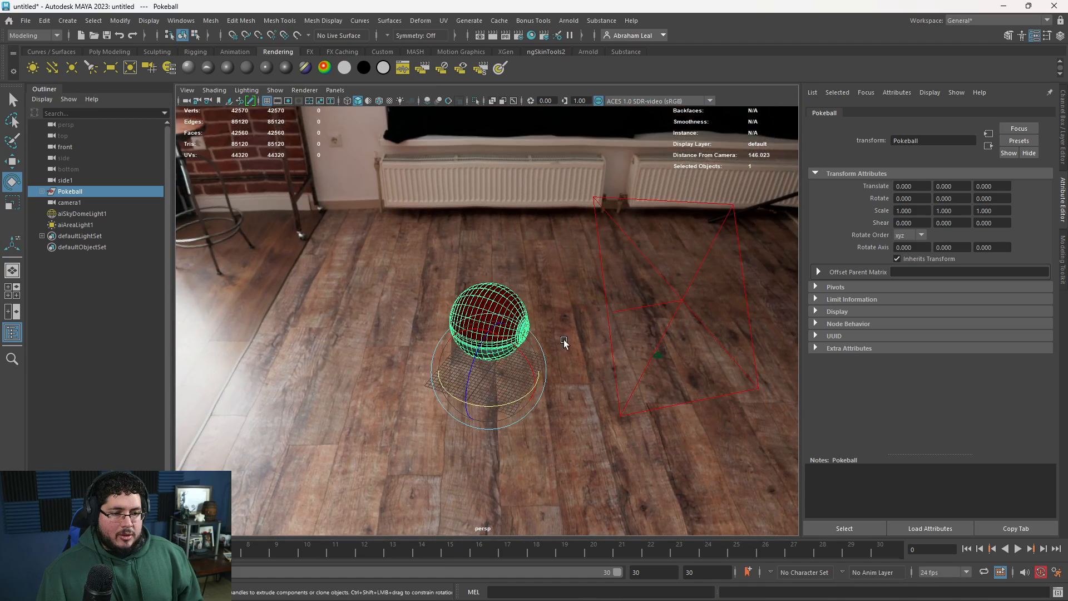
scroll(563, 339, "down", 3)
key("ctrl+d")
key("w")
mouse_move(489, 363)
left_mouse_down()
mouse_move(415, 401)
mouse_move(383, 396)
mouse_move(477, 377)
left_mouse_up()
key("e")
key("r")
key("w")
Duplicate the small Pokéball, move the new copy further behind the main ball, enlarge it to about 0.867 and rotate it.
key("ctrl+d")
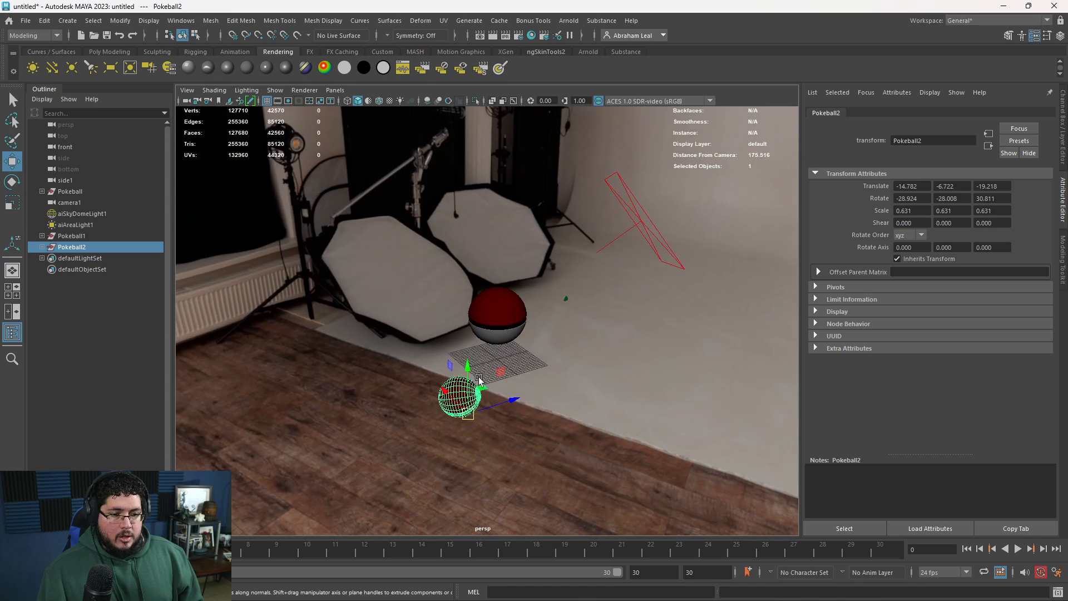
left_click_drag(470, 416, 431, 352)
left_click_drag(432, 352, 483, 352, "alt")
key("e")
key("r")
key("e")
left_click_drag(443, 317, 543, 308)
Look through camera1 and reposition the larger copy at the frame's lower right and the small copy at its lower left.
left_click(545, 306)
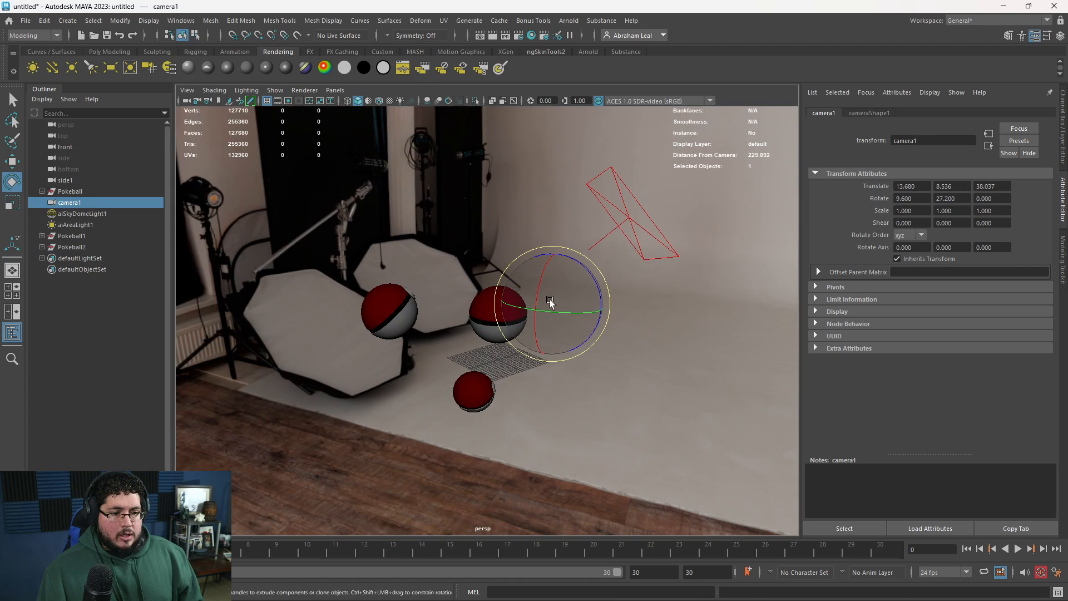
left_click(335, 90)
left_click(362, 132)
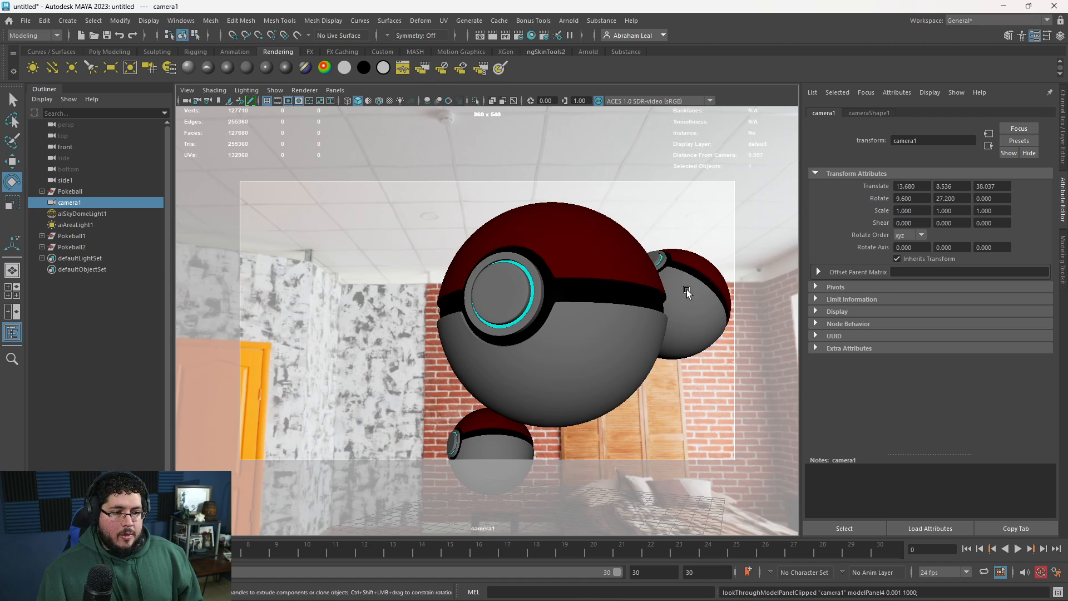
left_click(83, 247)
key("w")
left_click_drag(630, 369, 666, 498)
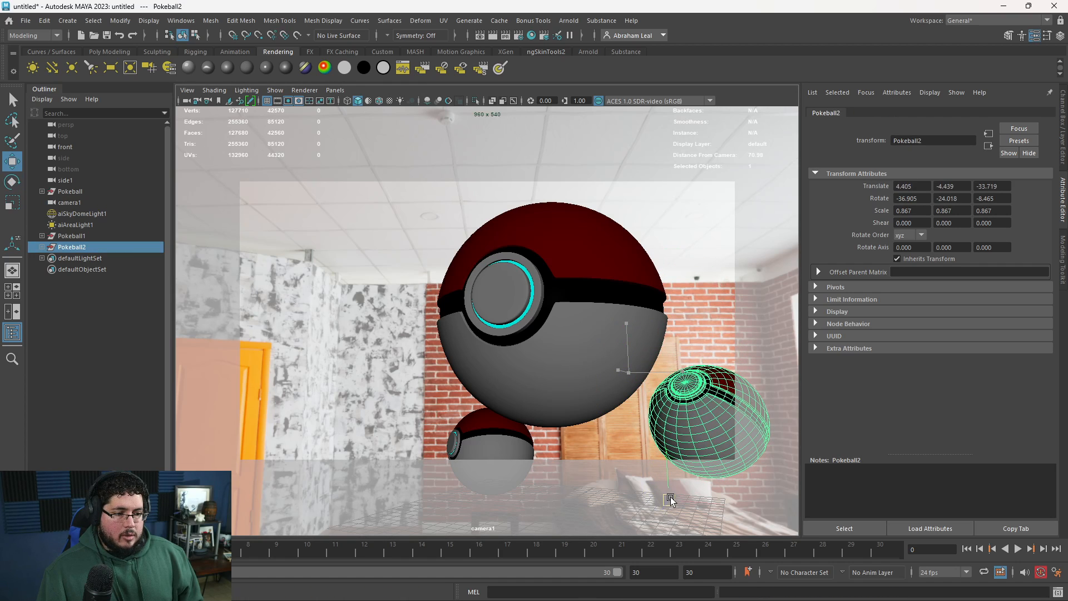
left_click(73, 235)
left_click_drag(476, 509, 257, 364)
Duplicate the small Pokéball twice more, rotating the copies and placing one at the camera frame's upper right and the other farther back.
key("ctrl+d")
key("ctrl+d")
key("r")
key("ctrl+z")
key("space")
key("w")
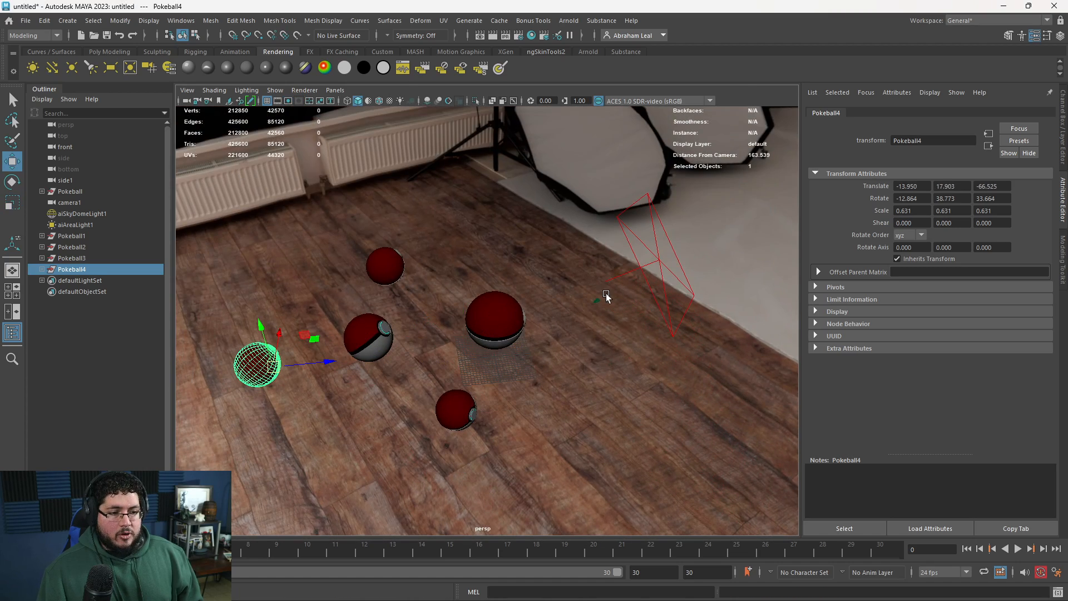
Look through camera1 again and move the farthest Pokéball copy to the upper left of the main ball.
left_click(607, 296)
left_click(335, 90)
left_click(370, 137)
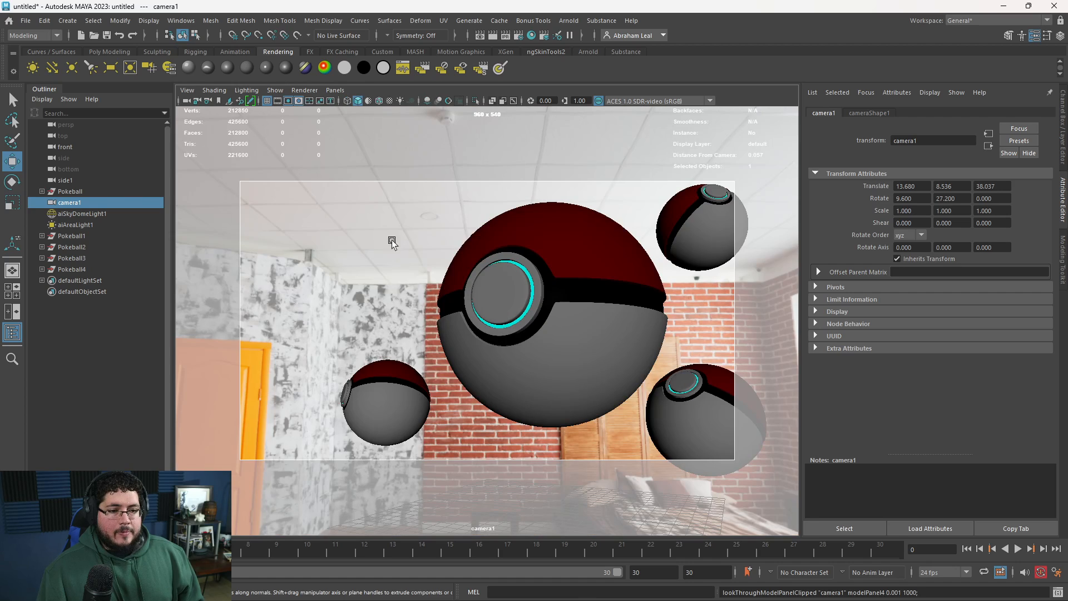
left_click(71, 269)
left_click_drag(592, 358, 380, 332)
Duplicate the upper-left Pokéball, rotate the copy to about 89.6, 32.2, 78.2 and place it between the two left-hand balls.
key("ctrl+d")
key("e")
key("w")
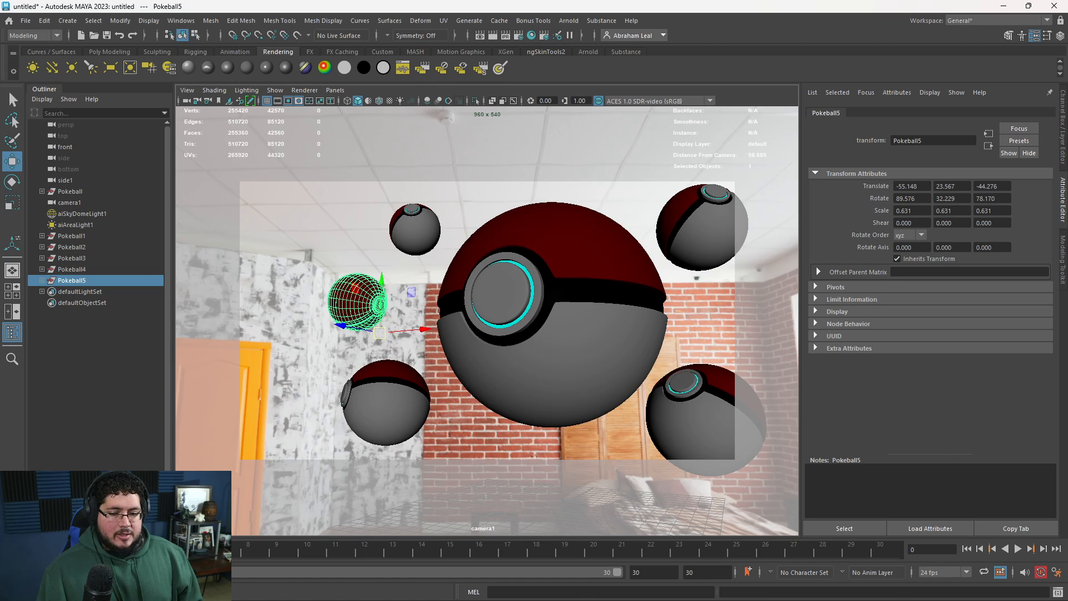
Examine the updated render of the Pokéball group, checking the lighting on the smaller background balls.
left_click(72, 592)
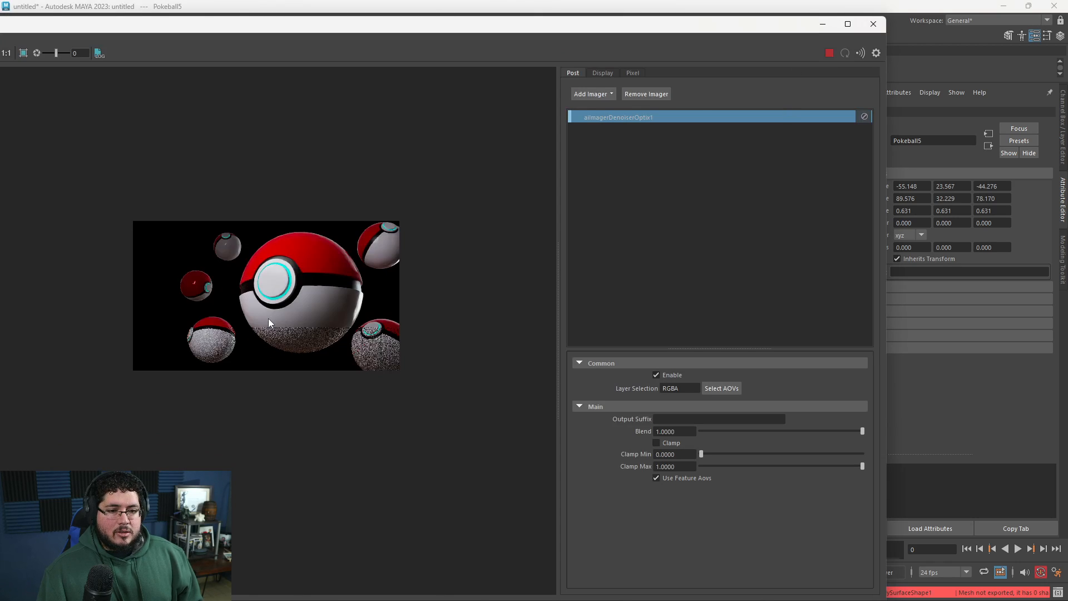
scroll(282, 356, "up", 2)
scroll(237, 307, "up", 1)
scroll(237, 307, "down", 2)
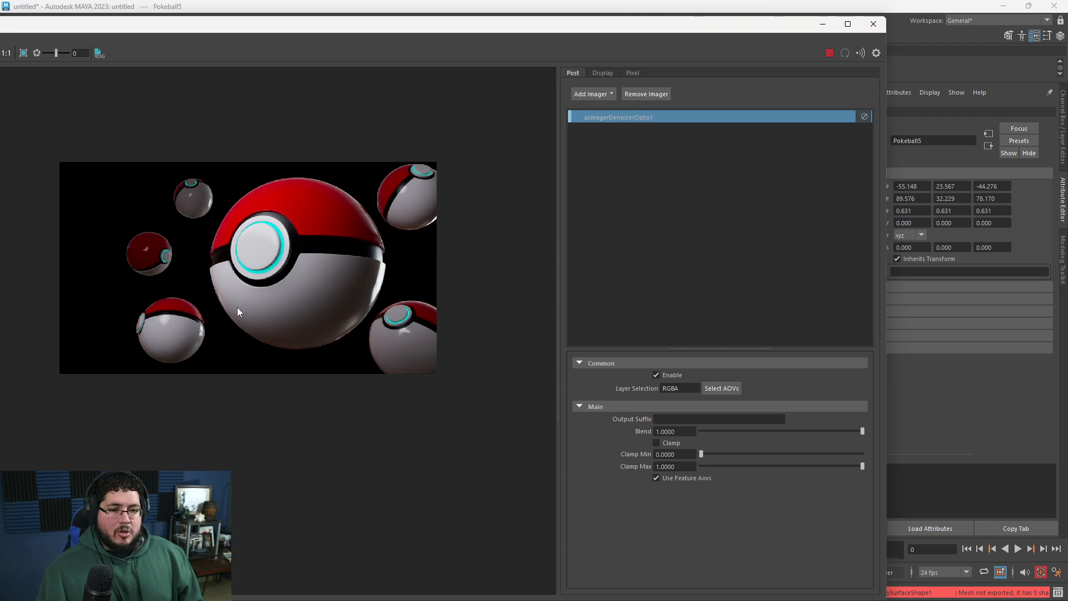
middle_click_drag(189, 305, 282, 332)
scroll(266, 305, "up", 3)
scroll(234, 294, "down", 2)
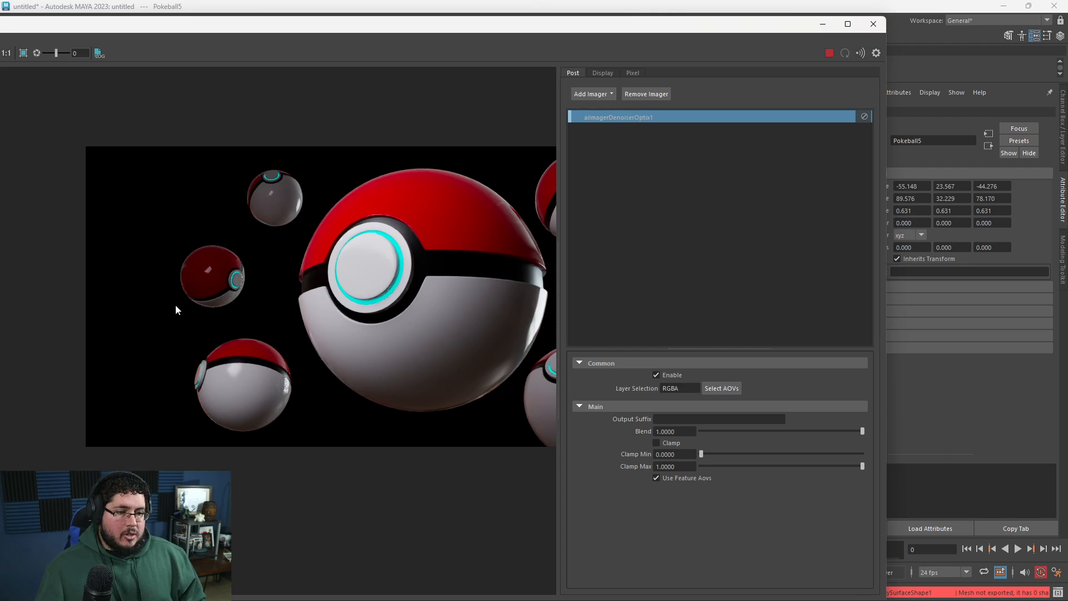
scroll(303, 283, "down", 2)
scroll(431, 298, "up", 1)
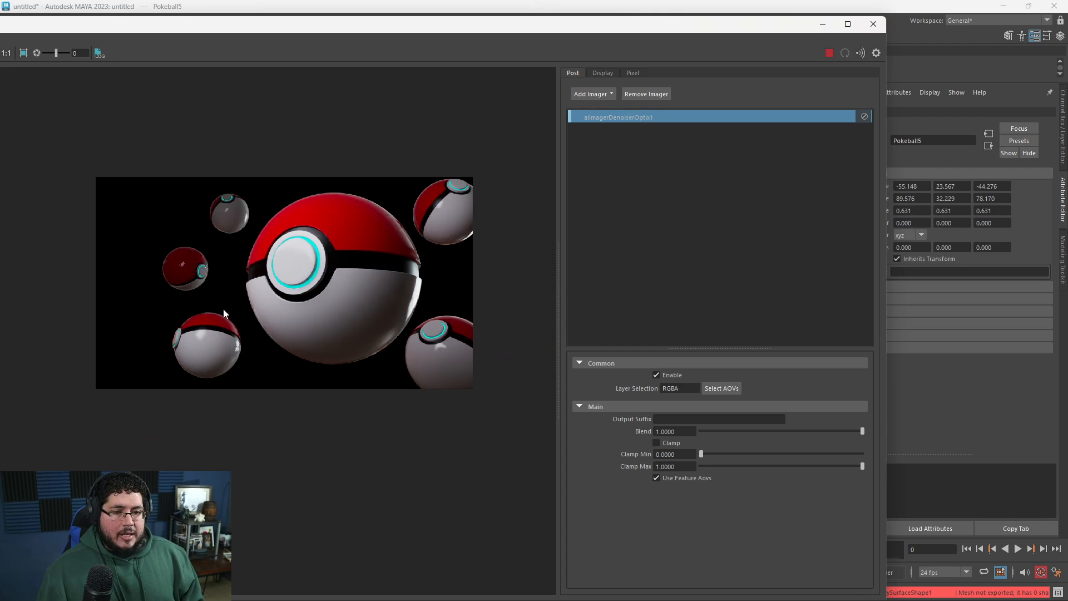
Duplicate the area light in the perspective view, move it to about -76.6, 58.3, -10.9 and angle it toward the background Pokéballs.
left_click(826, 26)
key("space")
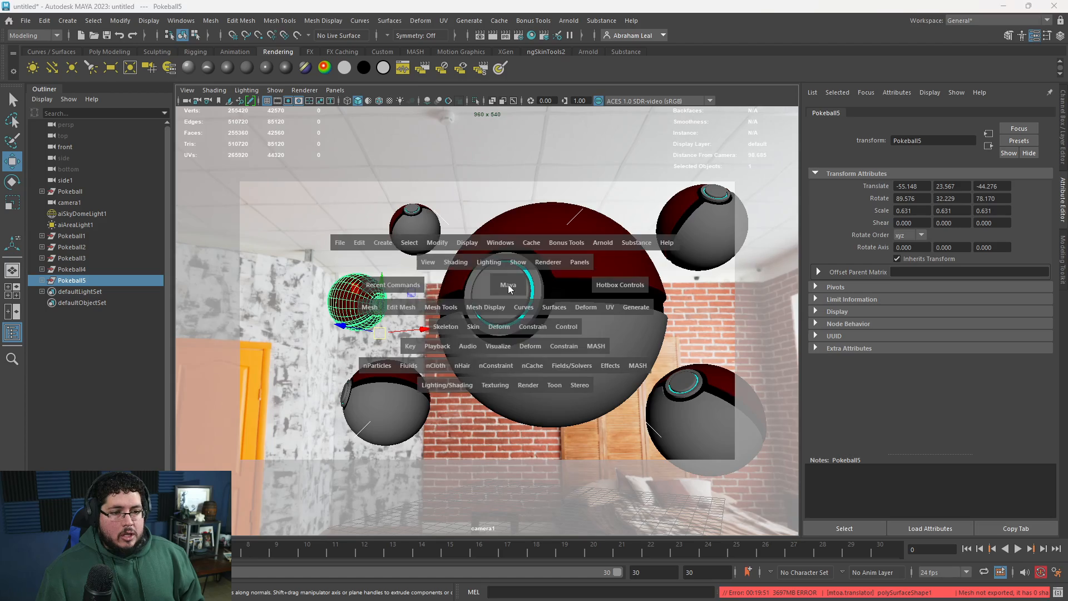
left_click_drag(508, 295, 431, 231)
left_click(614, 281)
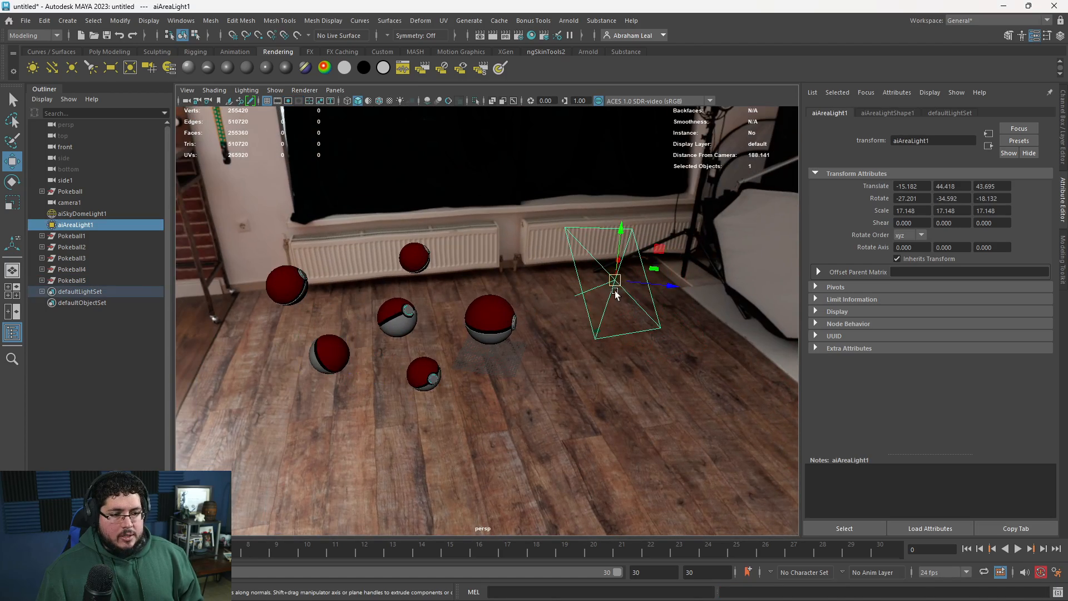
left_click_drag(614, 282, 333, 174, "alt")
key("ctrl+d")
key("e")
key("w")
Re-render the scene with the second area light and review the result in the maximized render window.
key("alt+Tab")
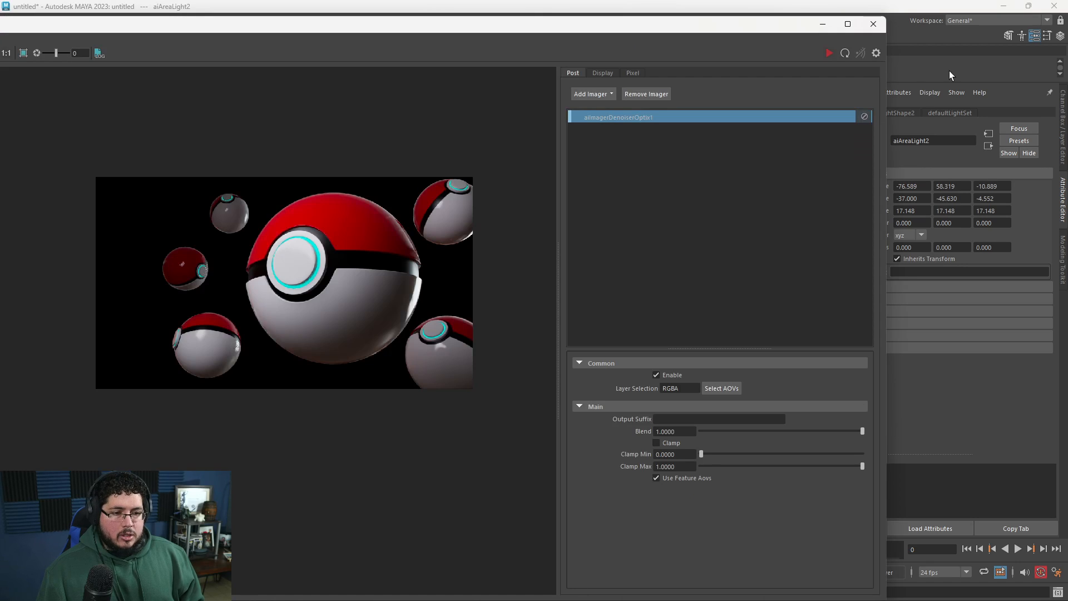
left_click(829, 53)
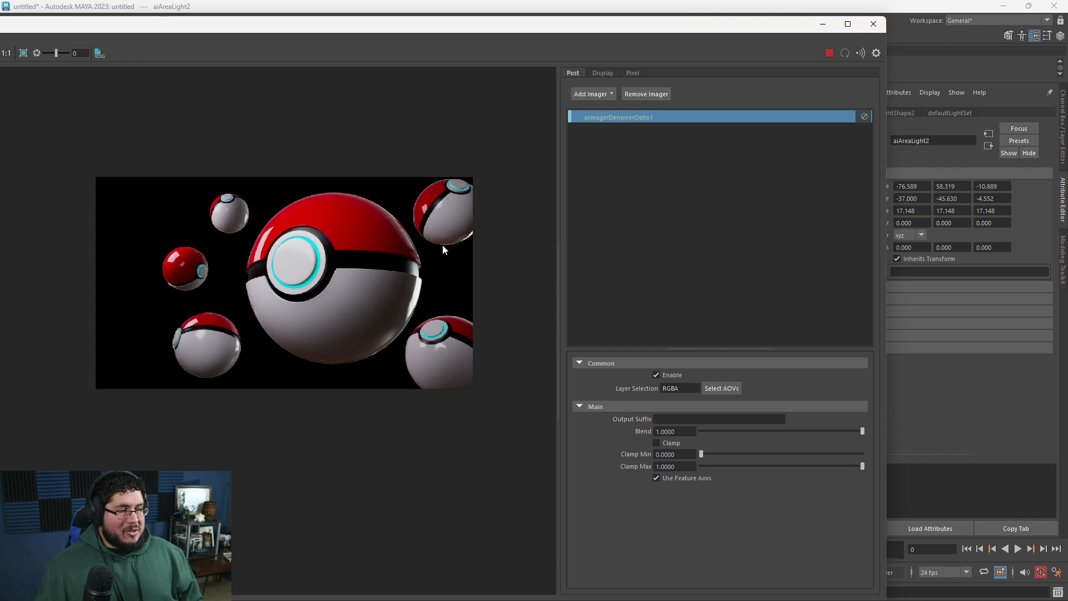
left_click(848, 24)
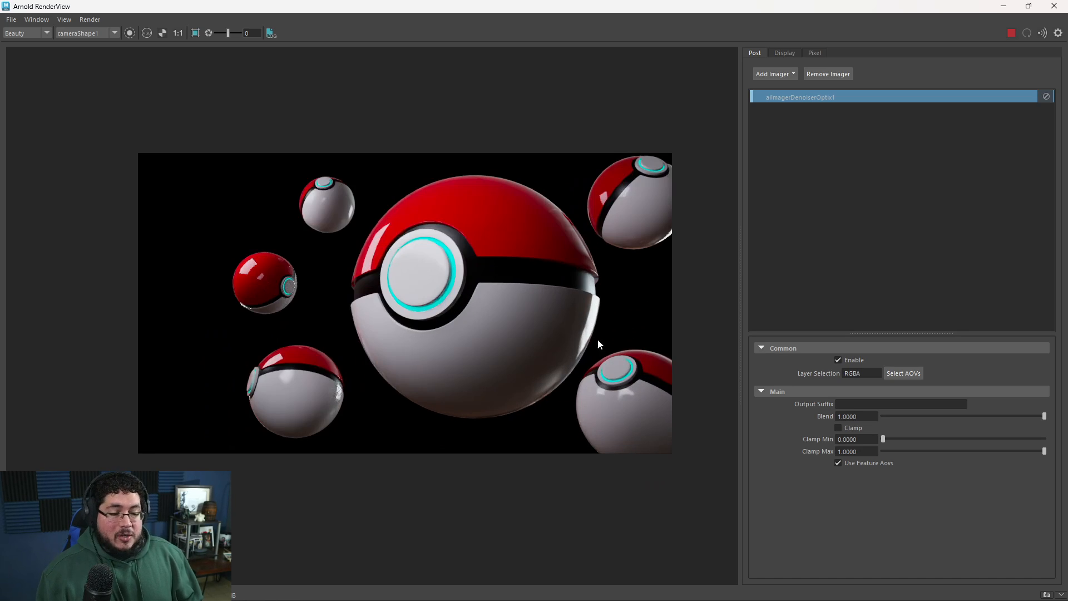
middle_click_drag(598, 340, 602, 318)
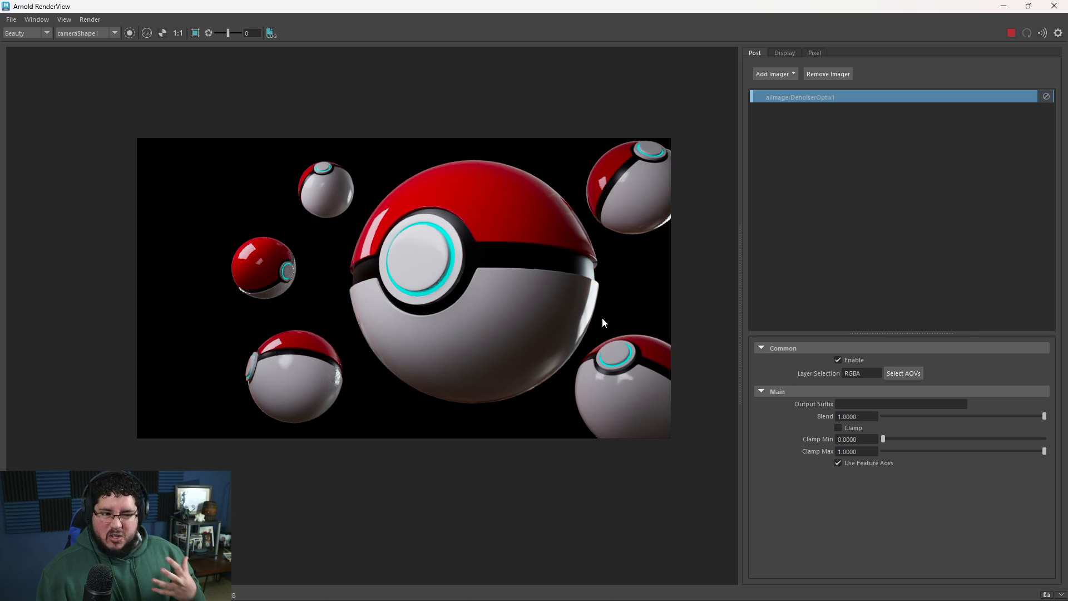
scroll(594, 273, "down", 1)
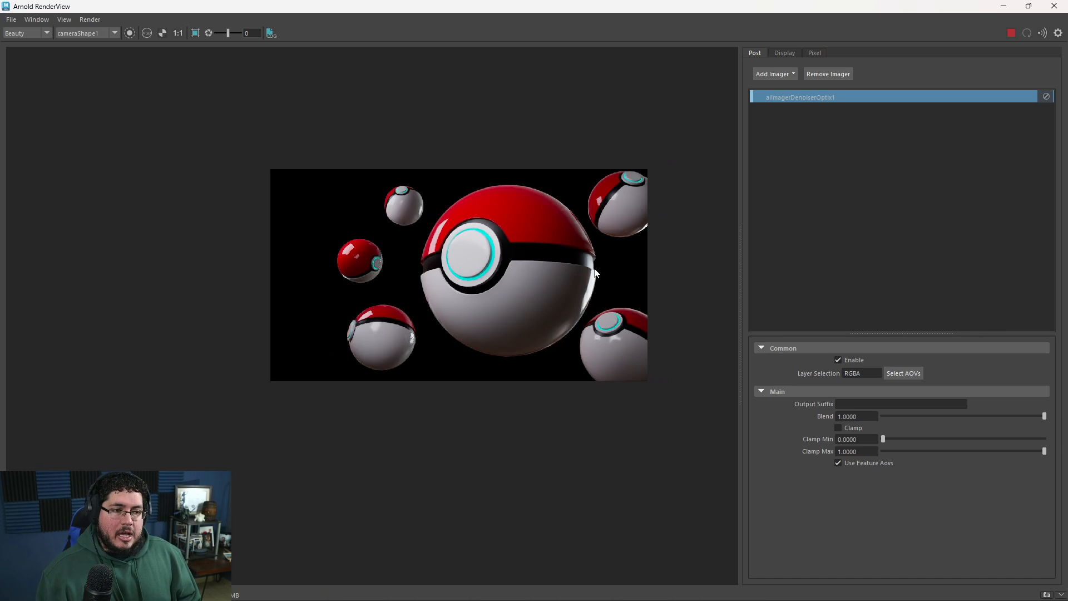
scroll(594, 273, "up", 1)
scroll(594, 273, "down", 1)
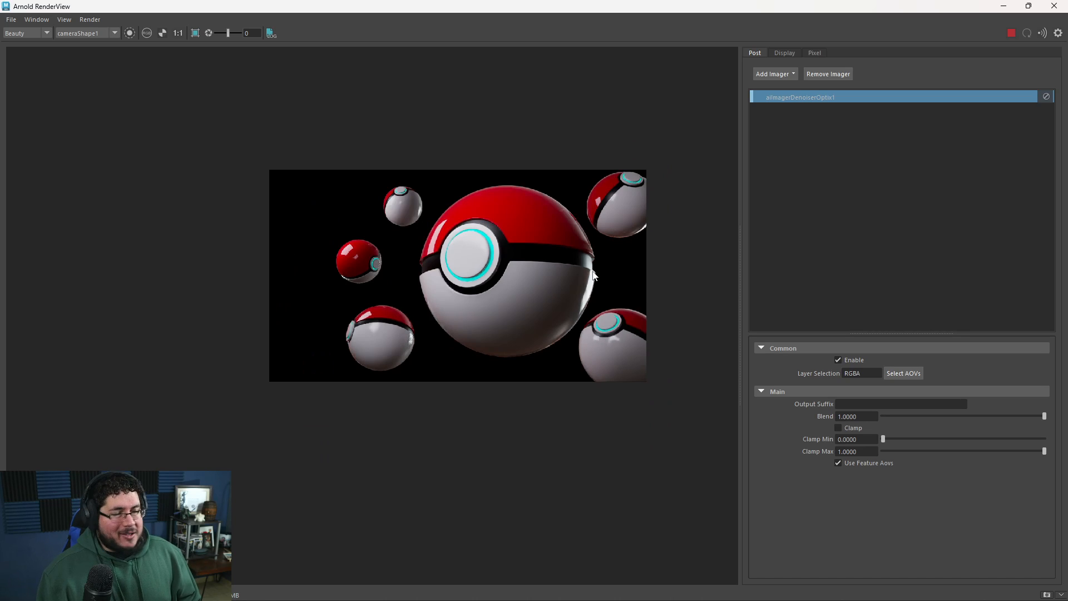